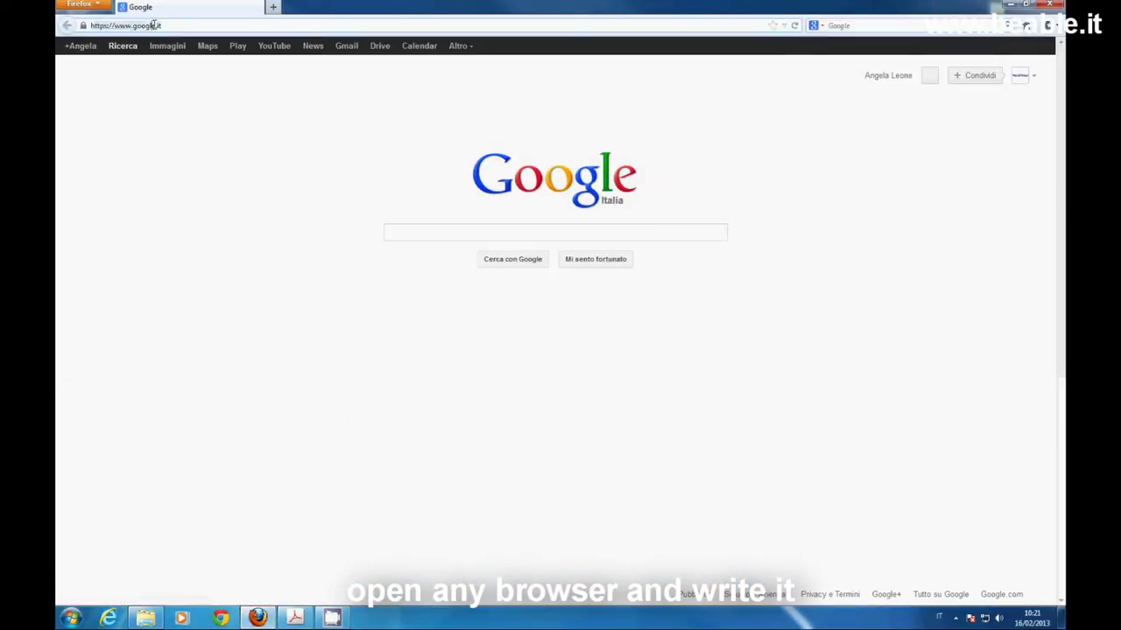
Load the Mediatrix 3301 login page at 192.168.0.182 in Firefox
click(155, 25)
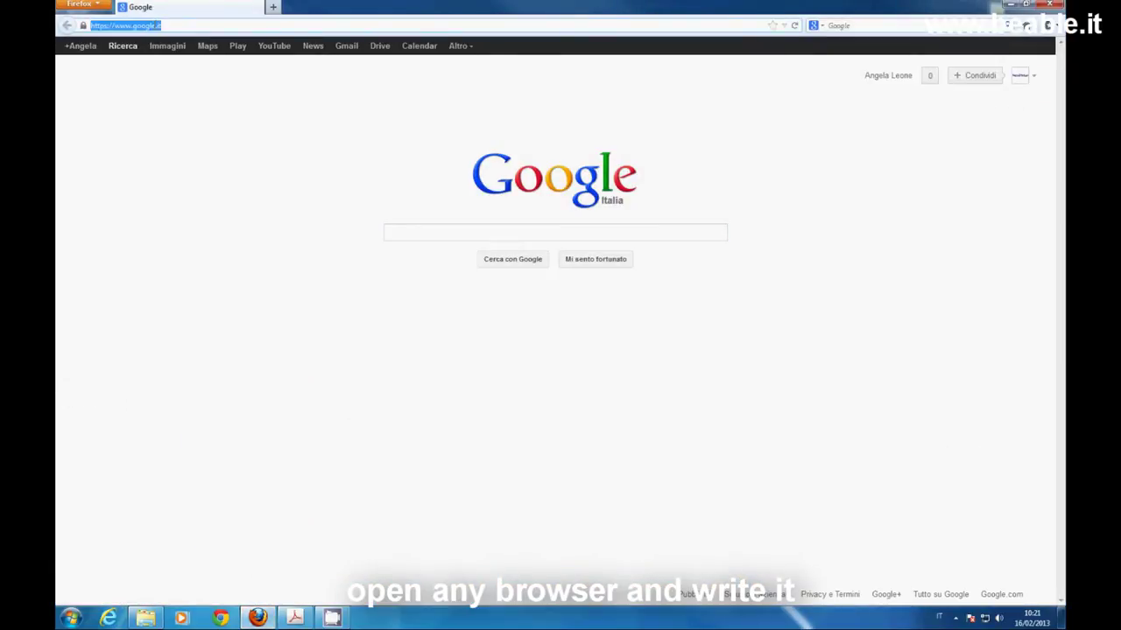
text(192.168.0.1)
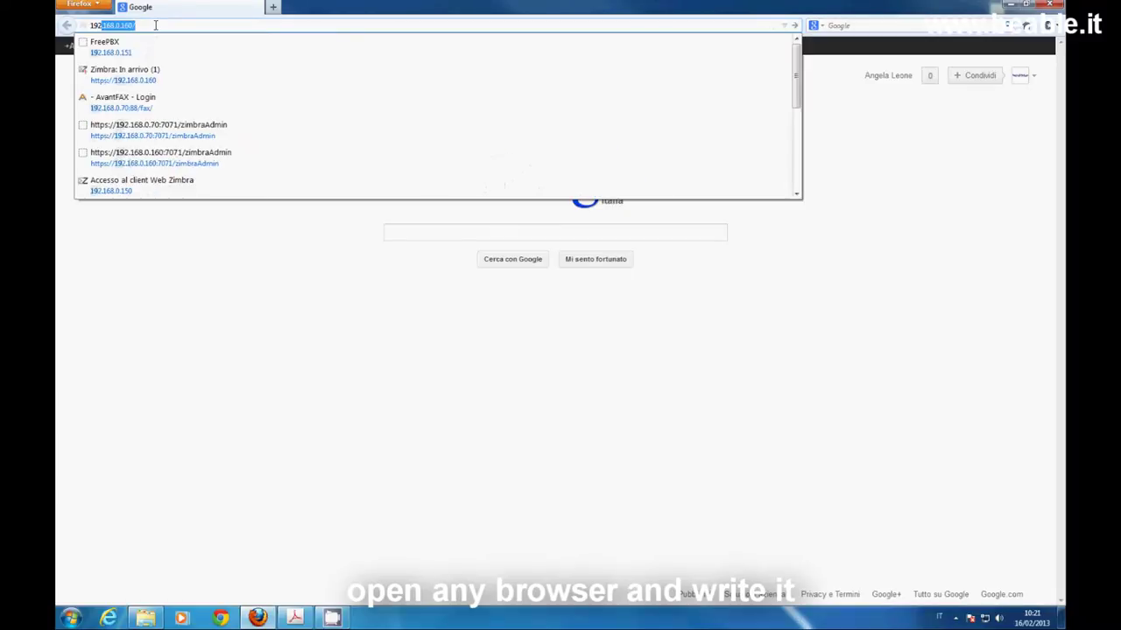
text(82)
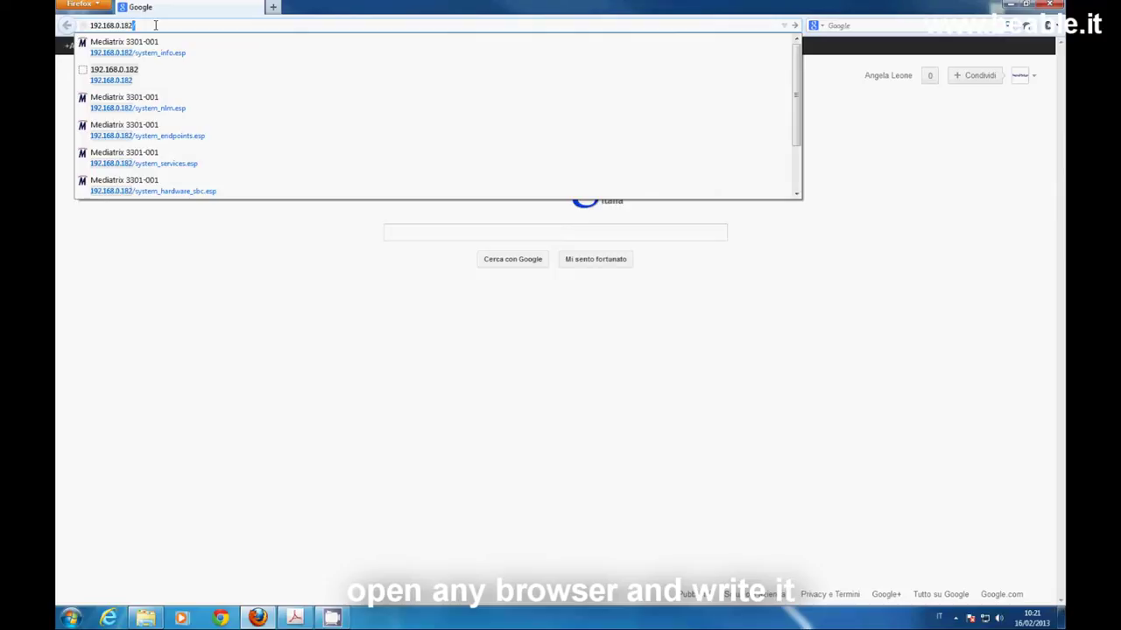
key(Return)
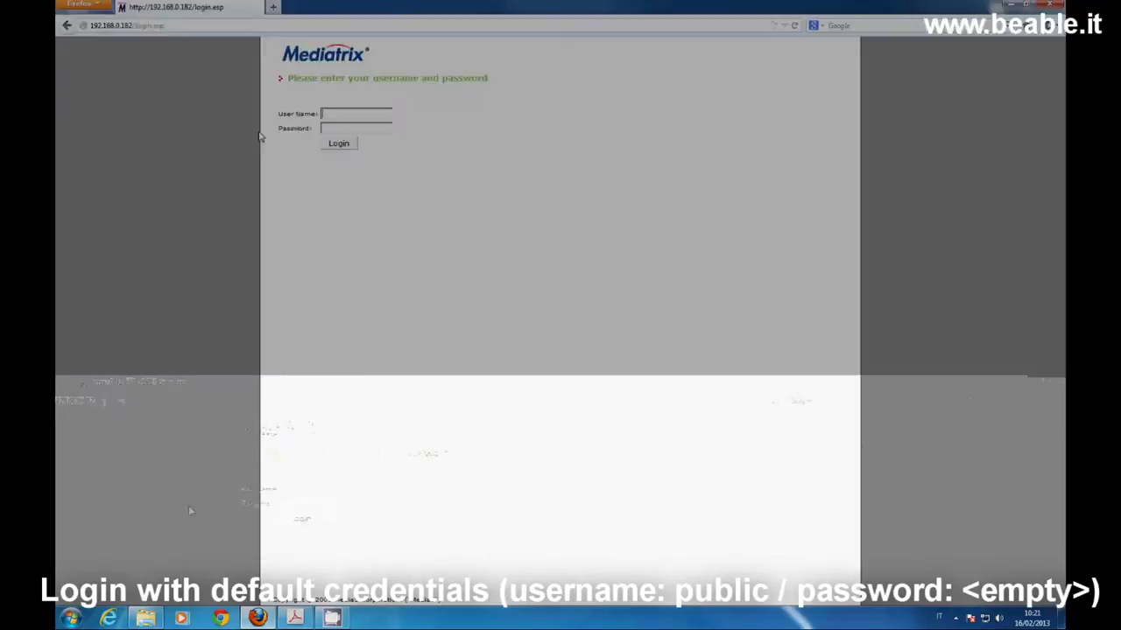
Log in with the saved default user name and an empty password, then view System Services
click(361, 113)
text(p)
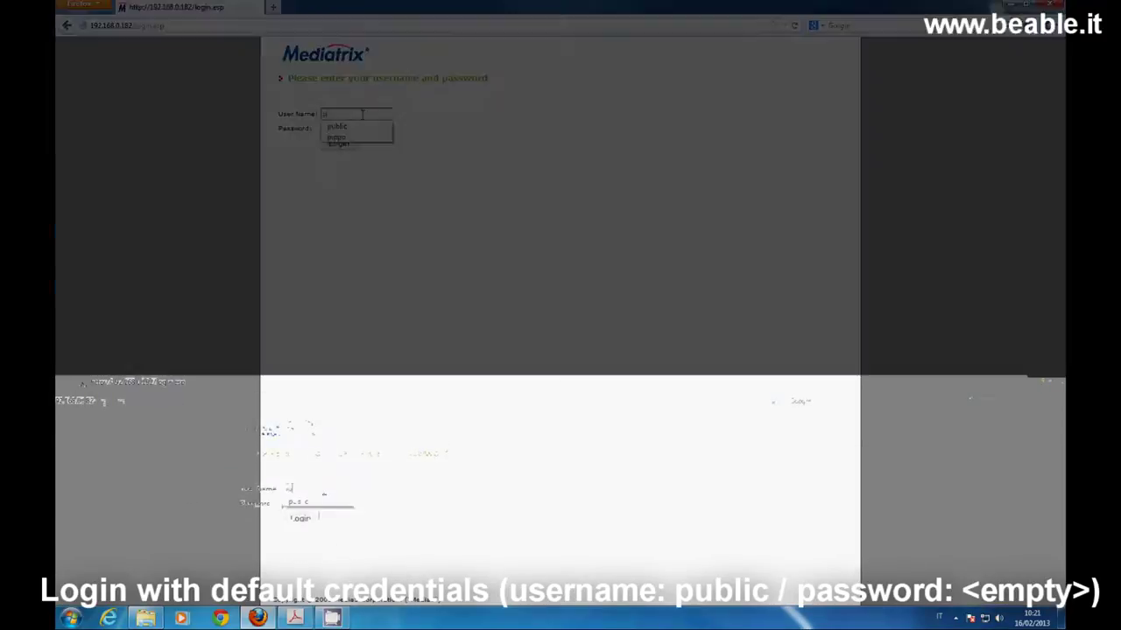
click(358, 126)
key(Return)
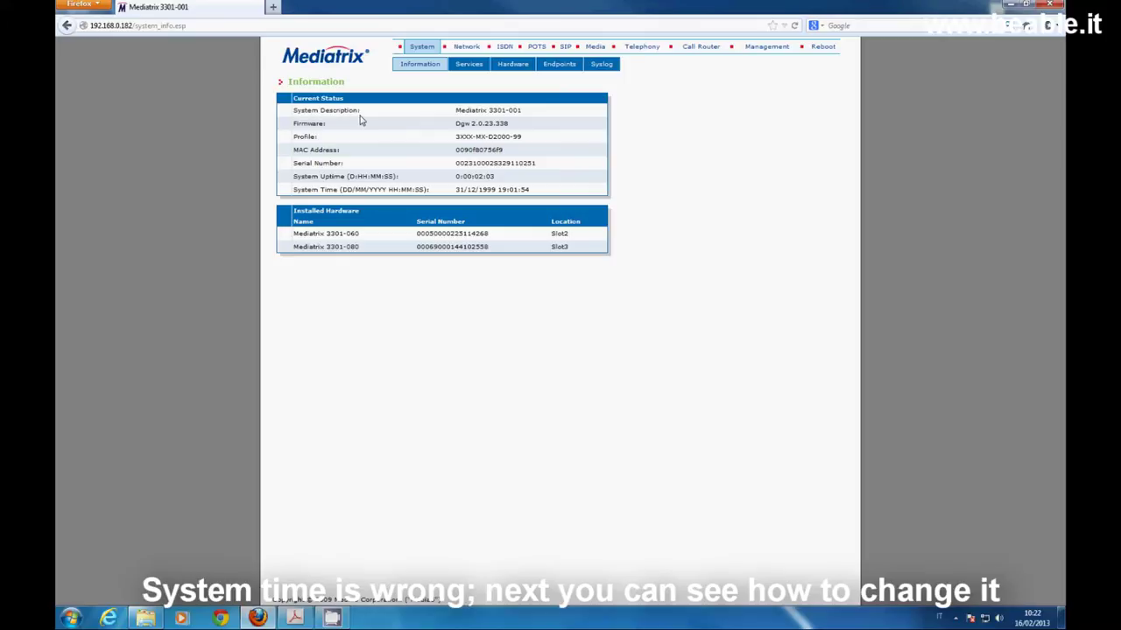
click(470, 65)
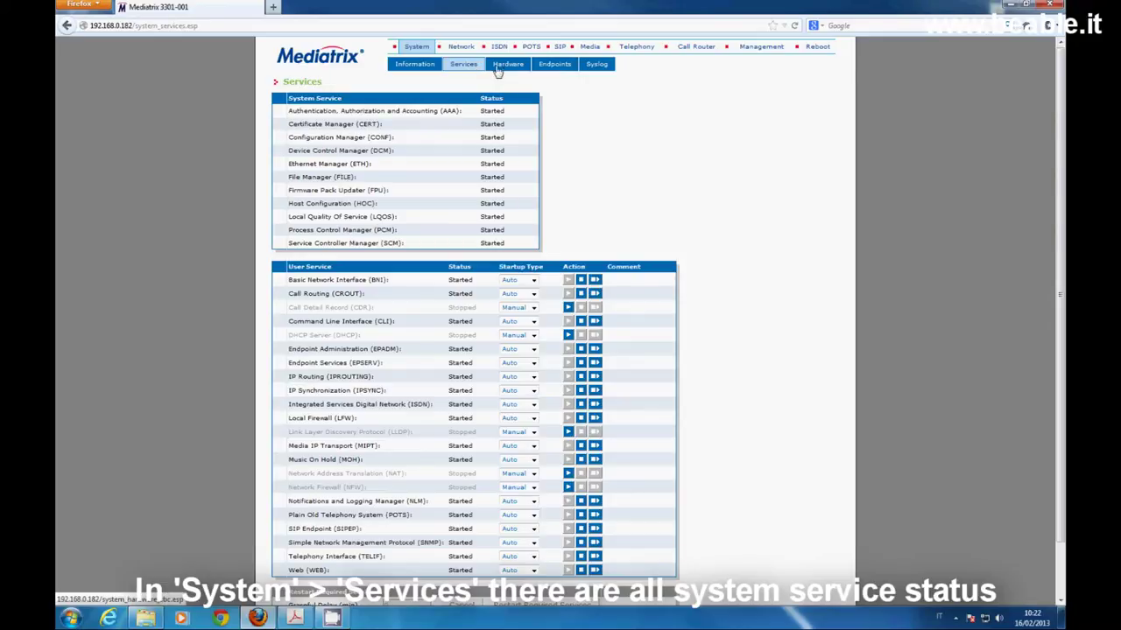
Review the BRI Hardware and Endpoints status pages, ending on the Syslog configuration
click(504, 69)
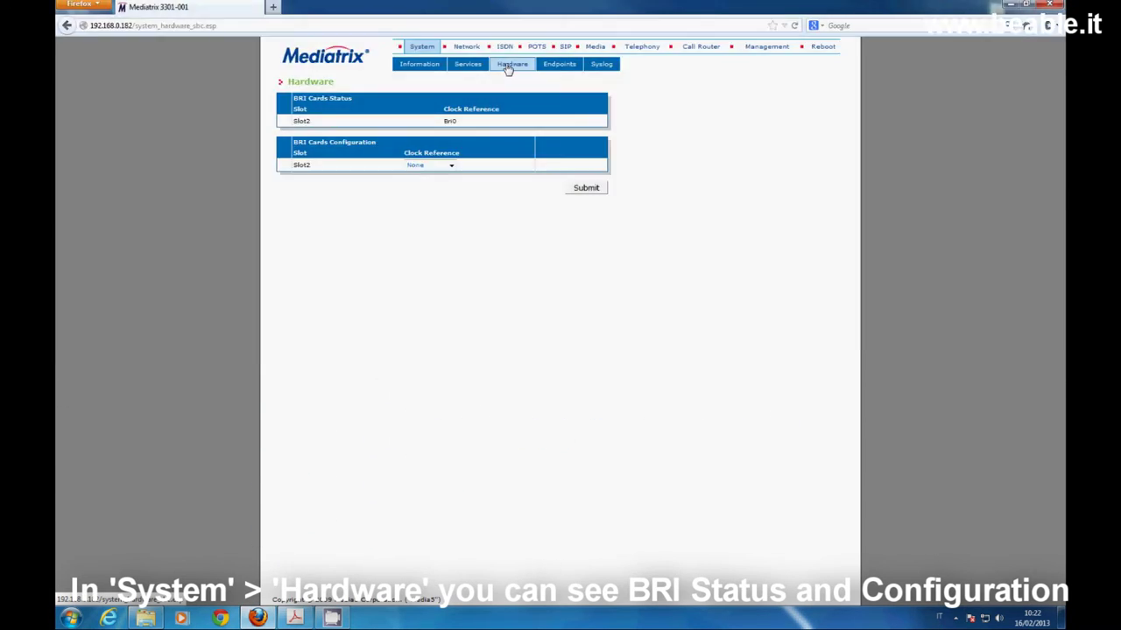
click(565, 70)
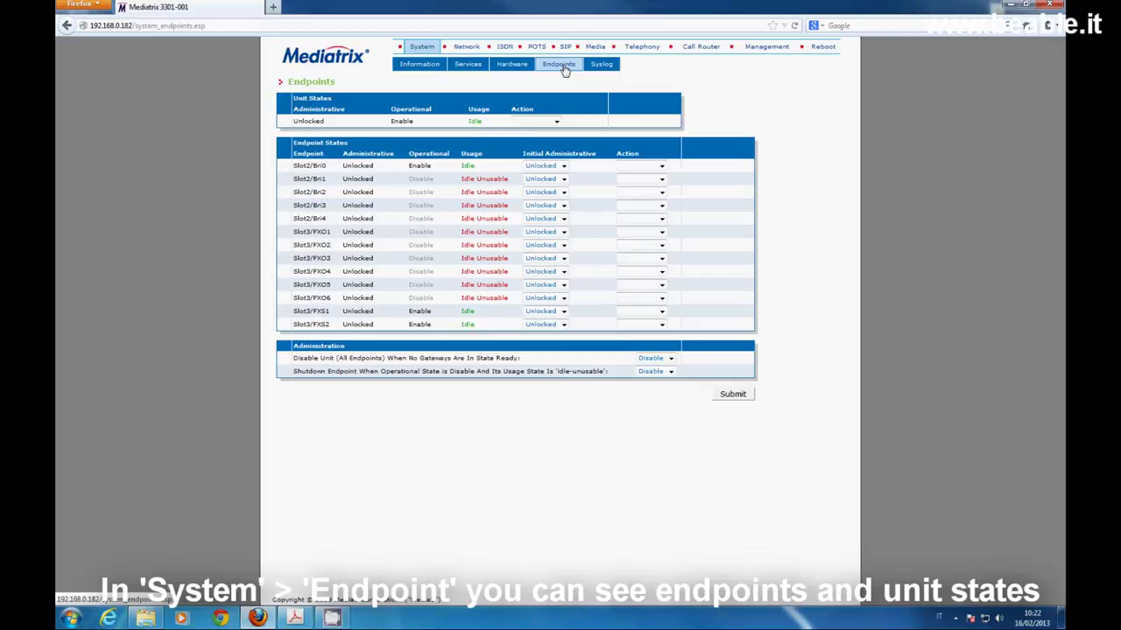
click(600, 66)
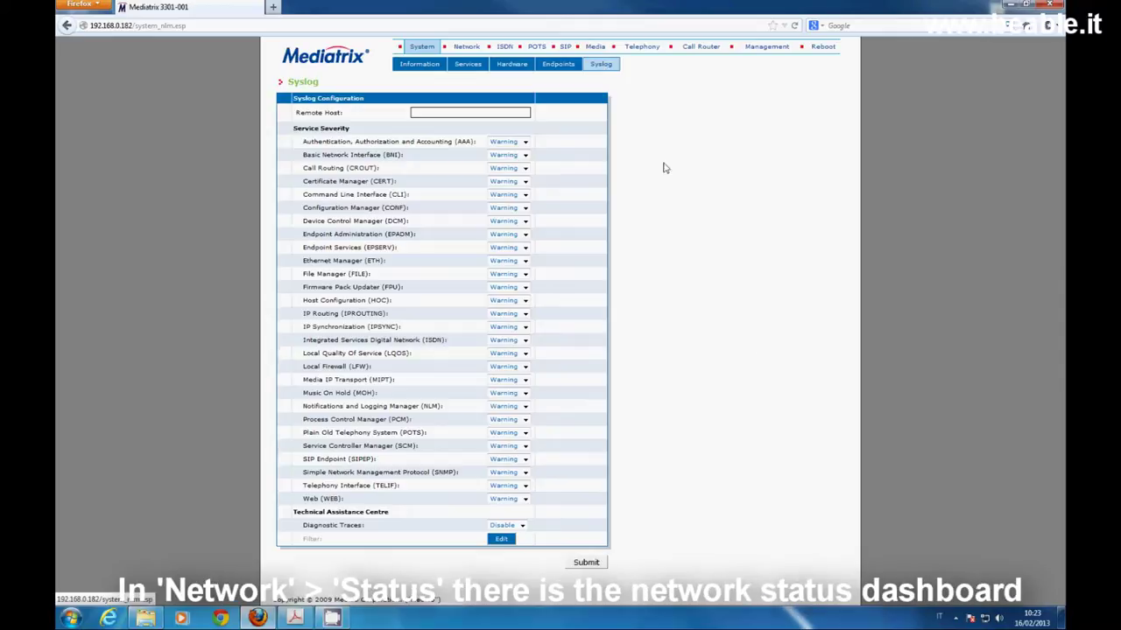
Inspect the Network Status dashboard's Uplink entry and ETH5 speed row, then view Host settings
click(466, 48)
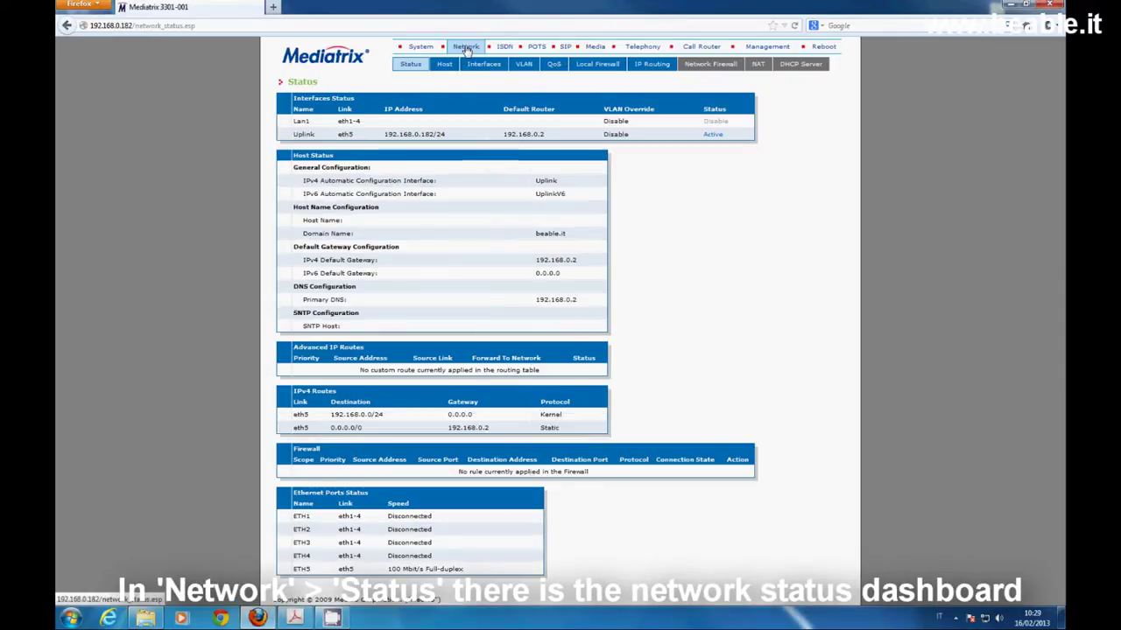
click(407, 66)
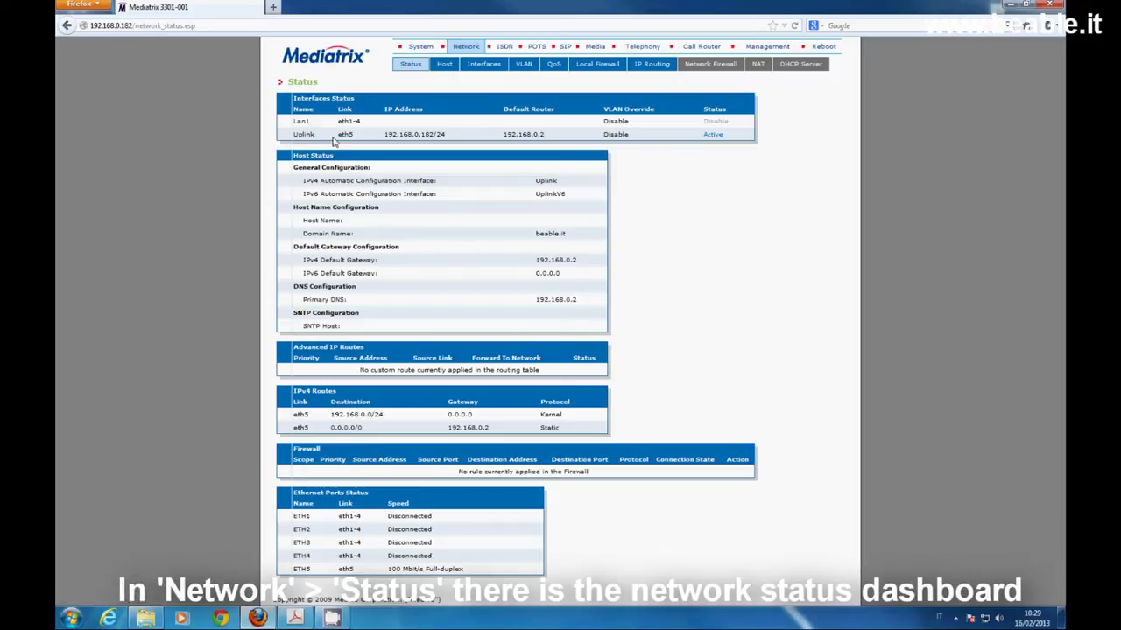
drag(294, 137, 312, 135)
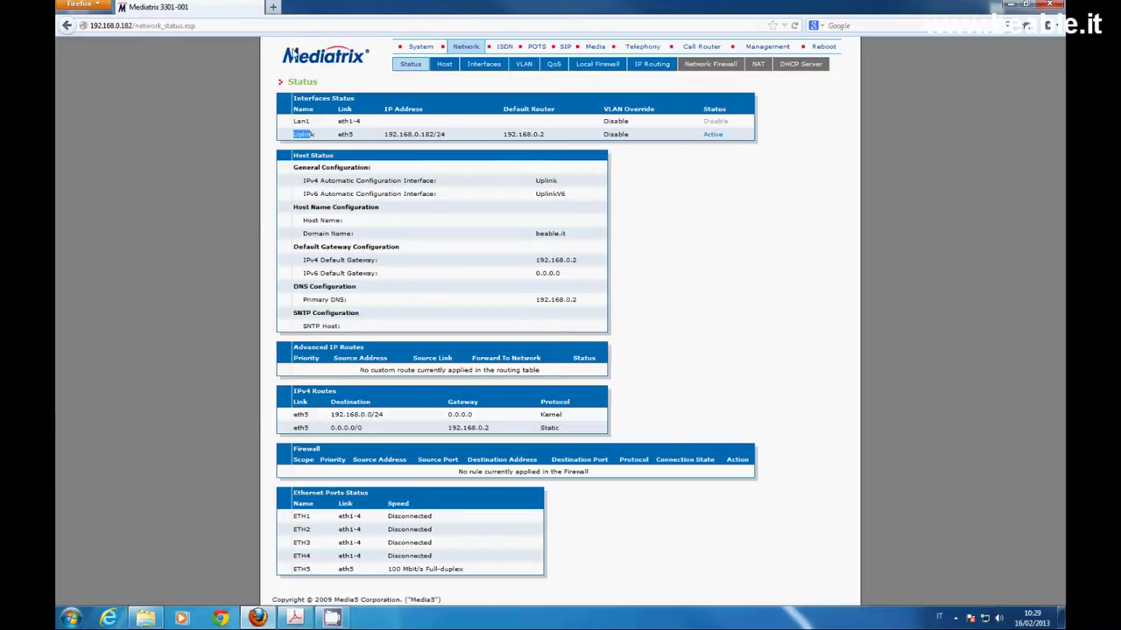
double_click(301, 569)
drag(304, 570, 470, 574)
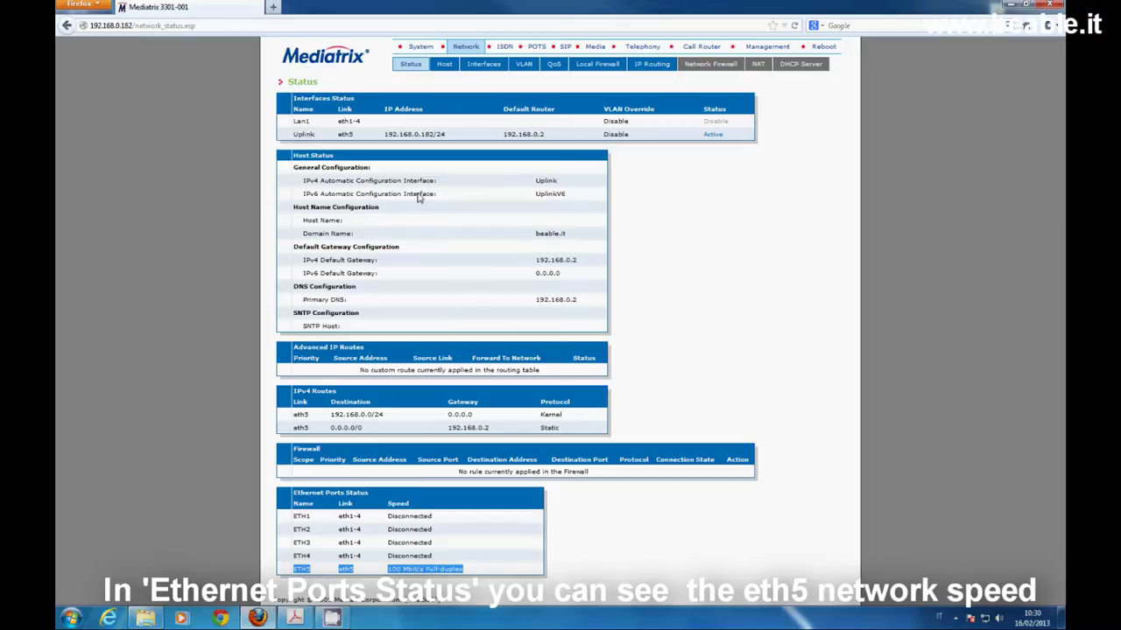
click(444, 66)
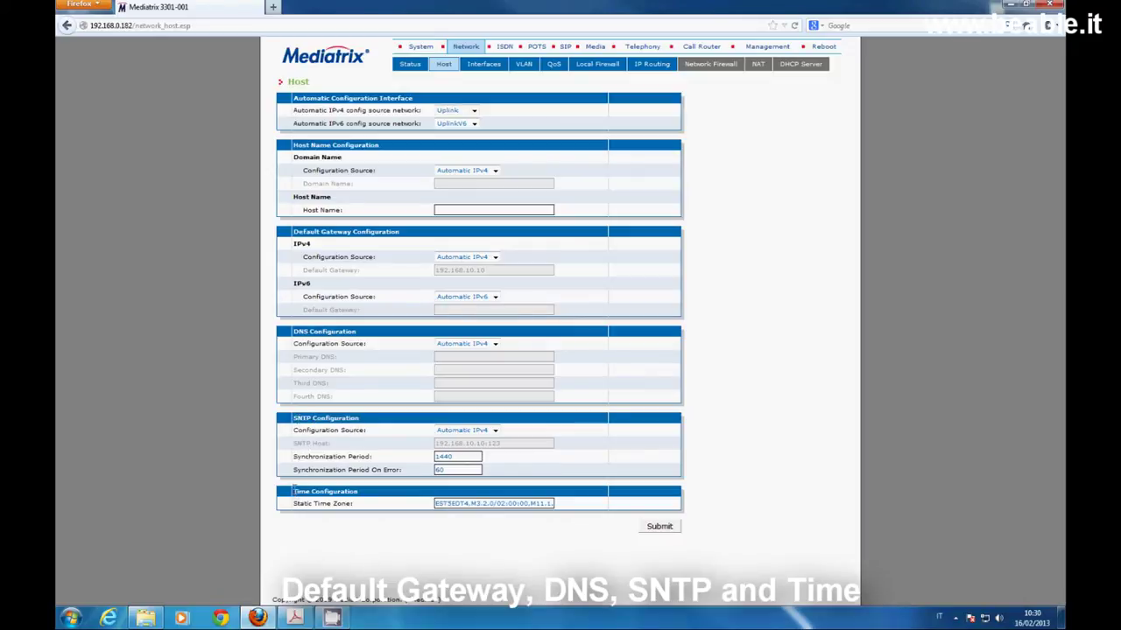
Note the static time zone under Time Configuration, then view Network Interfaces
drag(296, 491, 359, 491)
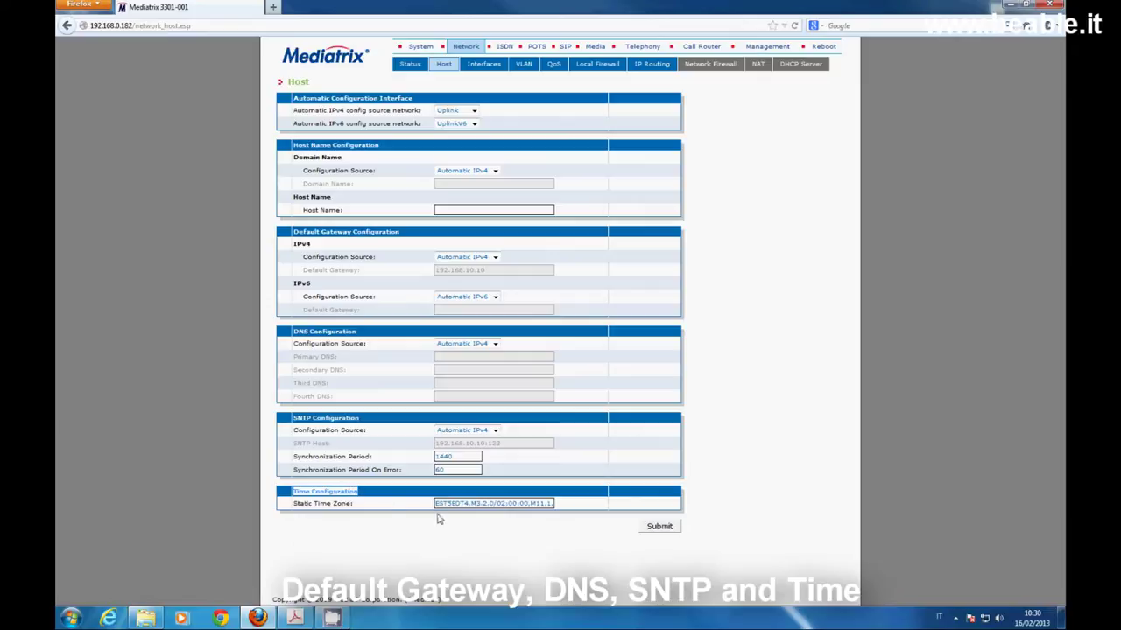
drag(434, 504, 567, 506)
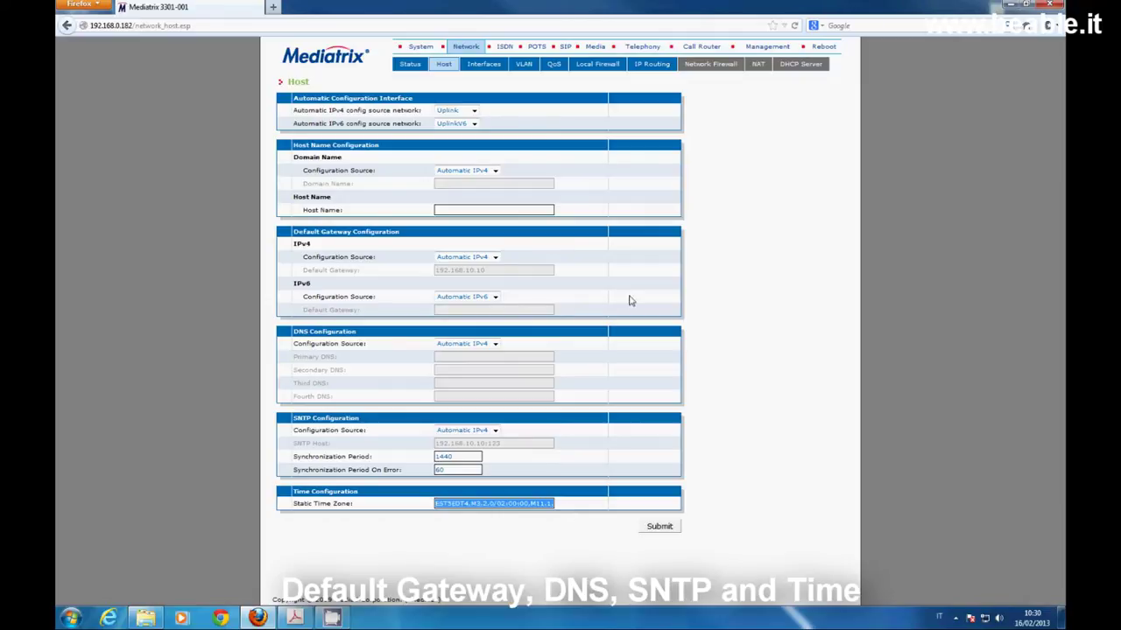
click(484, 68)
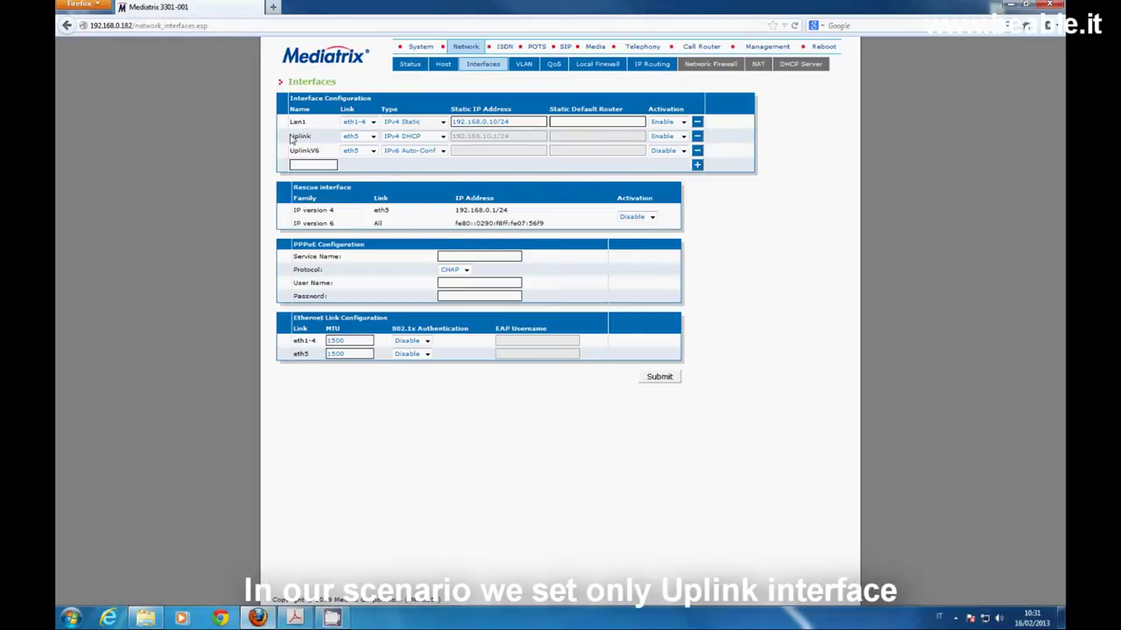
Point out the Uplink interface row and move to the VLAN settings
drag(292, 138, 312, 140)
click(524, 66)
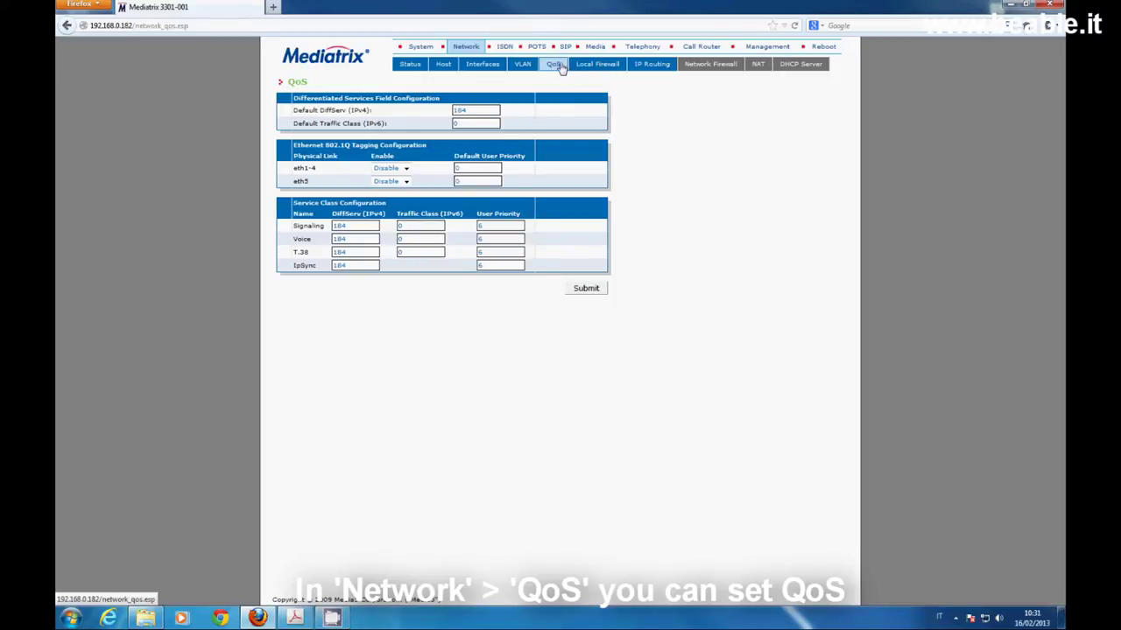
Check the Local Firewall, IP Routing and disabled Network Firewall pages, then go to ISDN status
click(594, 65)
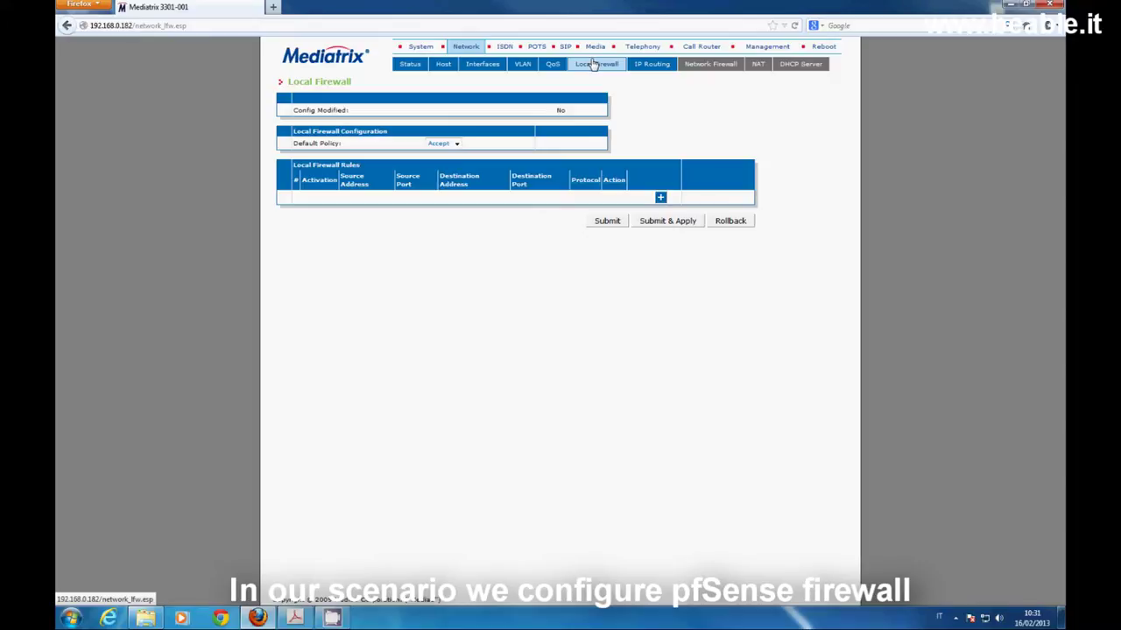
click(652, 66)
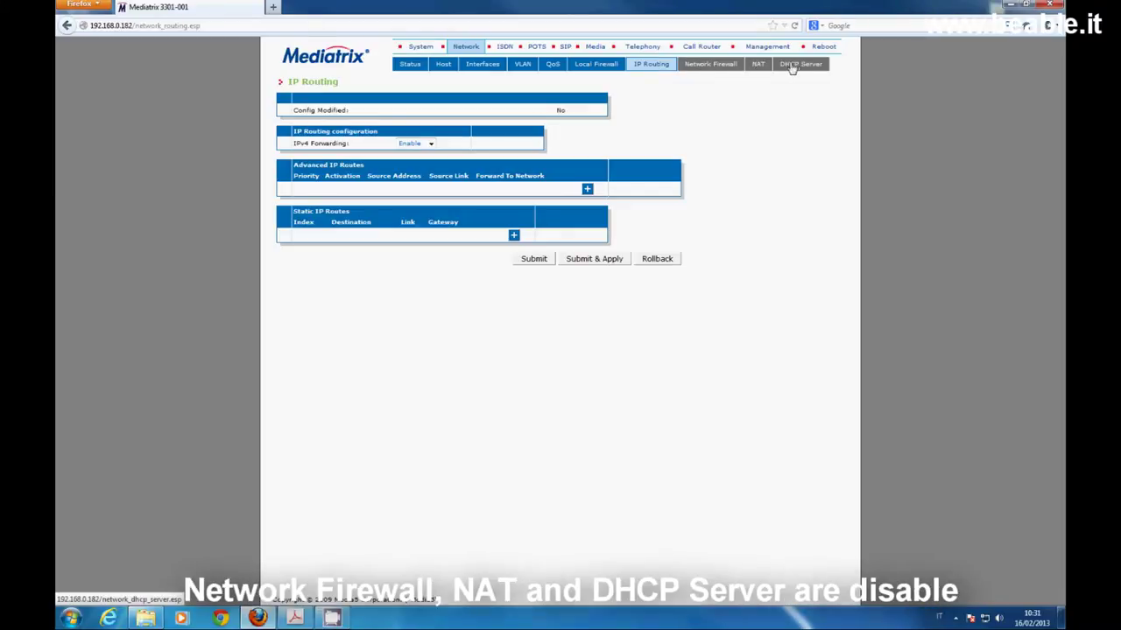
click(724, 65)
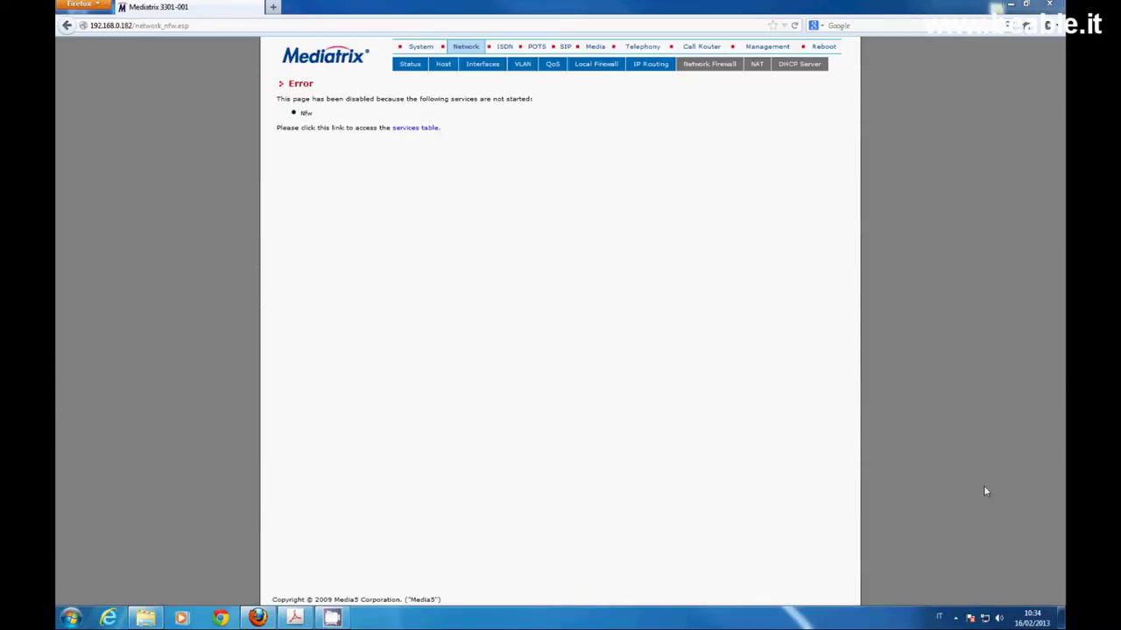
click(501, 50)
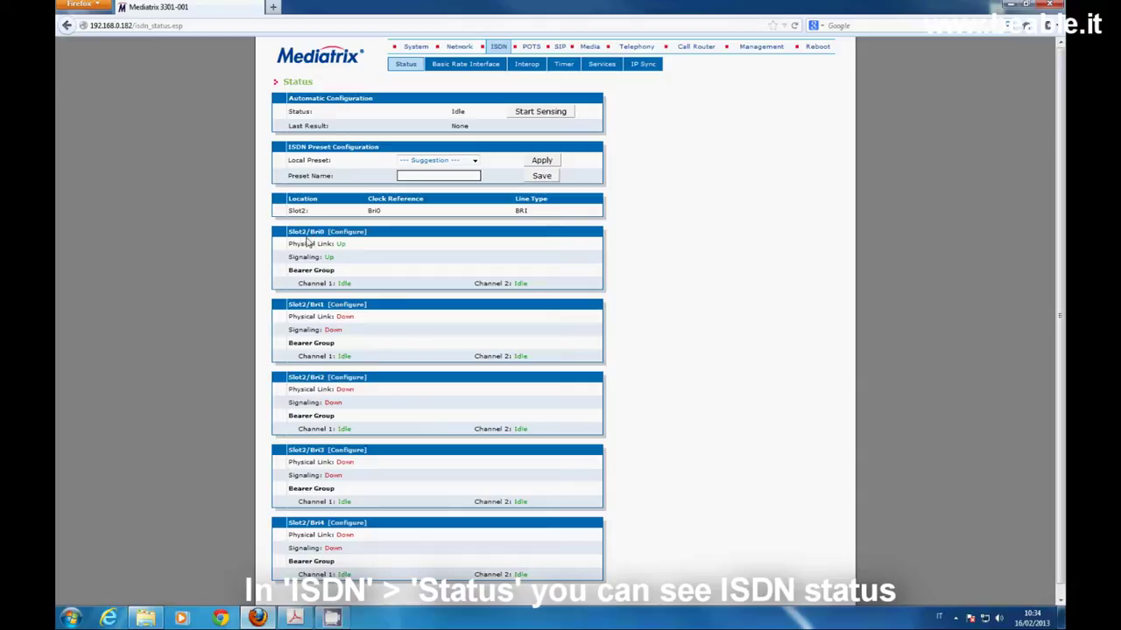
Review the Slot2/Bri0 status, keep Slot2/Bri0 selected in BRI settings, then view POTS Status
drag(289, 231, 366, 238)
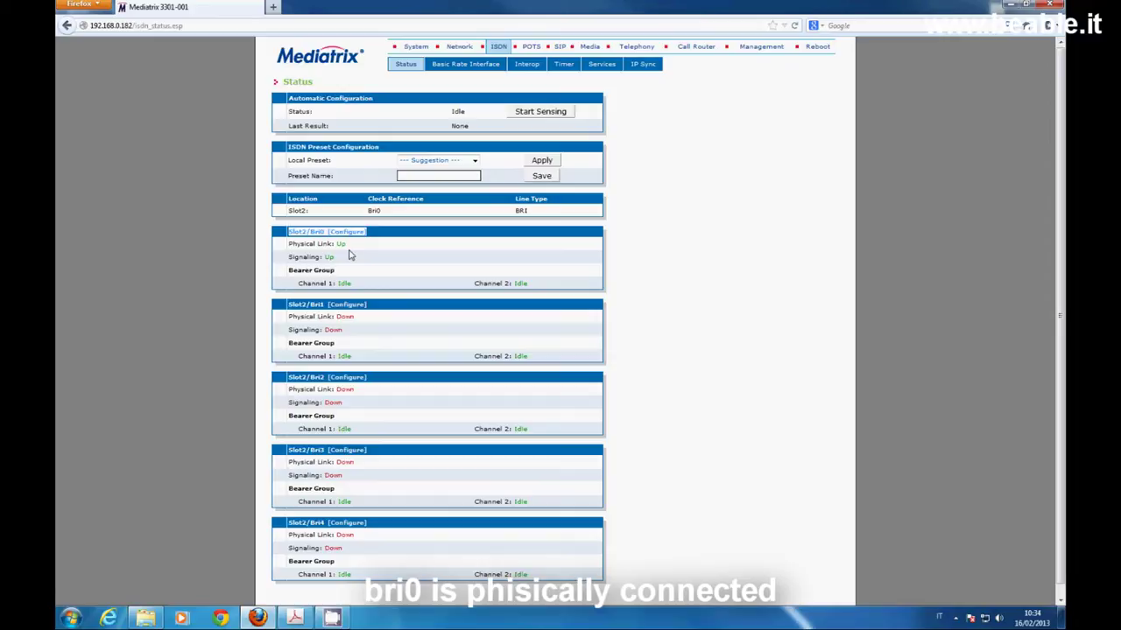
click(449, 72)
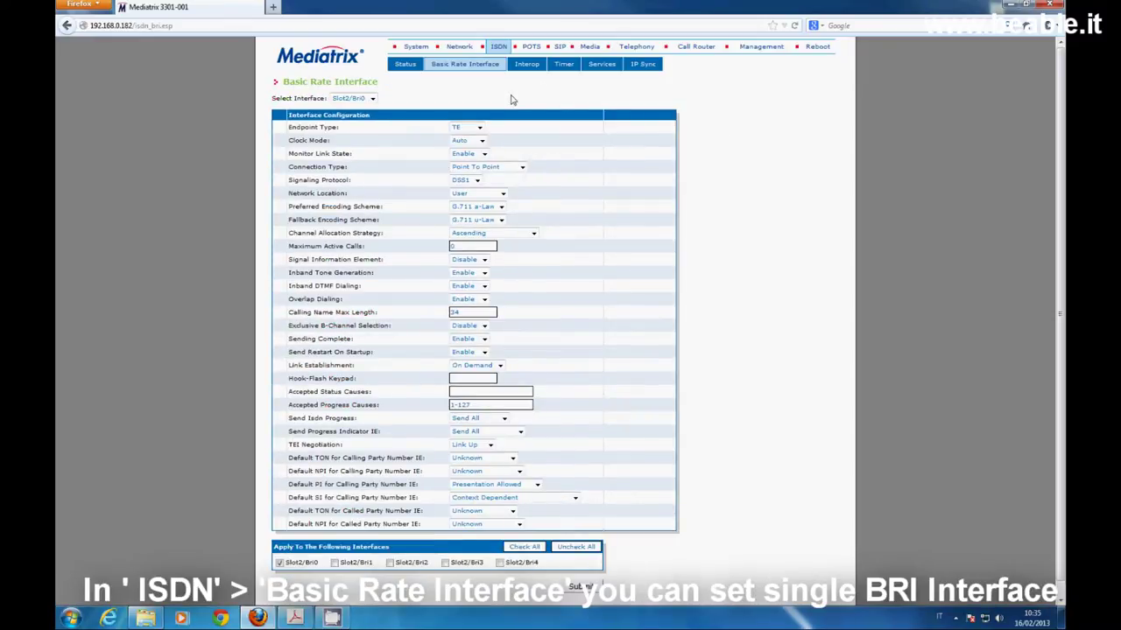
click(371, 98)
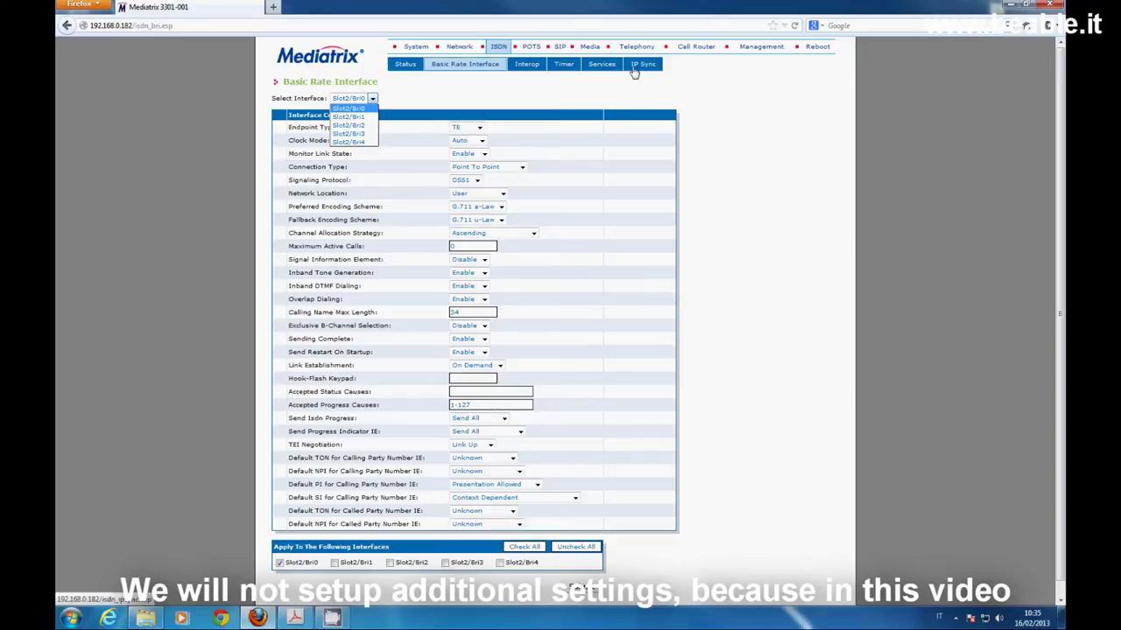
click(580, 91)
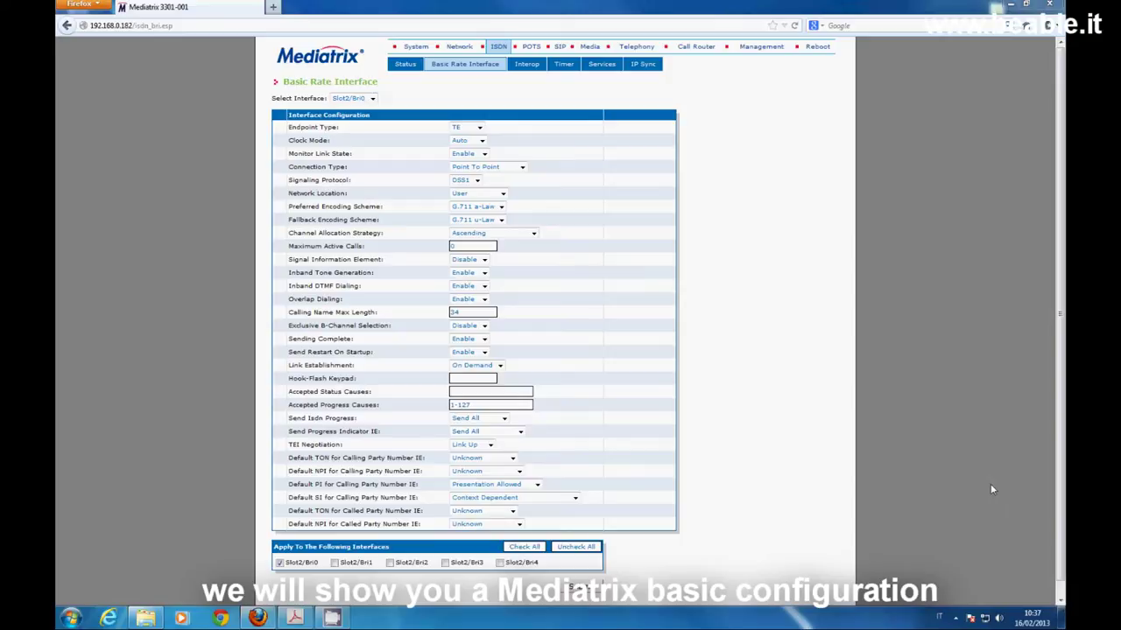
click(532, 46)
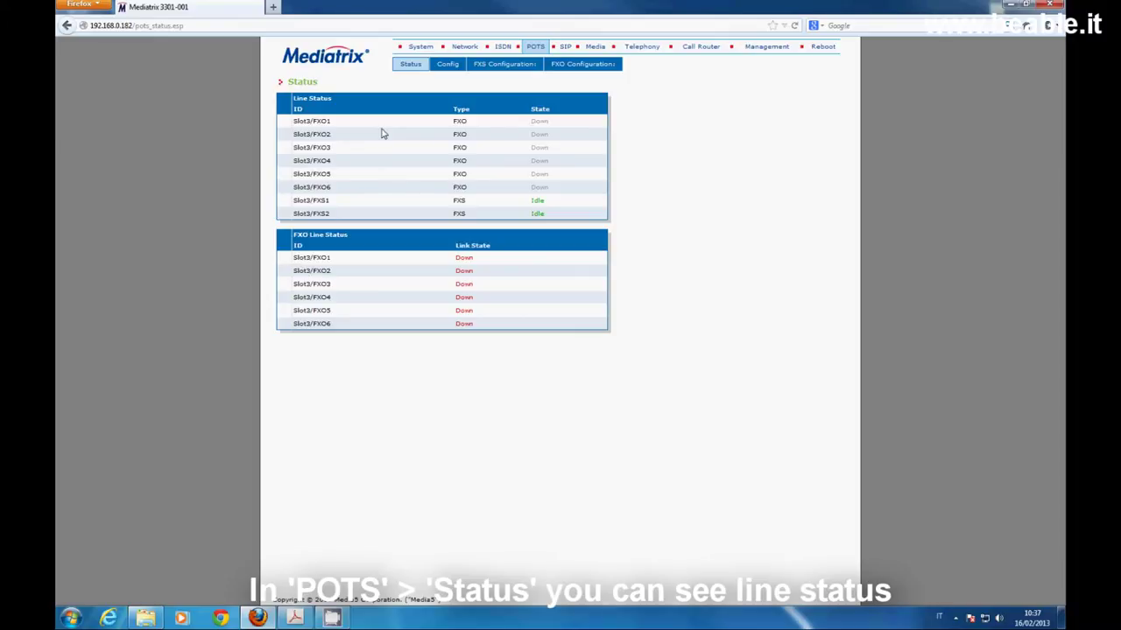
Look over the POTS general and FXO configuration, then view the SIP Gateways page
click(447, 65)
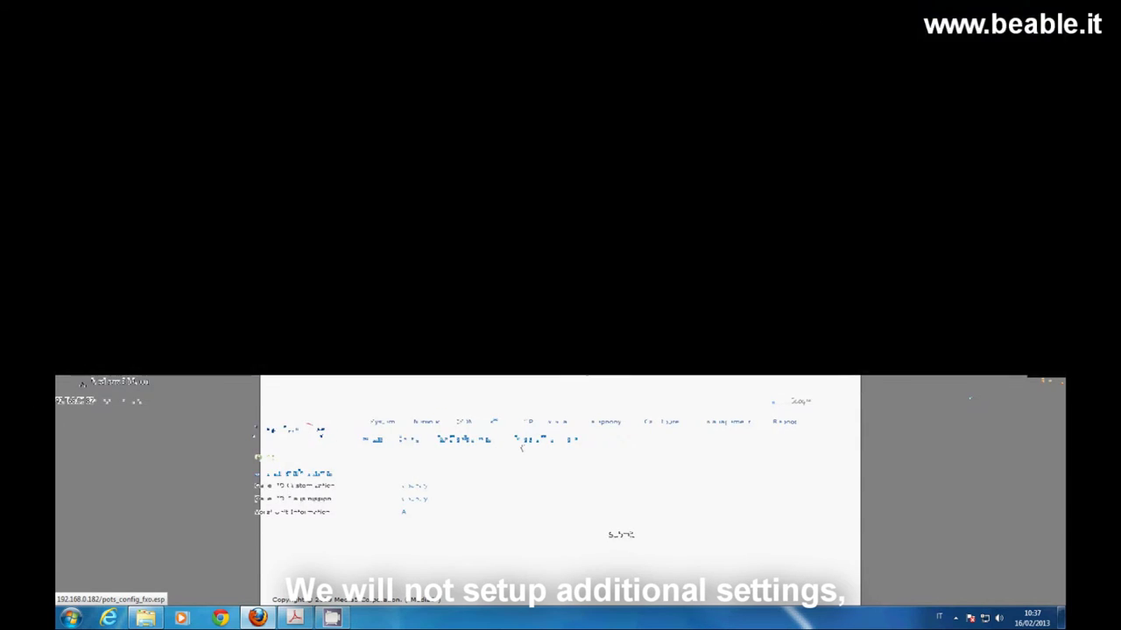
click(563, 70)
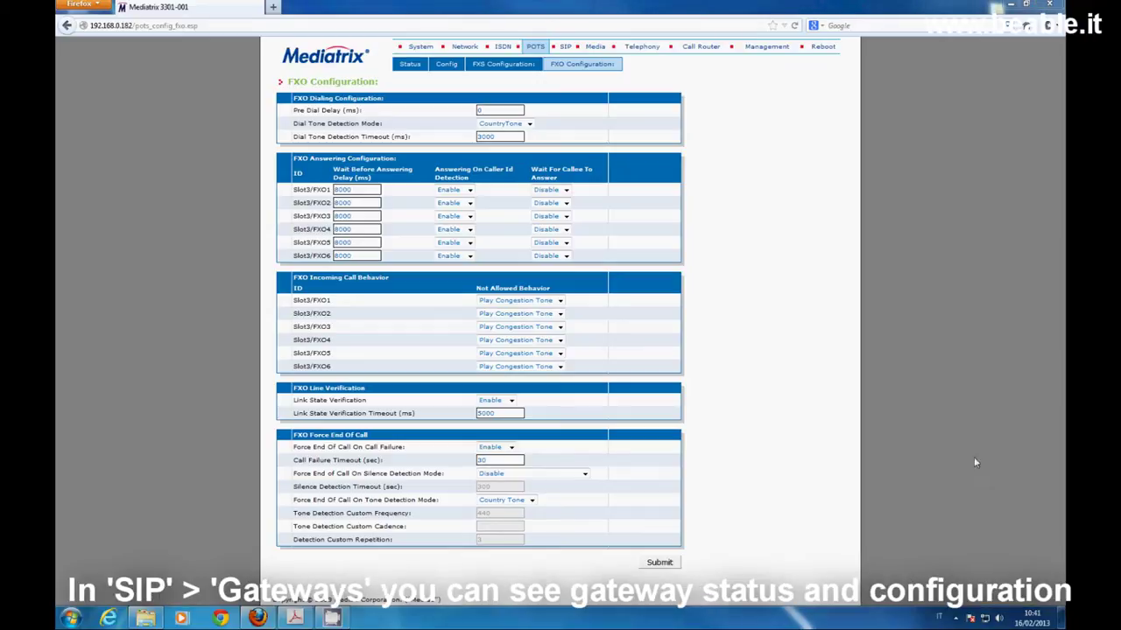
click(565, 48)
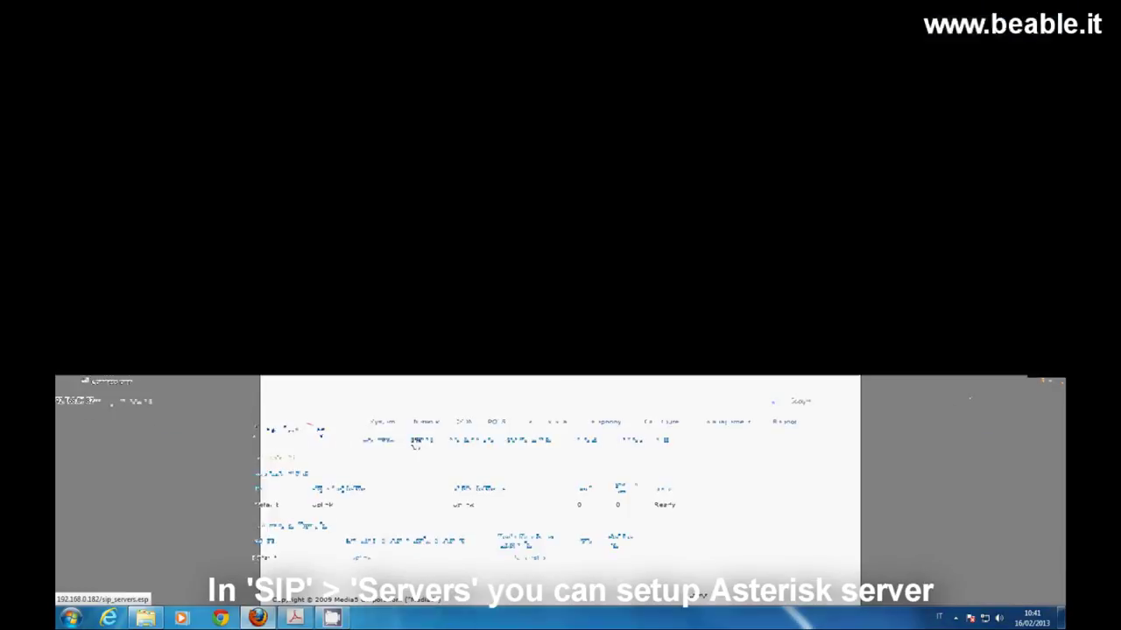
Show the SIP Servers page with registrar, proxy and messaging hosts at 192.168.10.10:0
click(456, 65)
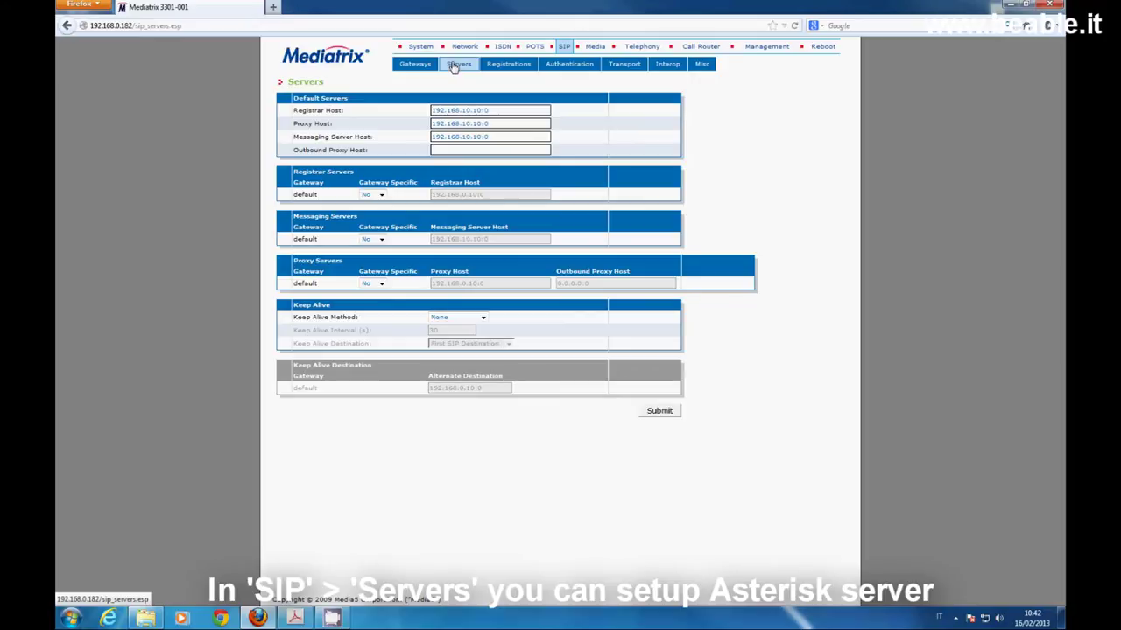
Review the Unit and Endpoints Registration sections, then bring up the 20-entry SIP Authentication table
click(505, 64)
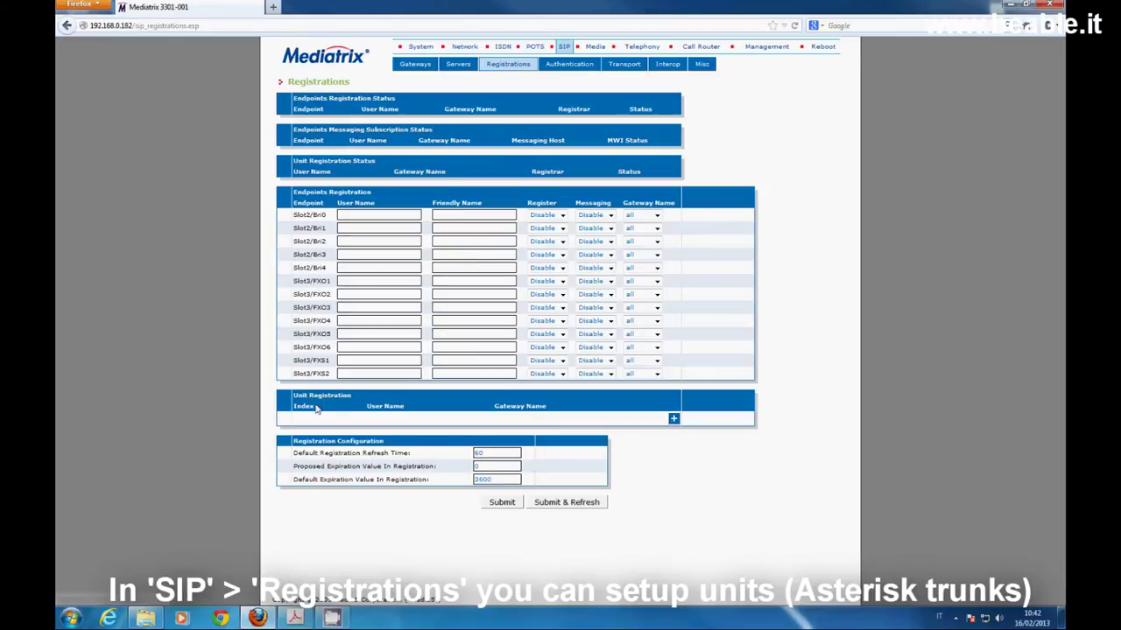
drag(292, 395, 355, 399)
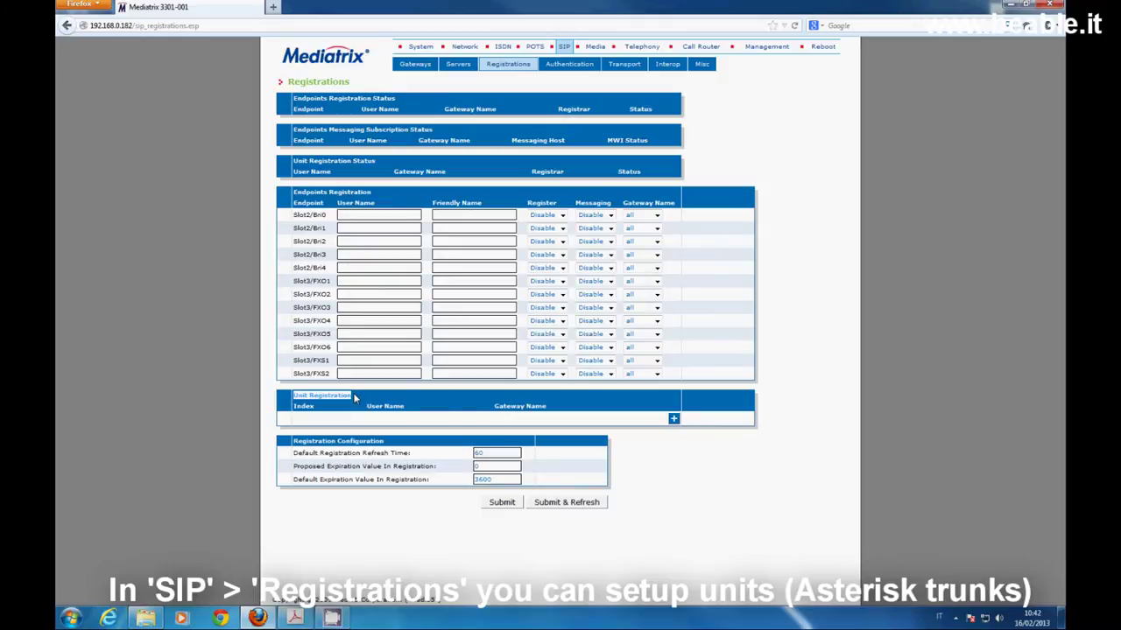
drag(292, 191, 327, 192)
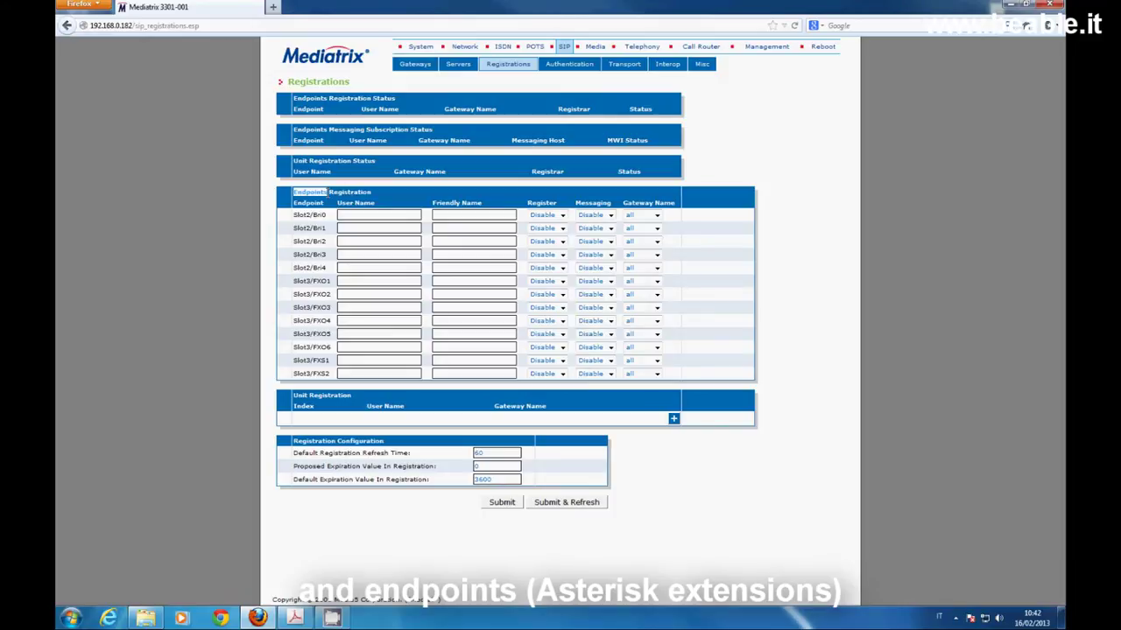
click(568, 66)
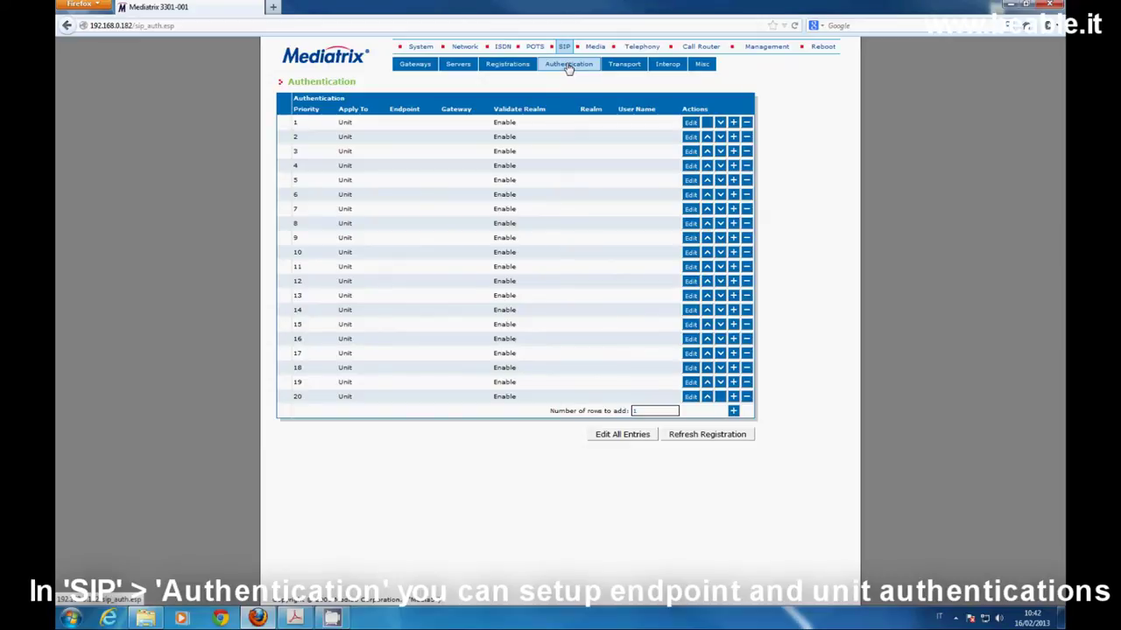
Browse the SIP Transport, Interop and Misc pages, finishing on the Media Codecs page
click(615, 66)
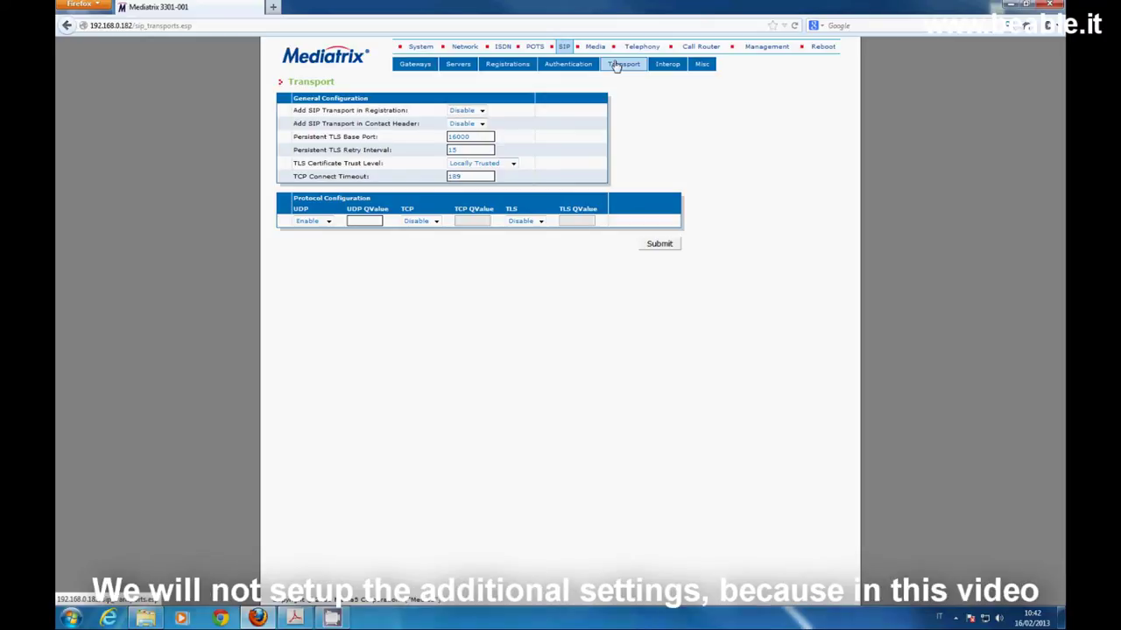
click(667, 67)
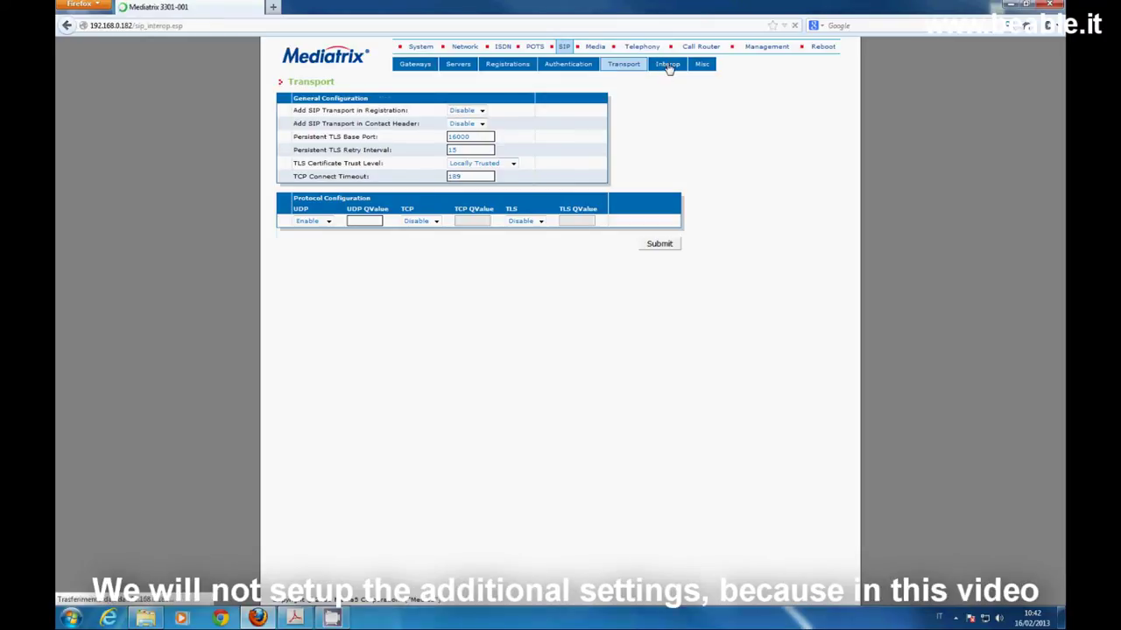
click(705, 67)
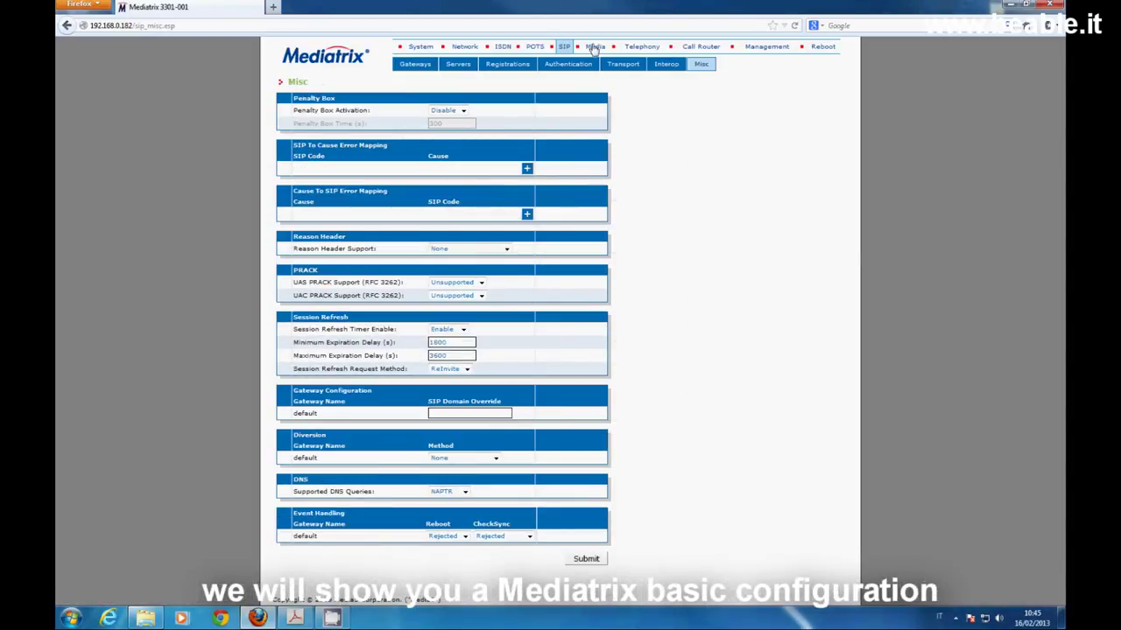
click(593, 47)
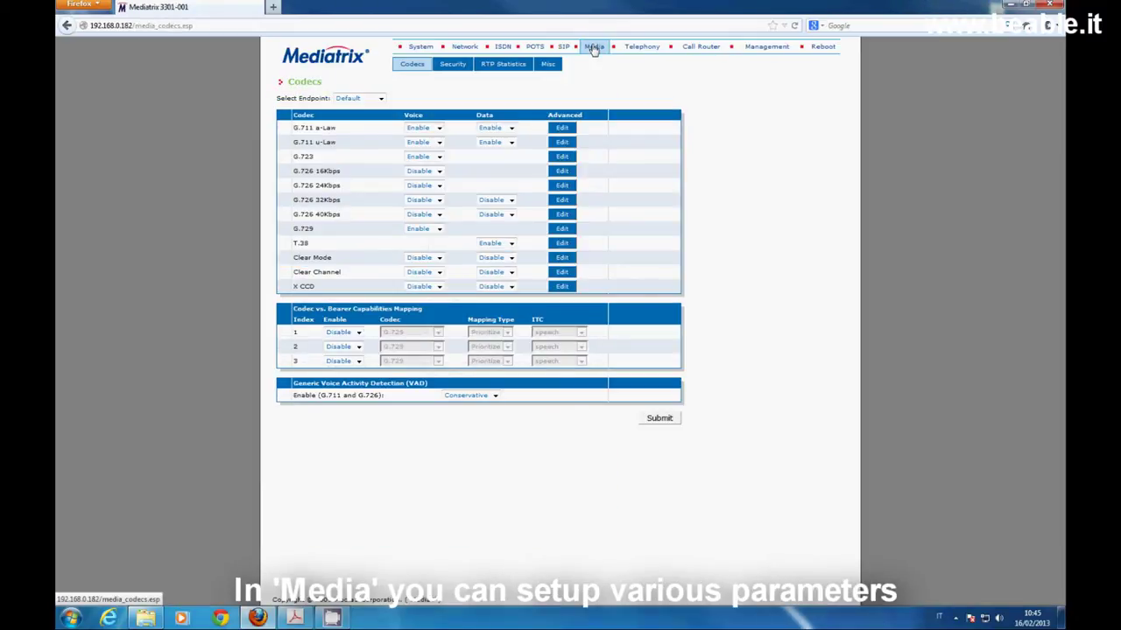
Check the codec endpoint list, keep Default selected, then go to Telephony
click(381, 98)
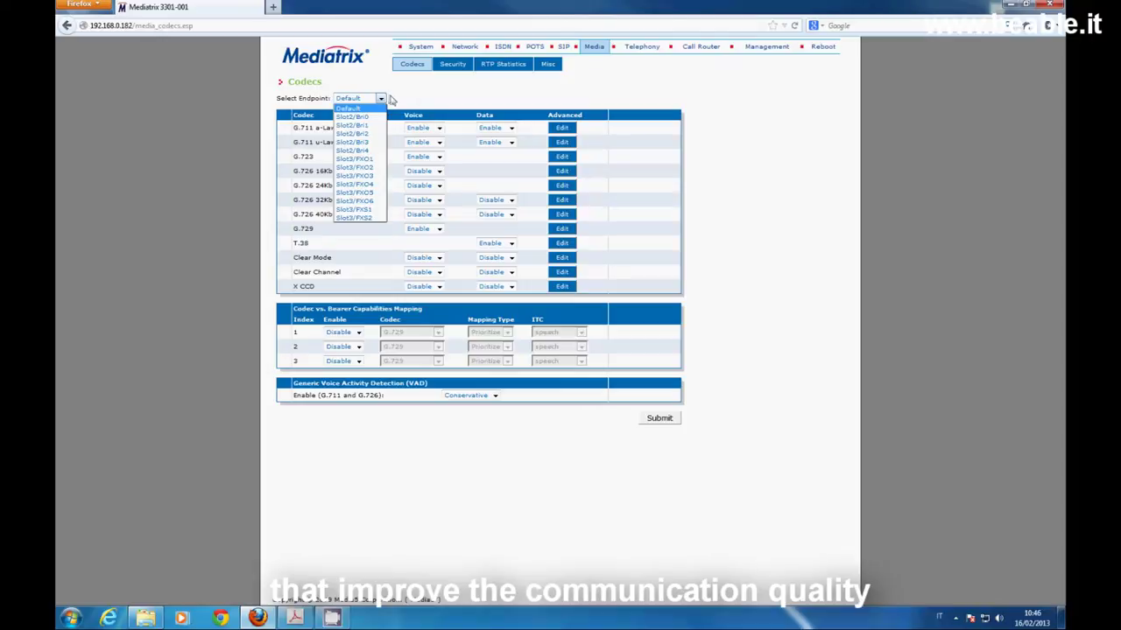
click(429, 103)
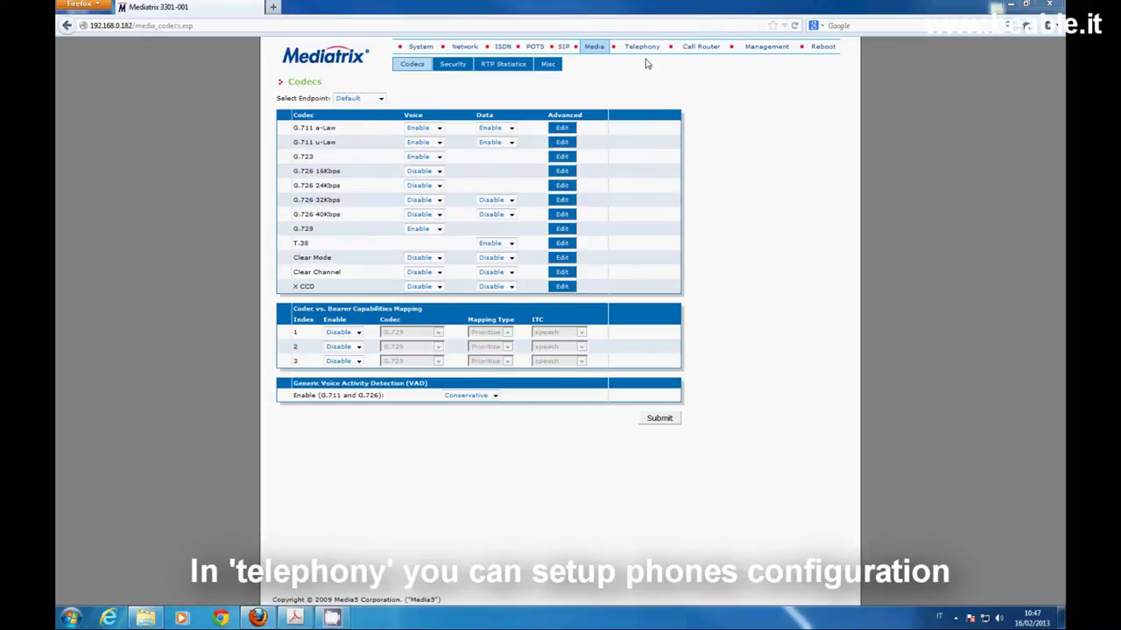
click(641, 47)
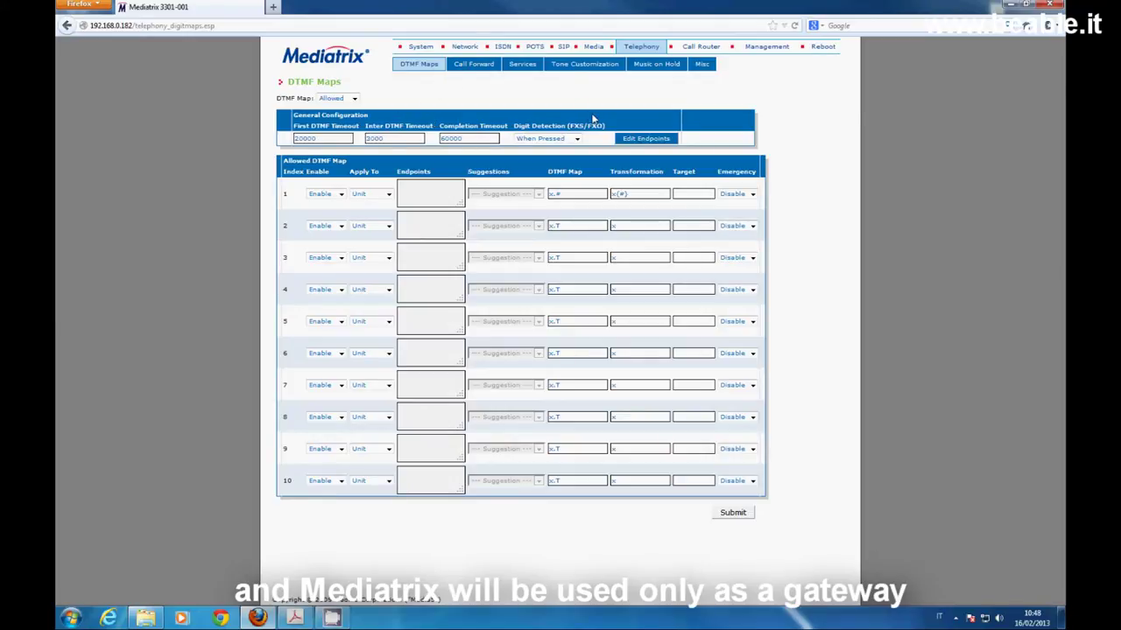
Show the Call Router Status page listing sip-default, Bri0–Bri4, FXS1–2 and FXO1–6 interfaces
click(703, 46)
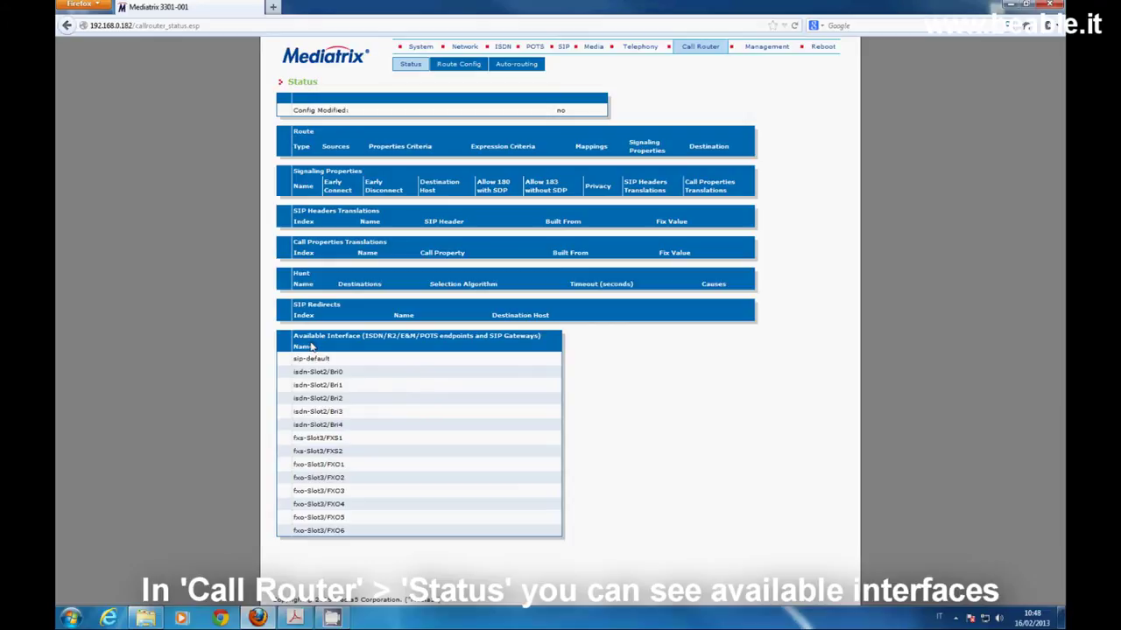
Look over Route Config and Auto-routing, then move to Management Configuration Scripts
click(464, 64)
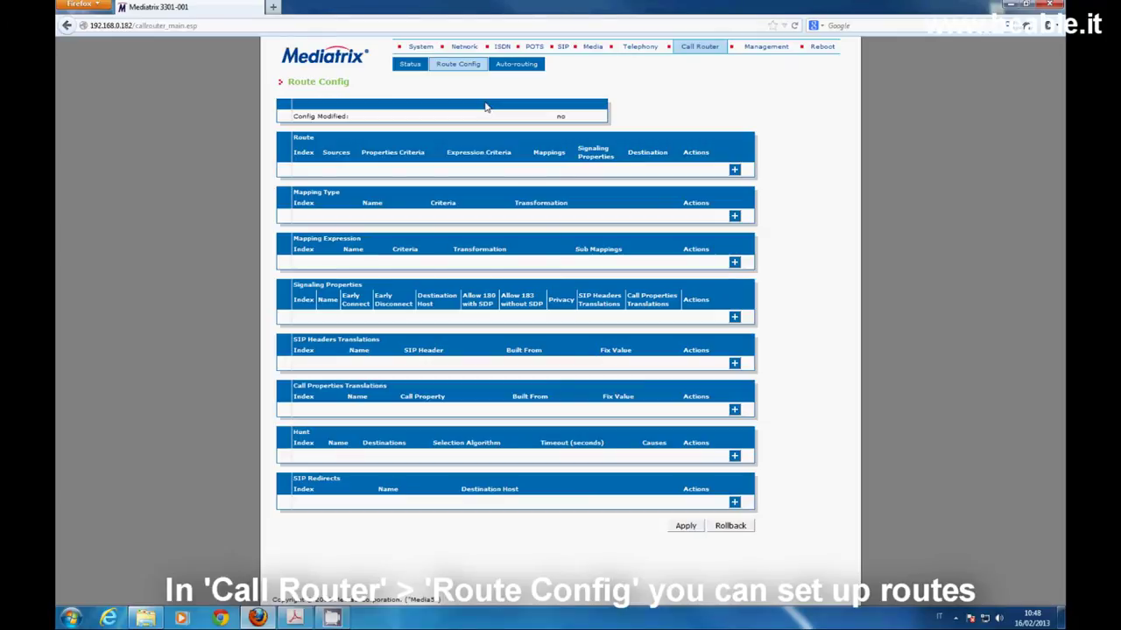
click(517, 65)
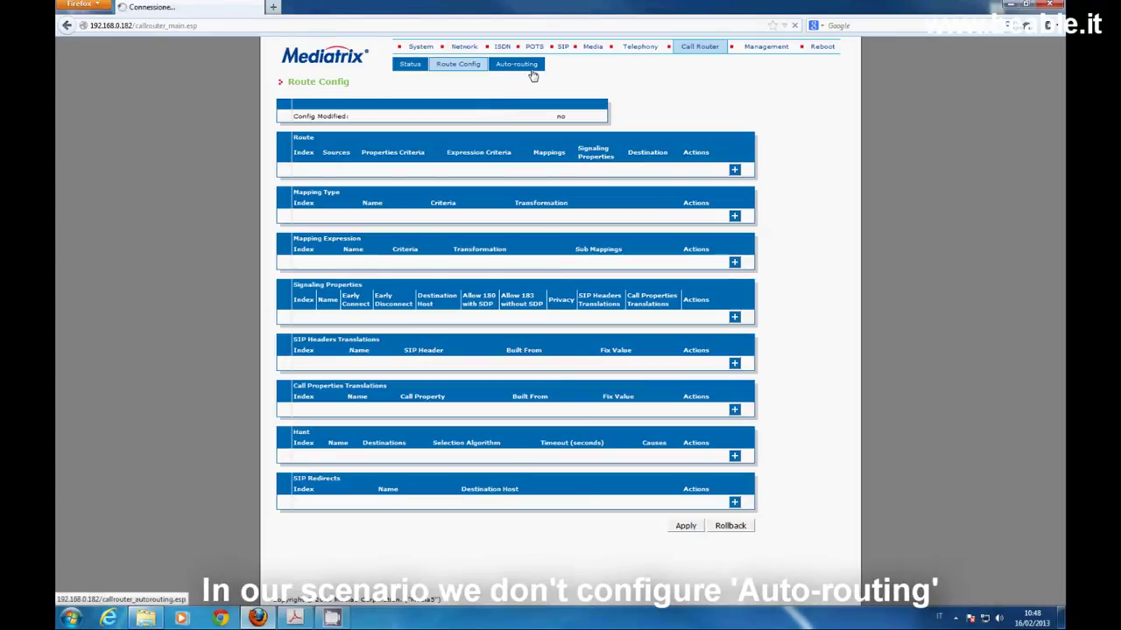
click(461, 67)
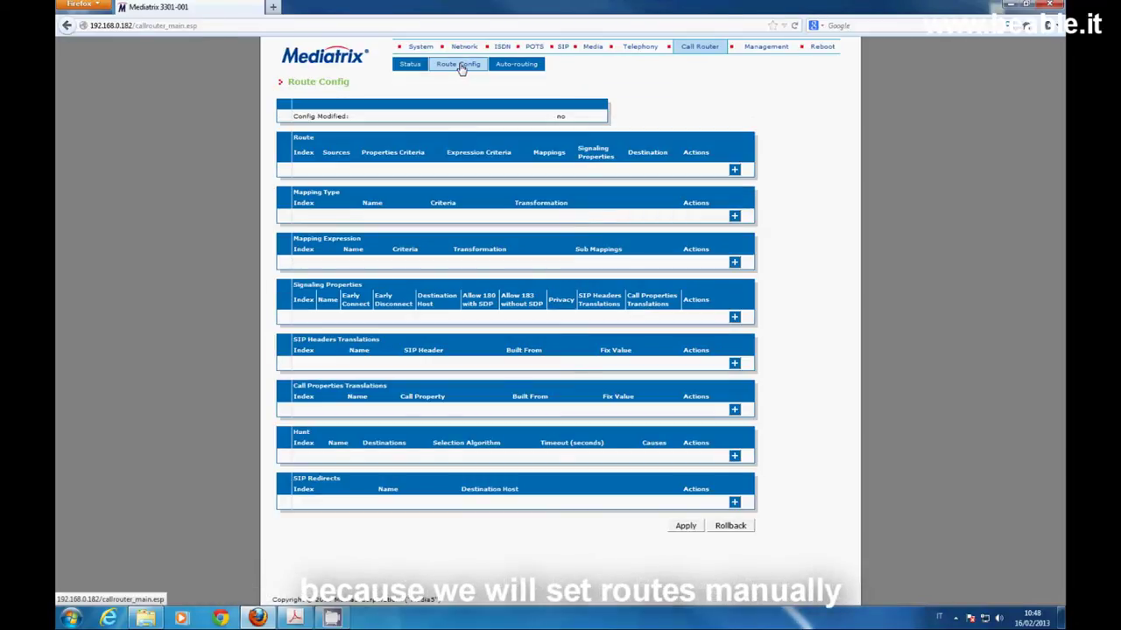
click(754, 48)
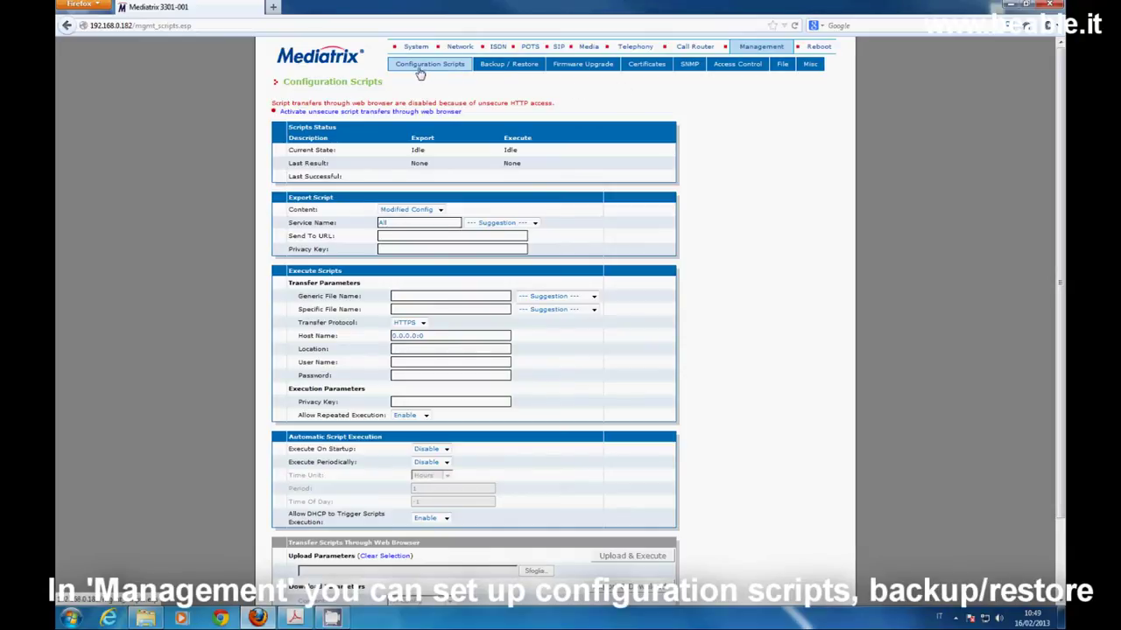
Visit the Management Backup / Restore and Firmware Upgrade pages
click(510, 68)
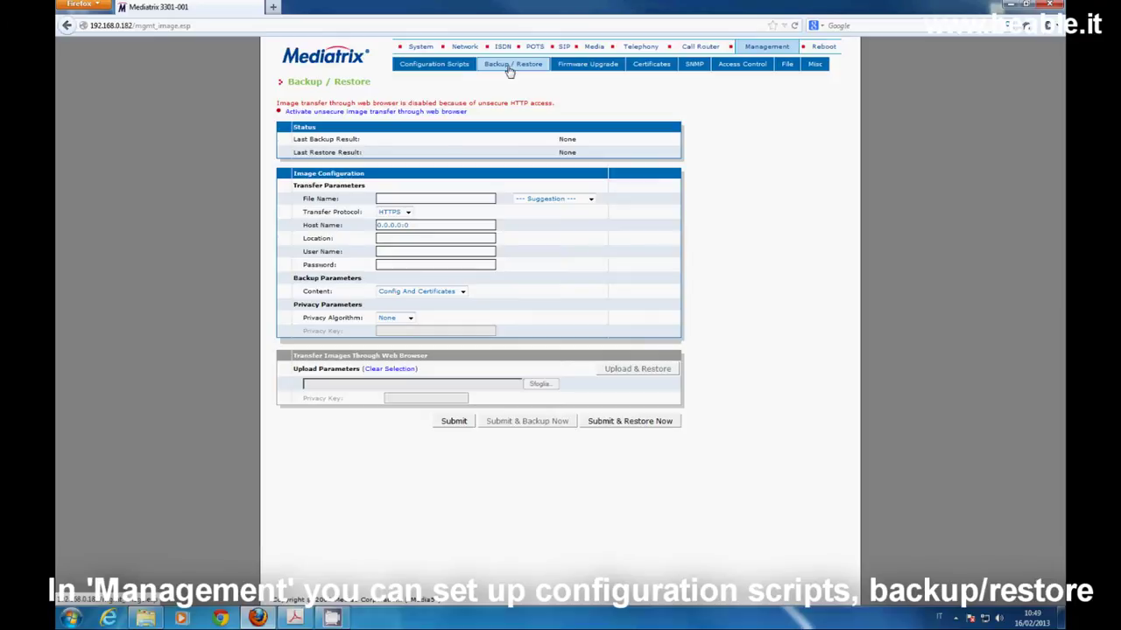
click(592, 69)
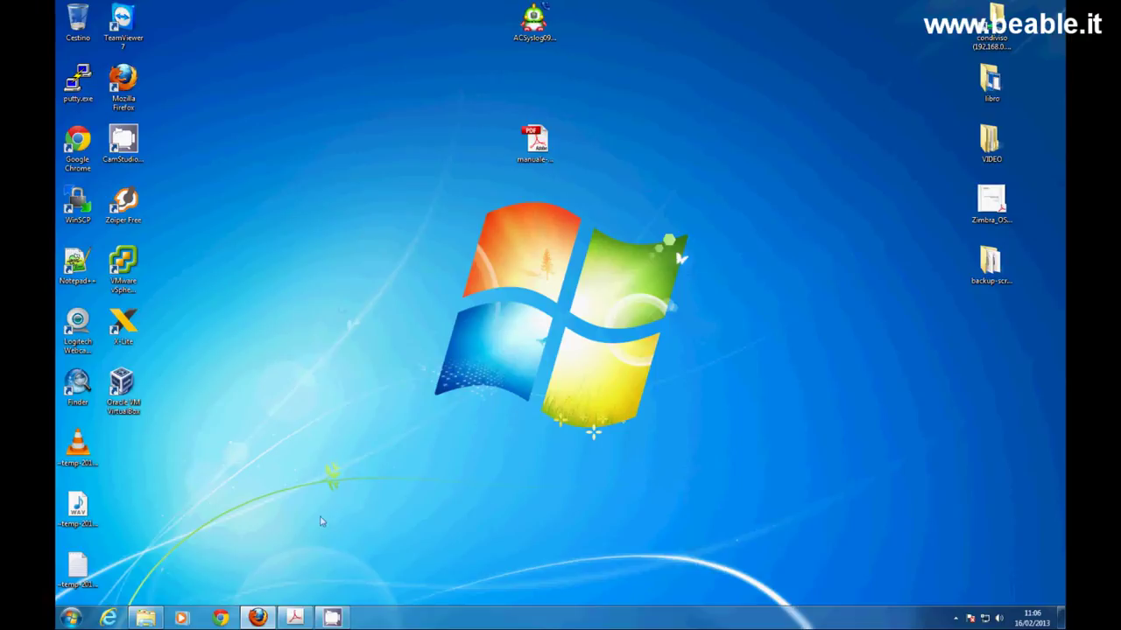
Return to the device web interface and open the Syslog settings page
click(258, 618)
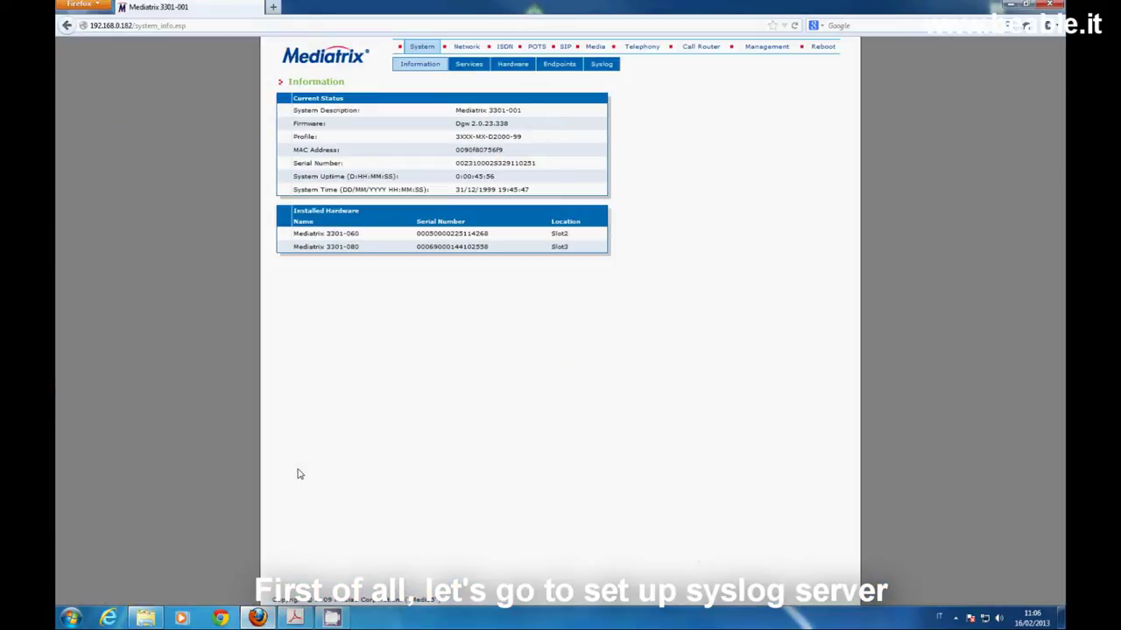
click(613, 68)
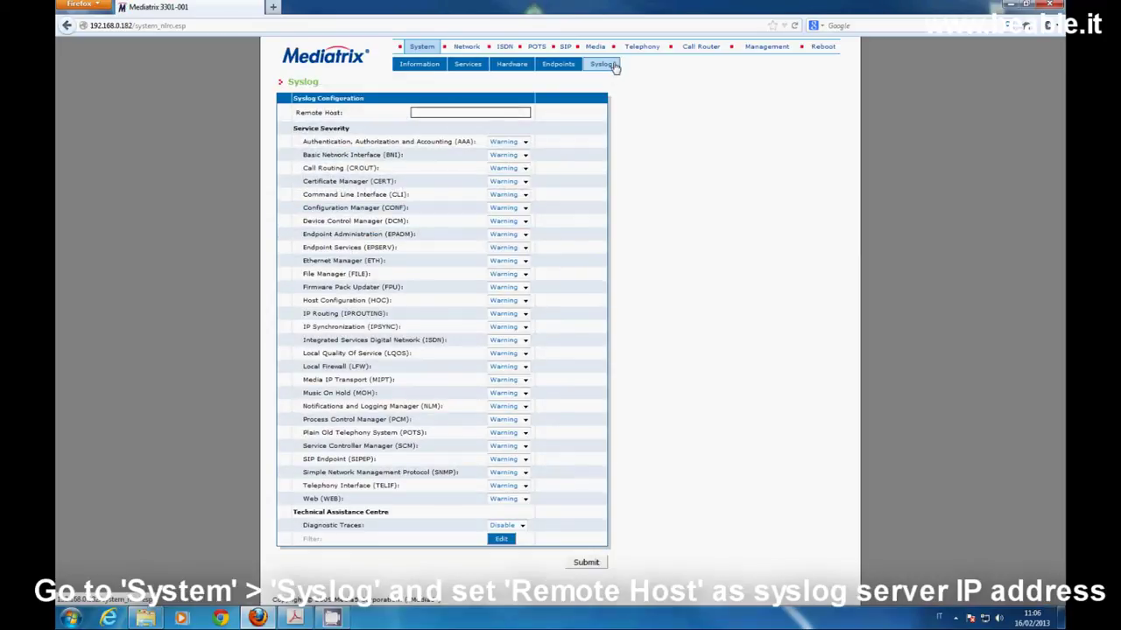
click(463, 111)
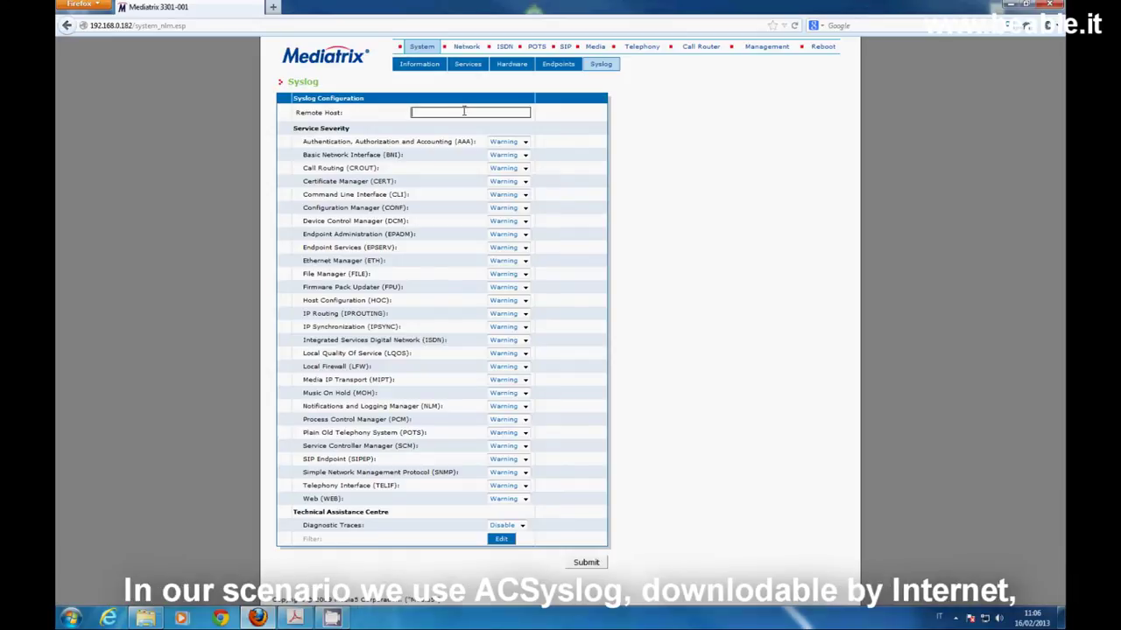
click(1006, 5)
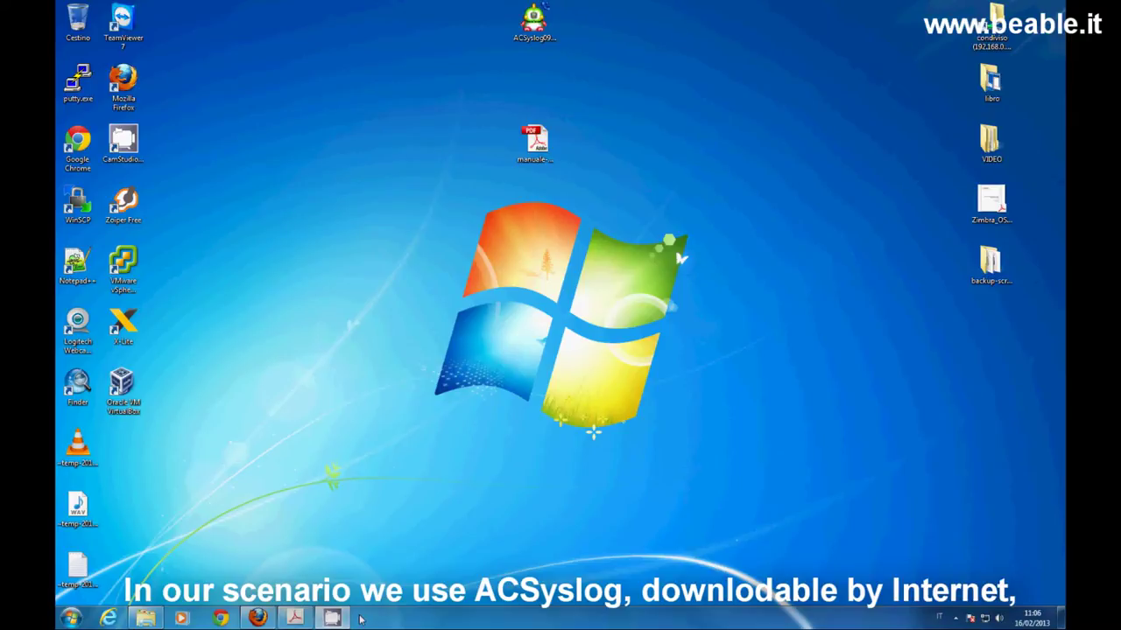
click(257, 617)
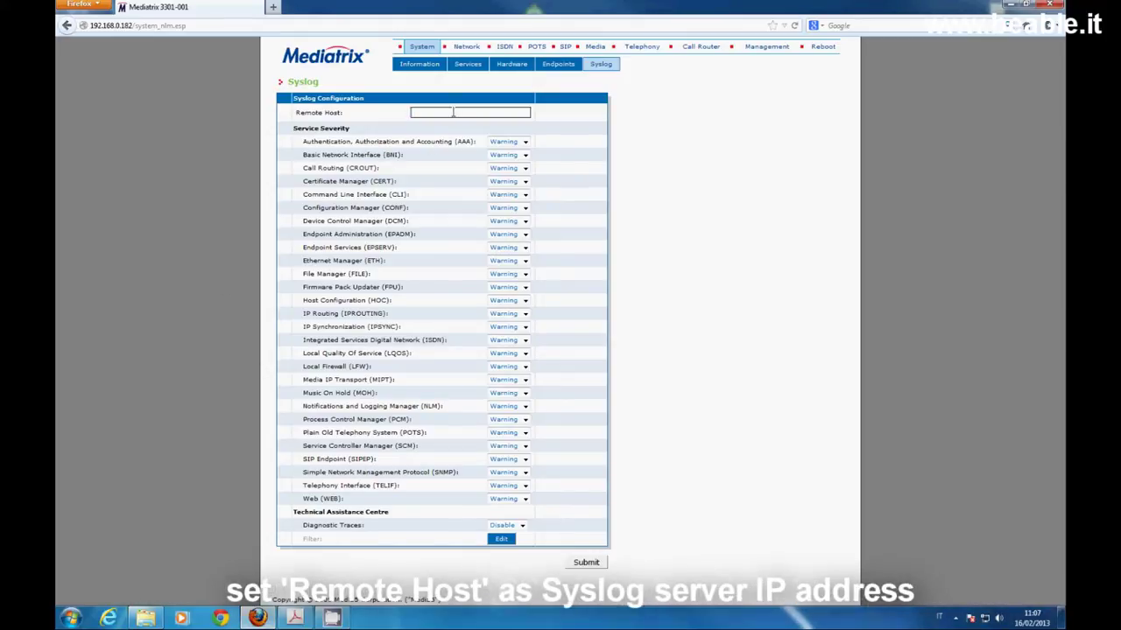
Set syslog Remote Host to 192.168.0.54, enable Diagnostic Traces, and submit
click(452, 112)
text(192.16)
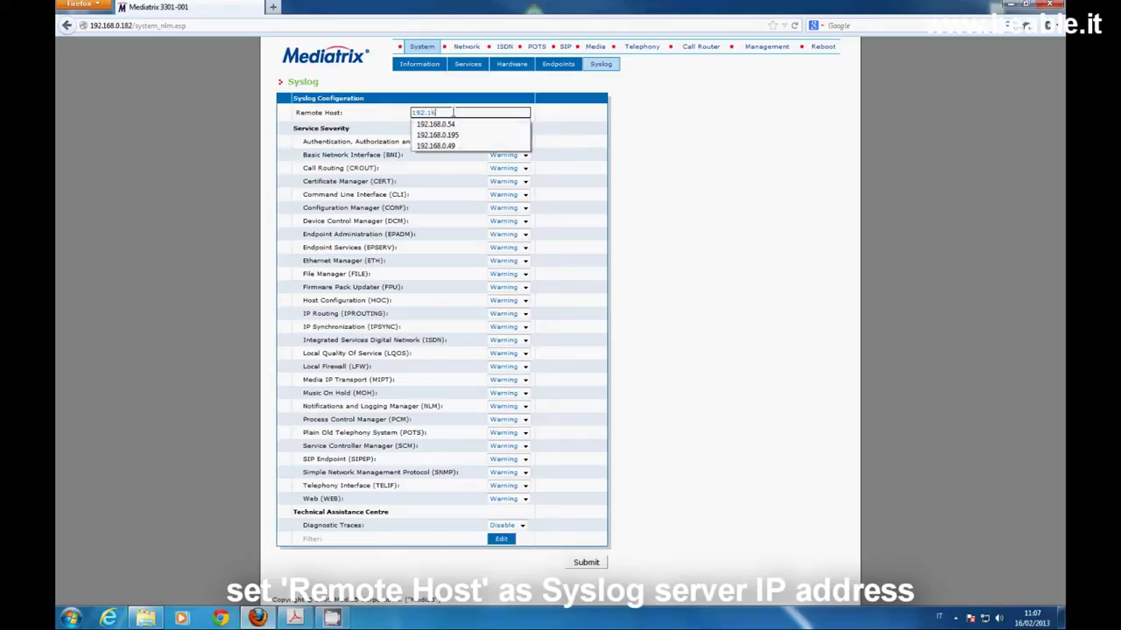
text(8.0.5)
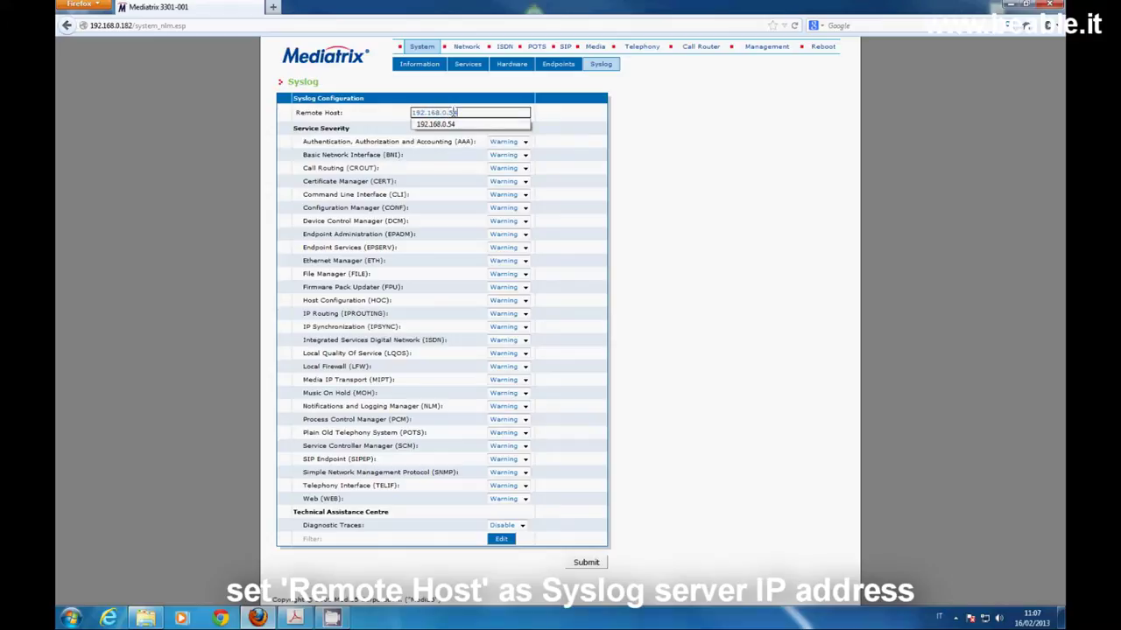
text(4)
click(642, 286)
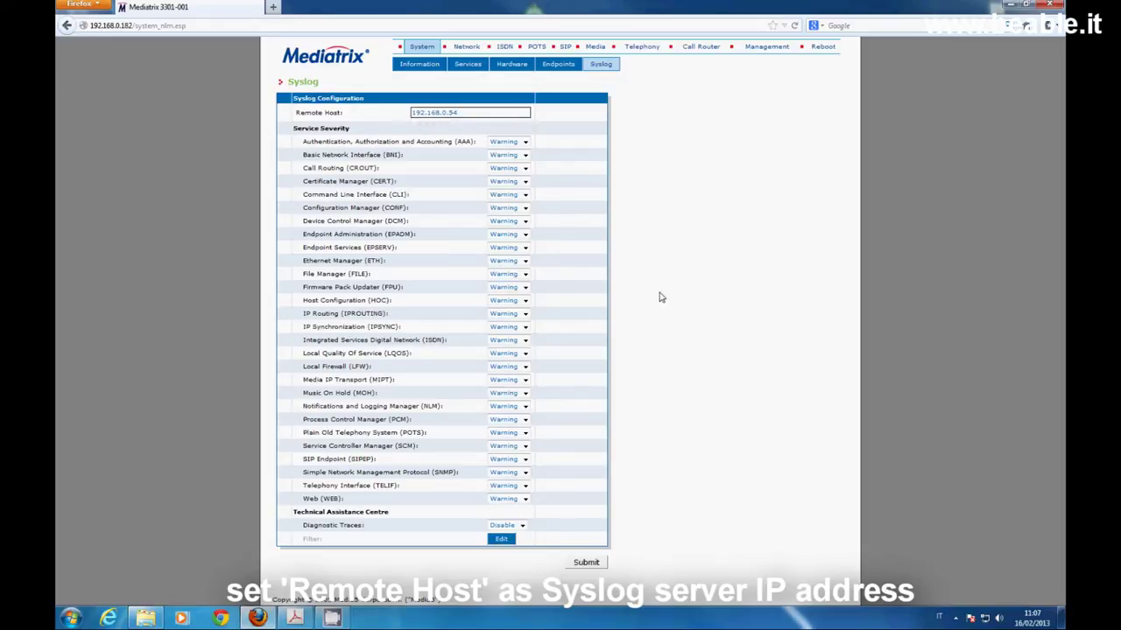
click(517, 526)
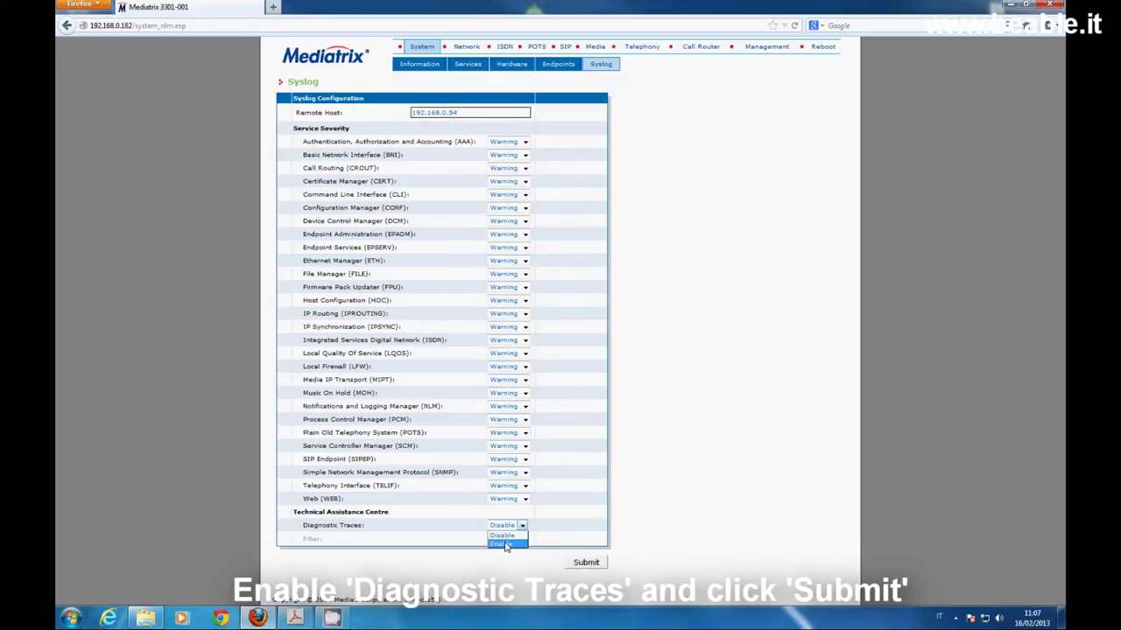
click(505, 546)
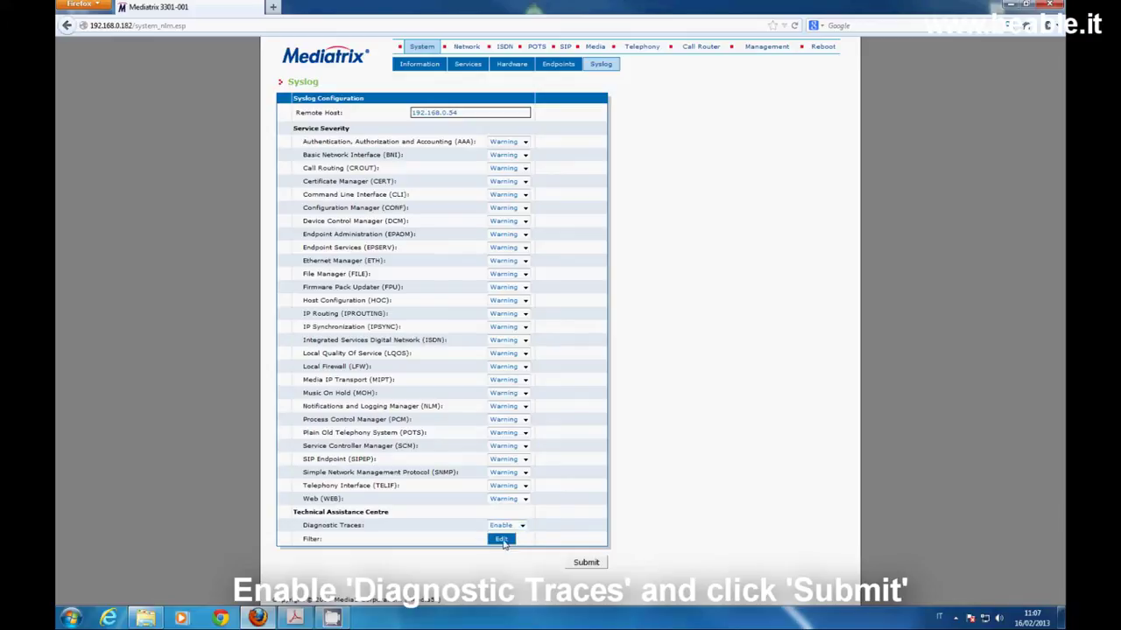
click(590, 567)
Launch ACSyslog, allow it to run, and restart capture to receive 192.168.0.182 messages
click(1009, 4)
double_click(533, 20)
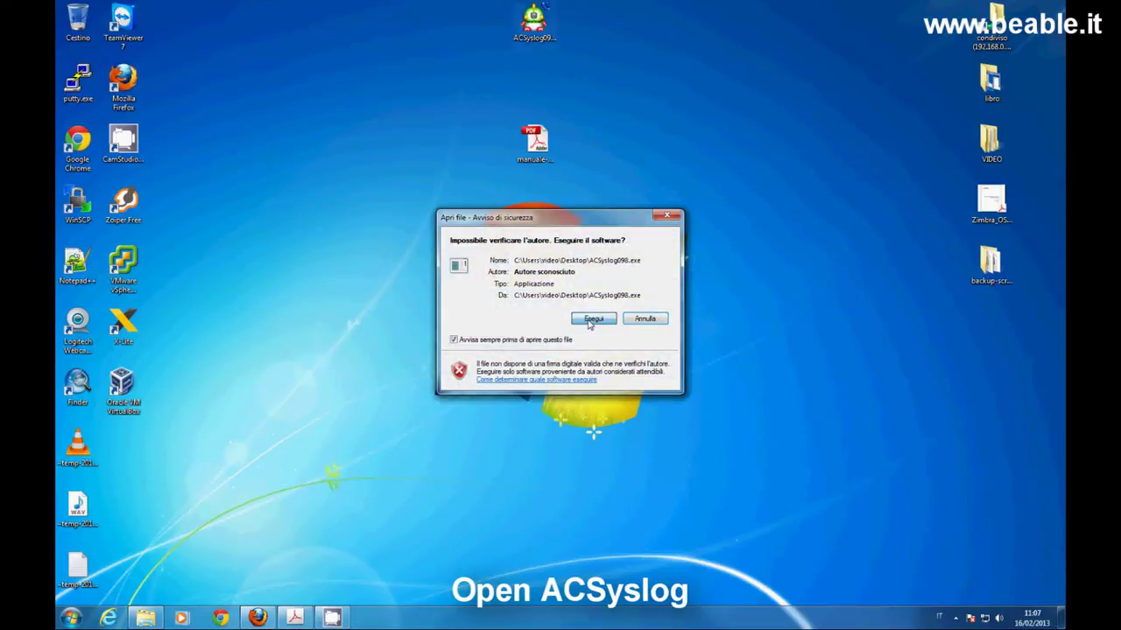
click(592, 319)
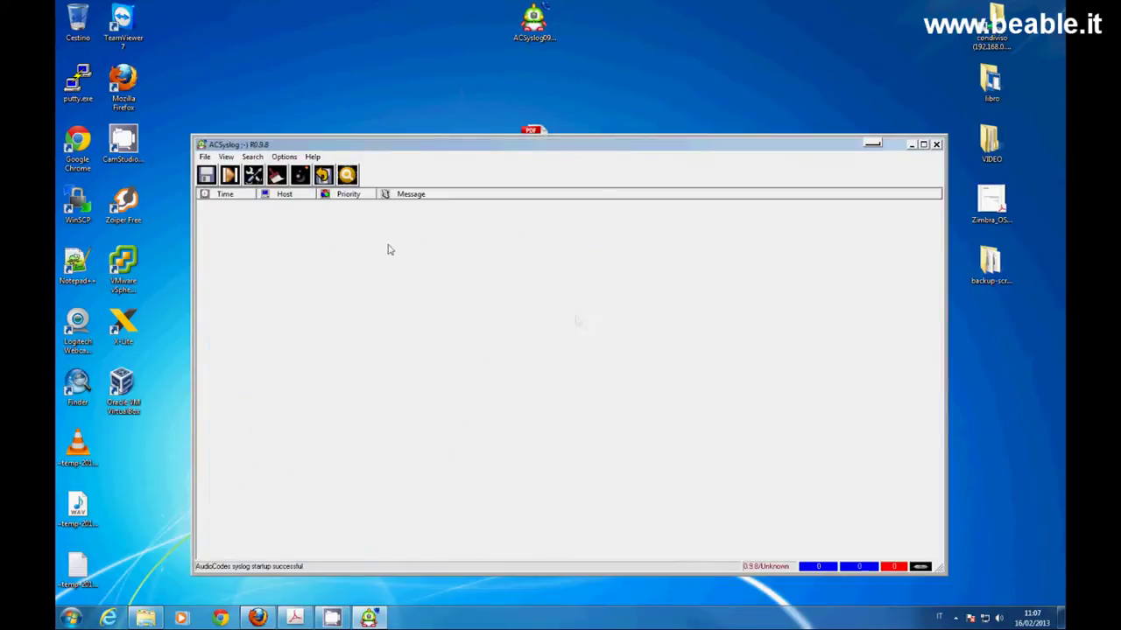
click(229, 176)
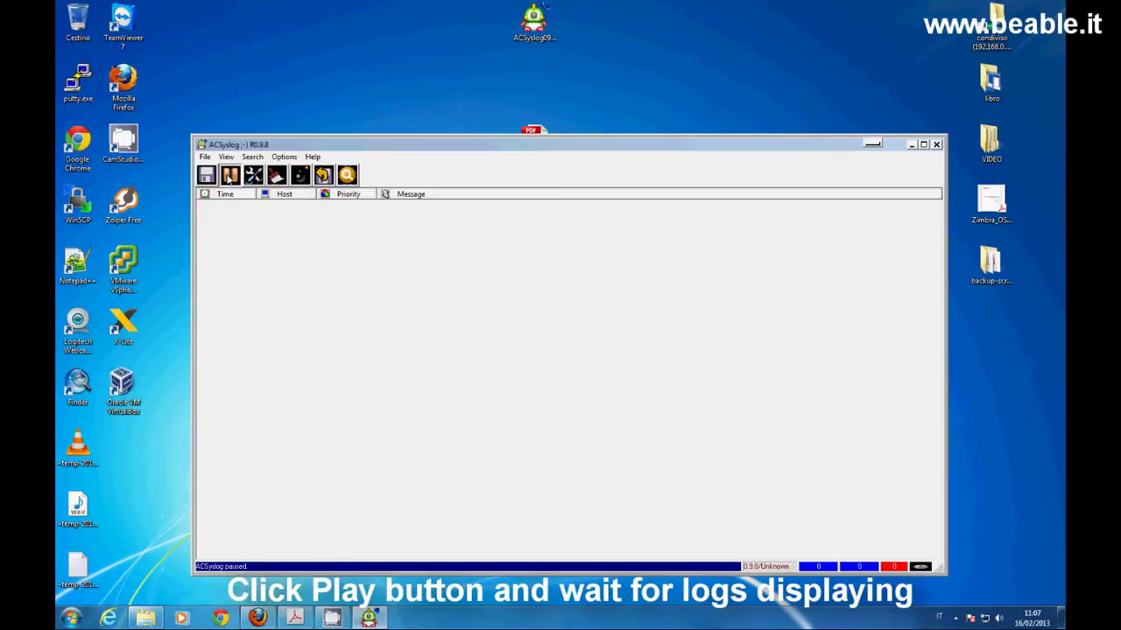
click(228, 176)
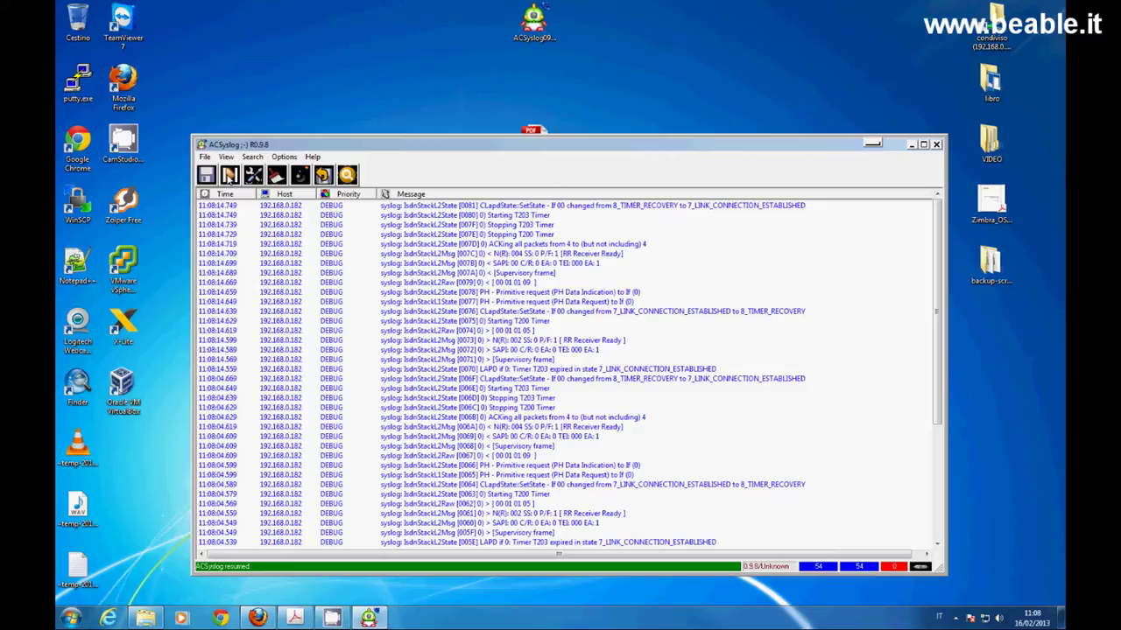
Close ACSyslog and show the Network Status page with Uplink at 192.168.0.182/24
click(936, 145)
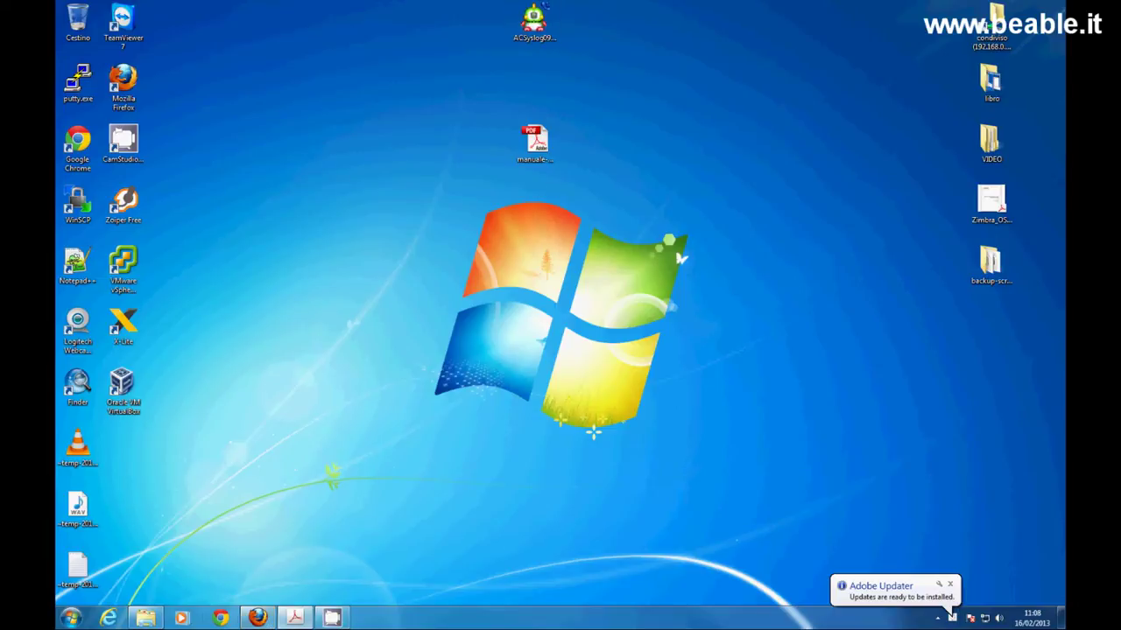
click(257, 618)
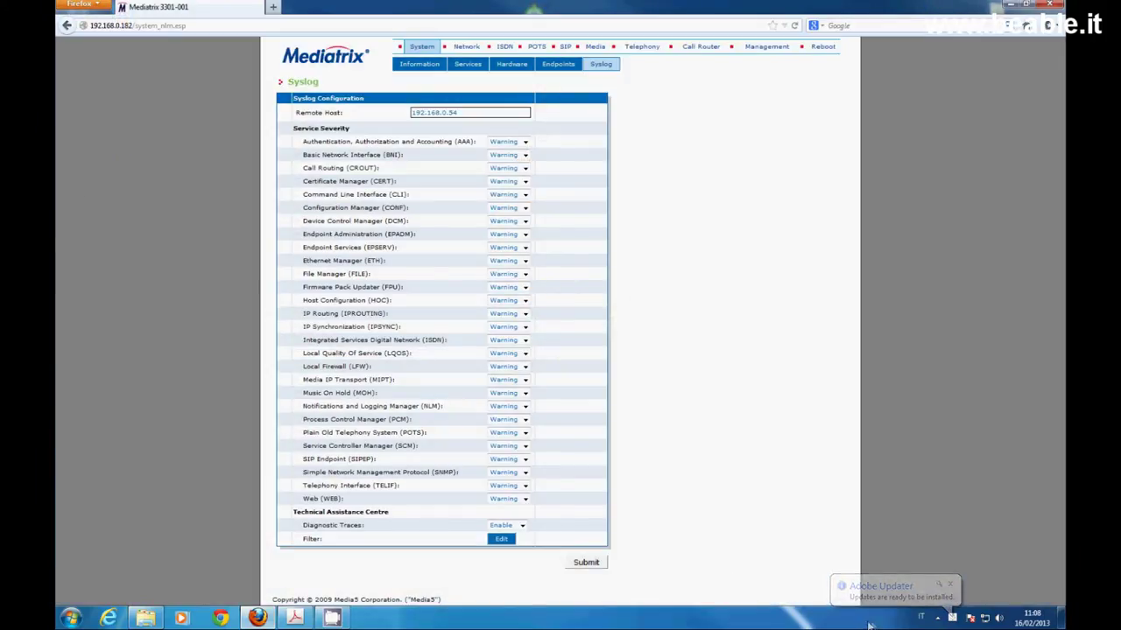
click(938, 619)
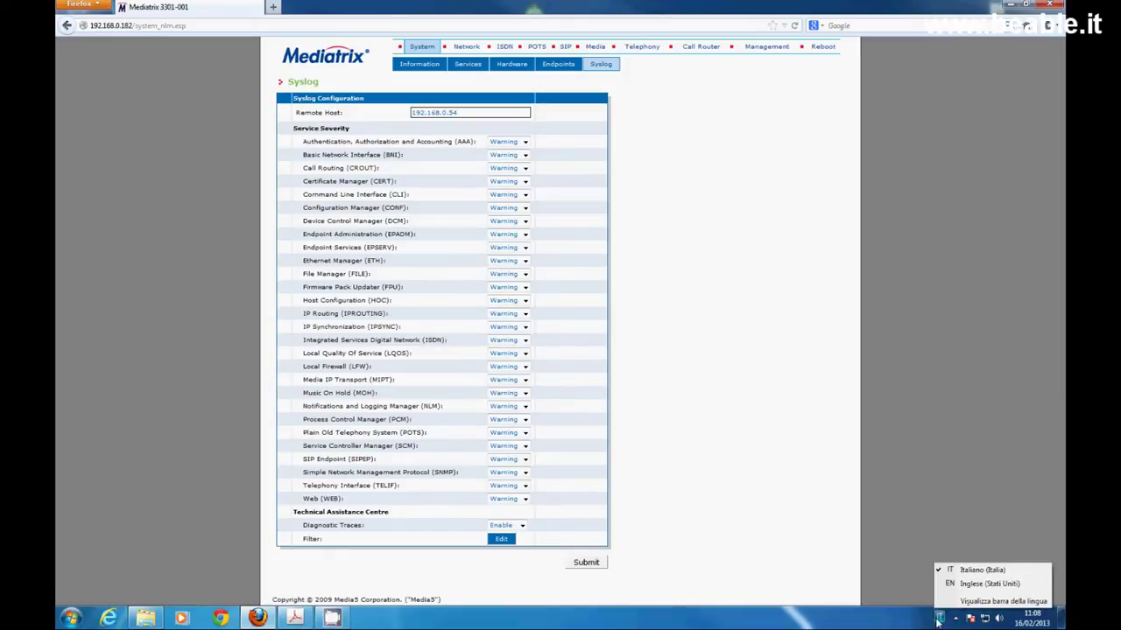
click(981, 570)
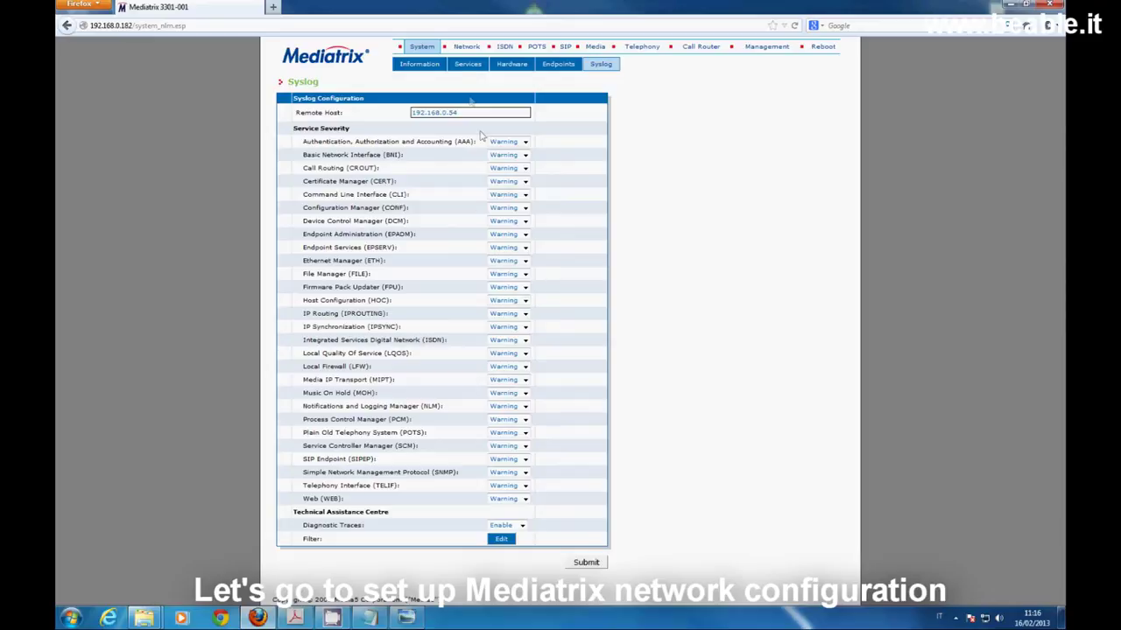
click(463, 48)
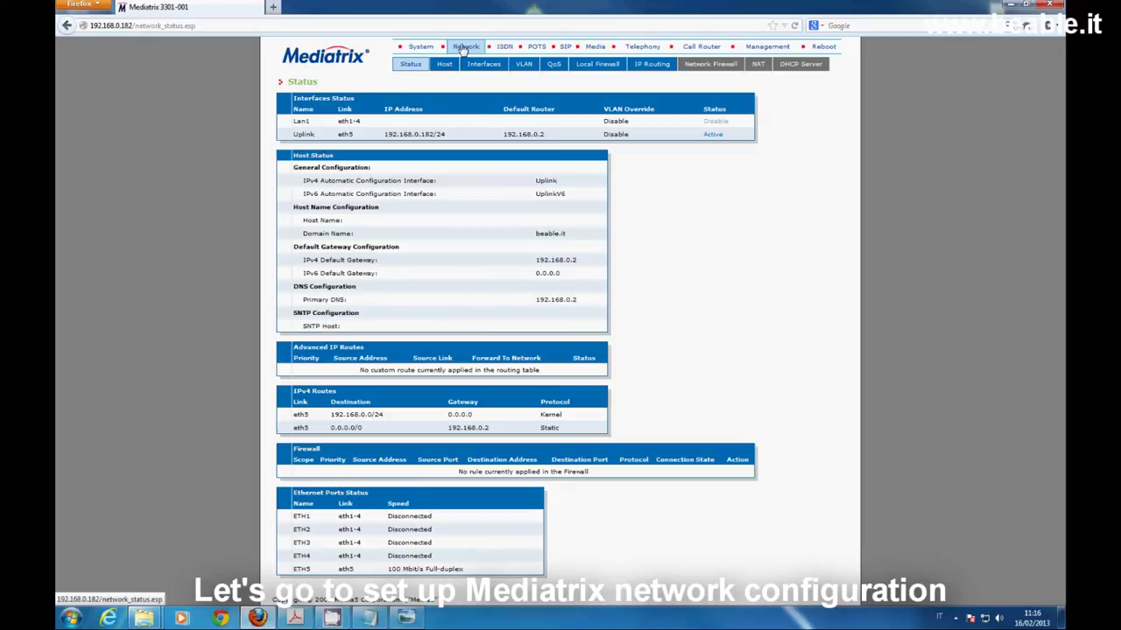
Set host name mediatrix3000 and make the IPv4 default gateway static at 192.168.0.2
click(445, 68)
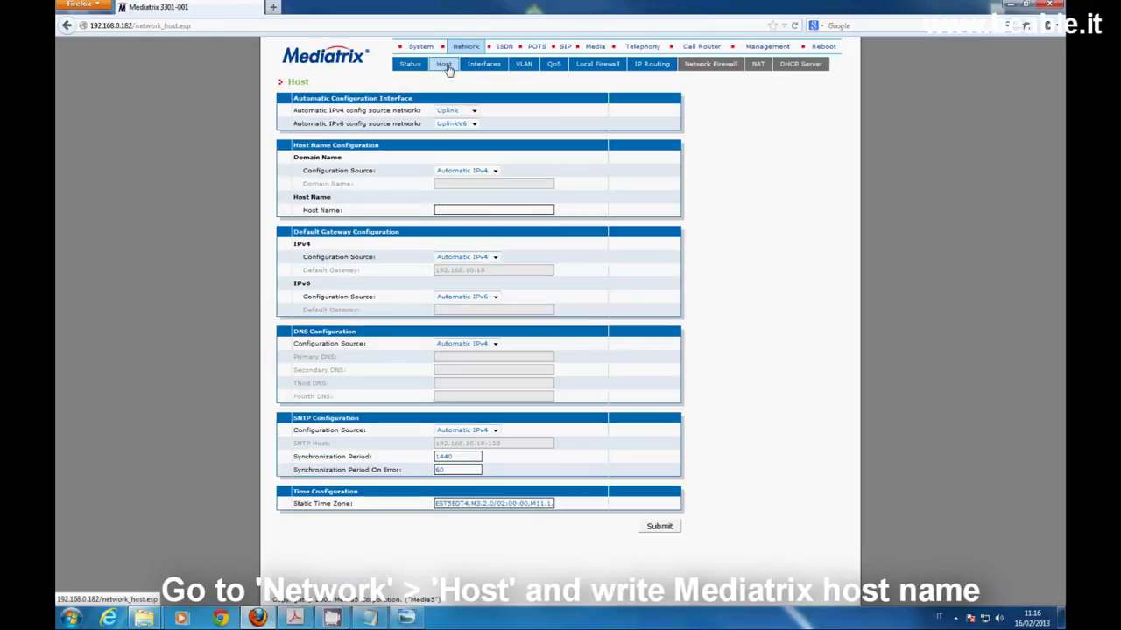
click(475, 207)
text(mediatrix)
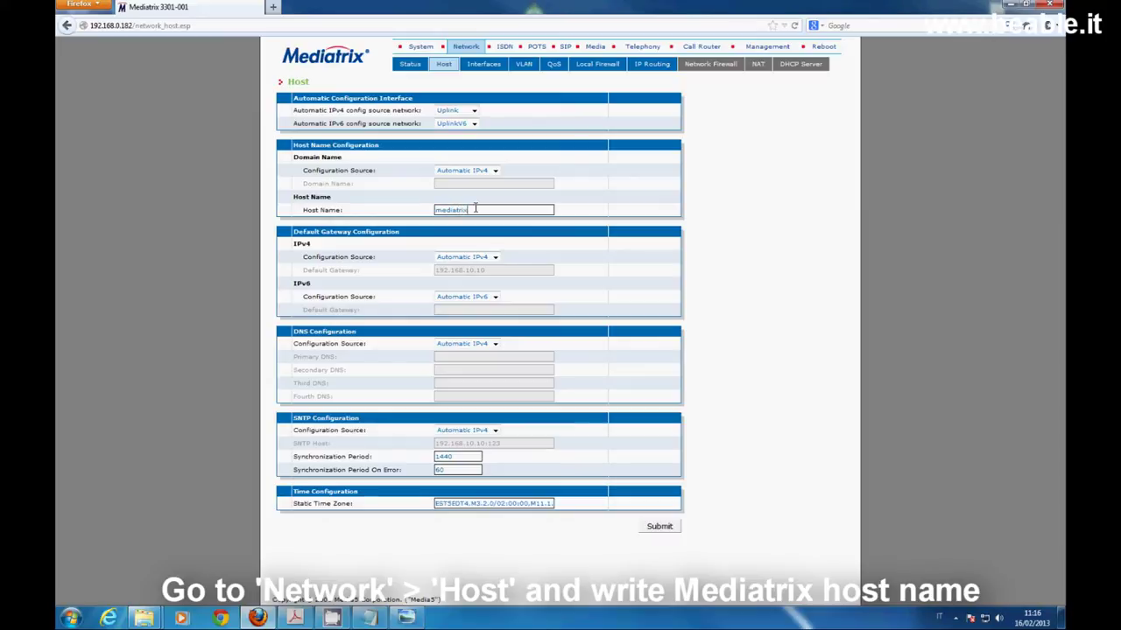
text(3000)
click(497, 260)
click(469, 278)
drag(486, 271, 432, 270)
text(192.1)
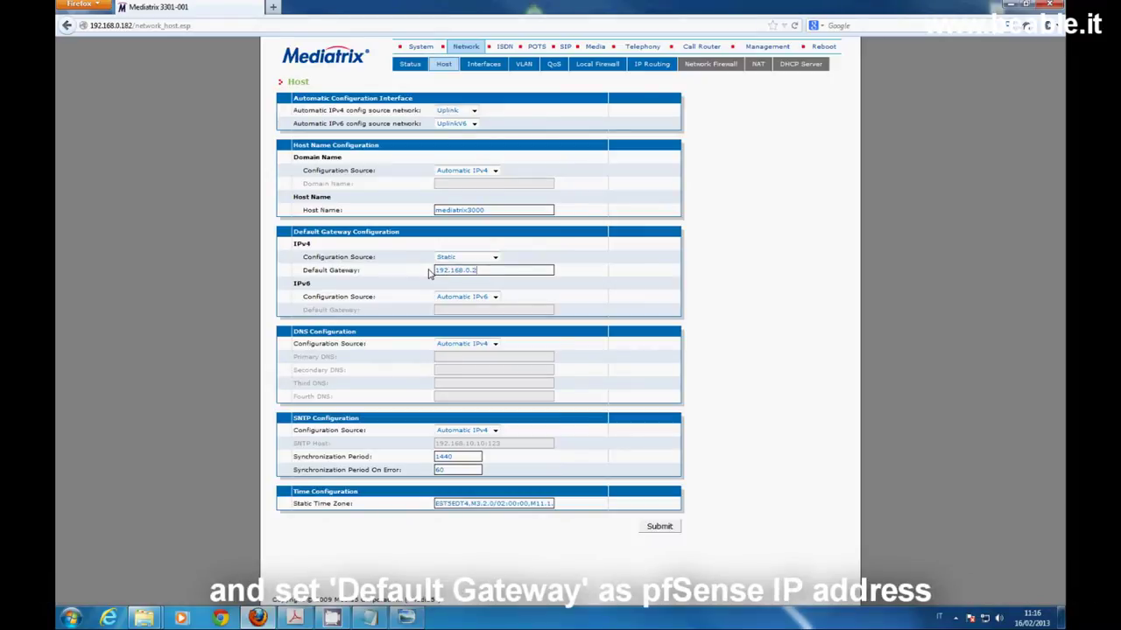
Make DNS configuration static with primary DNS 192.168.0.2
click(494, 344)
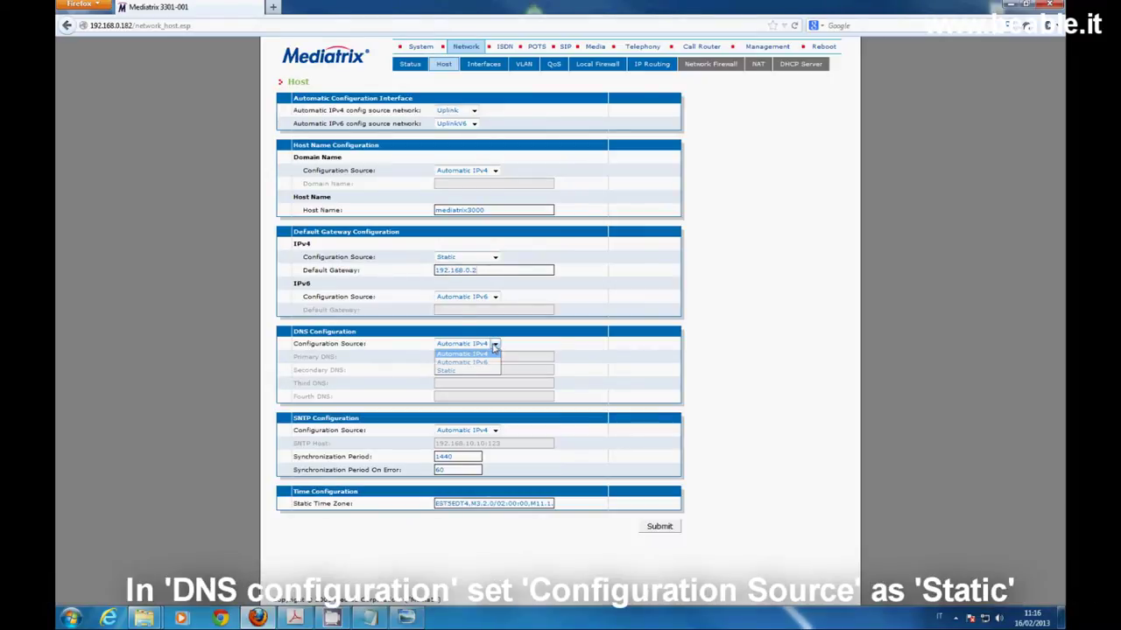
click(462, 370)
click(463, 357)
text(192.168.0.2)
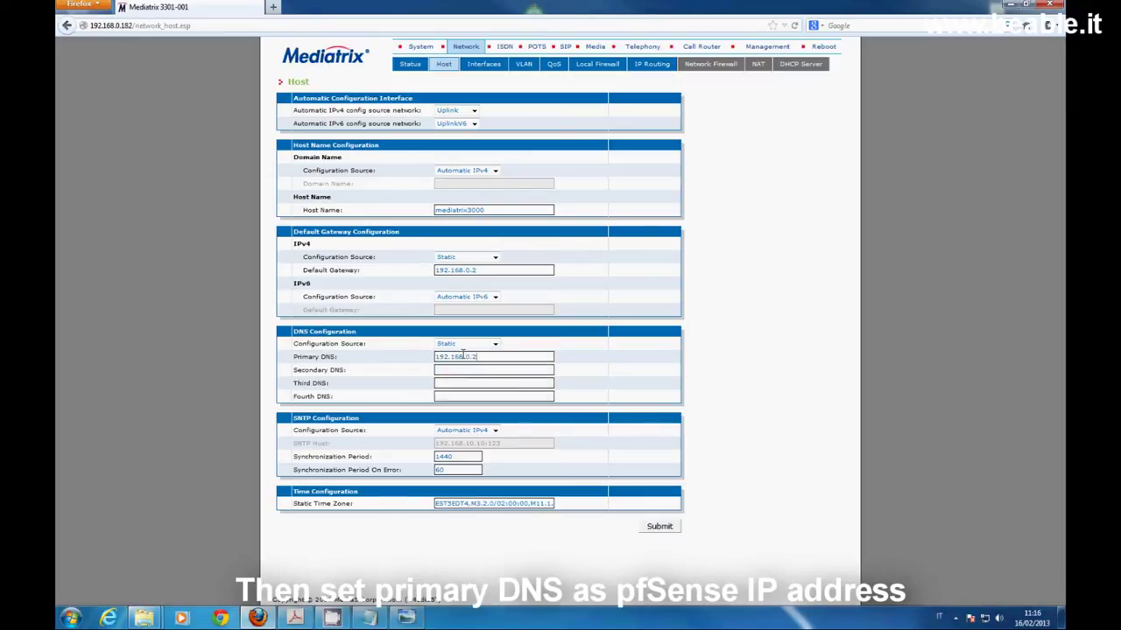
Make SNTP configuration static with host 193.204.114.232
click(493, 431)
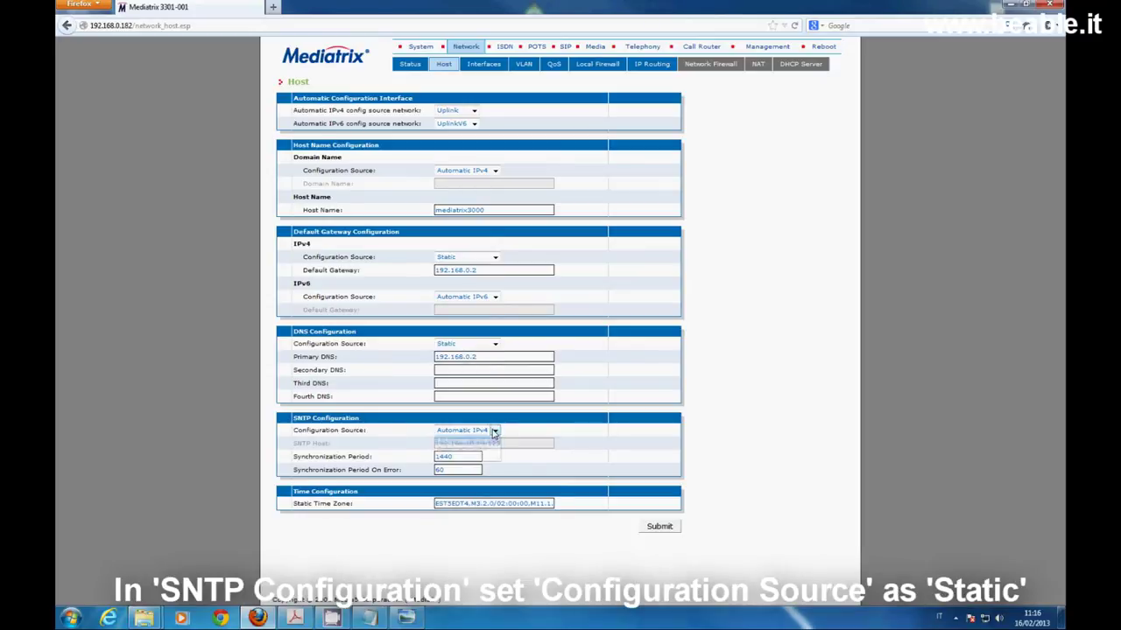
click(474, 455)
drag(506, 444, 435, 444)
key(BackSpace)
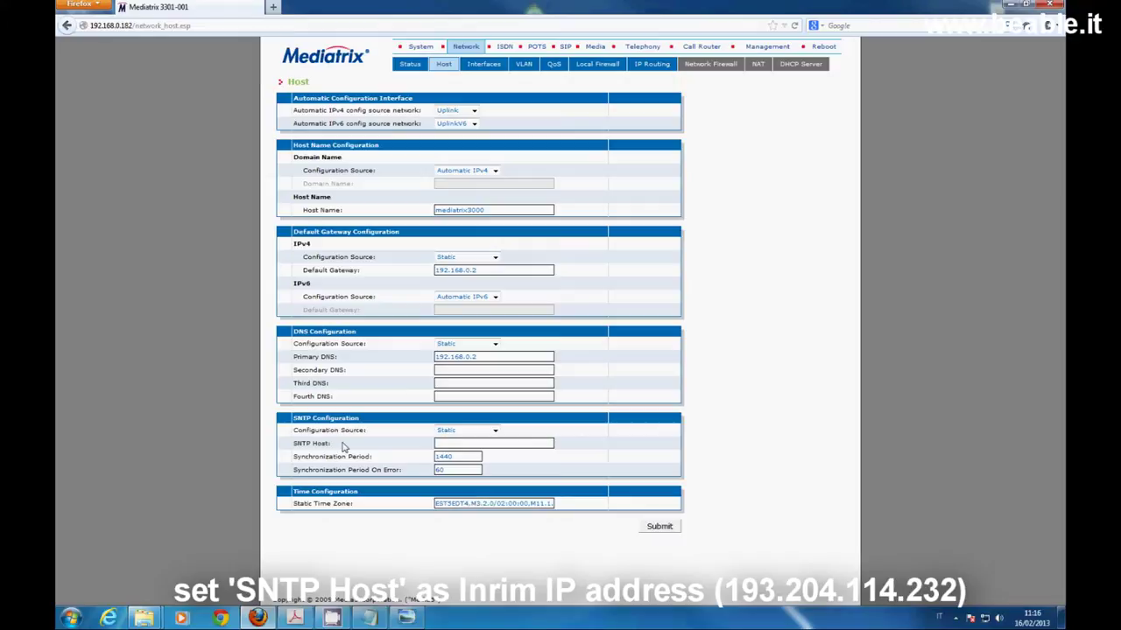
text(3.204.114.232)
Replace the static time zone with CET-1CEST,M3.5.0,M10.5.0/3
double_click(477, 503)
triple_click(477, 504)
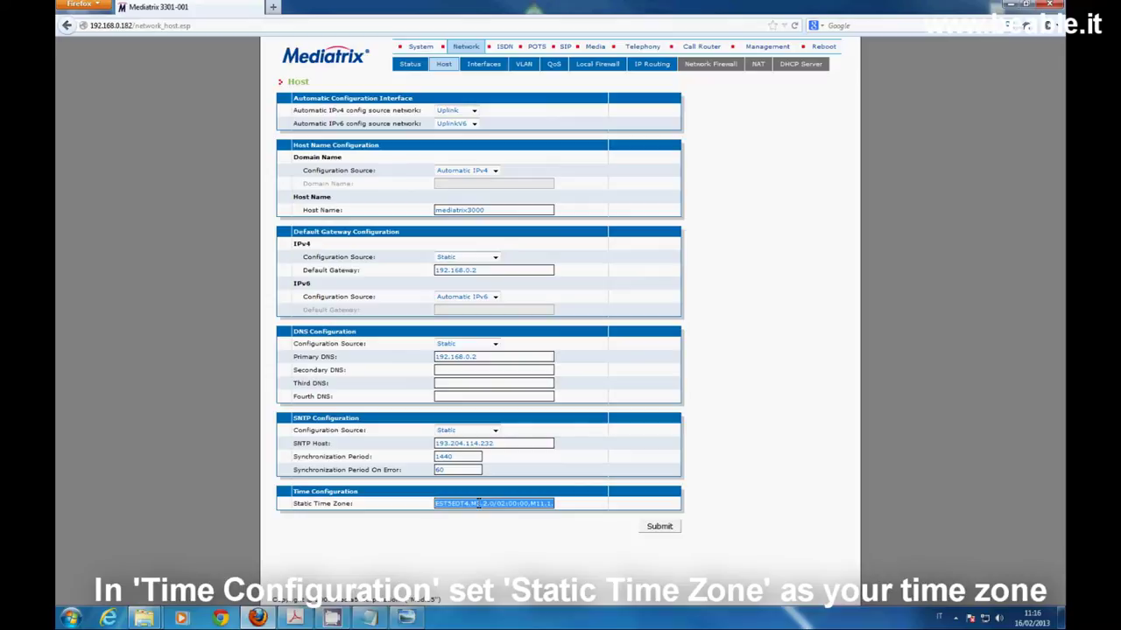
key(BackSpace)
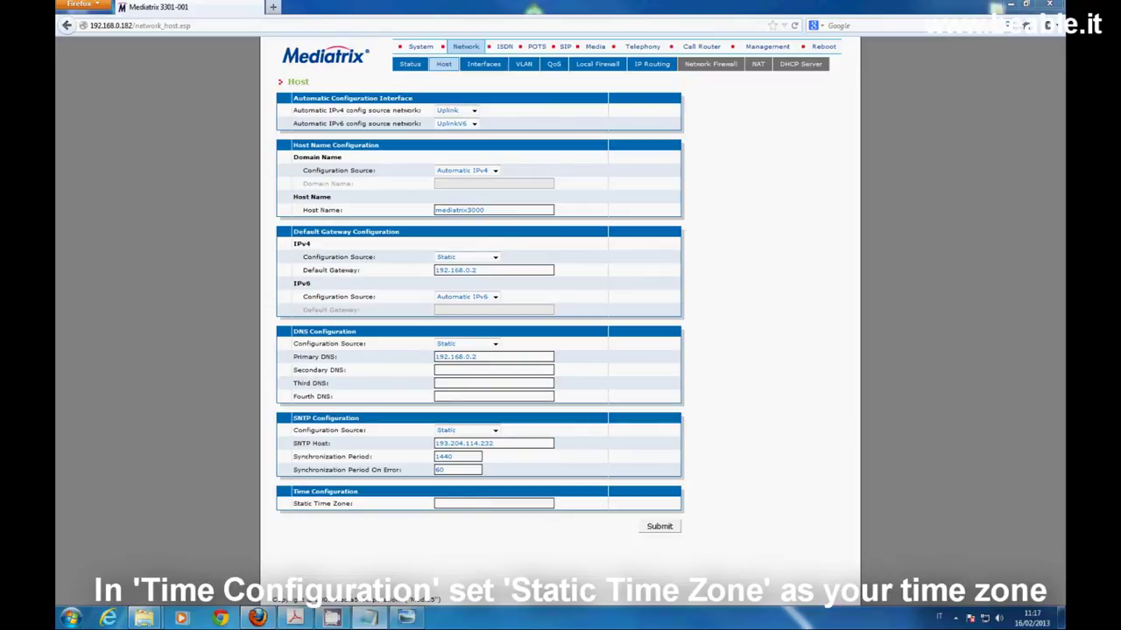
right_click(466, 502)
click(497, 414)
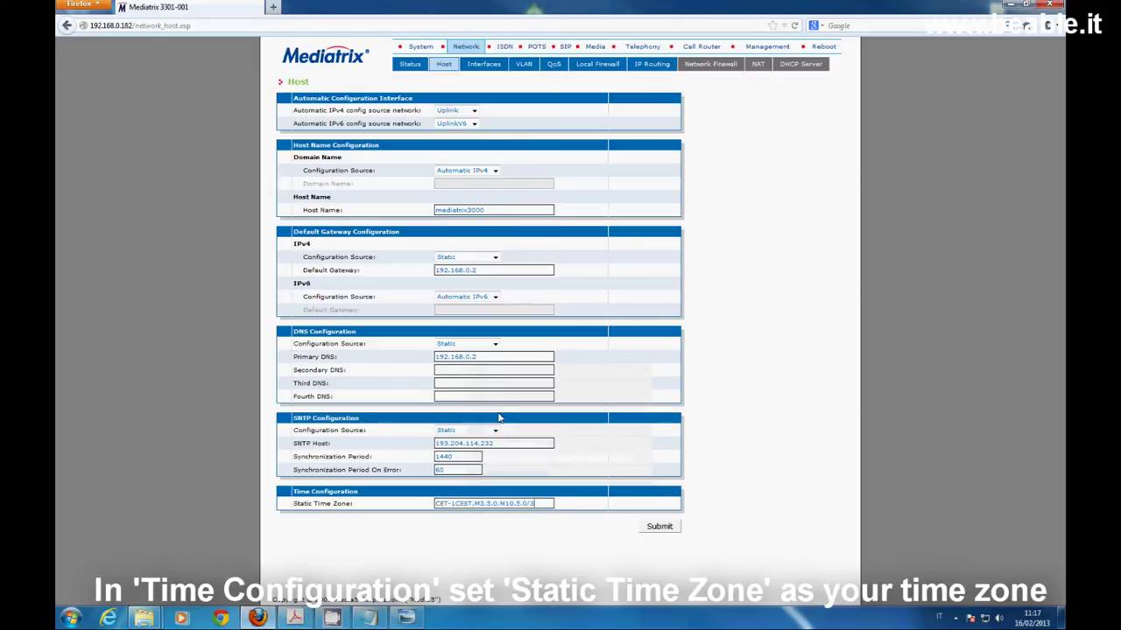
Submit the host settings and confirm mediatrix3000, gateway/DNS 192.168.0.2 and SNTP 193.204.114.232 persist
click(663, 530)
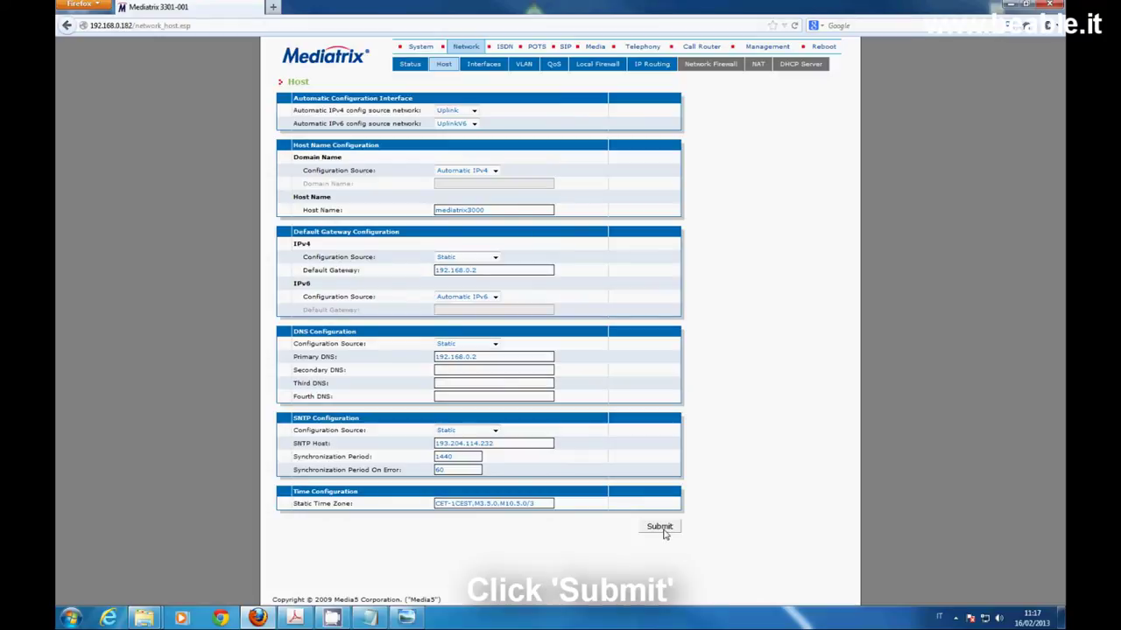
click(415, 48)
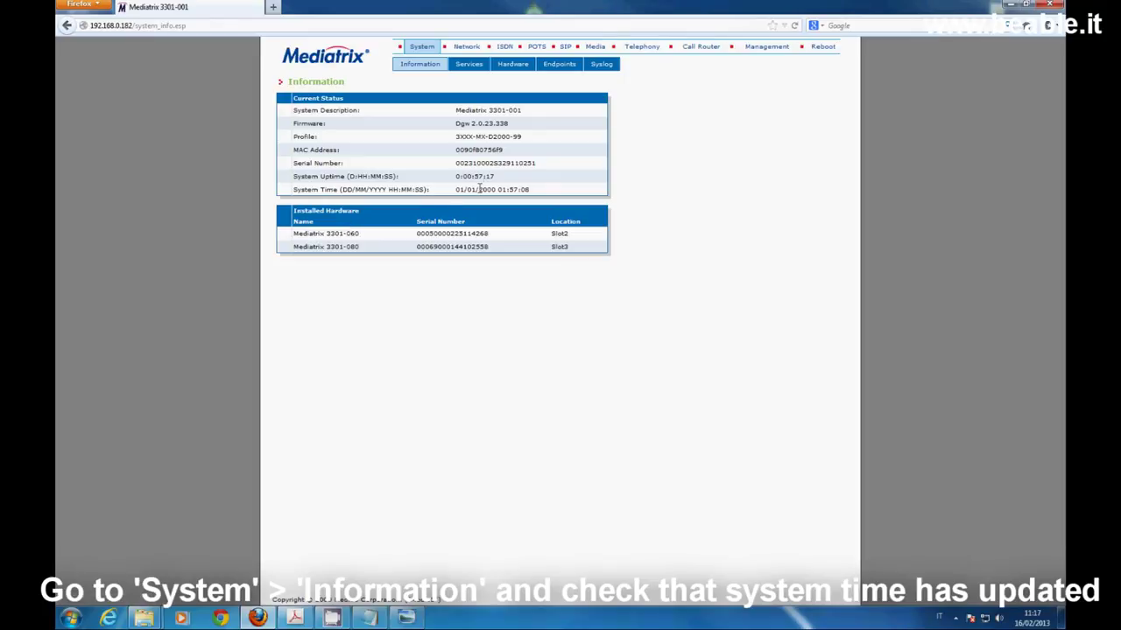
click(466, 49)
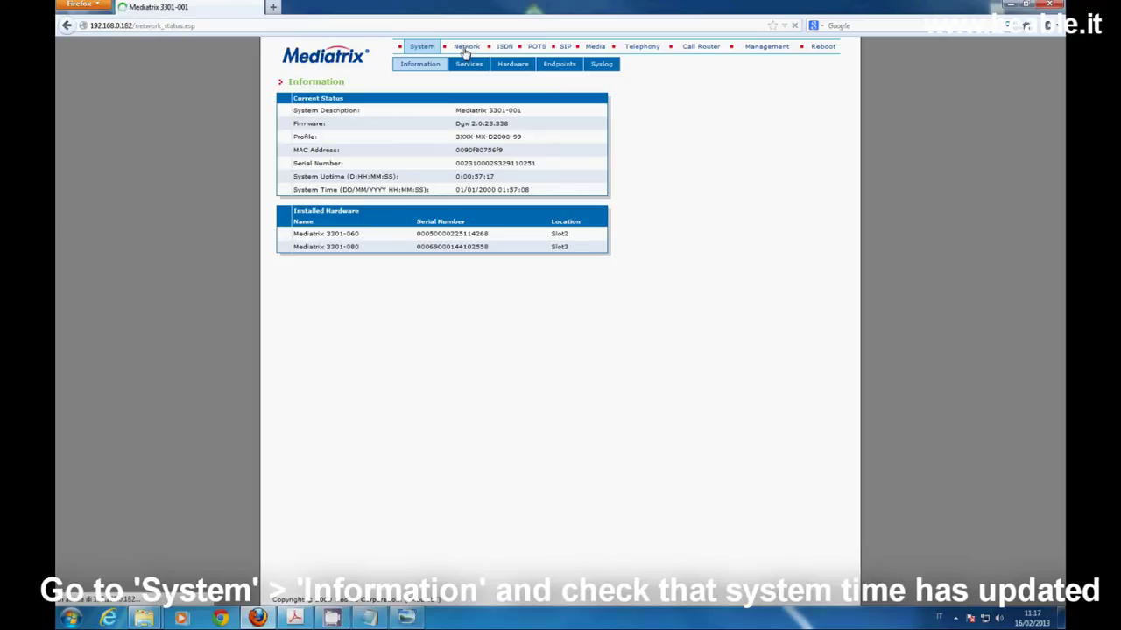
click(443, 64)
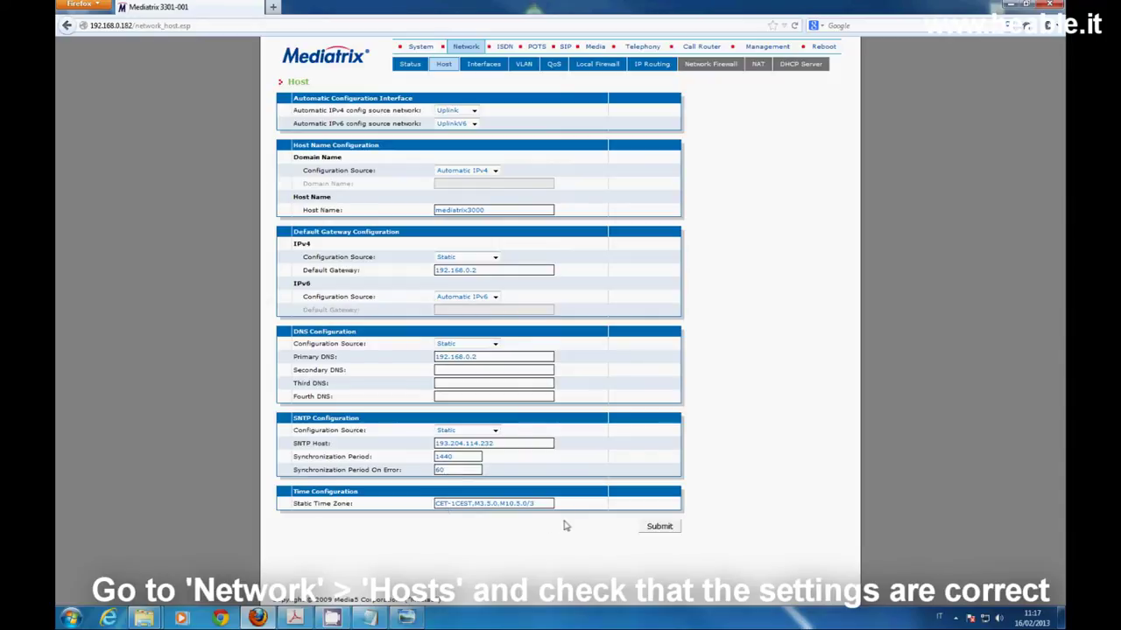
click(828, 50)
Reboot the gateway and log back in as public with an empty password
click(658, 142)
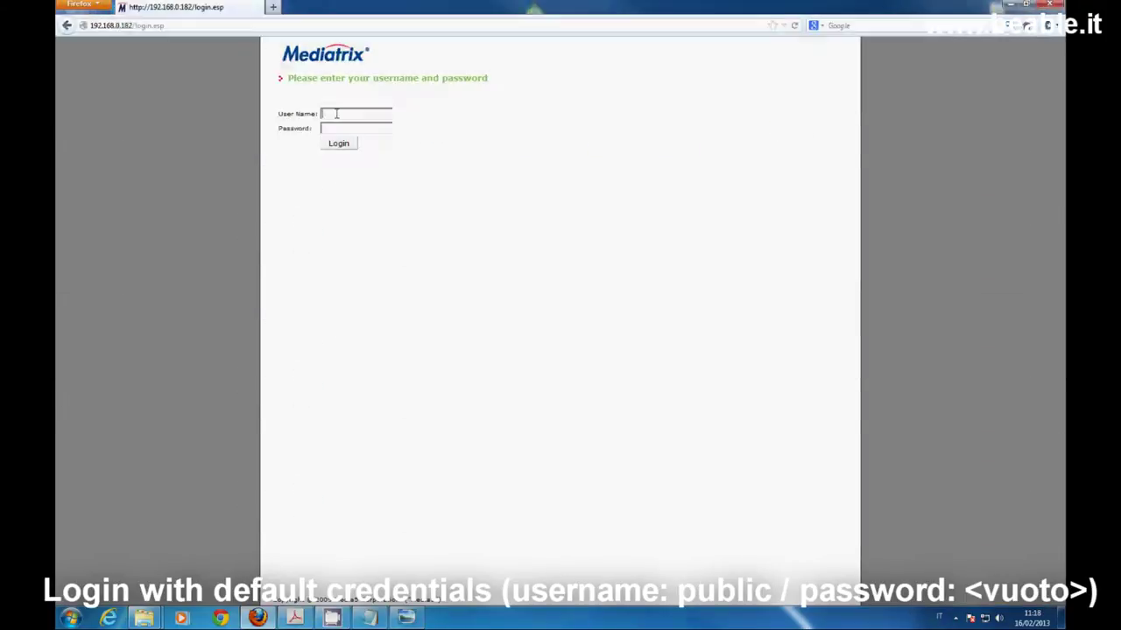
double_click(340, 114)
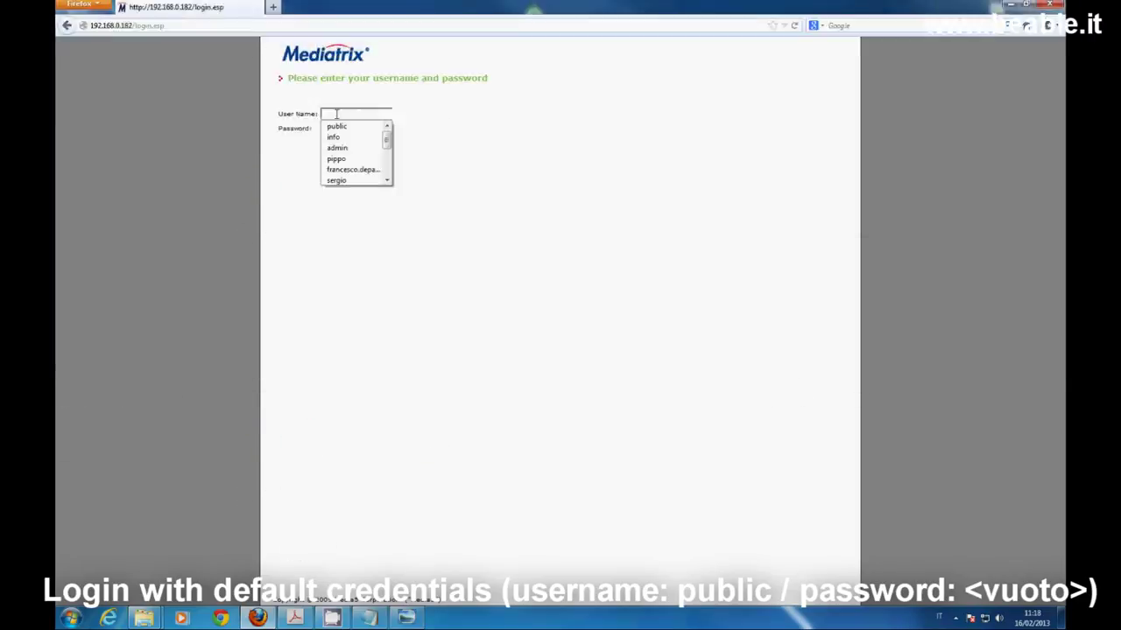
text(p)
key(Down)
key(Return)
key(Return)
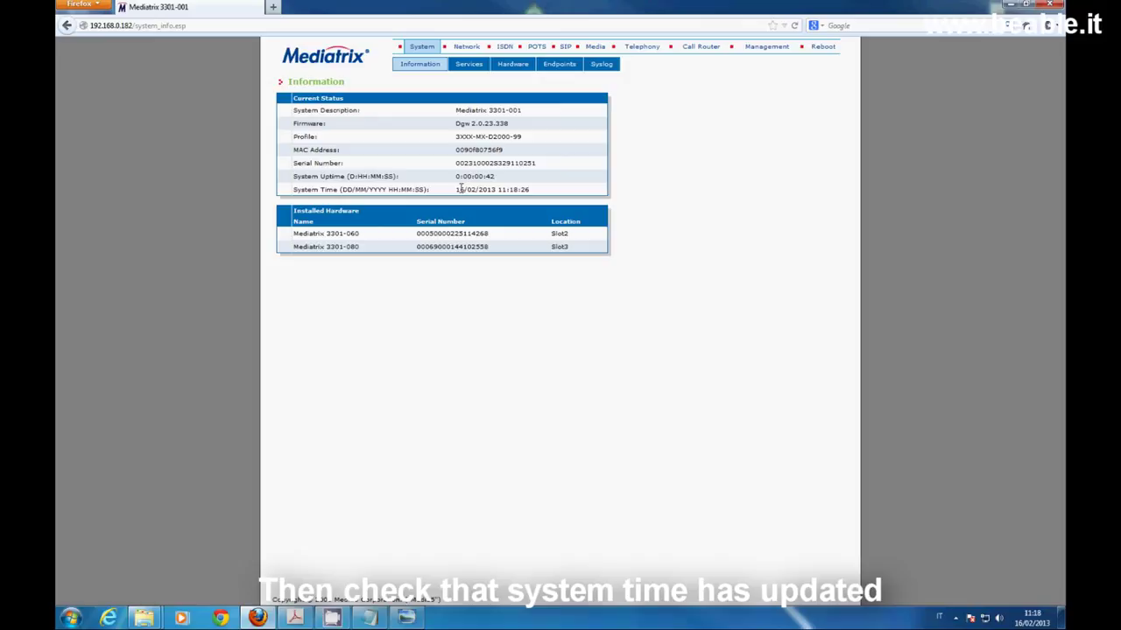
Confirm System Time shows 16/02/2013 11:18 and reopen the Network Host settings
drag(457, 189, 530, 189)
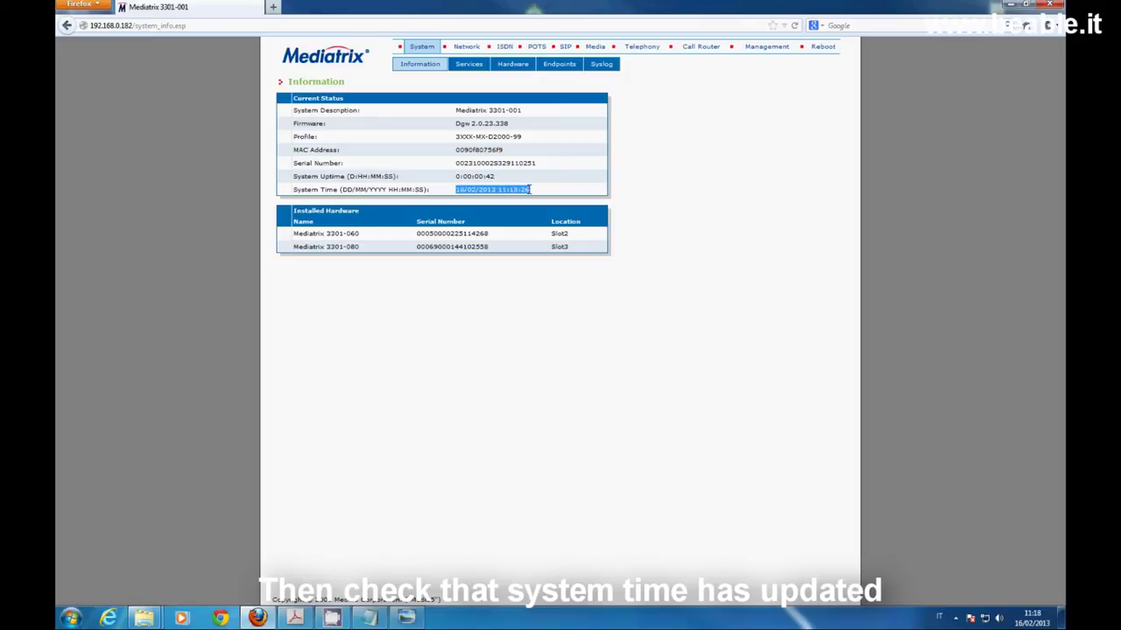
click(466, 47)
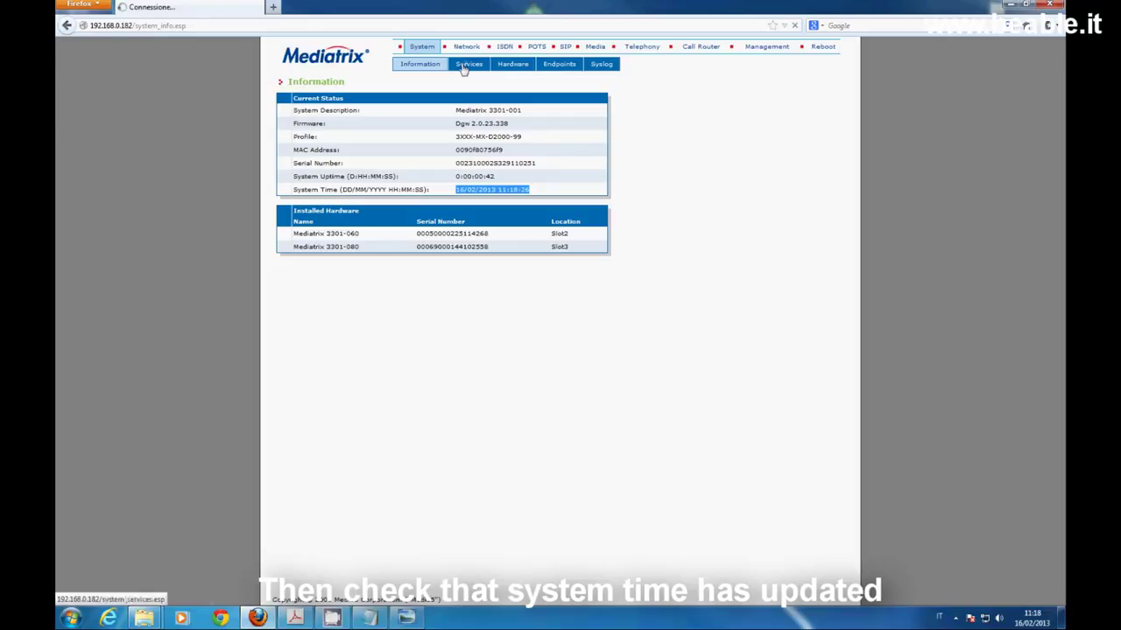
click(447, 70)
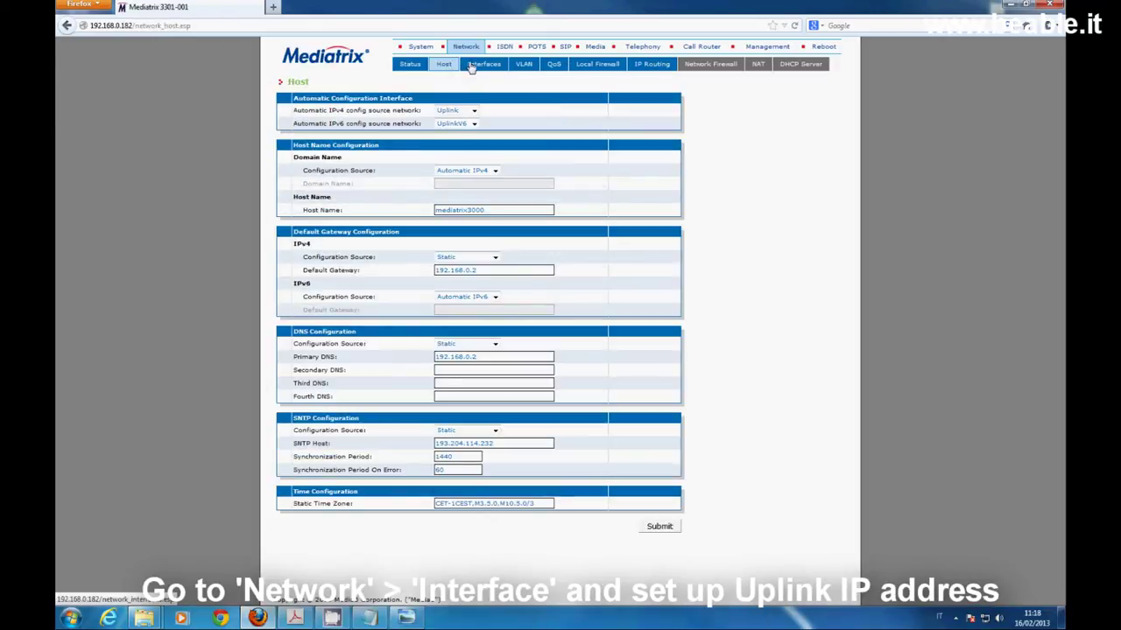
Switch the Uplink interface to IPv4 Static at 192.168.0.182/24 and submit it
click(473, 66)
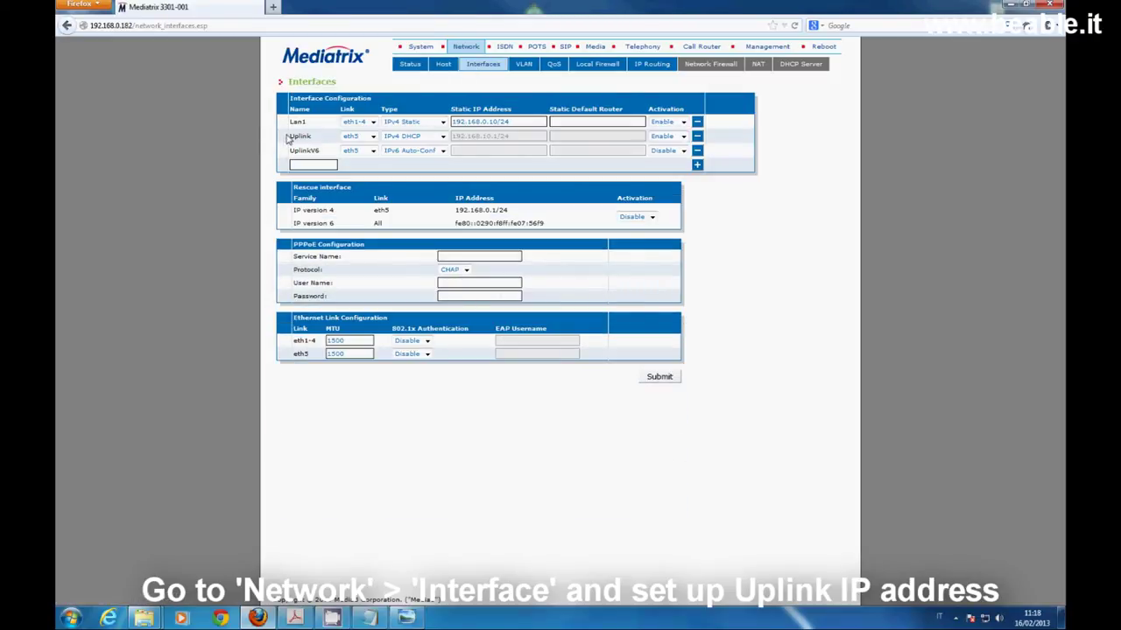
drag(293, 138, 308, 137)
click(442, 137)
click(423, 164)
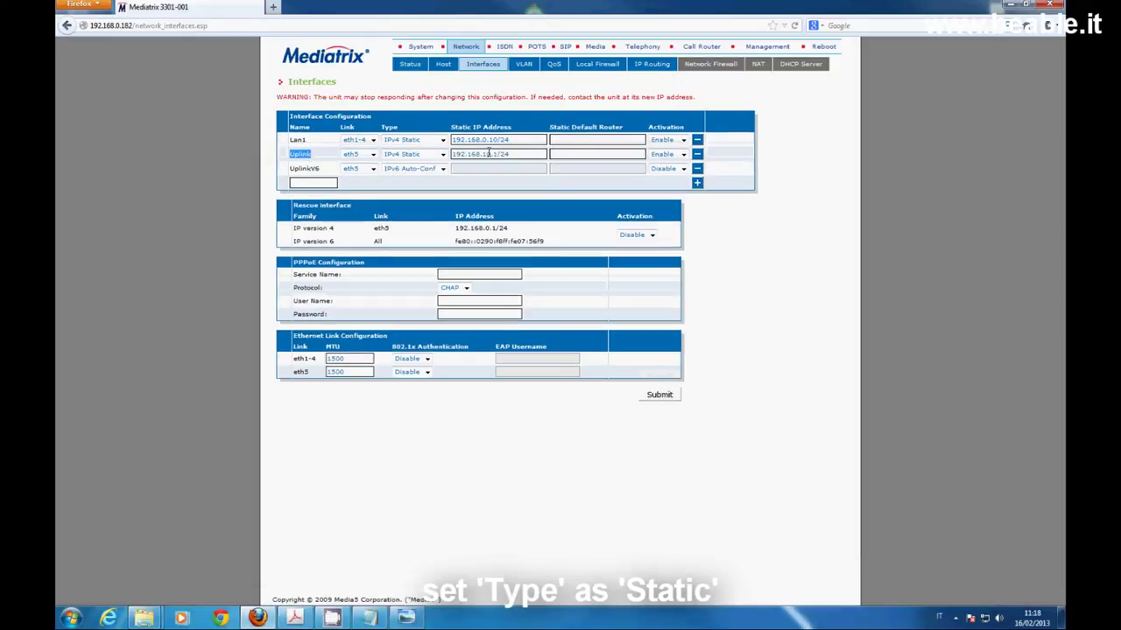
drag(493, 155, 443, 156)
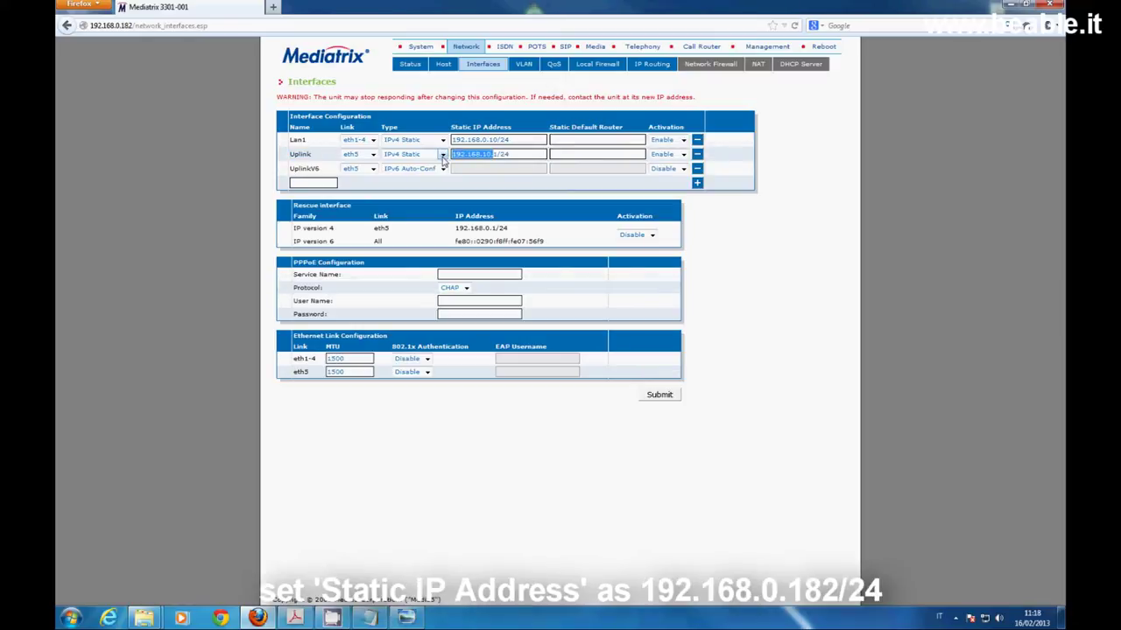
key(Delete)
text(192.168.0.1)
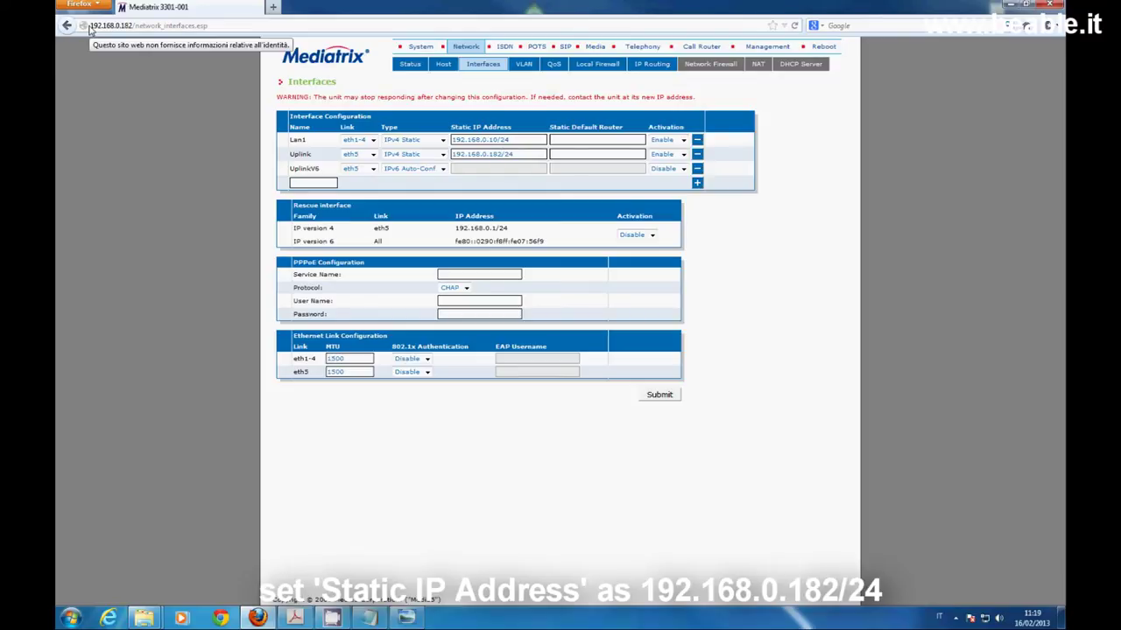
click(661, 395)
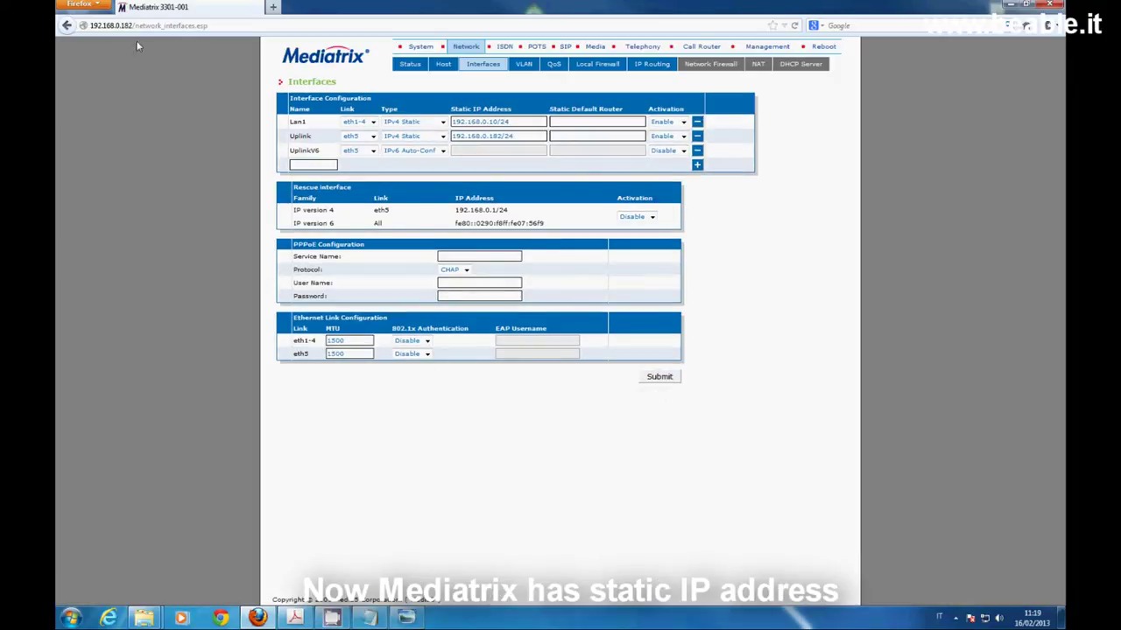
click(413, 75)
click(487, 68)
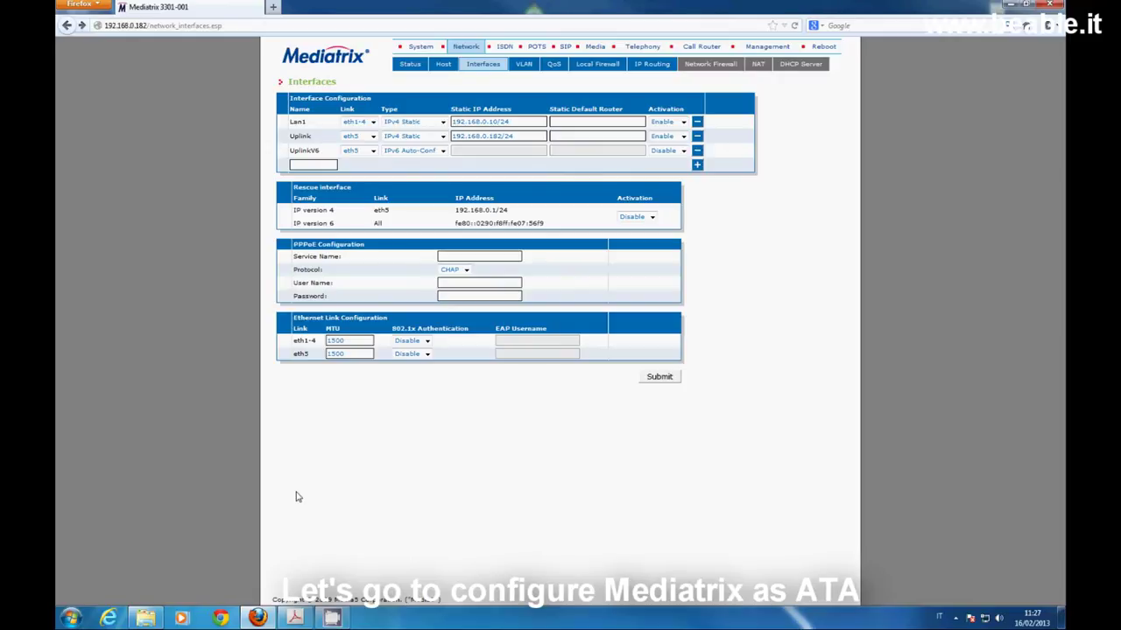
Load the FreePBX server at 192.168.0.151 in a new browser tab
click(272, 6)
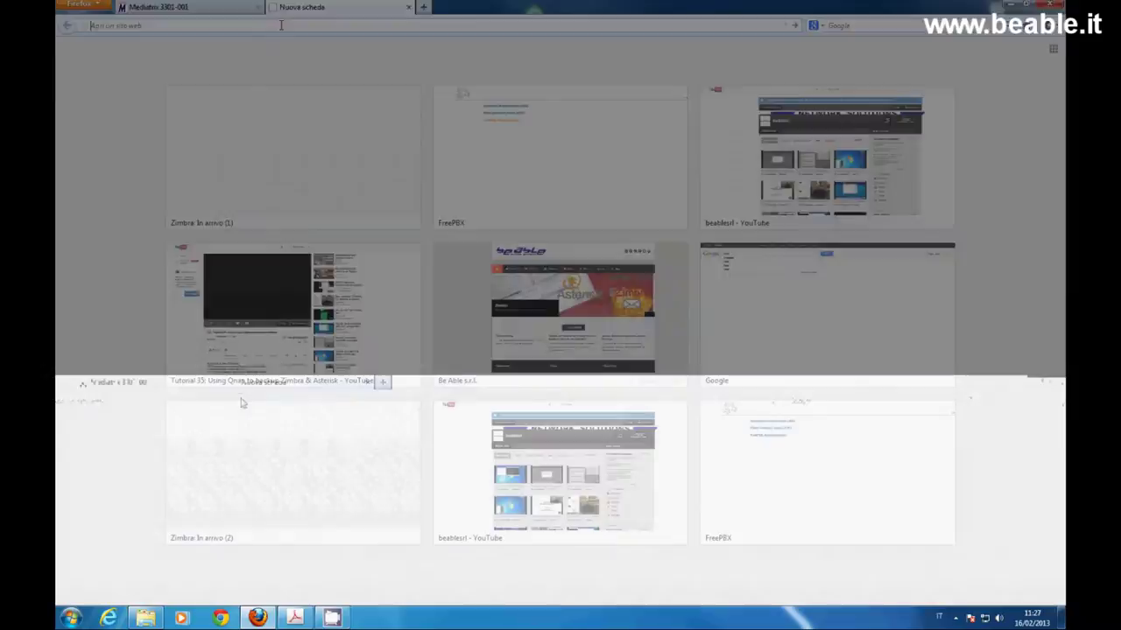
text(192.168.0.151)
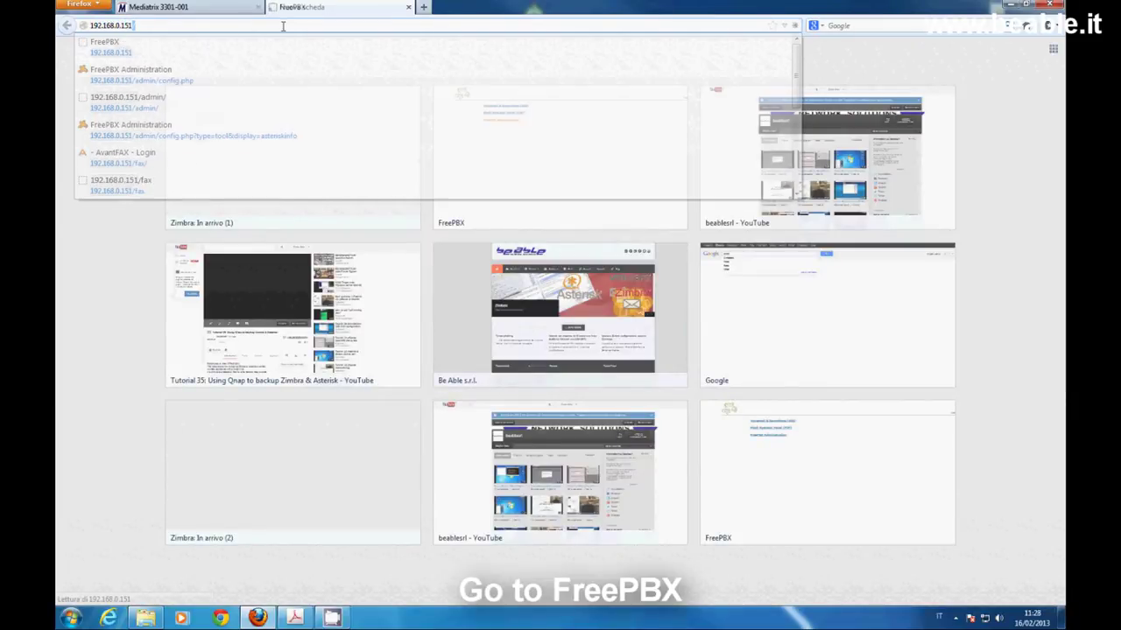
key(Return)
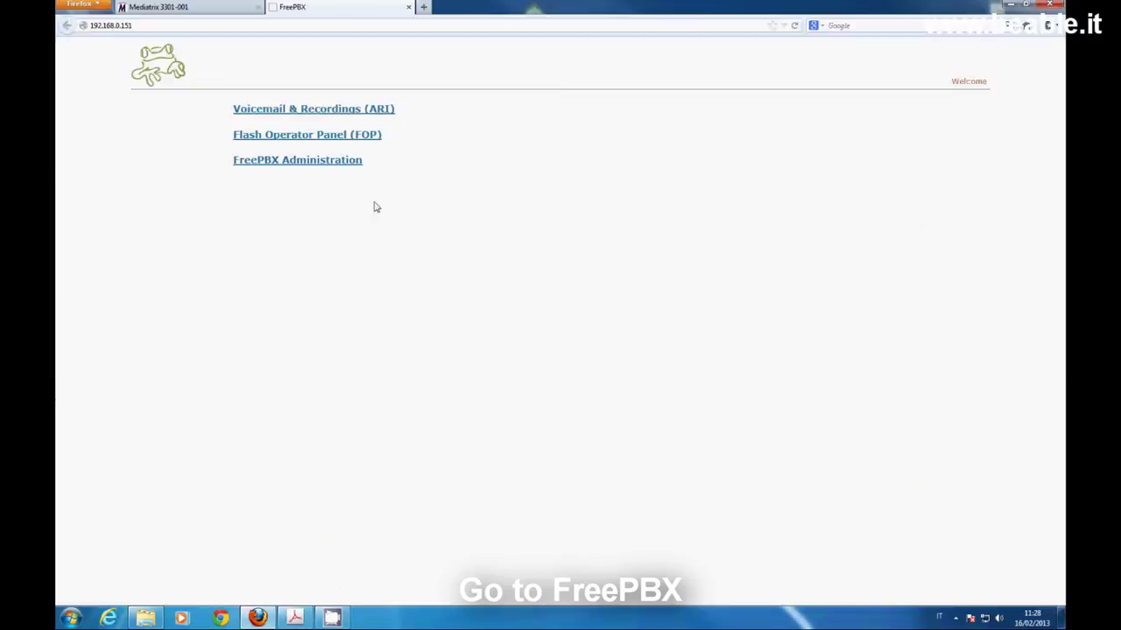
Review extension 300's device options: dtmfmode RFC 2833, nat No - RFC3581, port 5060
click(297, 161)
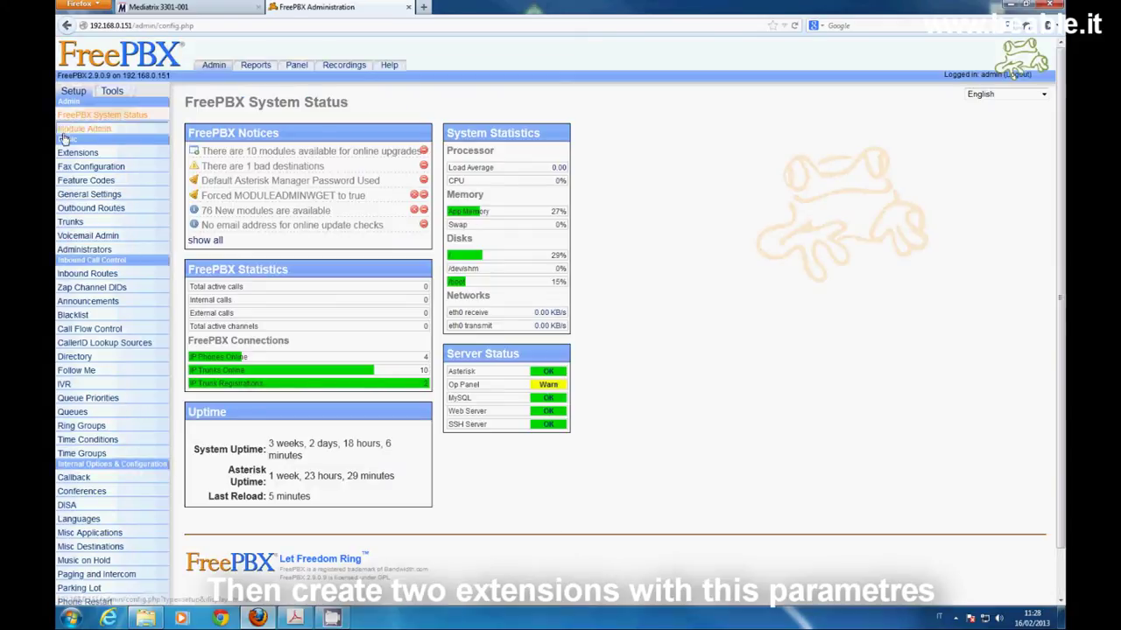
click(76, 154)
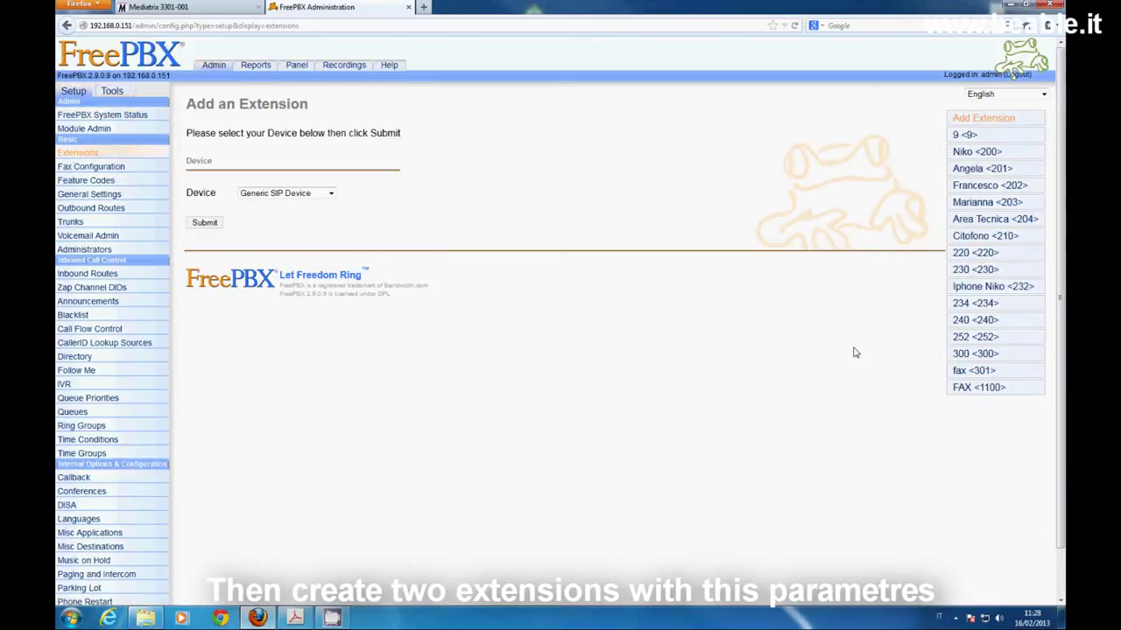
click(981, 355)
scroll(694, 245, down, 2)
scroll(694, 245, down, 5)
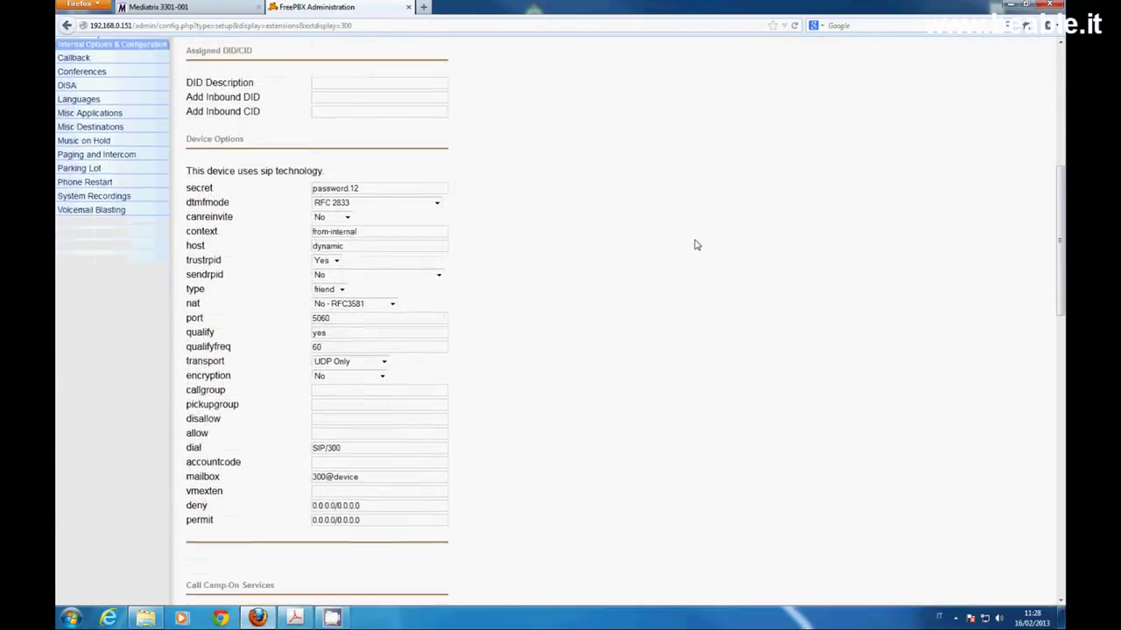
scroll(694, 245, down, 1)
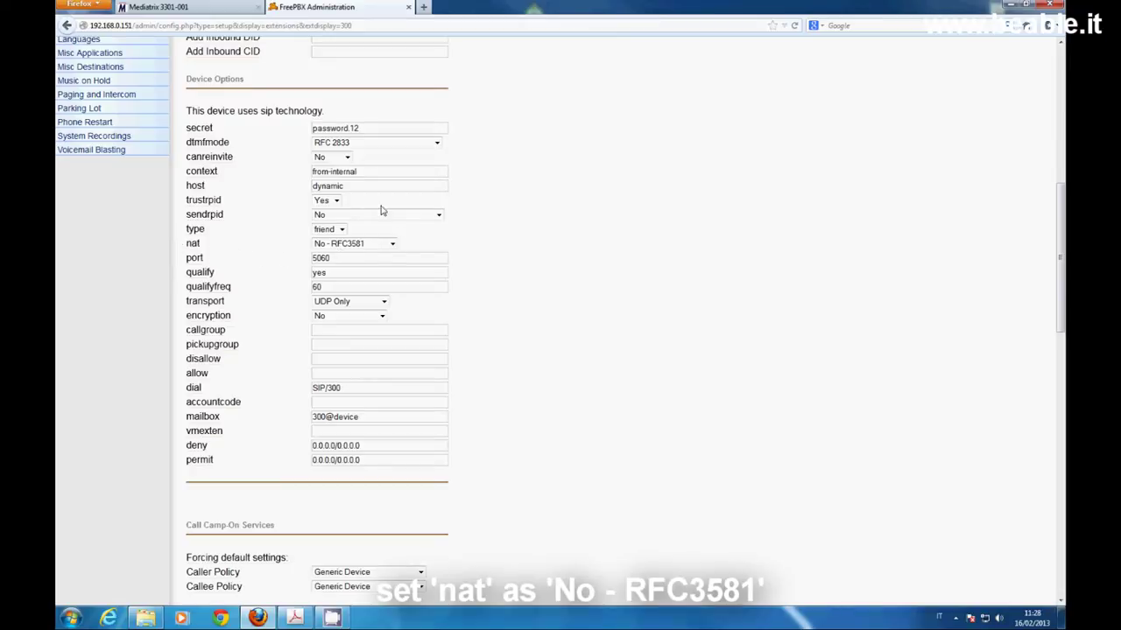
mouse_move(191, 174)
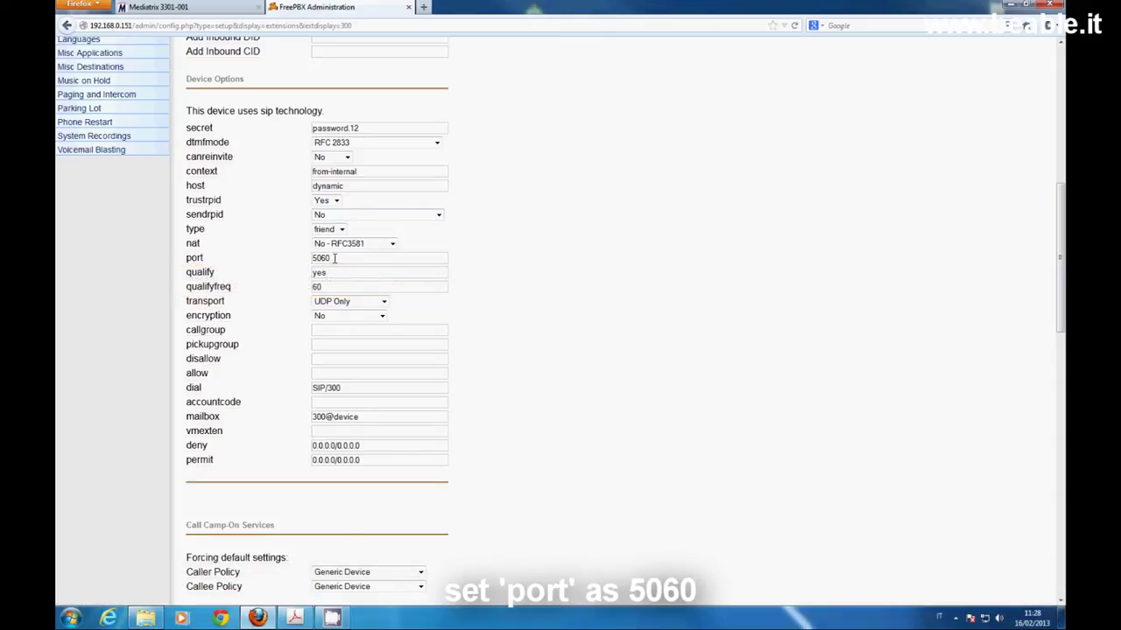
Check extension 301's device options showing port 5061, then return to the Mediatrix tab
click(145, 61)
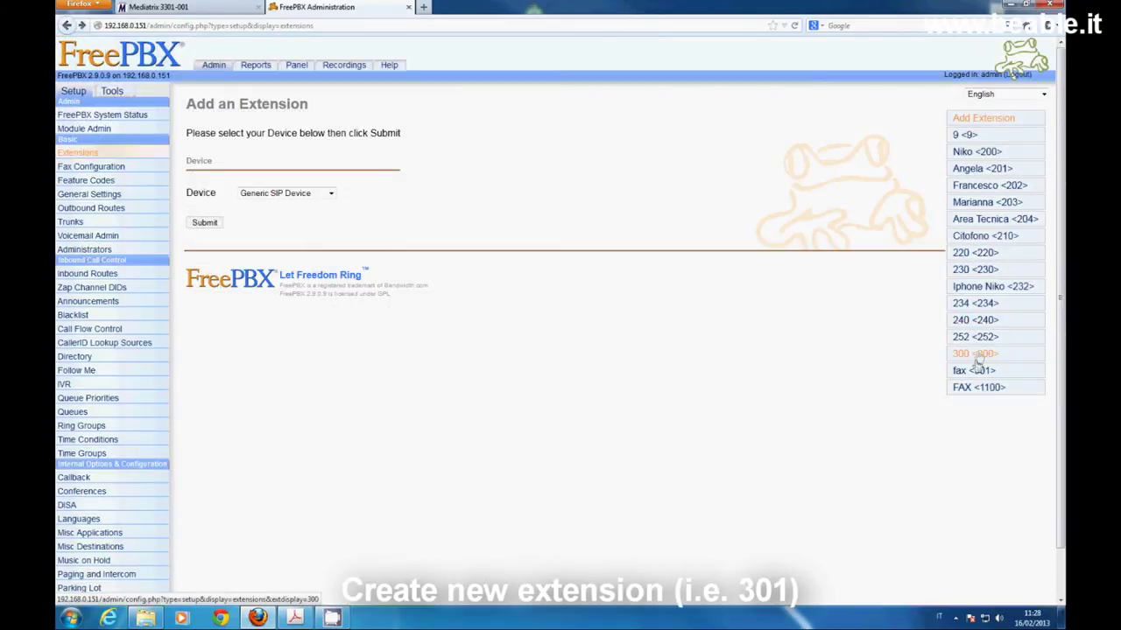
click(974, 372)
scroll(565, 284, down, 3)
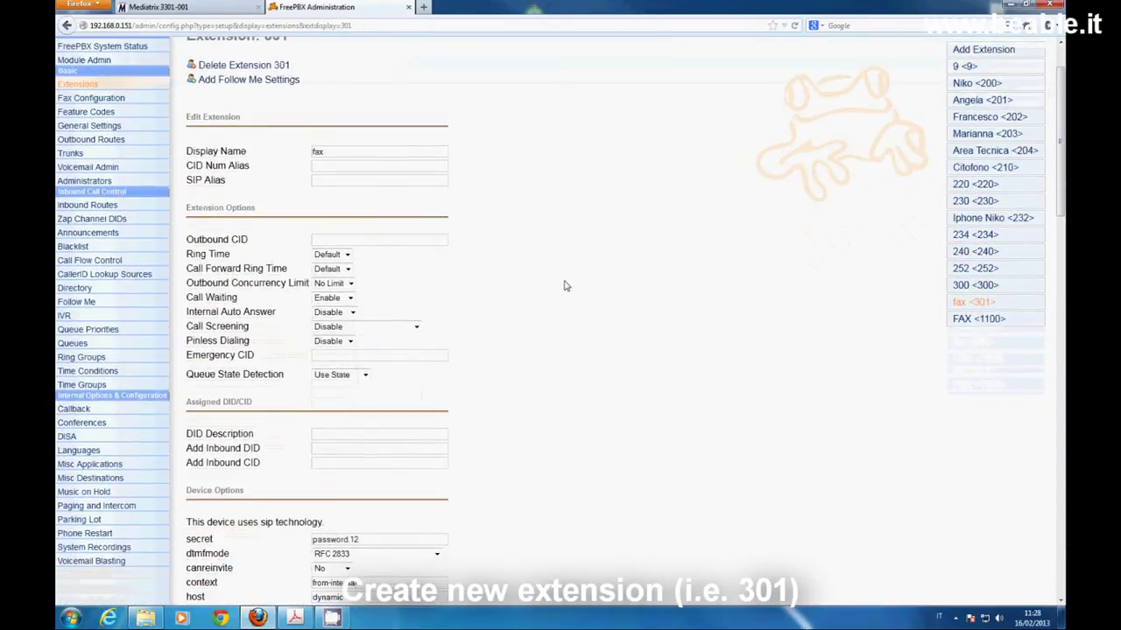
scroll(566, 284, down, 3)
scroll(565, 283, down, 1)
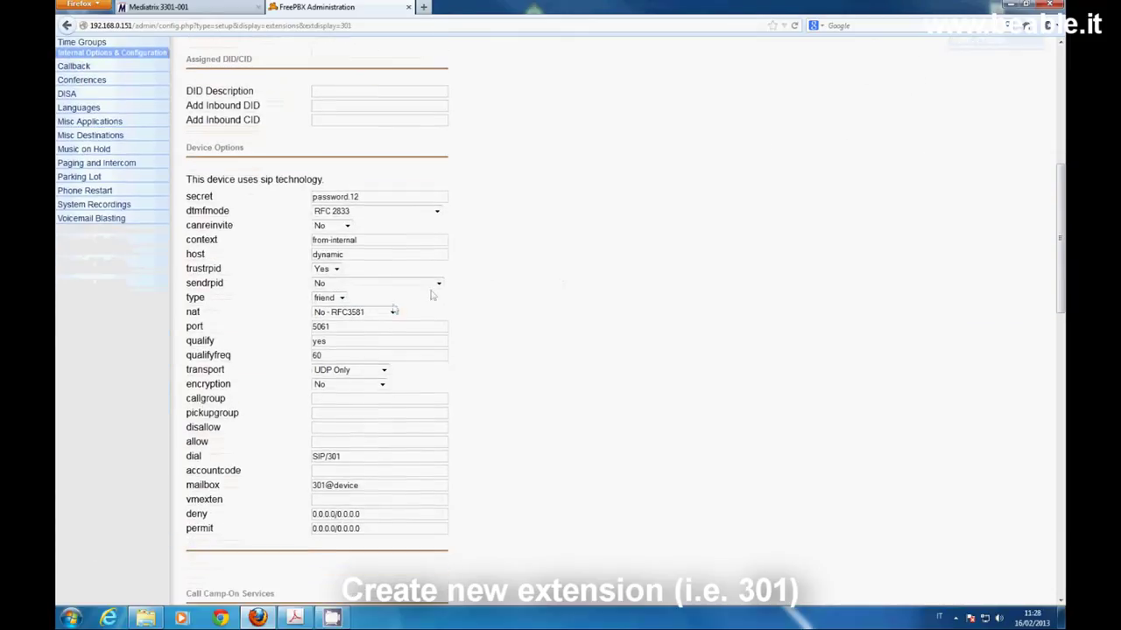
drag(332, 325, 303, 329)
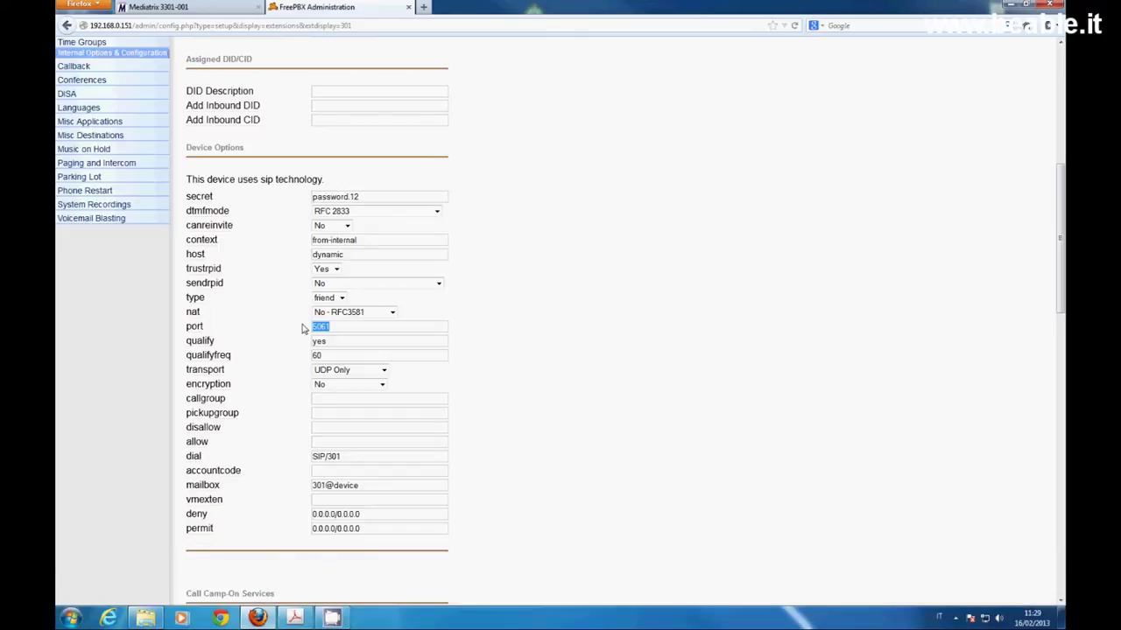
scroll(304, 328, up, 2)
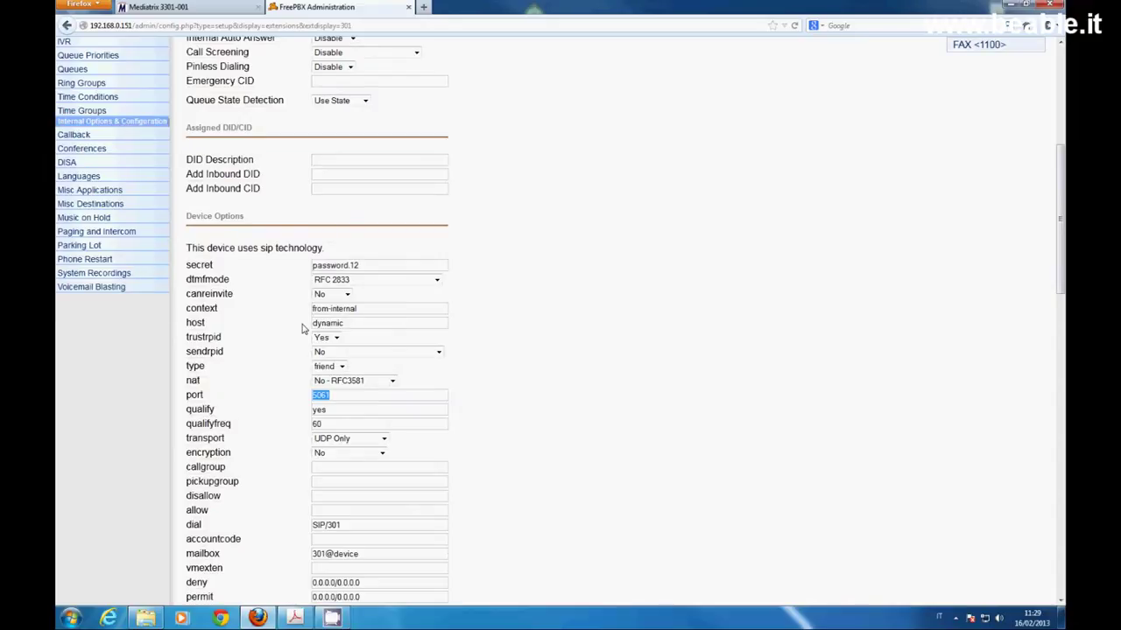
click(175, 7)
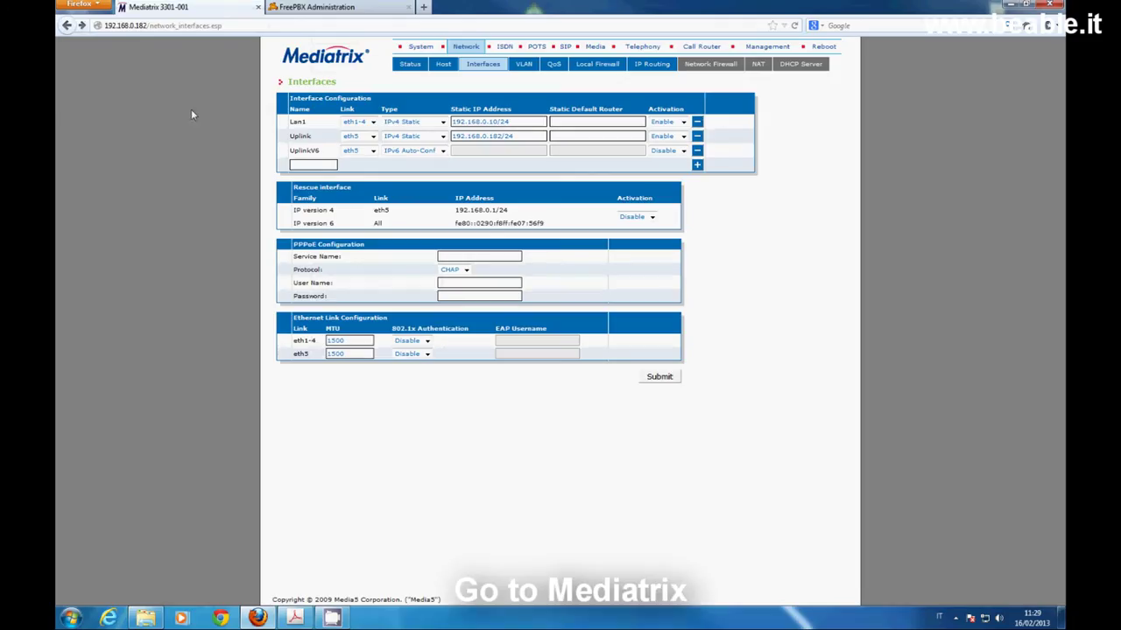
Clear a stray text selection and bring up the SIP Gateways page with fxs1
drag(280, 314, 487, 358)
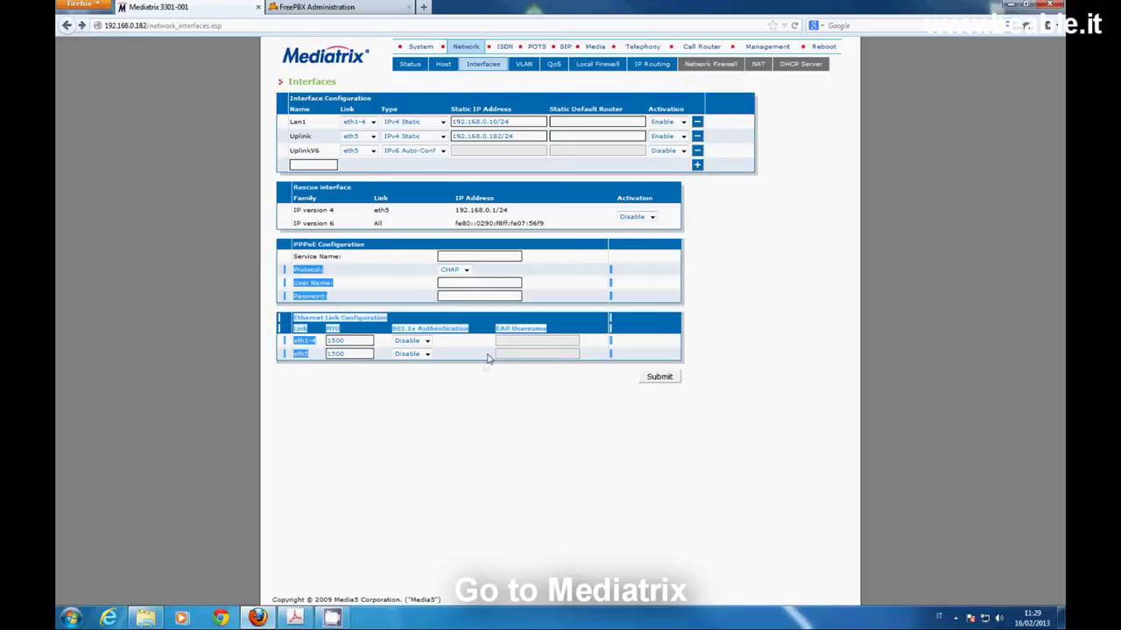
click(485, 478)
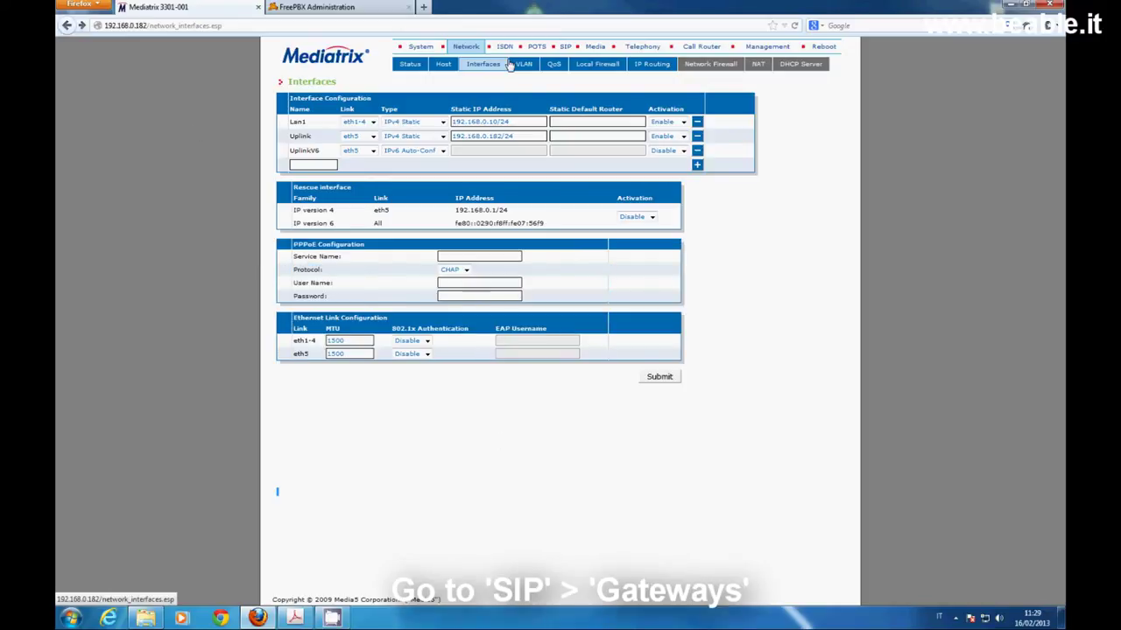
click(535, 48)
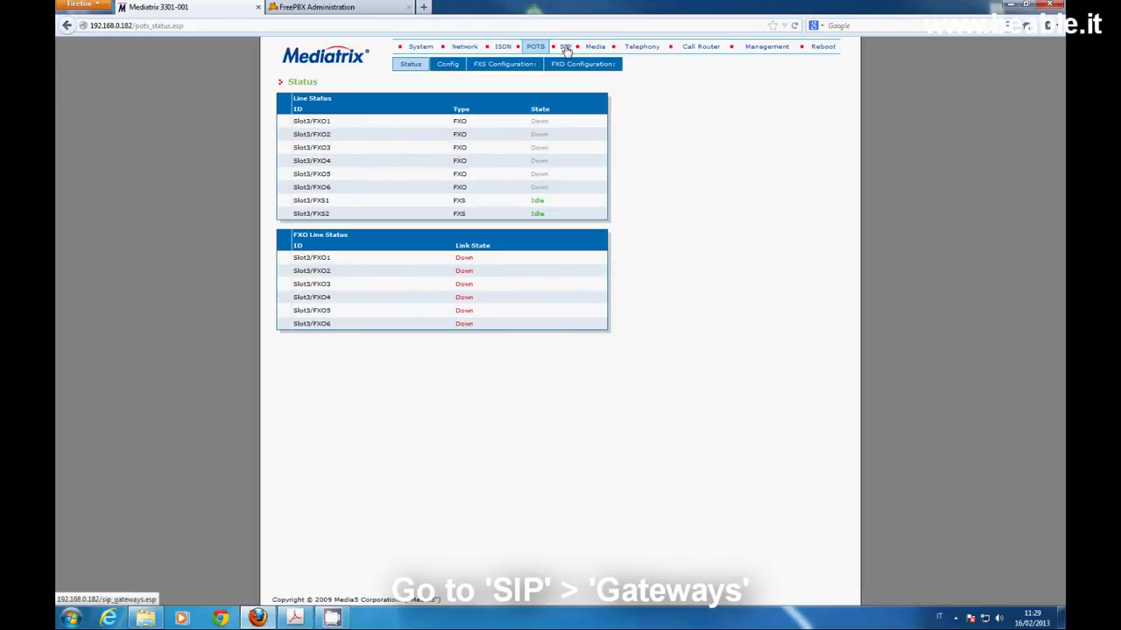
click(566, 47)
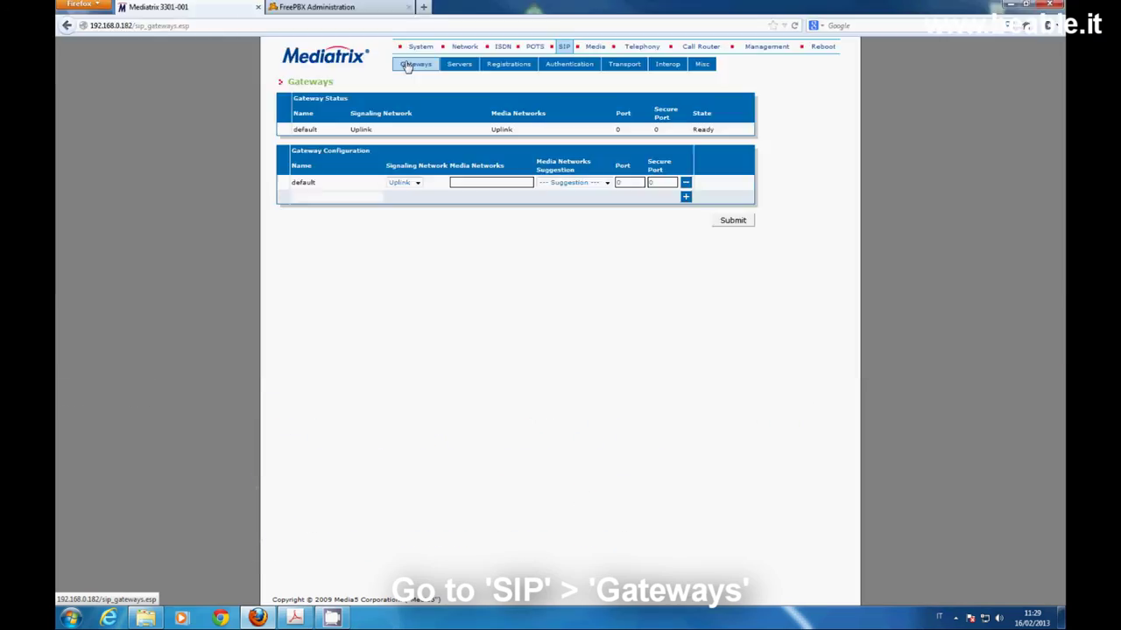
click(409, 64)
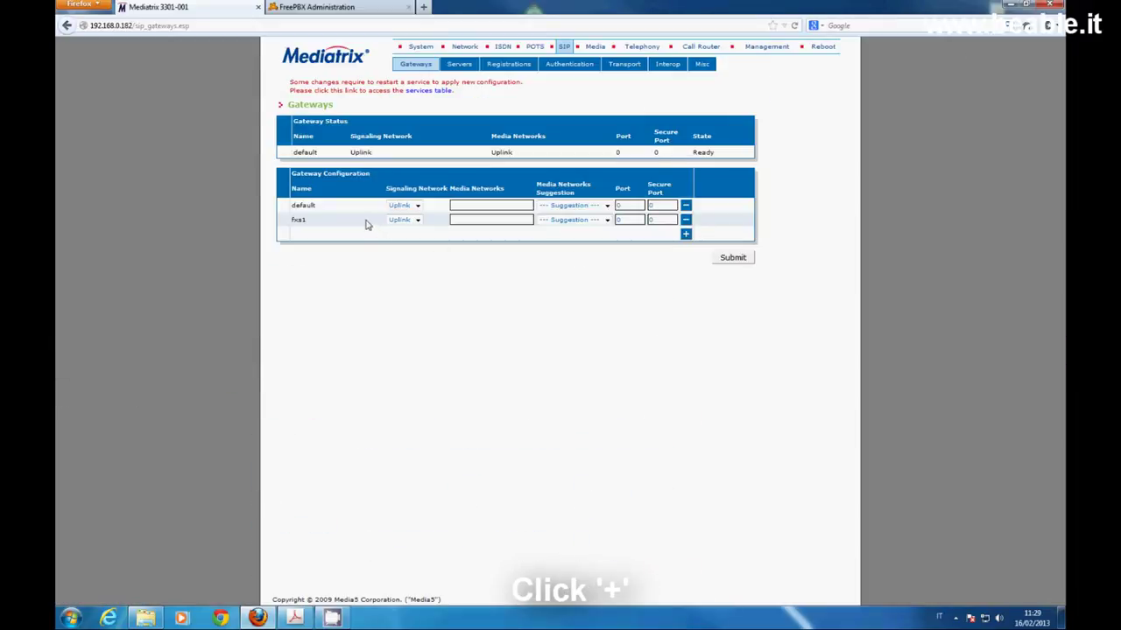
Restart the required services and refresh until SIP Endpoint shows Started
click(427, 92)
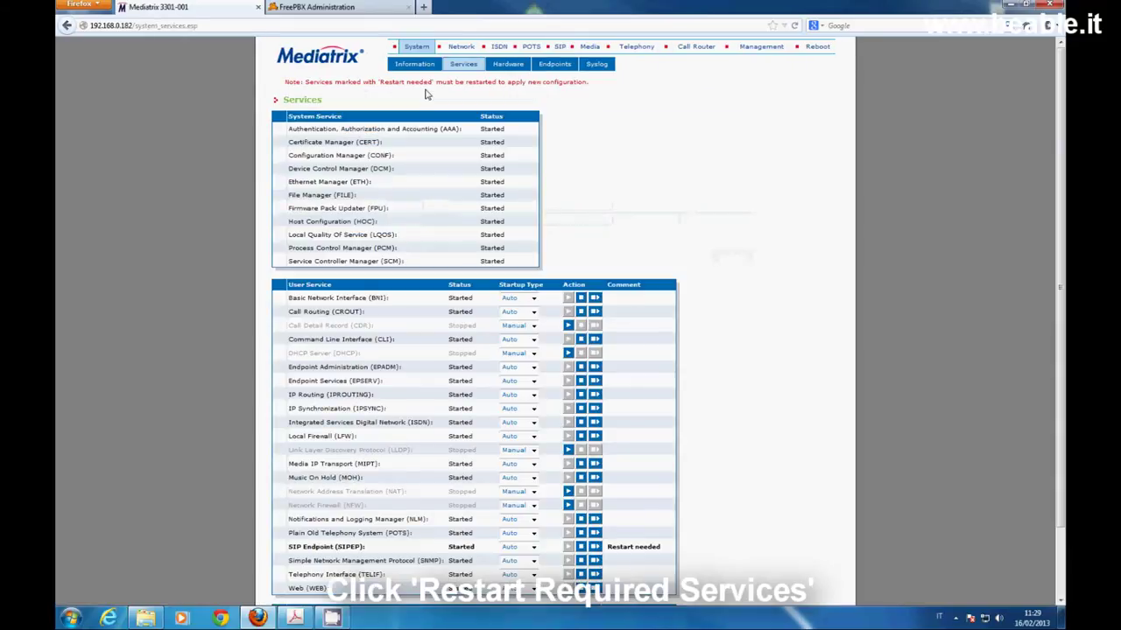
scroll(702, 341, down, 2)
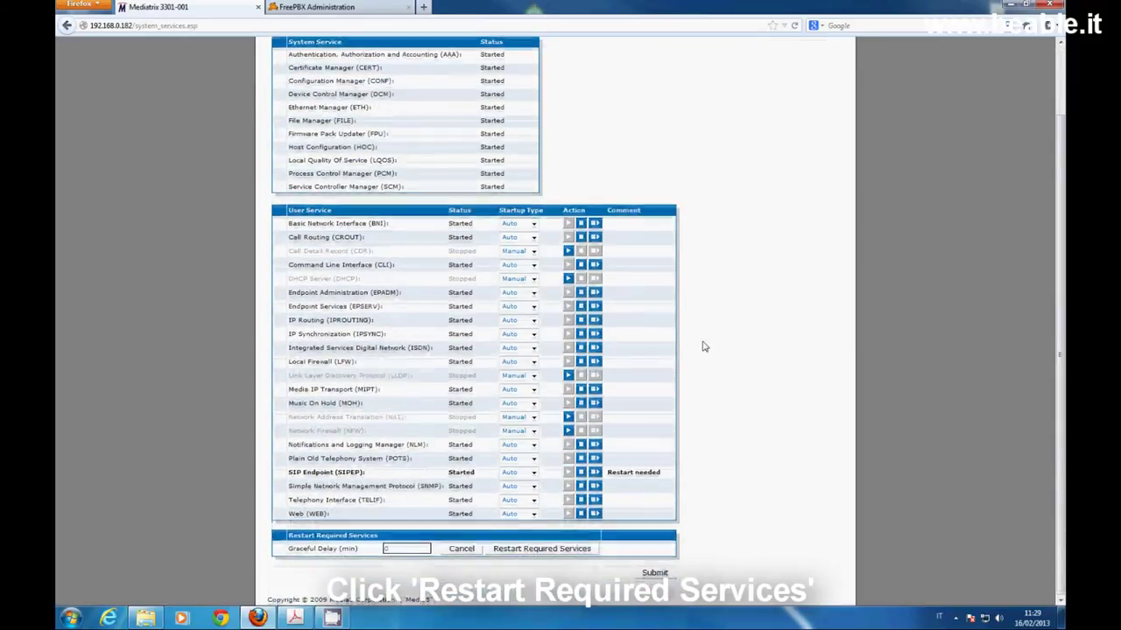
click(539, 550)
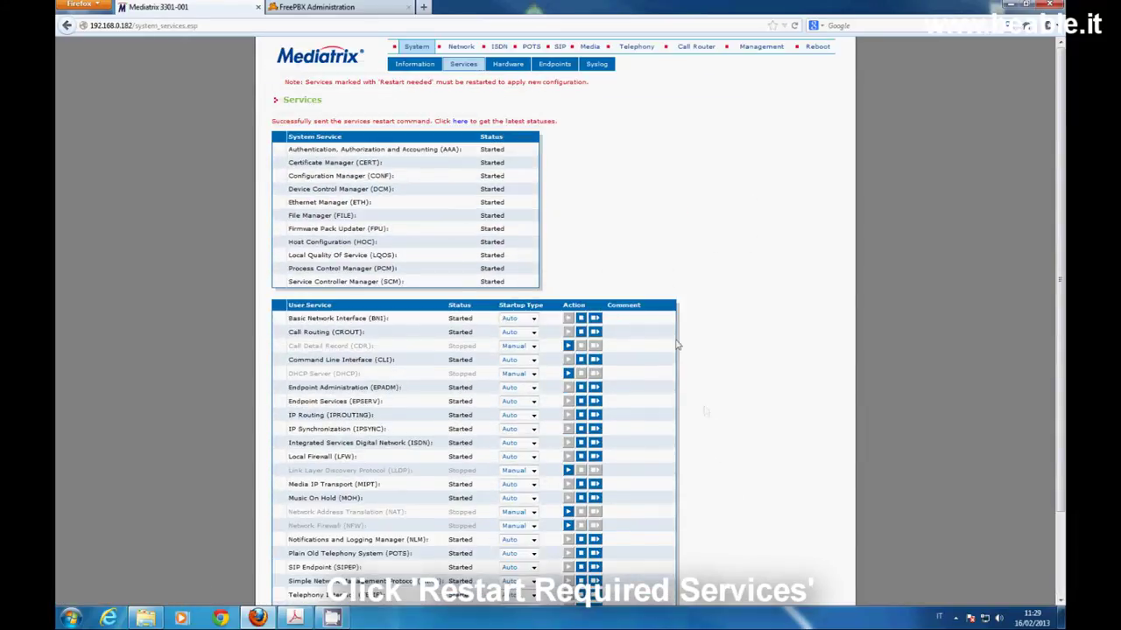
click(462, 123)
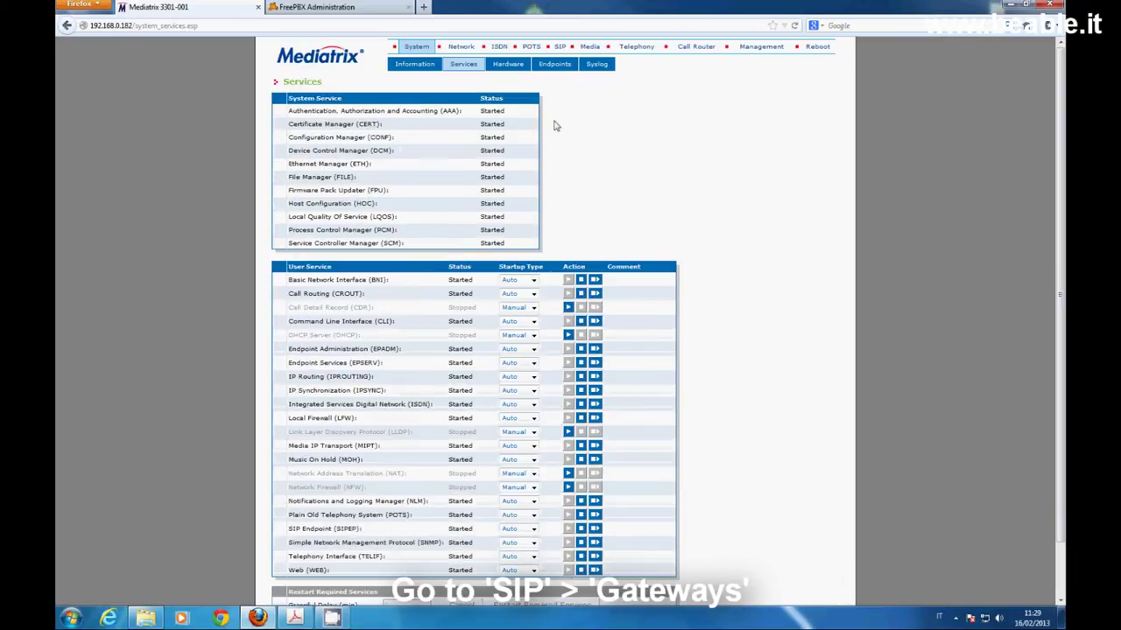
Set the fxs1 gateway to Uplink signaling on port 5060 and submit
click(560, 46)
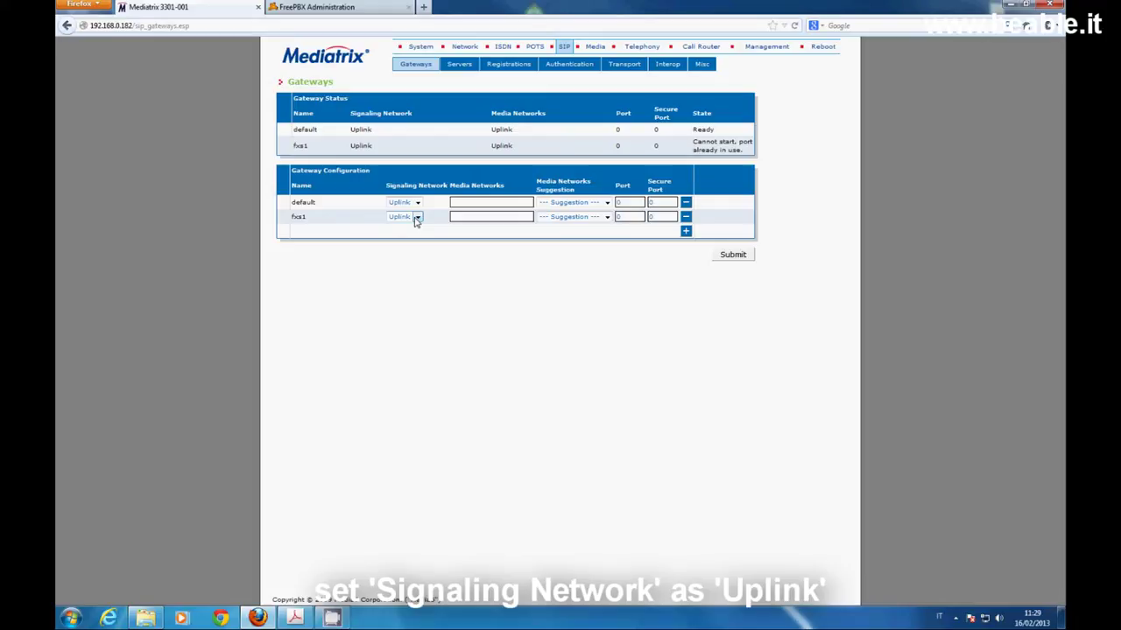
click(620, 216)
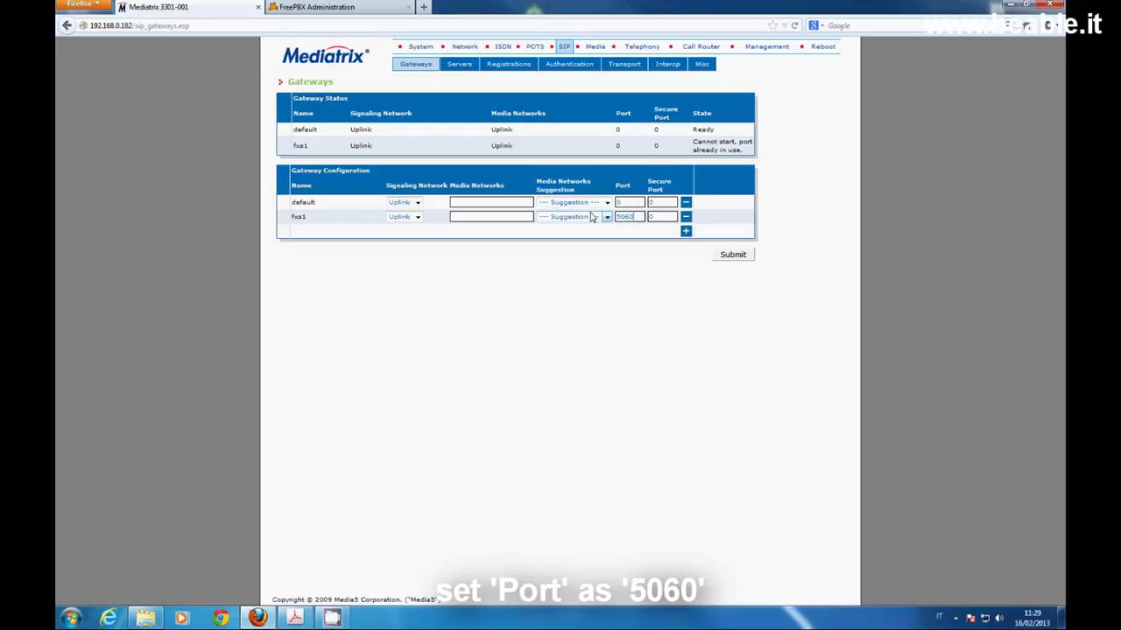
click(733, 254)
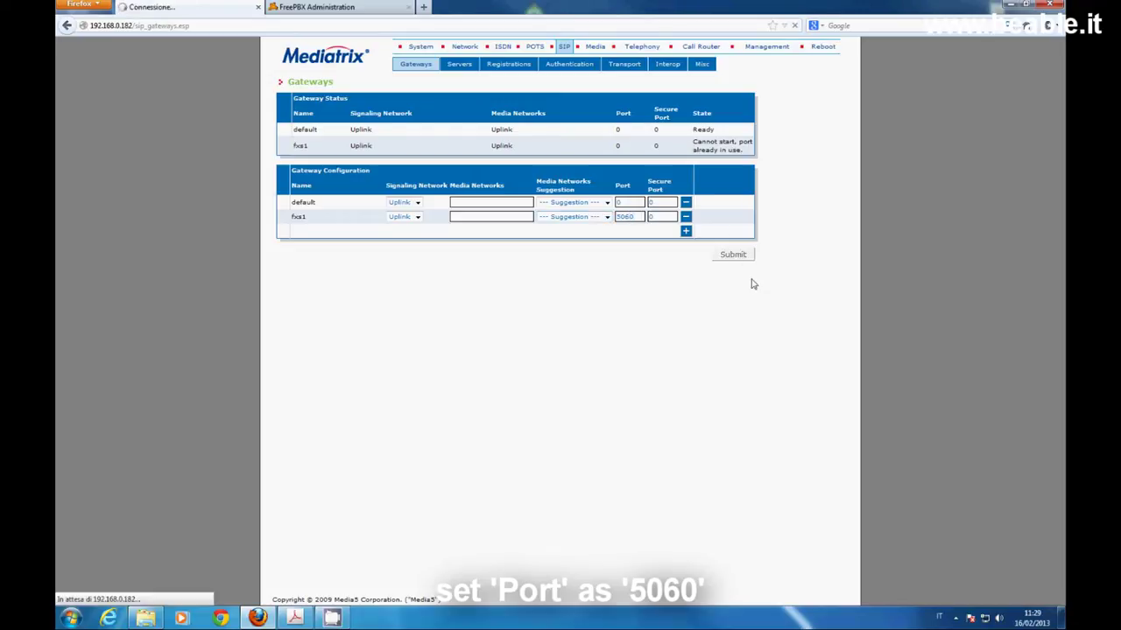
Restart the SIP Endpoint service from the services table
click(429, 90)
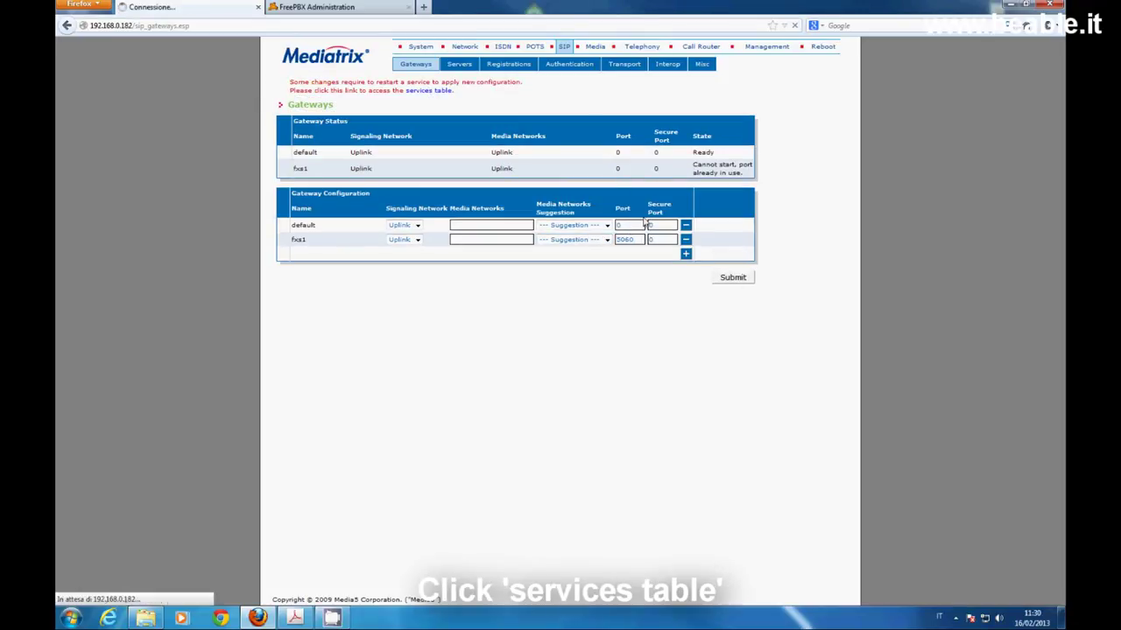
scroll(563, 452, down, 2)
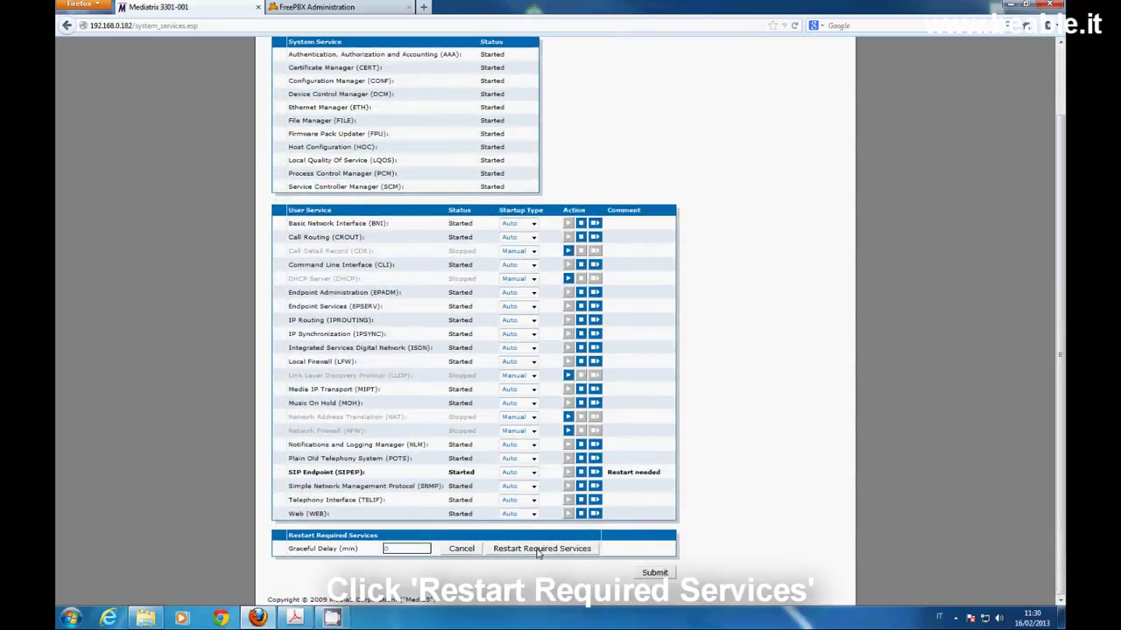
click(538, 549)
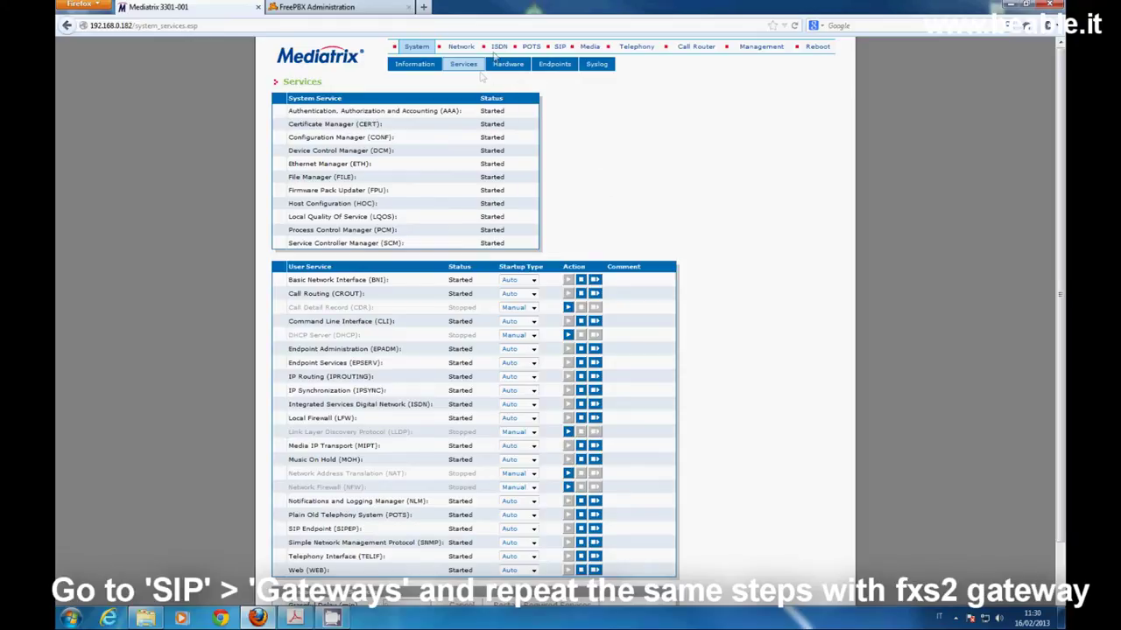
Add a new fxs2 gateway on port 5061 and submit it
click(557, 47)
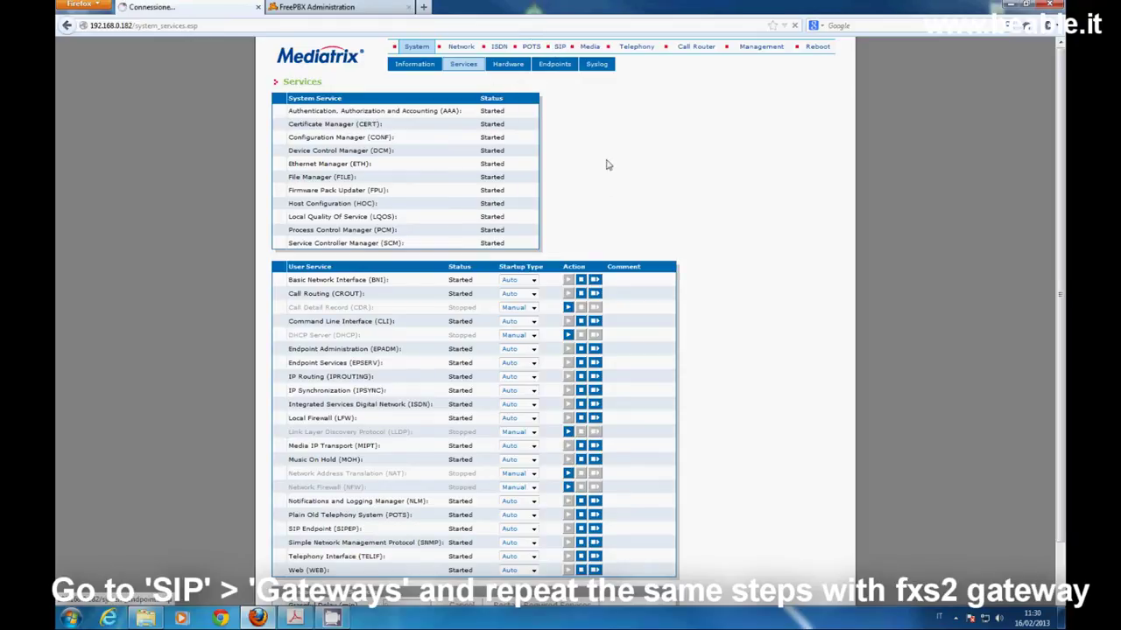
click(307, 233)
text(fxs2)
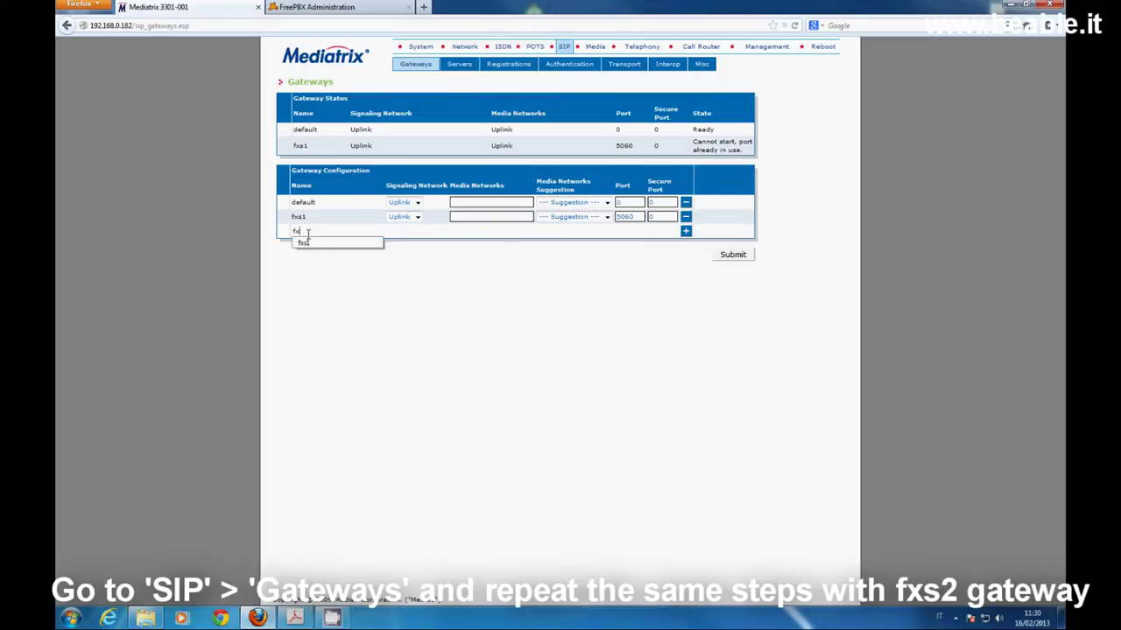
click(685, 231)
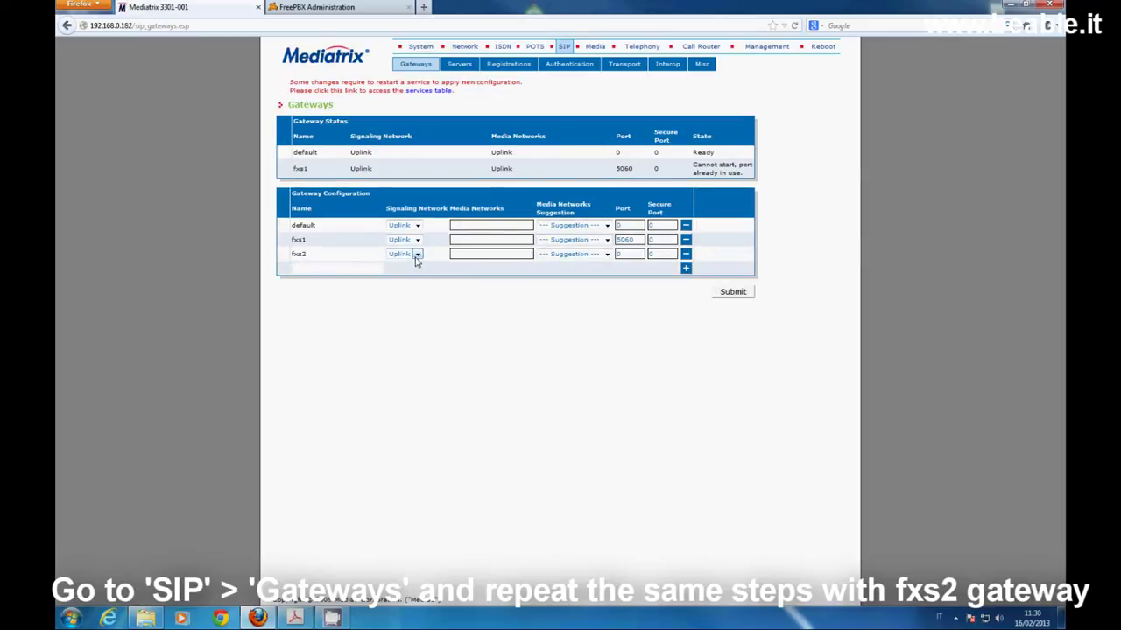
double_click(623, 254)
text(5061)
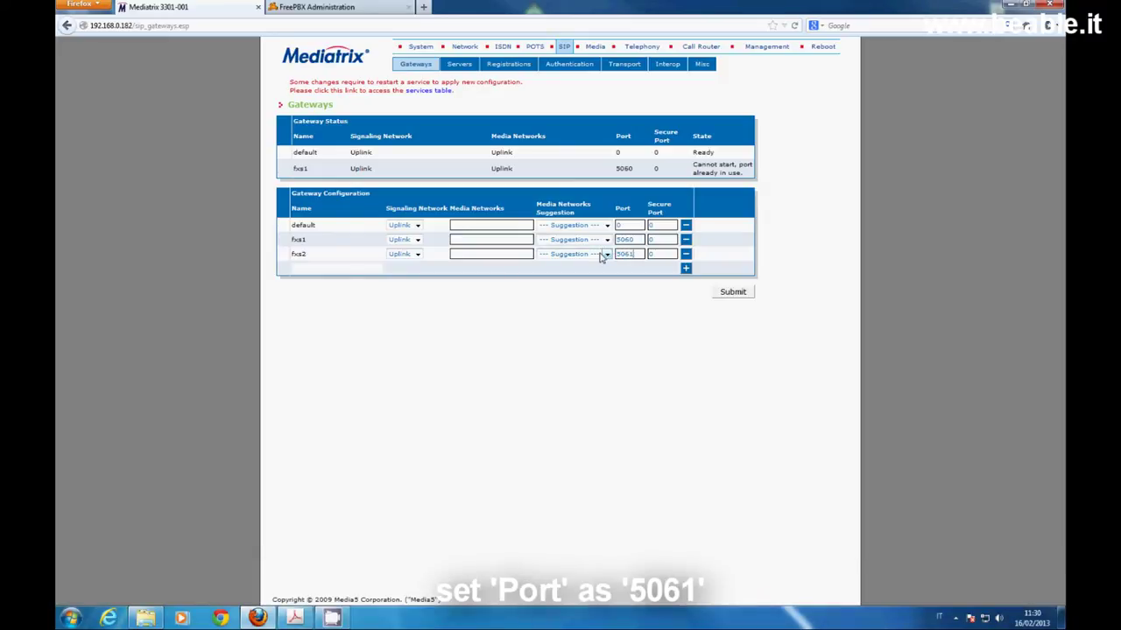
click(727, 293)
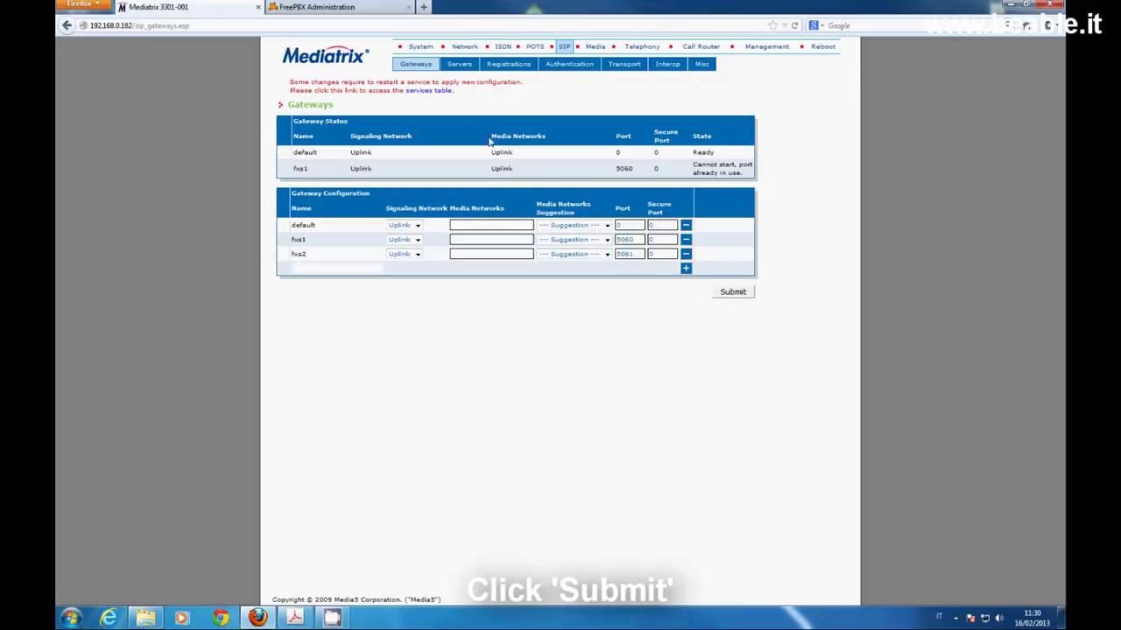
Restart the required services and refresh so no restart remains pending
click(431, 91)
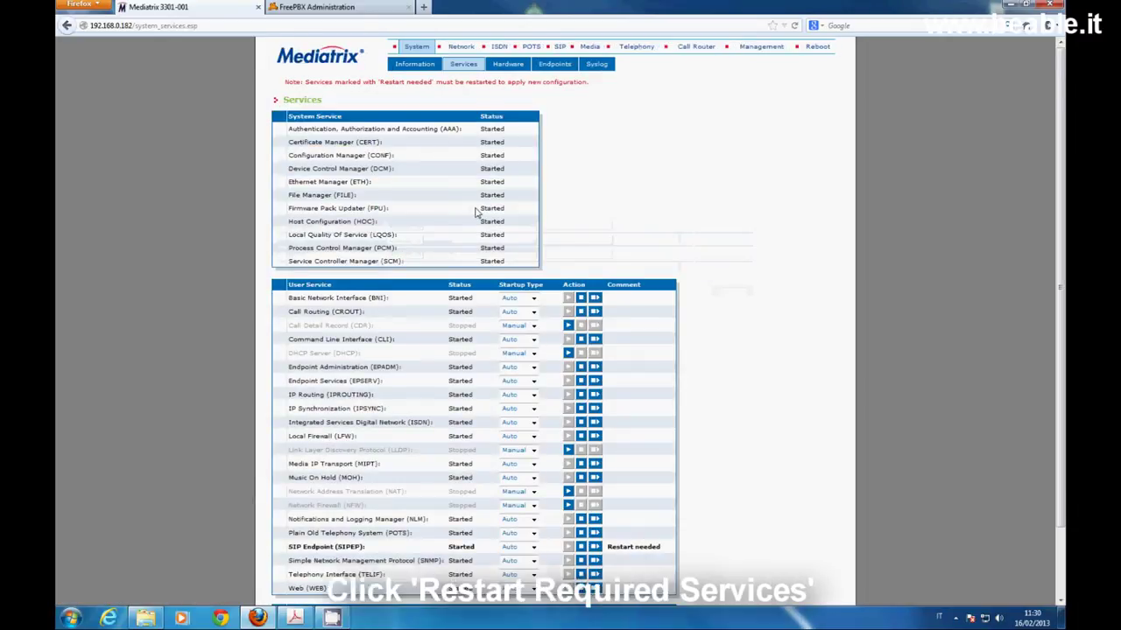
scroll(576, 521, down, 3)
click(544, 551)
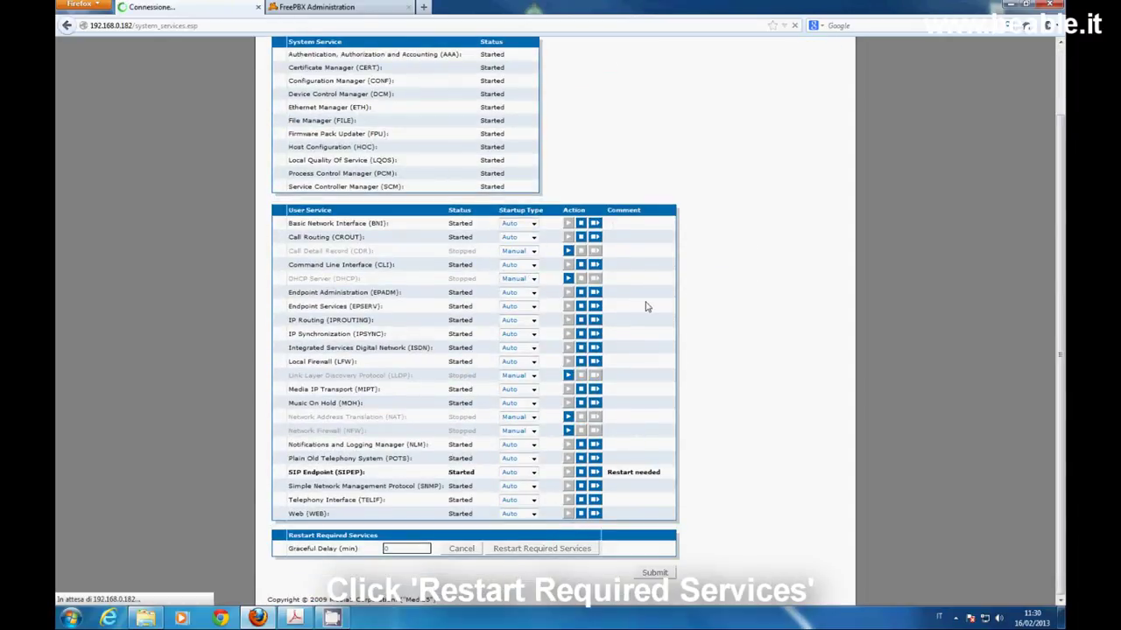
click(461, 120)
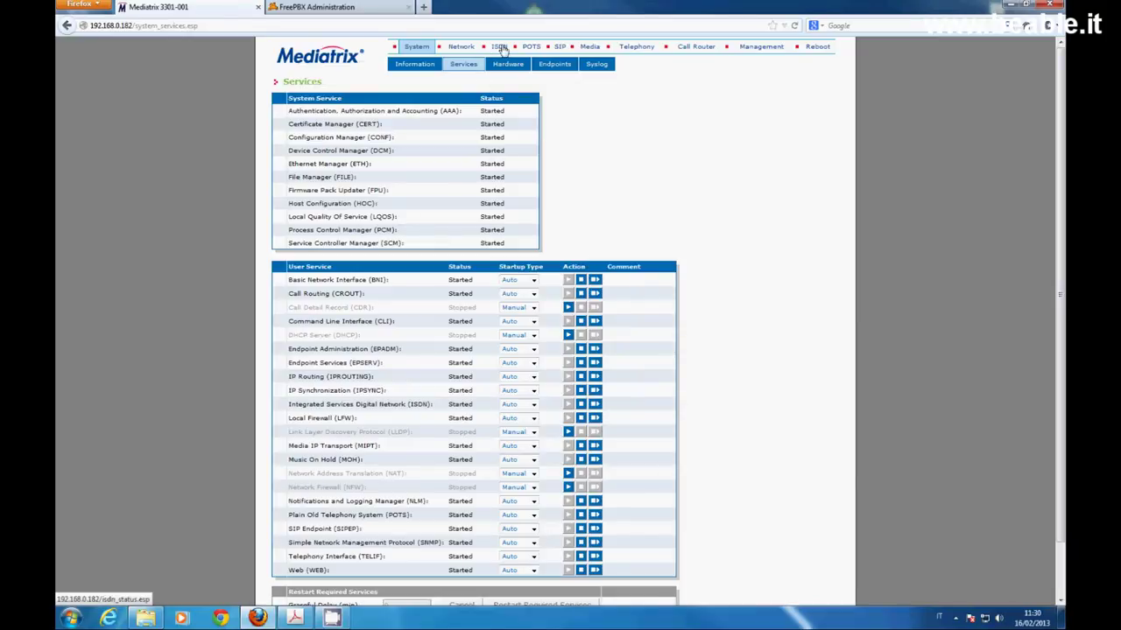
Change the fxs1 port to 5061 and fxs2 to 5062, then submit
click(557, 48)
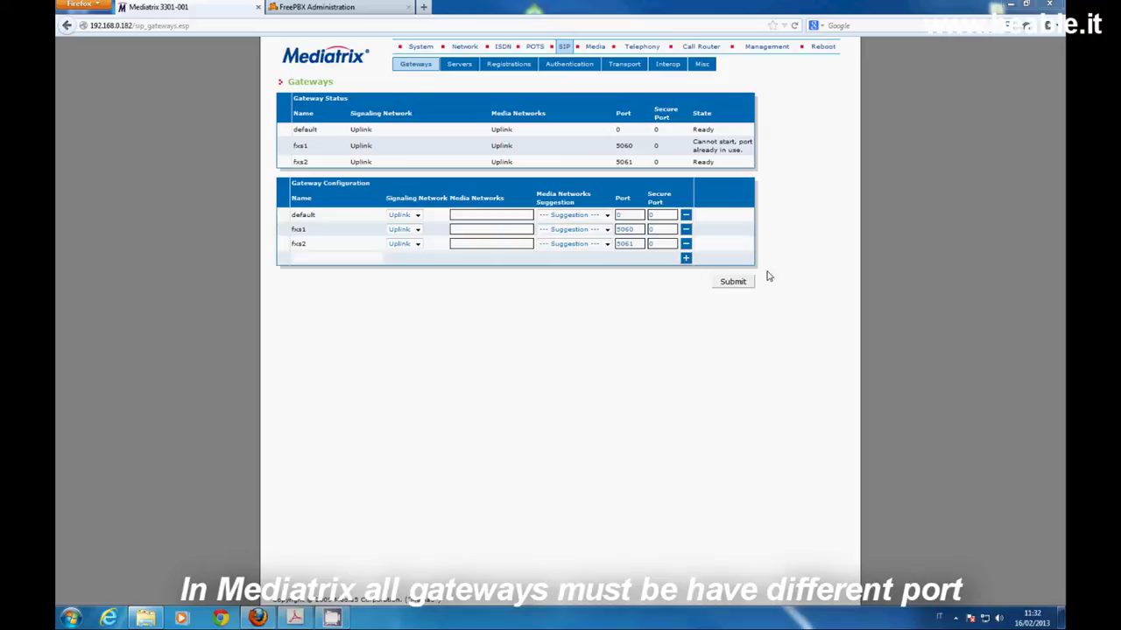
double_click(637, 229)
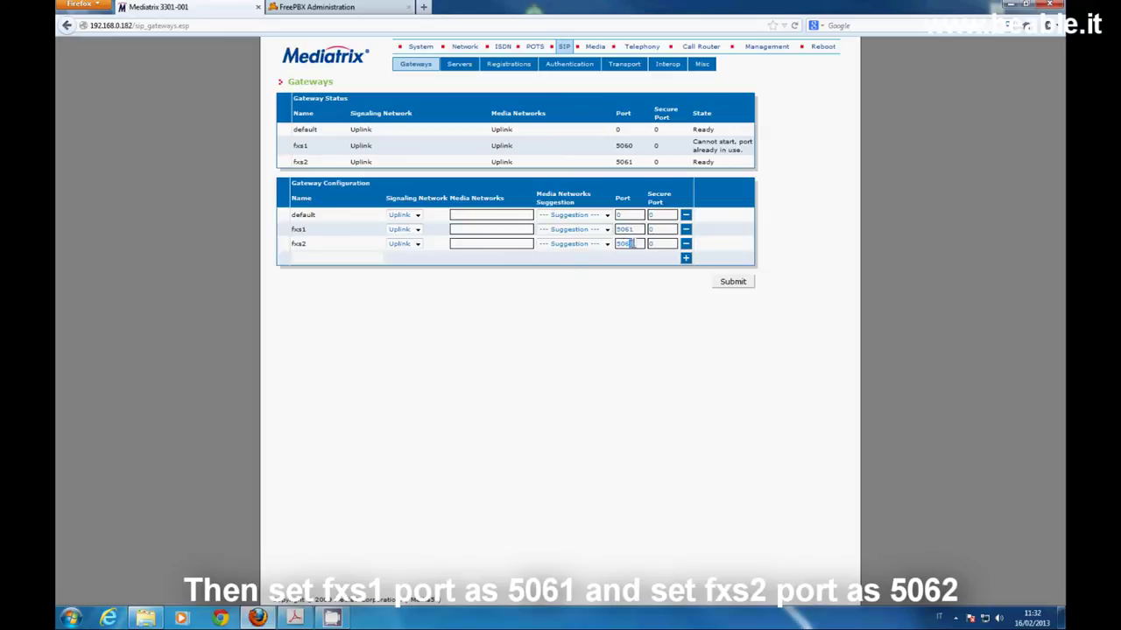
click(733, 282)
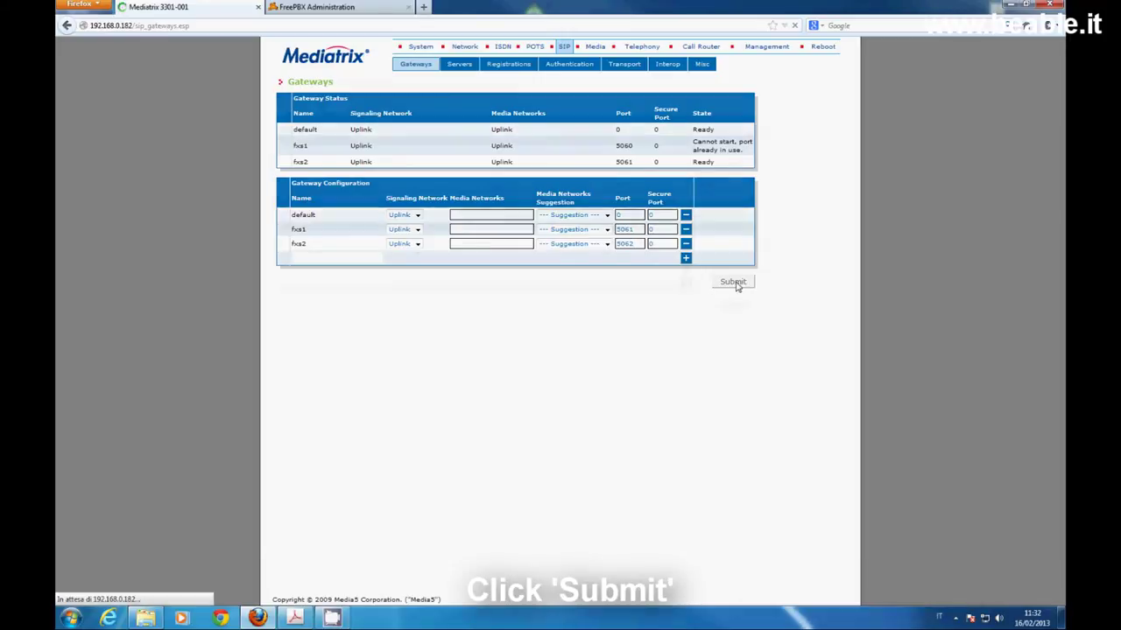
Restart the required services and confirm all three SIP gateways show Ready
click(420, 91)
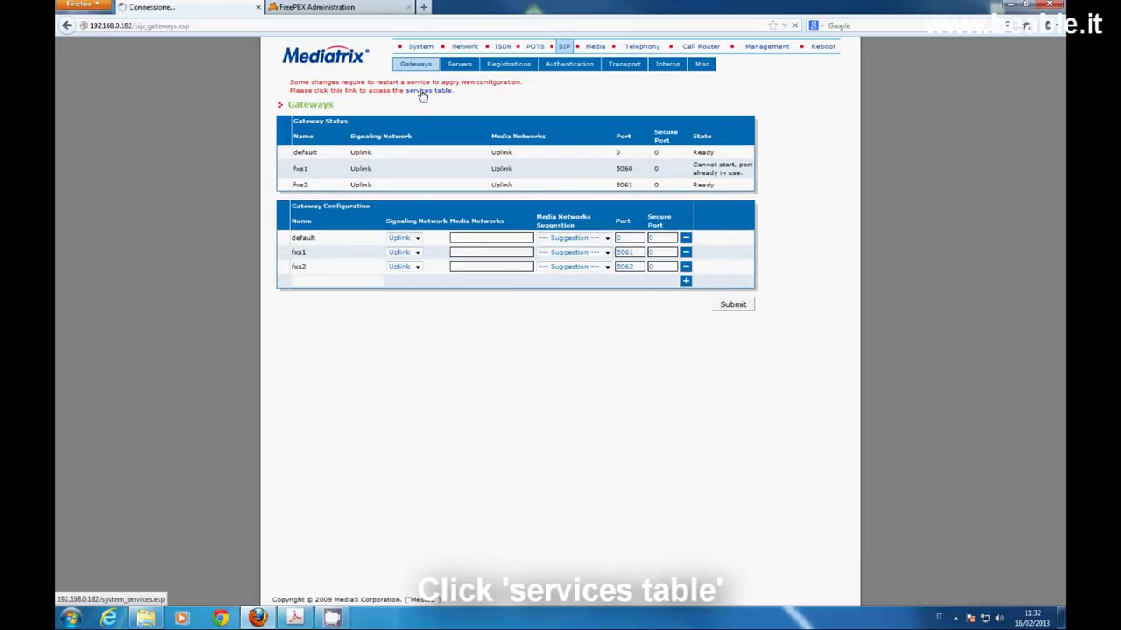
scroll(551, 543, down, 2)
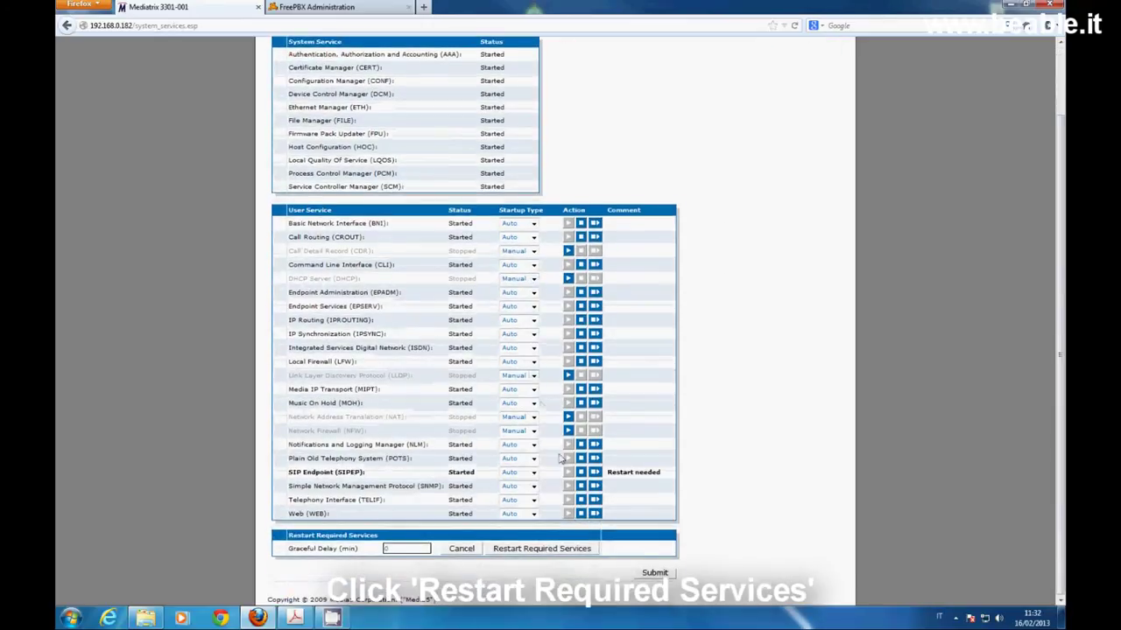
click(542, 549)
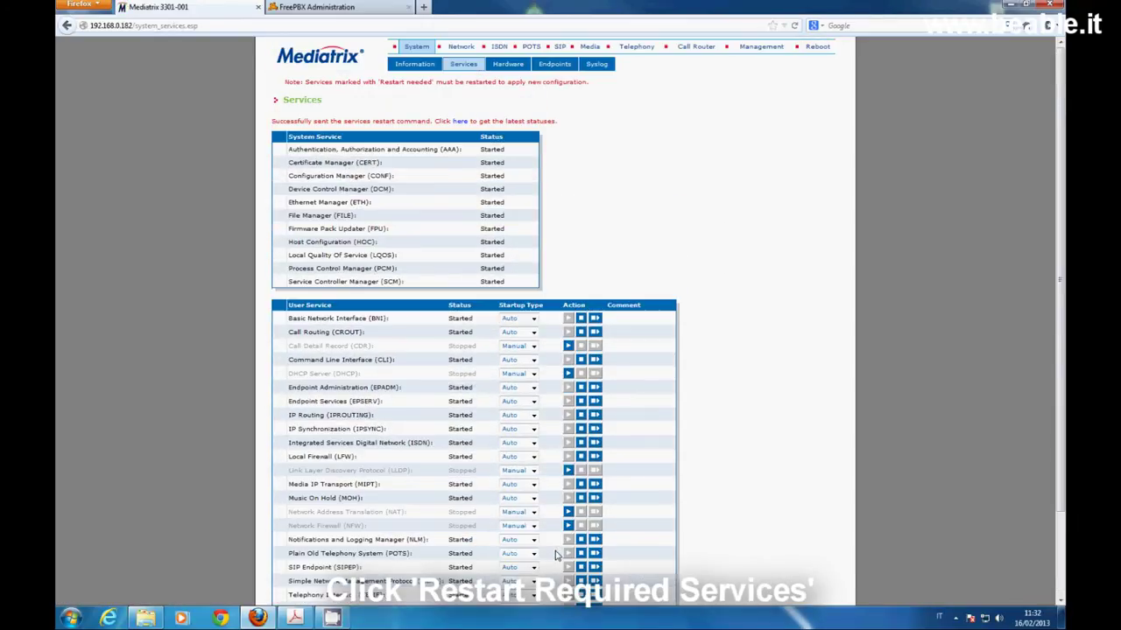
click(462, 123)
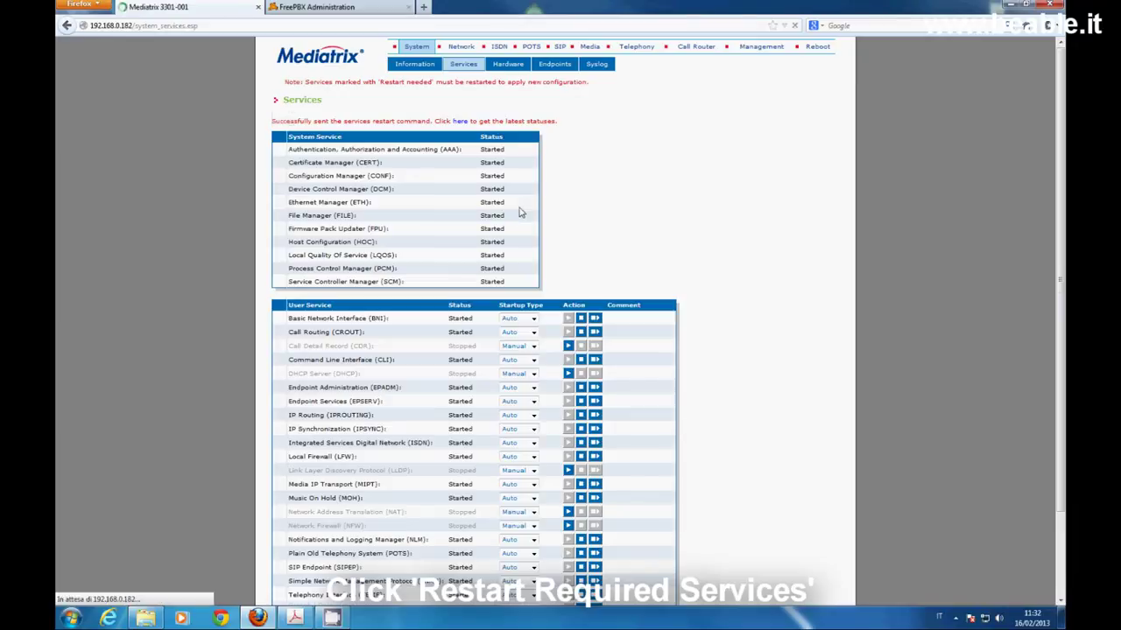
click(560, 47)
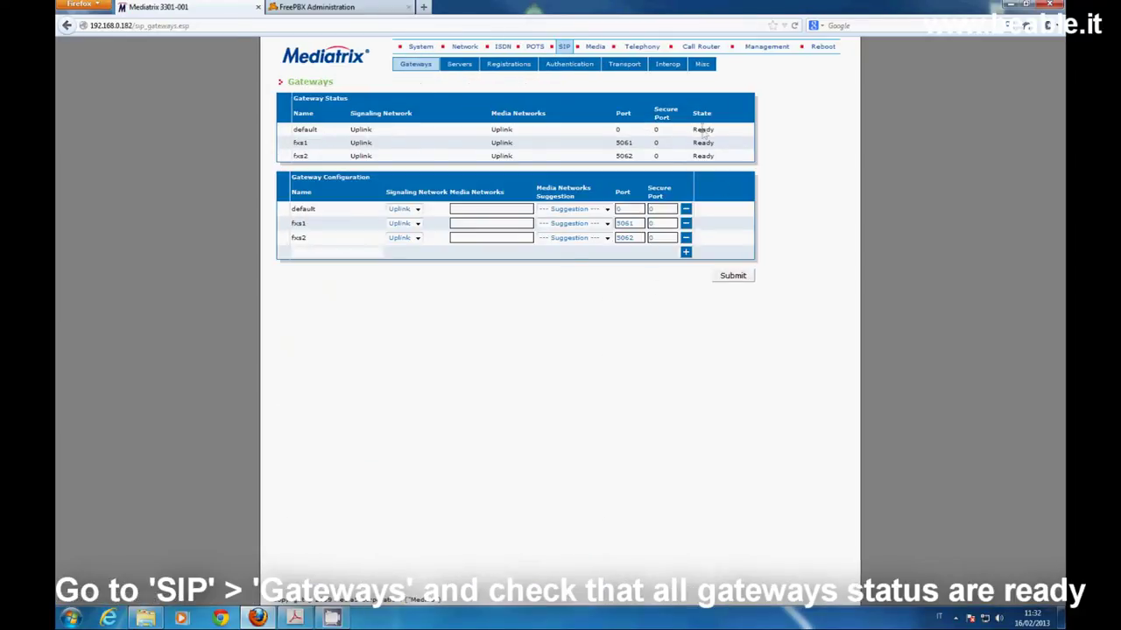
Save FreePBX extension 300's device settings and apply the configuration with a reload
click(308, 6)
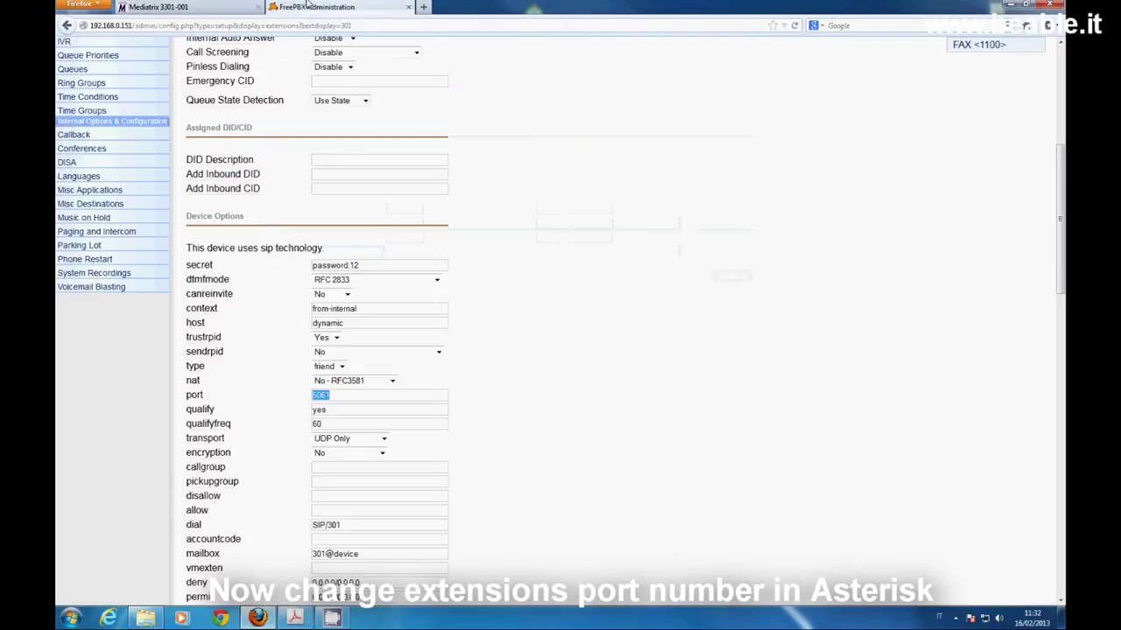
scroll(660, 270, up, 5)
click(962, 220)
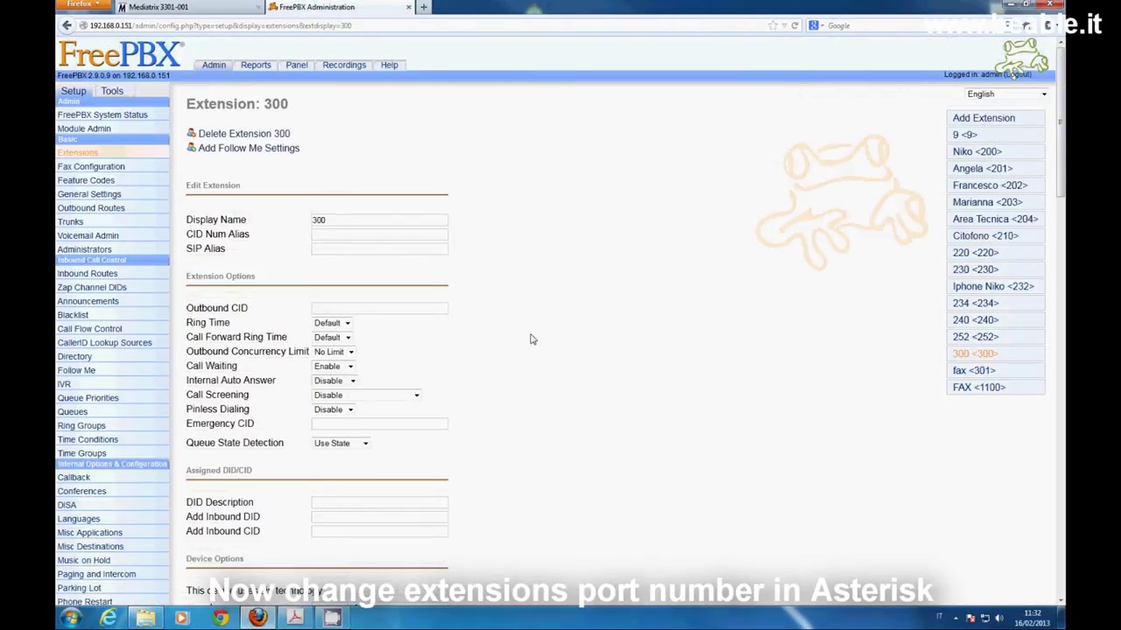
scroll(531, 339, down, 8)
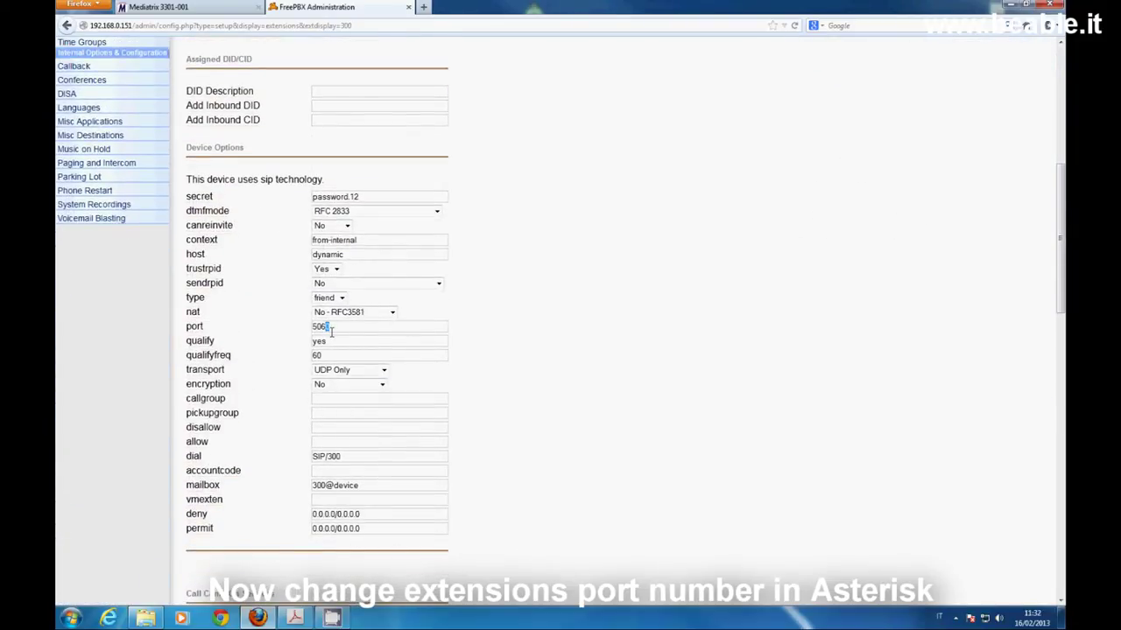
scroll(452, 475, down, 6)
scroll(343, 522, down, 5)
scroll(342, 520, down, 1)
click(204, 530)
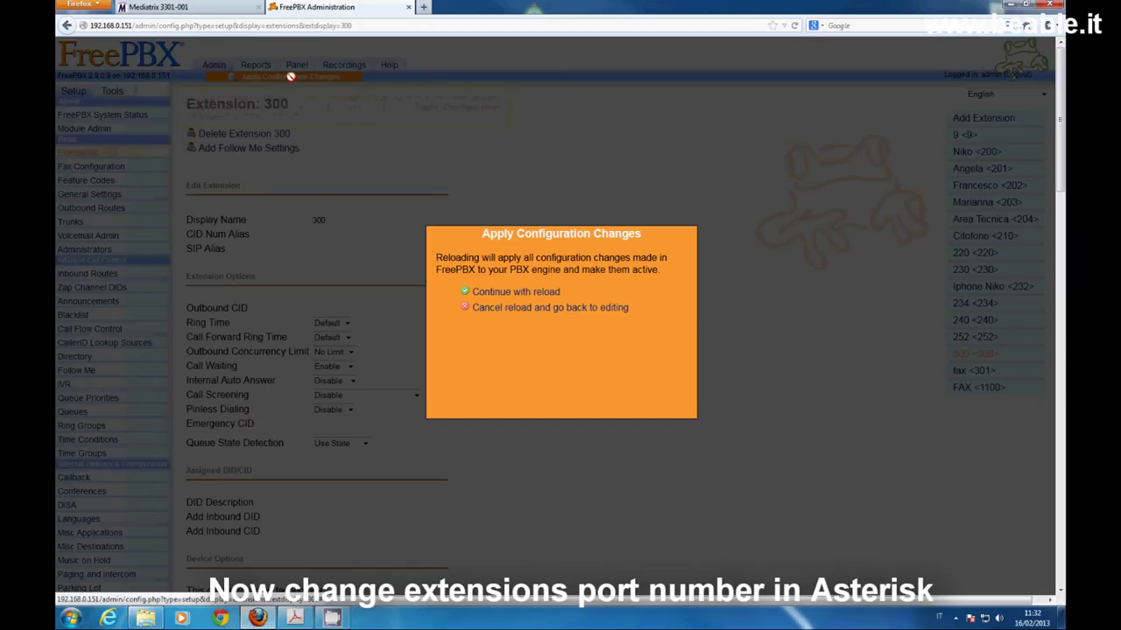
click(291, 78)
click(517, 293)
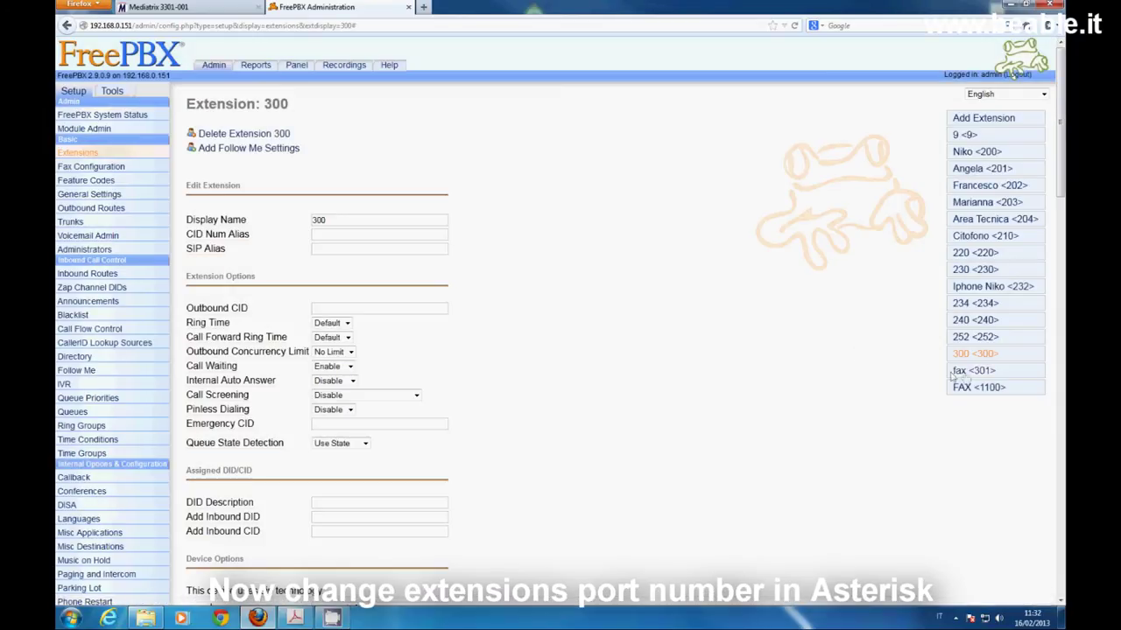
Set extension 301's port to 5062 and apply the configuration reload
click(956, 371)
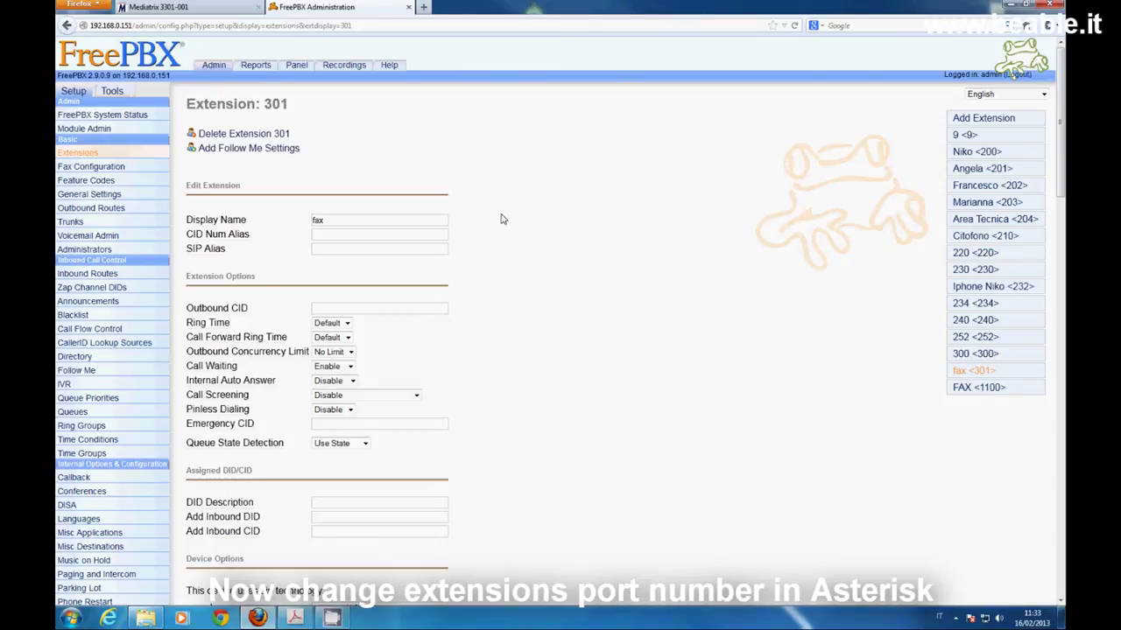
scroll(501, 219, down, 8)
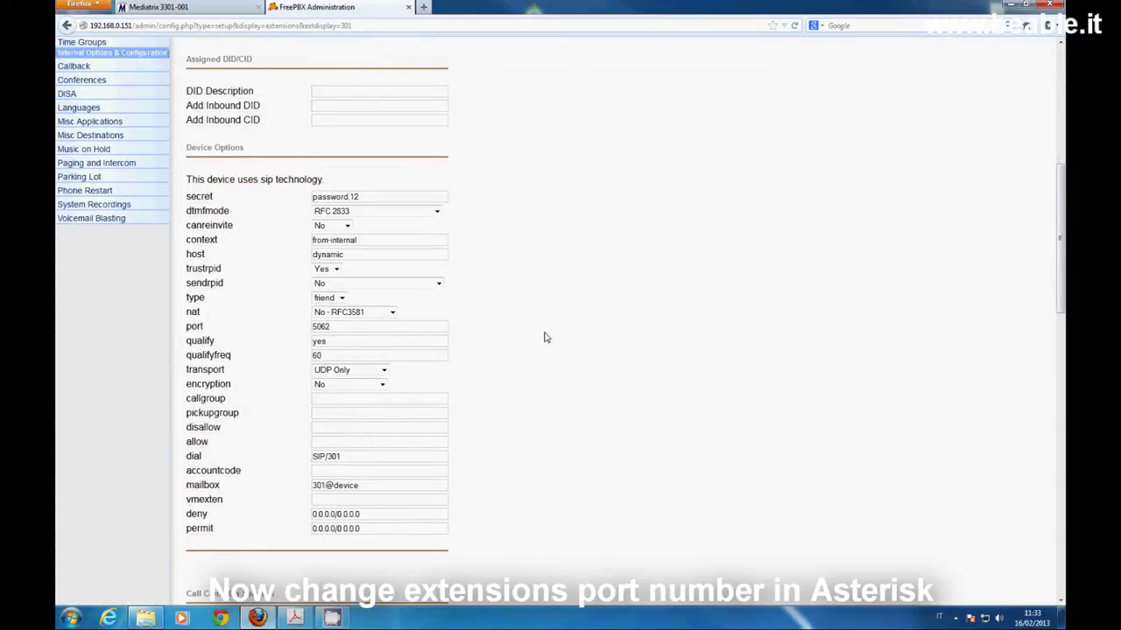
scroll(541, 345, down, 6)
scroll(245, 574, down, 4)
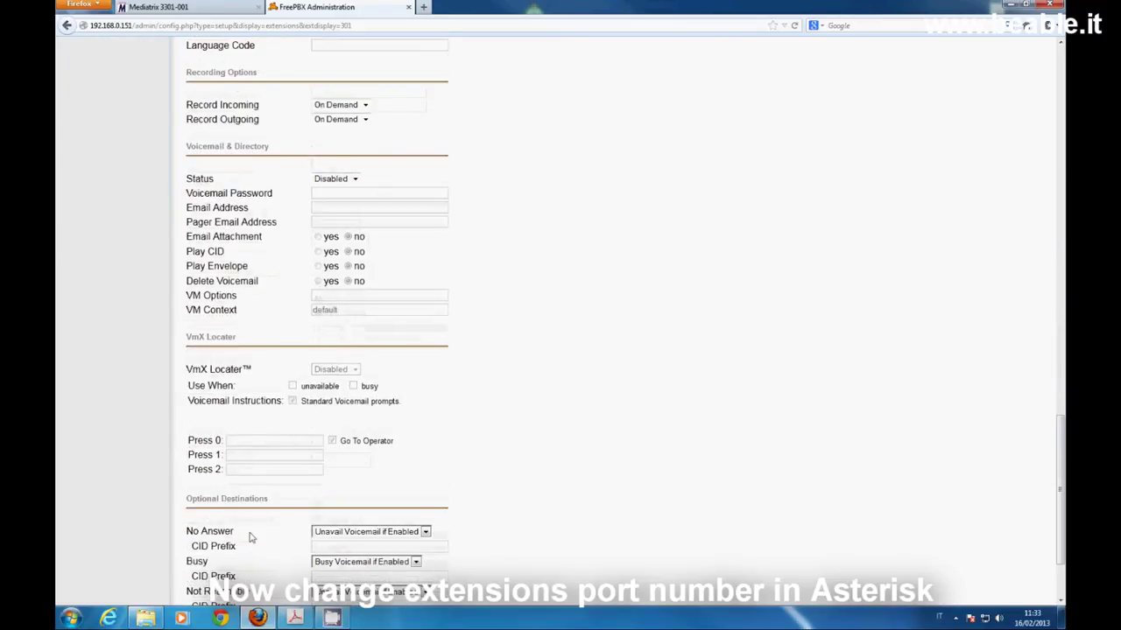
scroll(251, 535, down, 2)
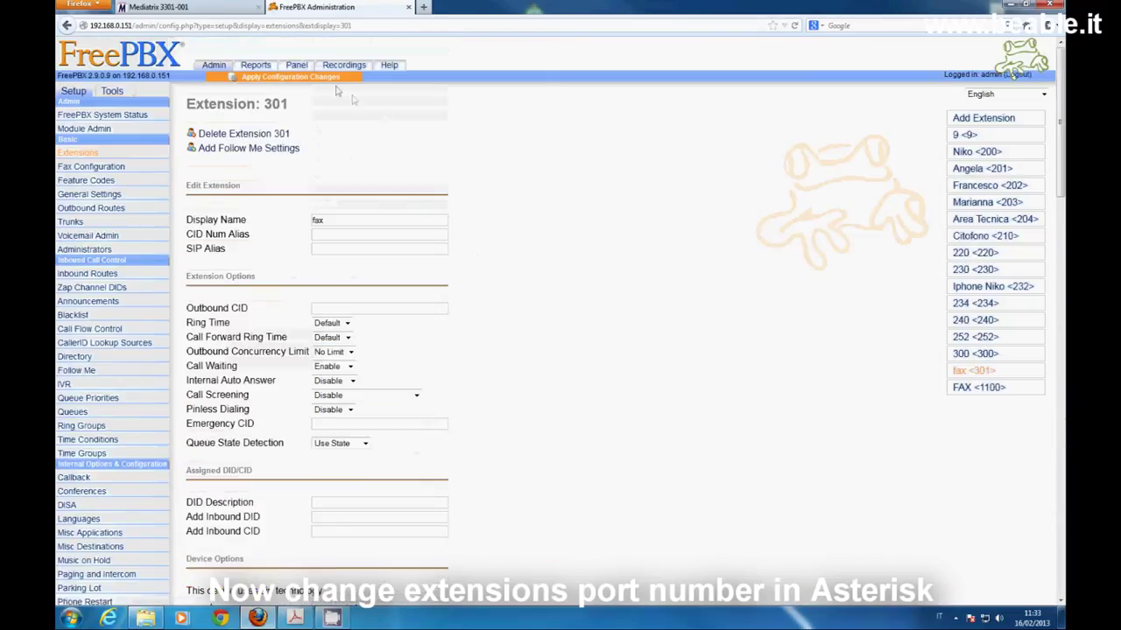
click(306, 78)
click(498, 292)
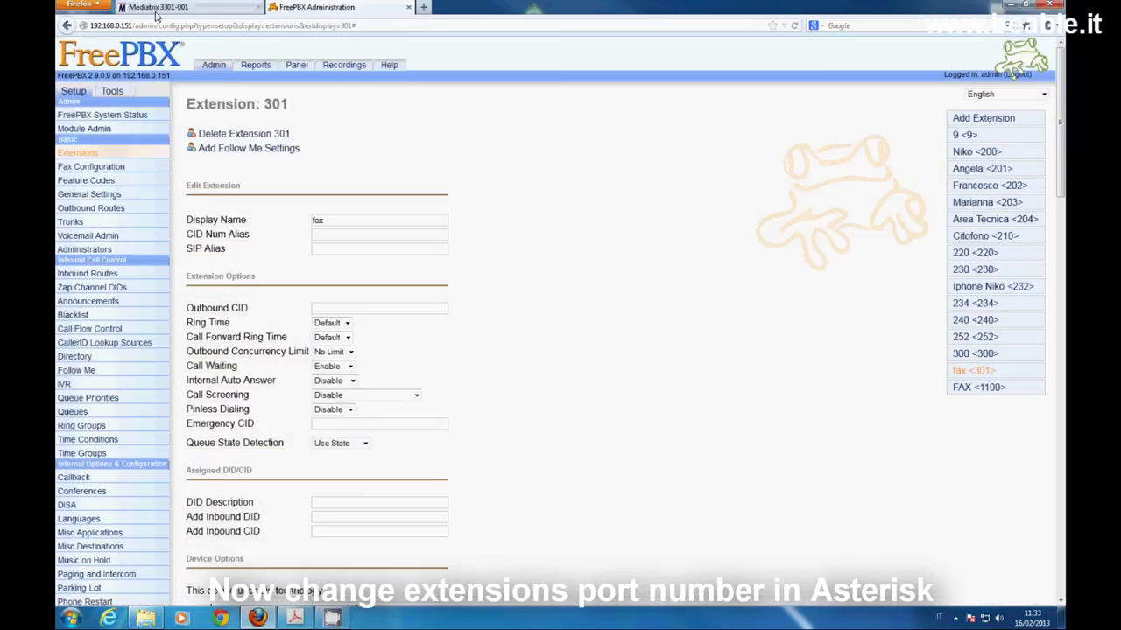
Set Registrar Host to 192.168.0.151:5060 using the Asterisk address copied from FreePBX
click(180, 9)
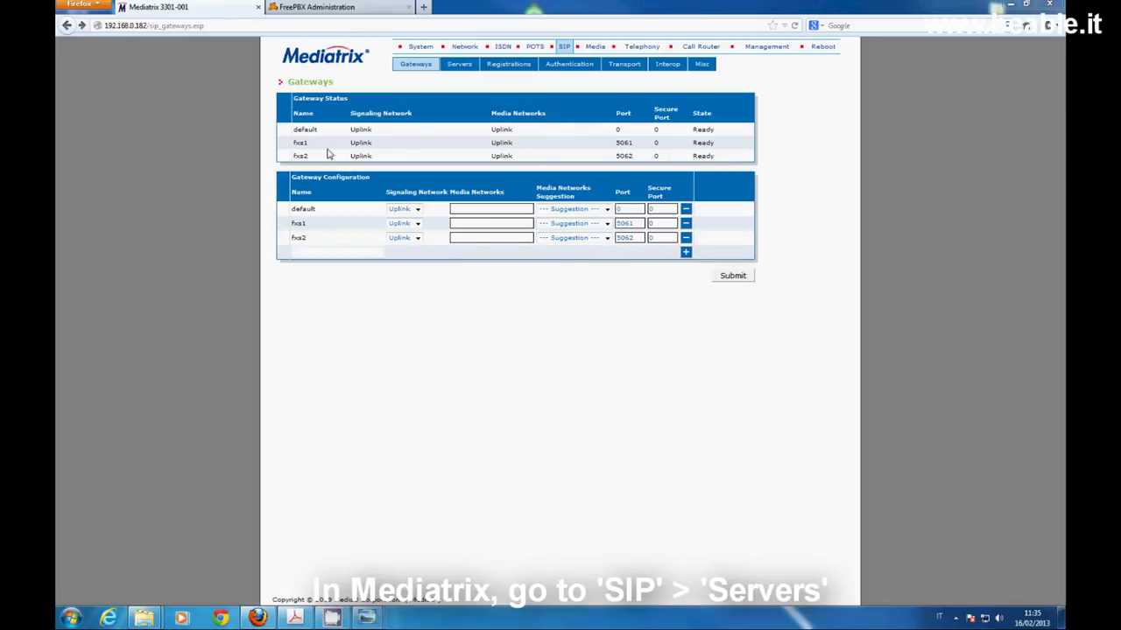
click(458, 70)
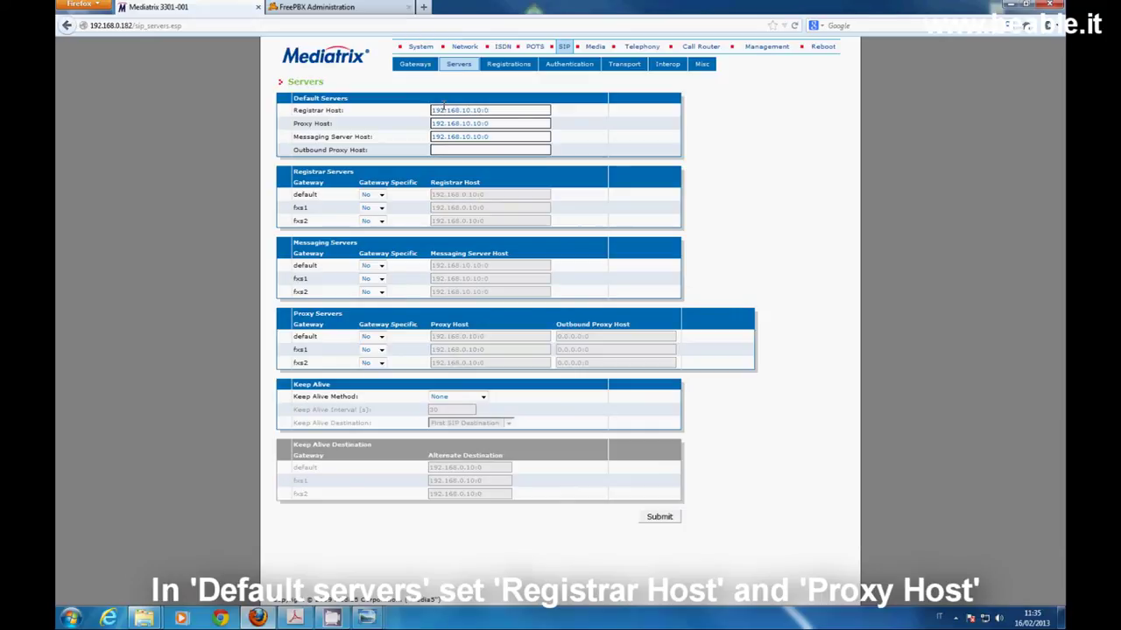
drag(490, 109, 317, 91)
click(307, 7)
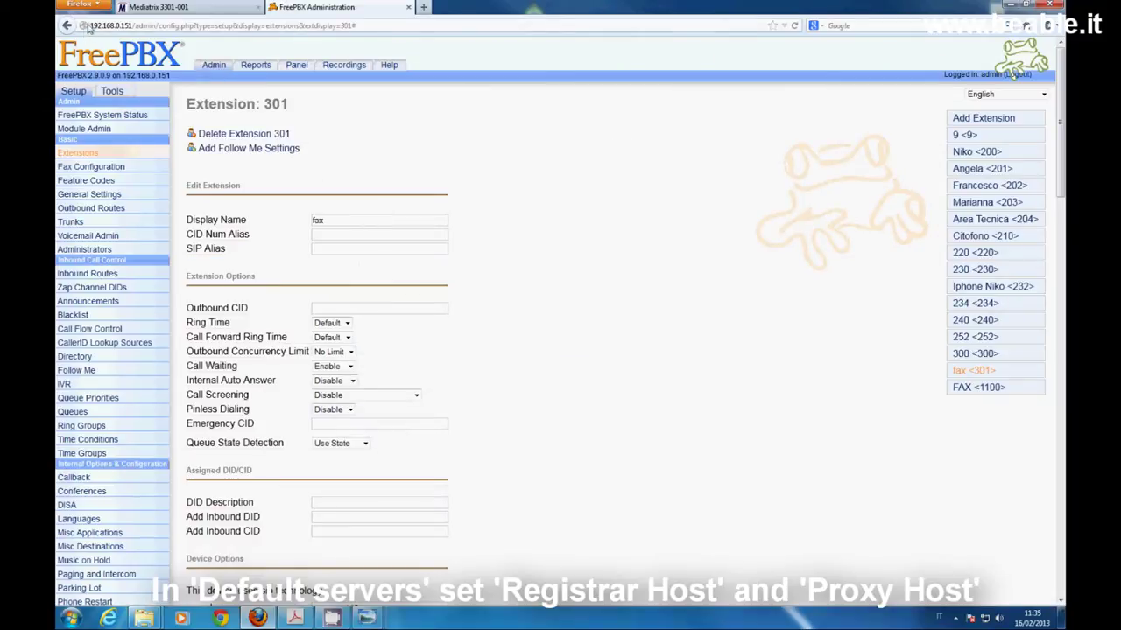
drag(90, 24, 127, 25)
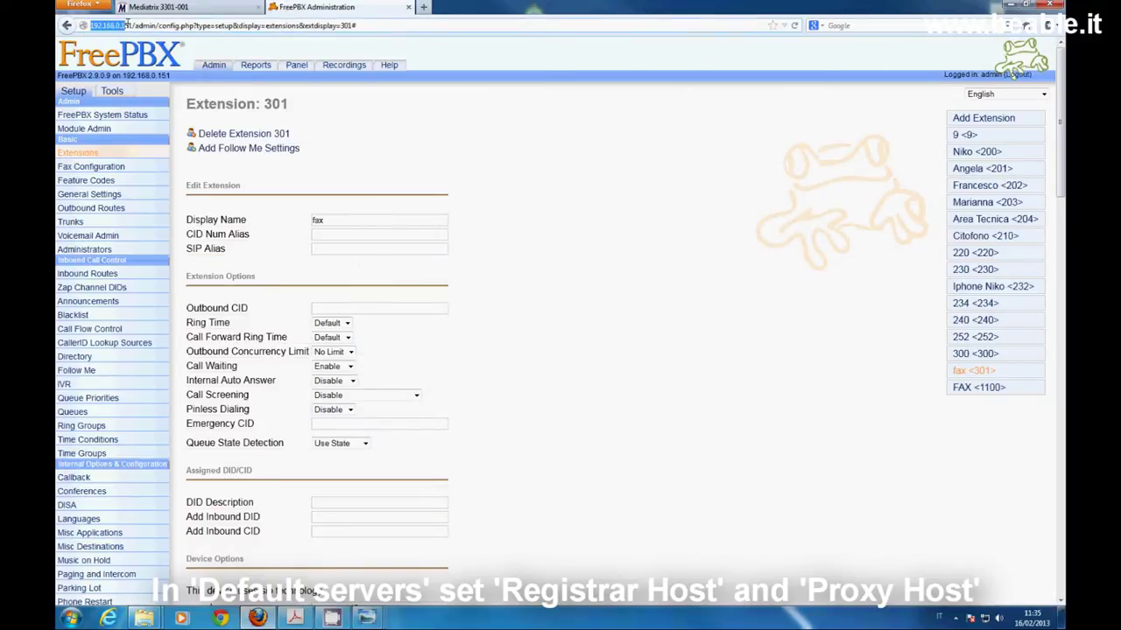
right_click(131, 24)
click(149, 64)
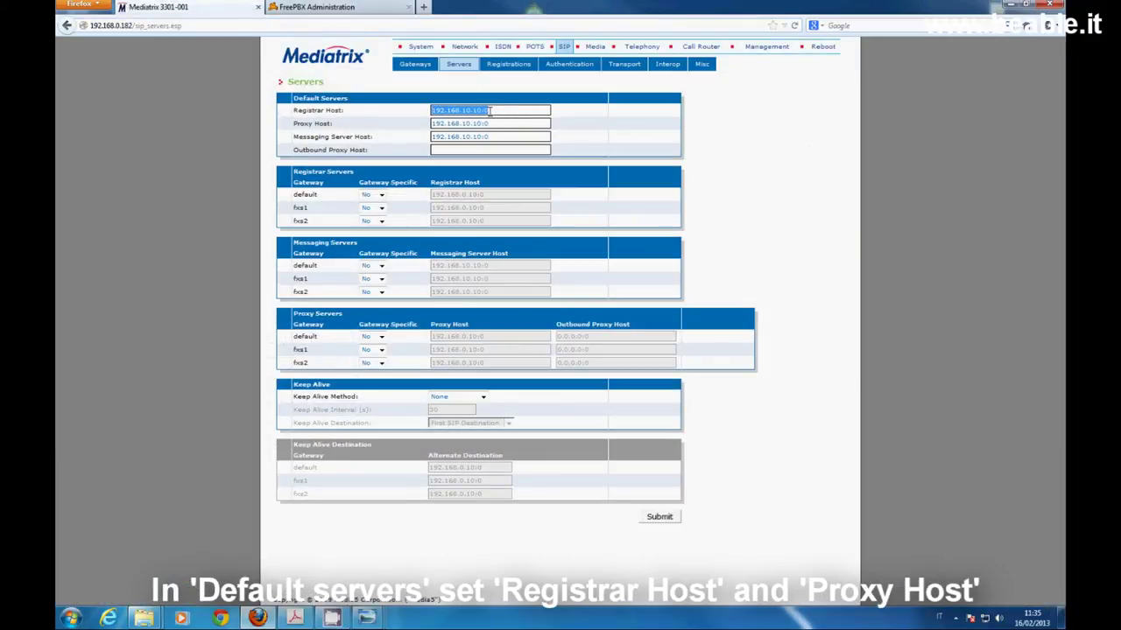
text(http://192.168.0.151)
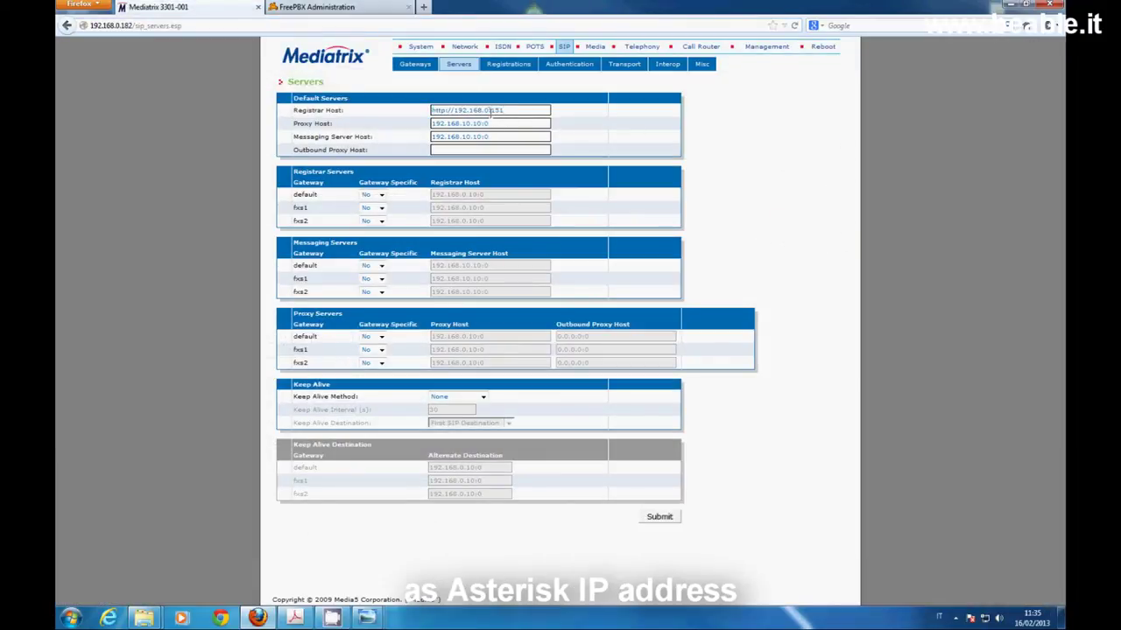
drag(452, 110, 423, 111)
key(BackSpace)
Set Proxy Host to 192.168.0.151:5060, clear Messaging Server Host, and submit
drag(501, 111, 400, 112)
key(ctrl+c)
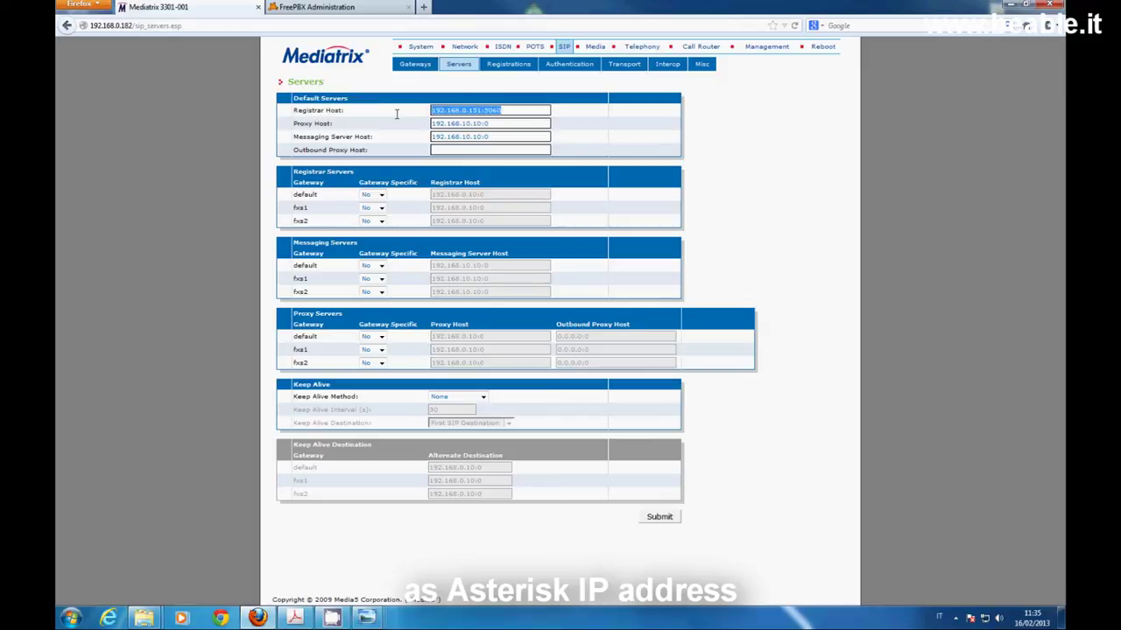
drag(492, 125, 370, 123)
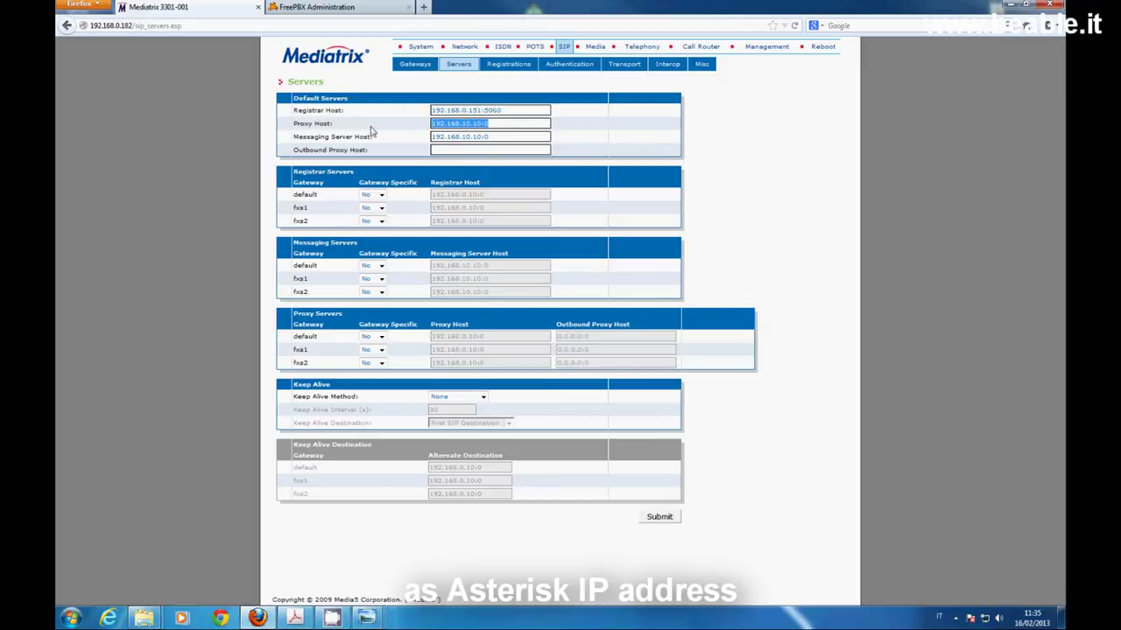
key(ctrl+v)
drag(493, 138, 345, 137)
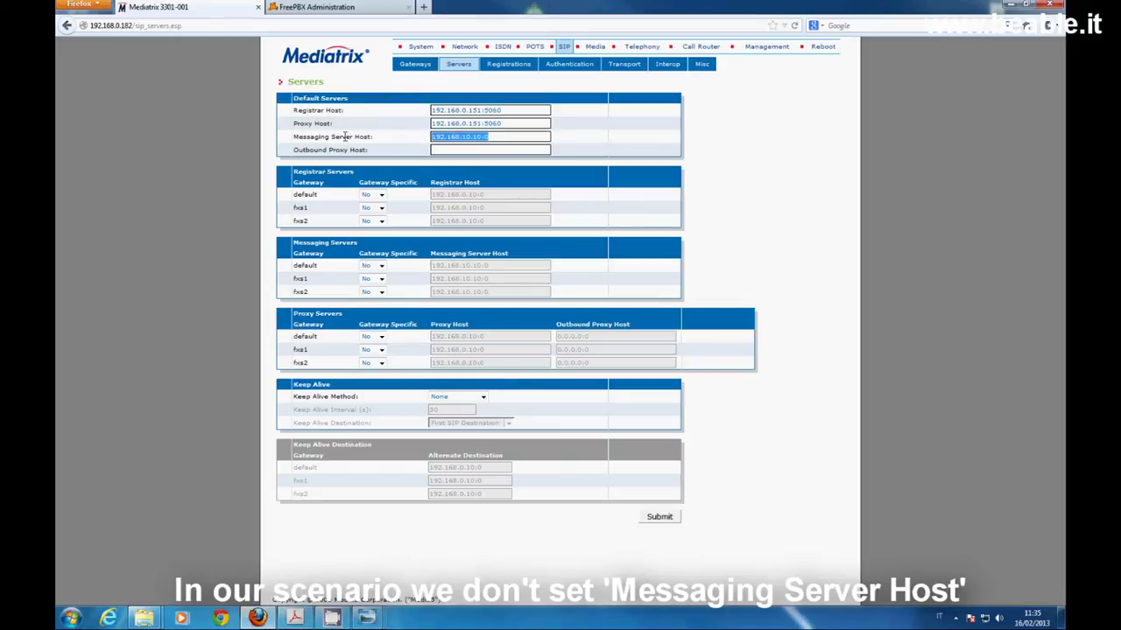
key(Delete)
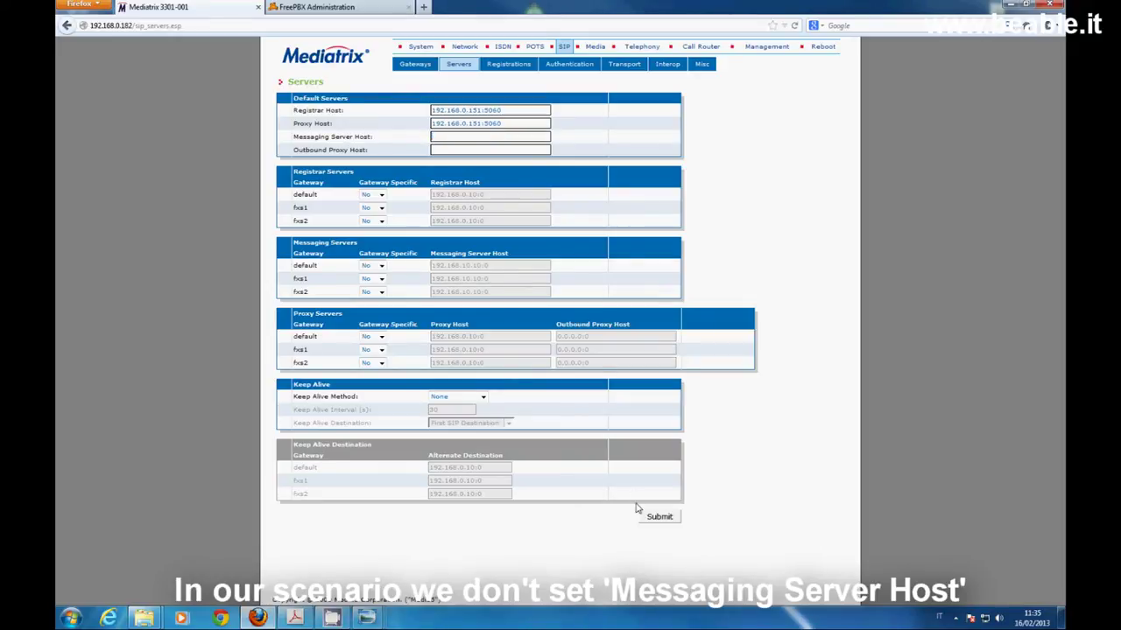
click(659, 516)
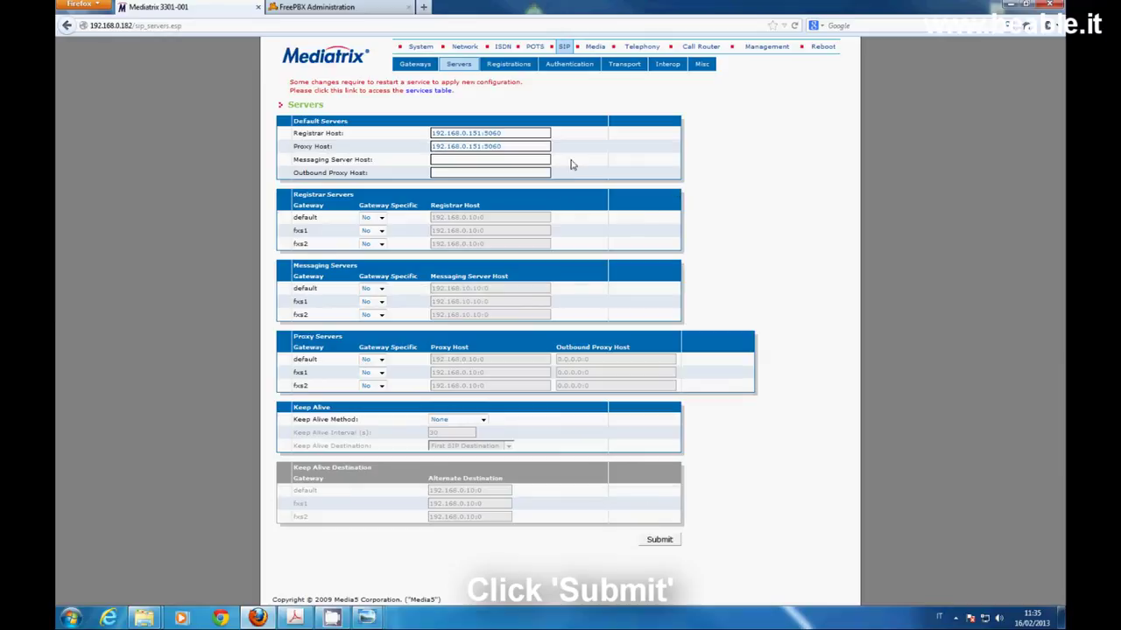
Restart the required services from the services table, then reopen SIP Servers
click(435, 94)
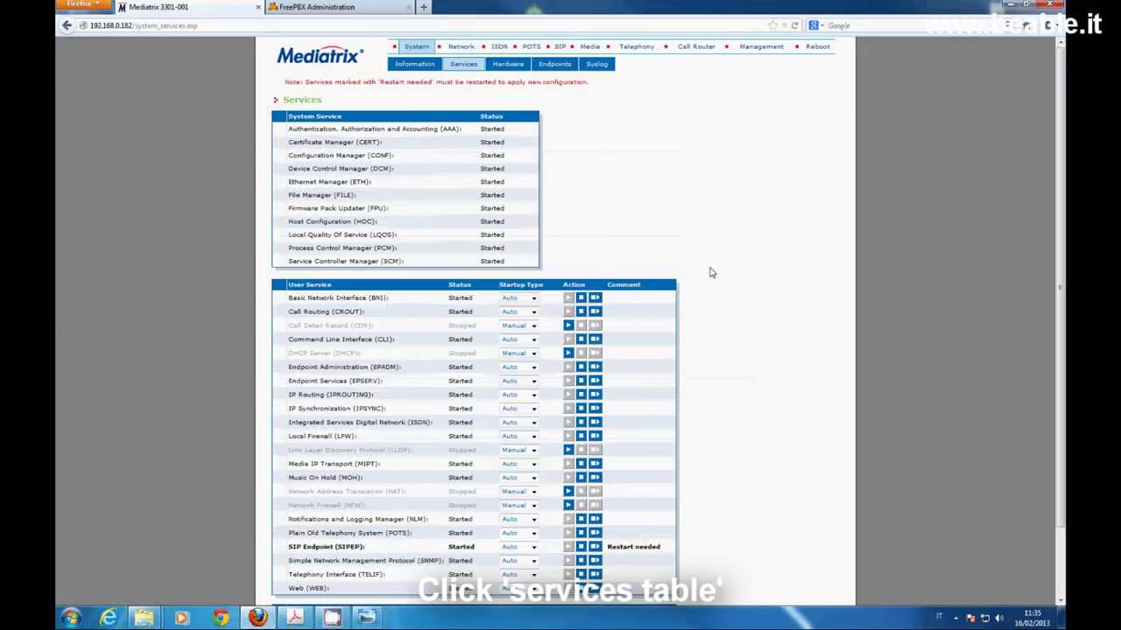
scroll(727, 438, down, 2)
click(565, 550)
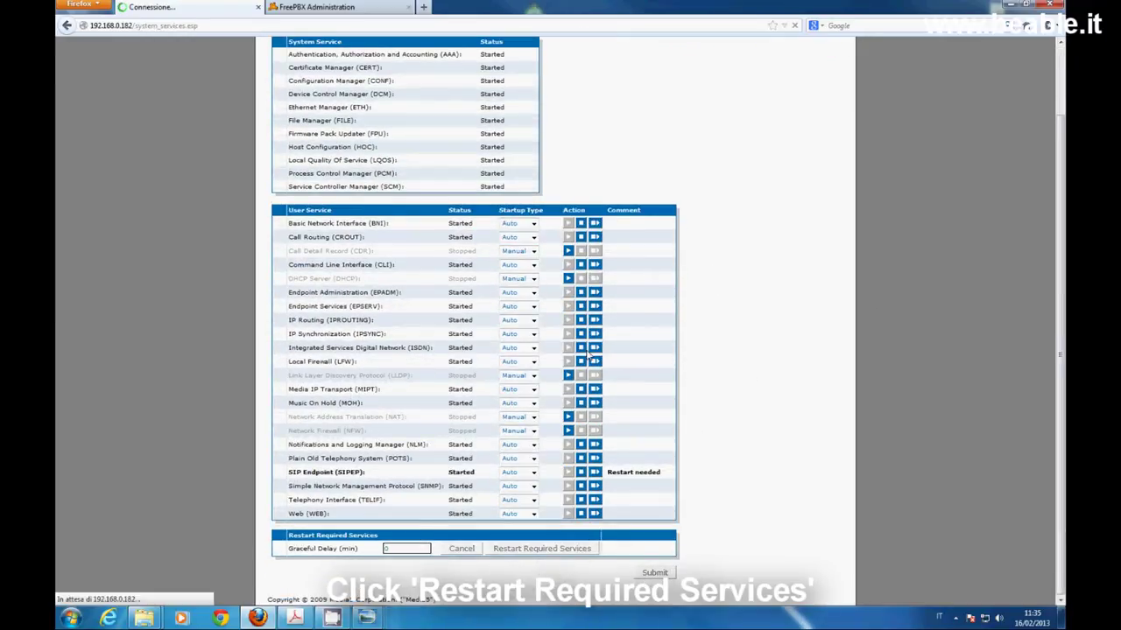
click(458, 121)
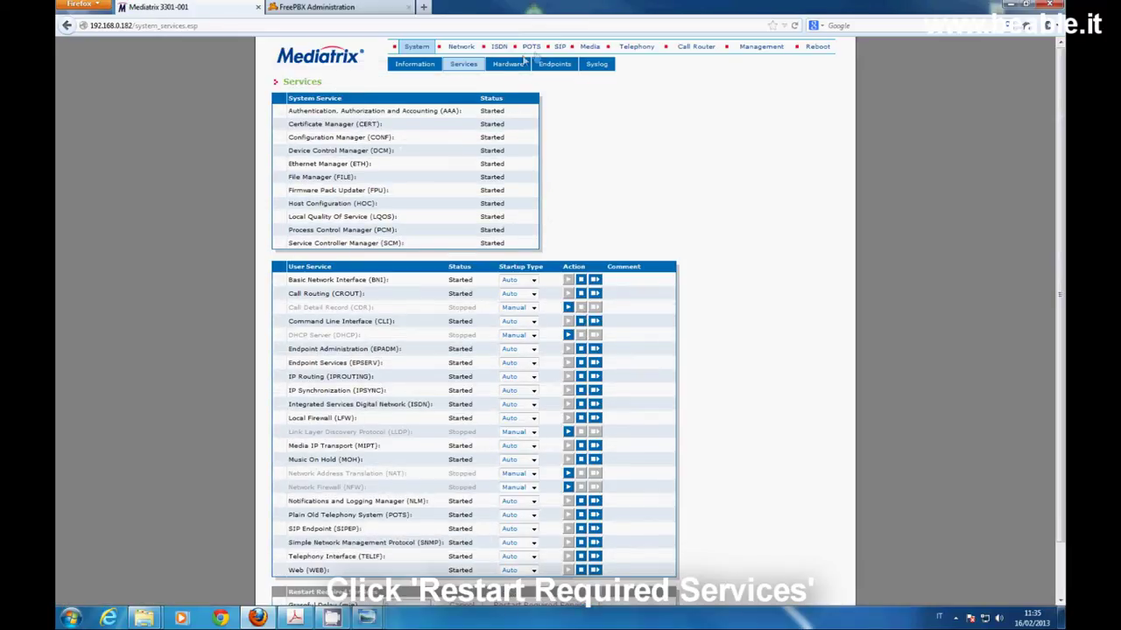
click(563, 47)
click(469, 67)
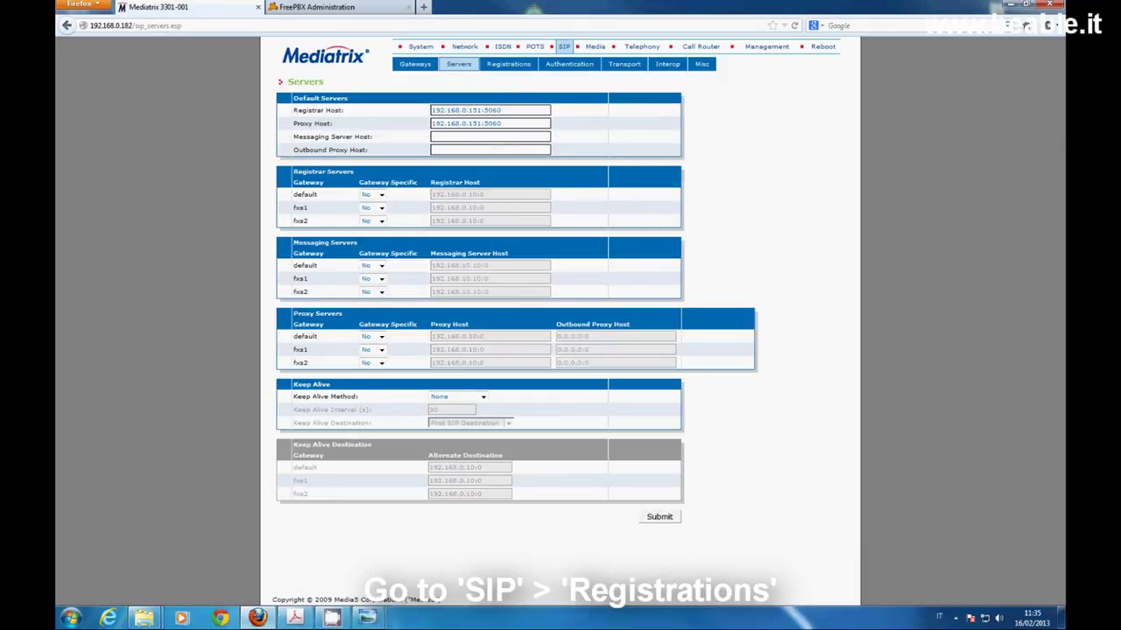
Give Slot3/FXS1 friendly name 'telefono', enable its registration, and assign gateway fxs1
click(517, 66)
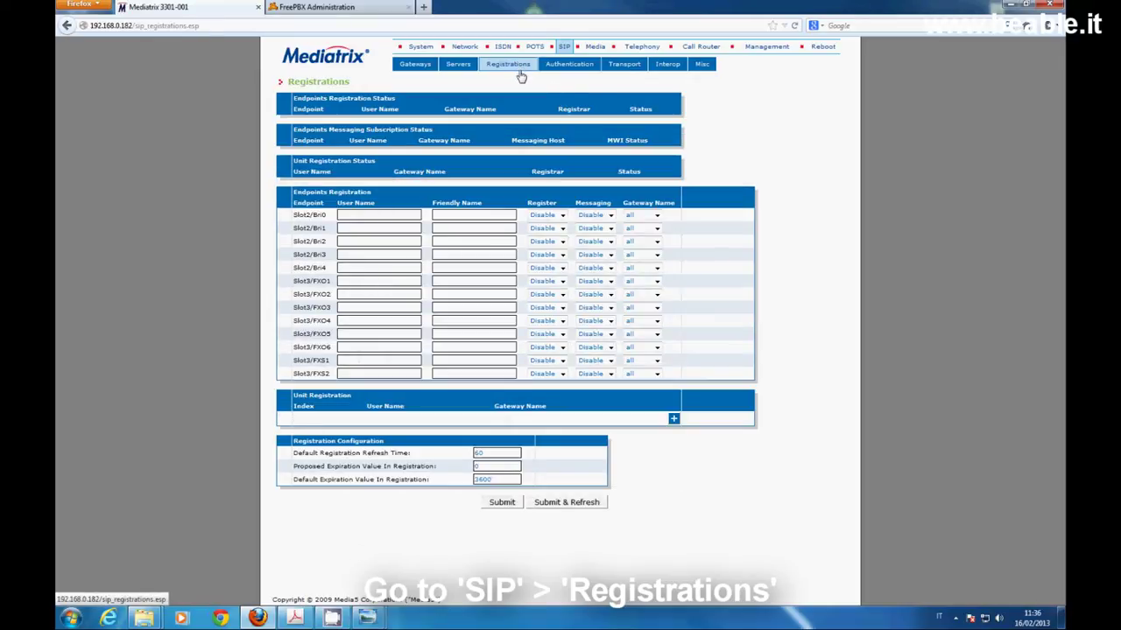
click(348, 363)
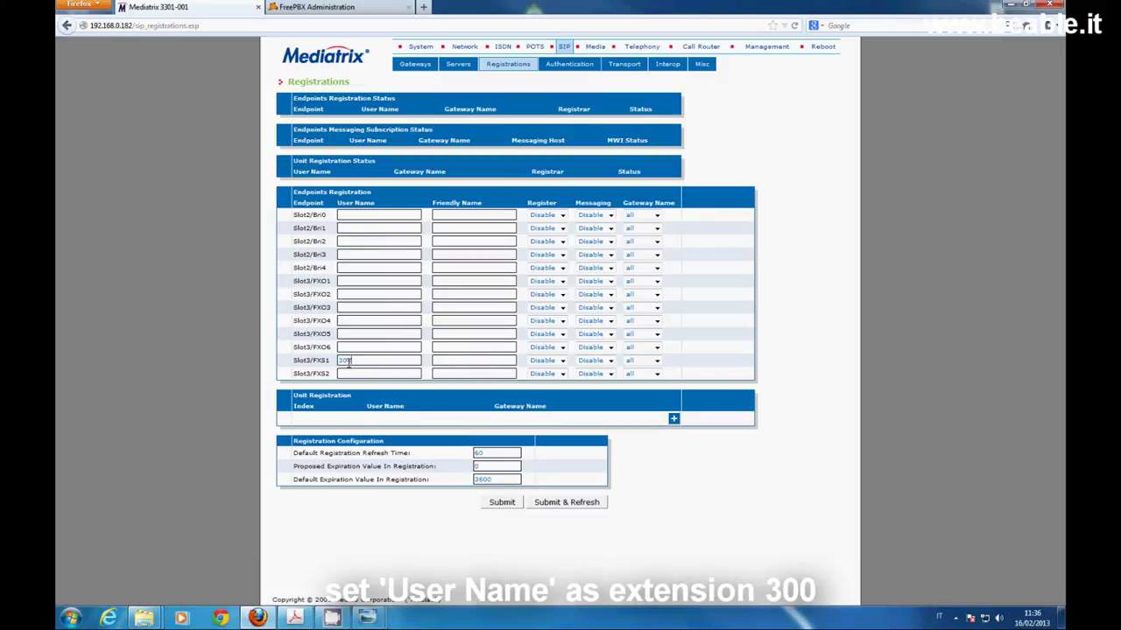
click(454, 359)
text(telefo)
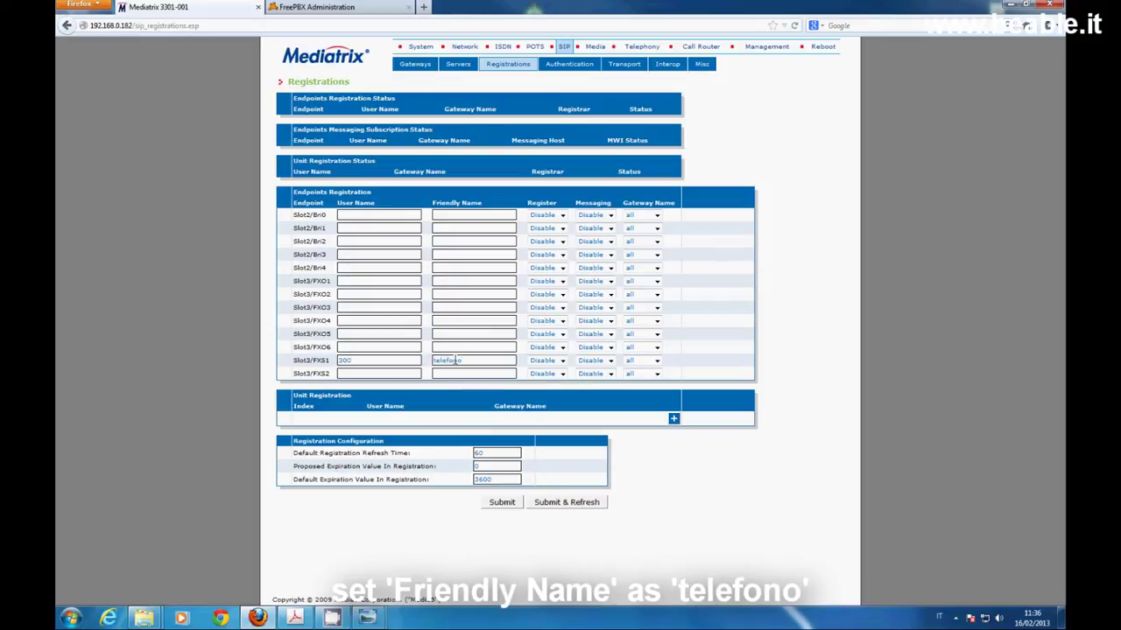
text(no)
click(563, 360)
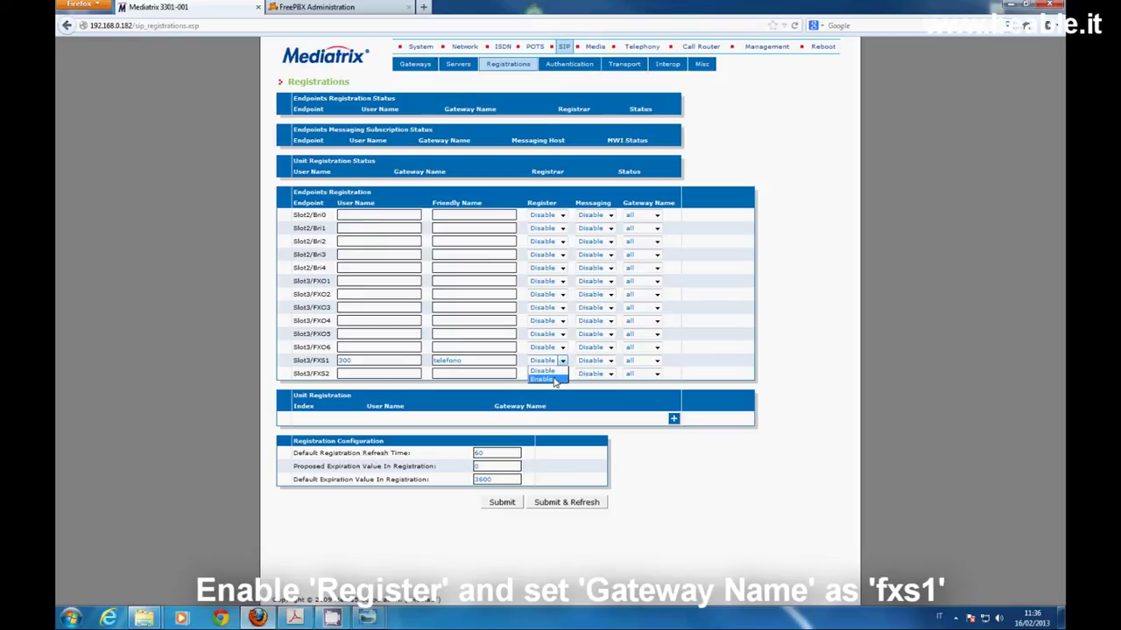
click(553, 381)
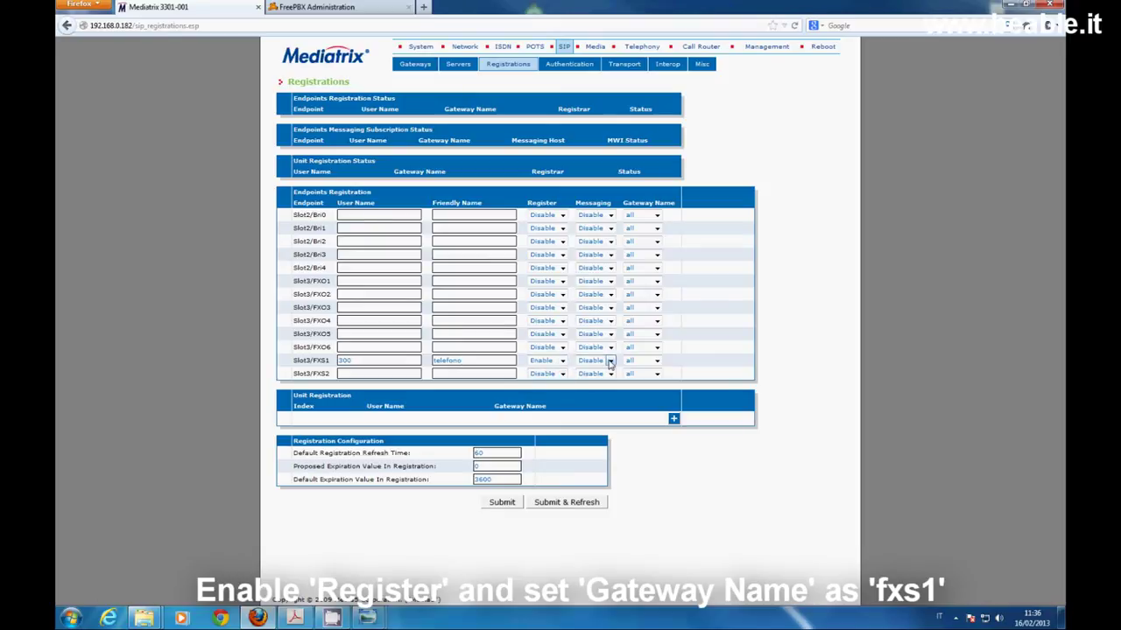
click(656, 362)
click(638, 387)
Set Slot3/FXS2 to user 301, friendly name 'fax', registration enabled, gateway fxs2, then submit
text(301)
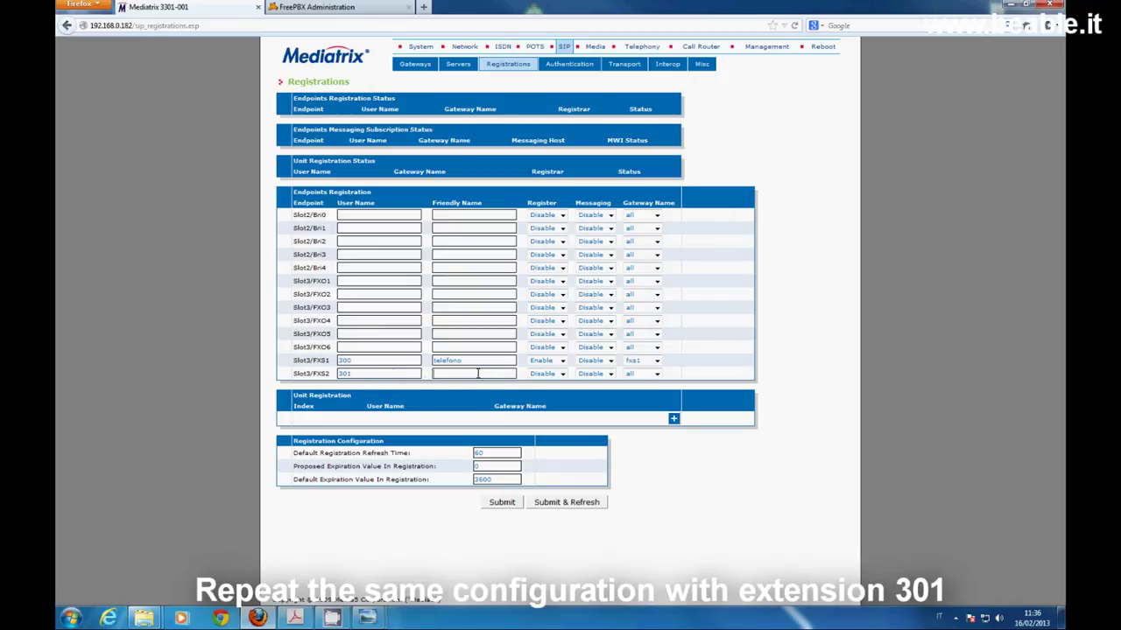
click(477, 373)
text(fax)
click(563, 374)
click(546, 391)
click(658, 375)
click(644, 411)
click(564, 505)
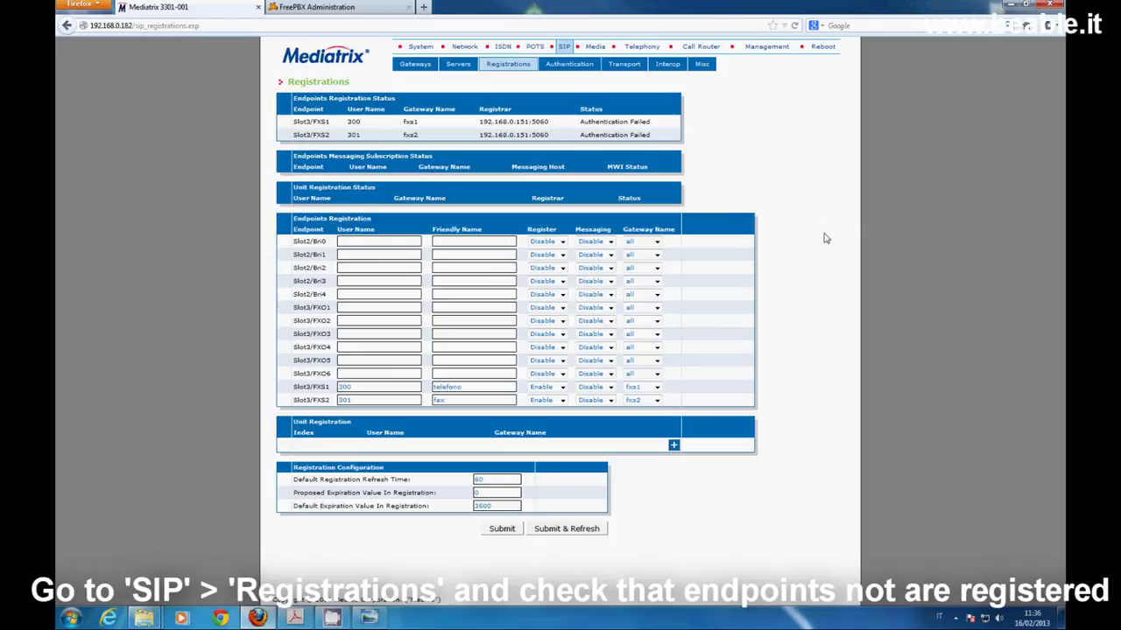
Make the first authentication entry apply to endpoint Slot3/FXS1 and submit it
click(581, 68)
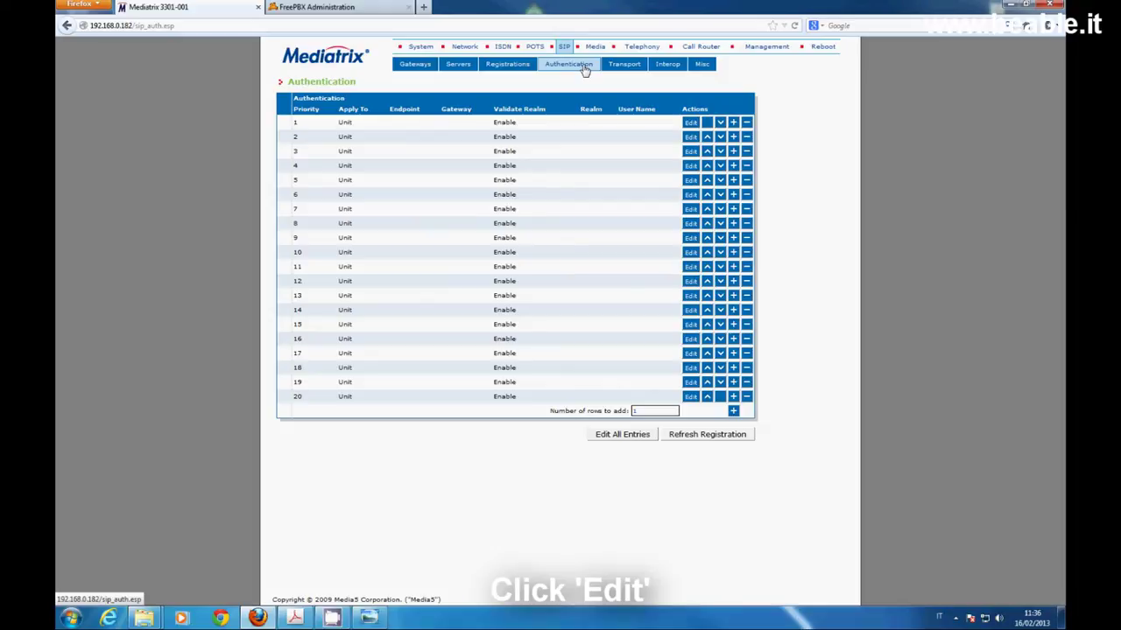
click(691, 124)
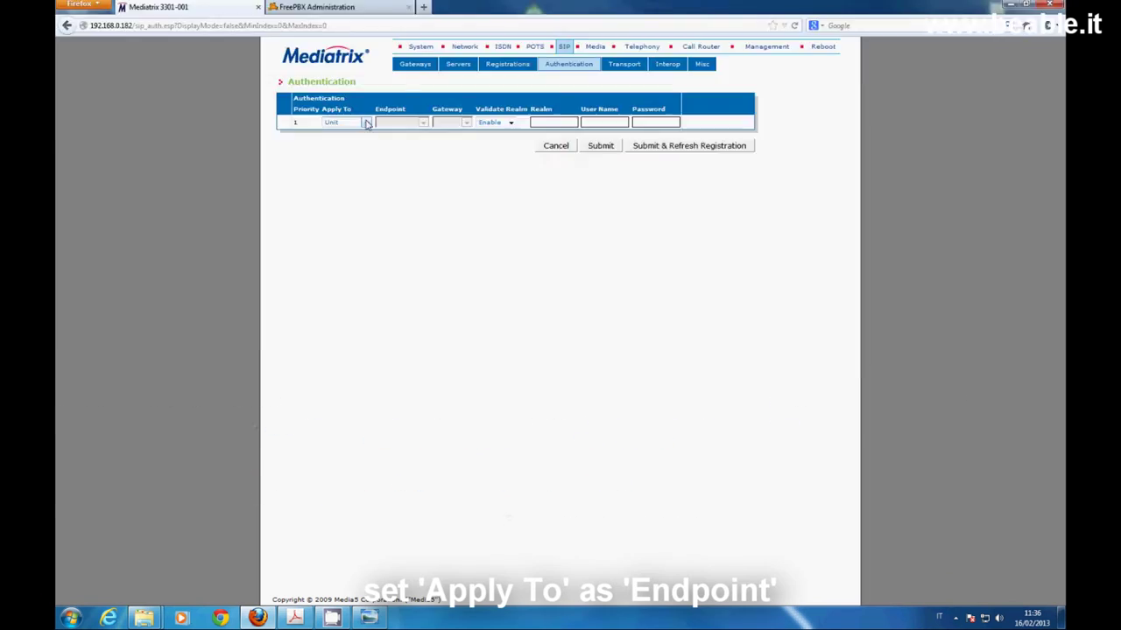
click(367, 123)
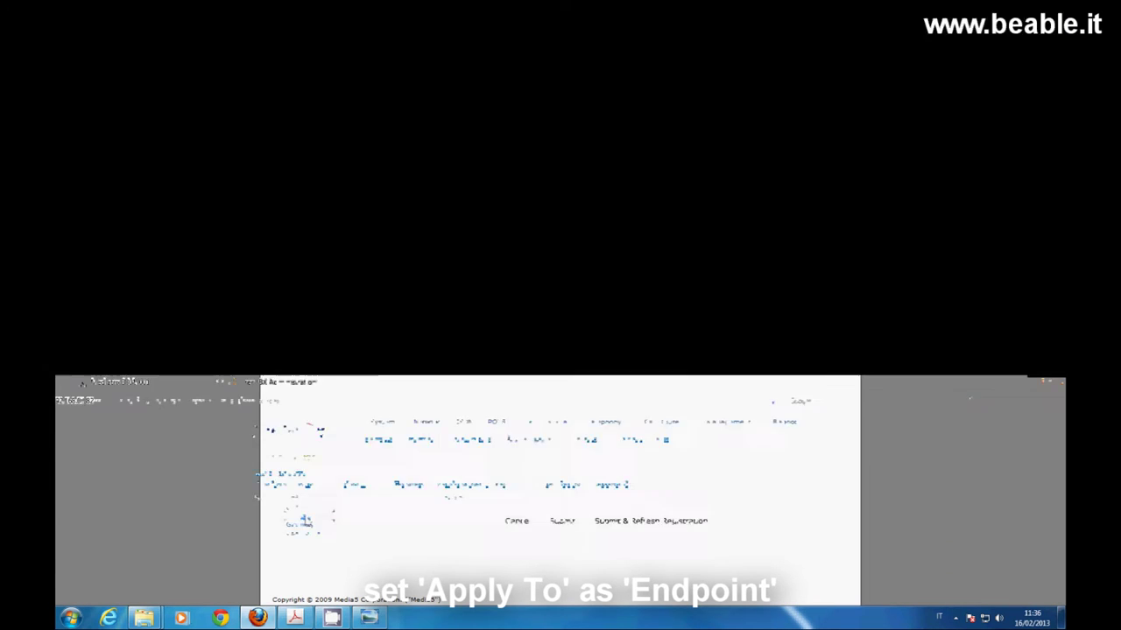
click(343, 143)
click(422, 123)
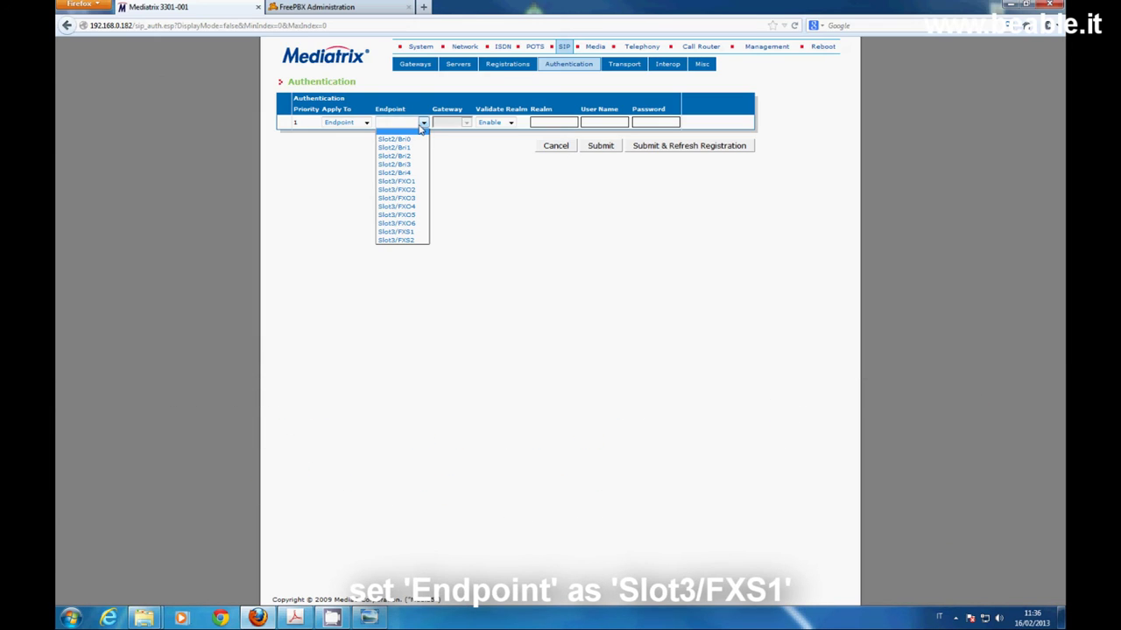
click(411, 231)
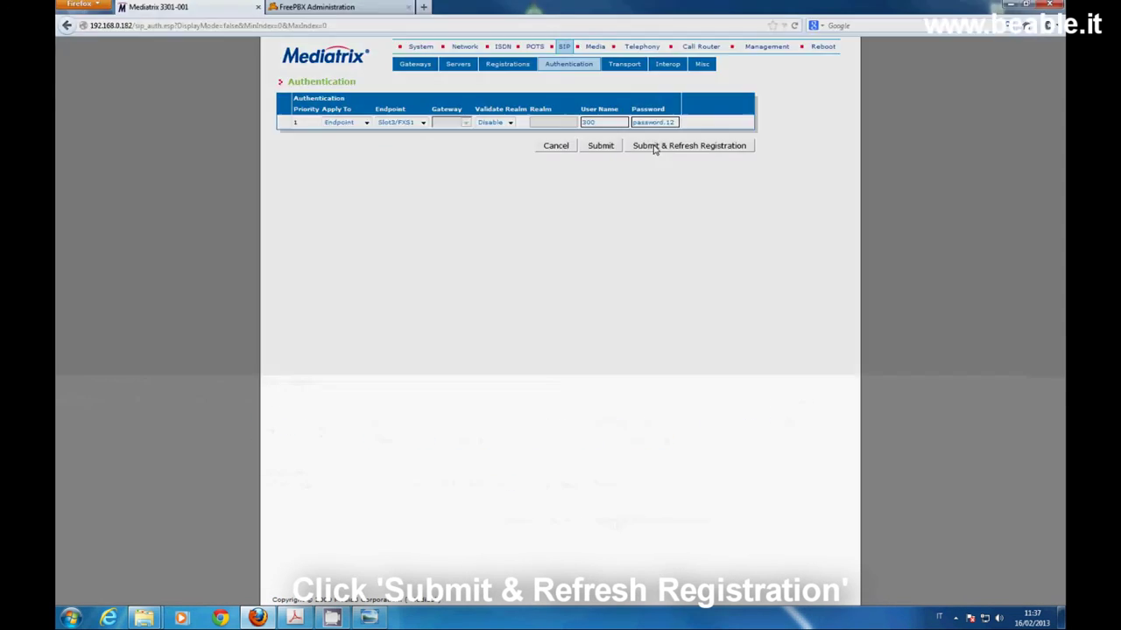
click(652, 147)
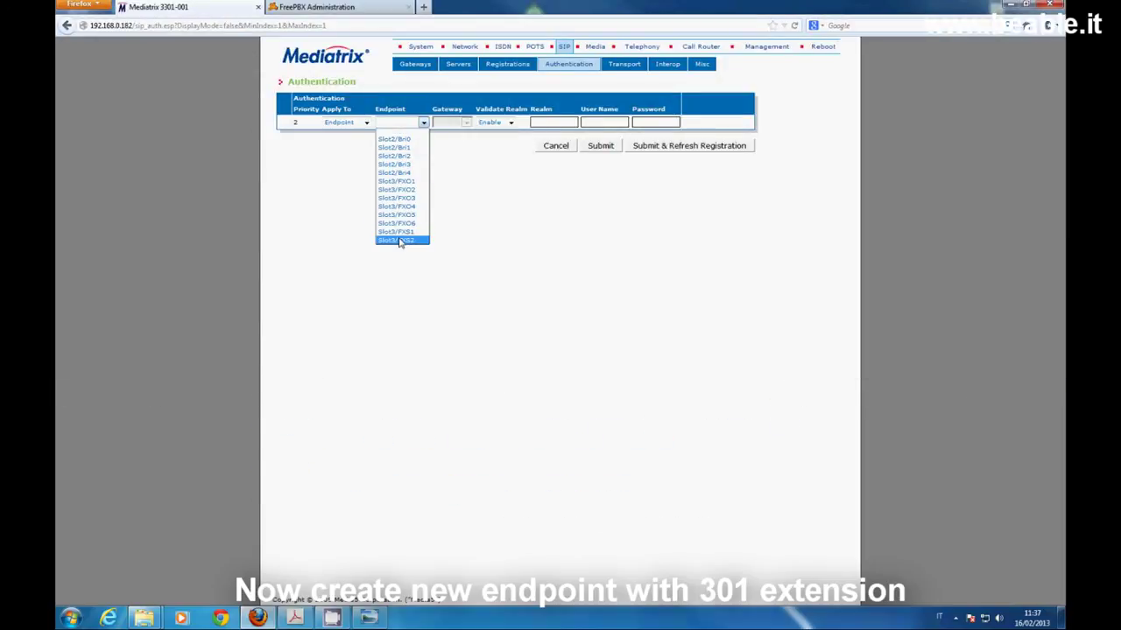
Point the second entry at Slot3/FXS2 with realm validation disabled and its user name, then submit
click(399, 240)
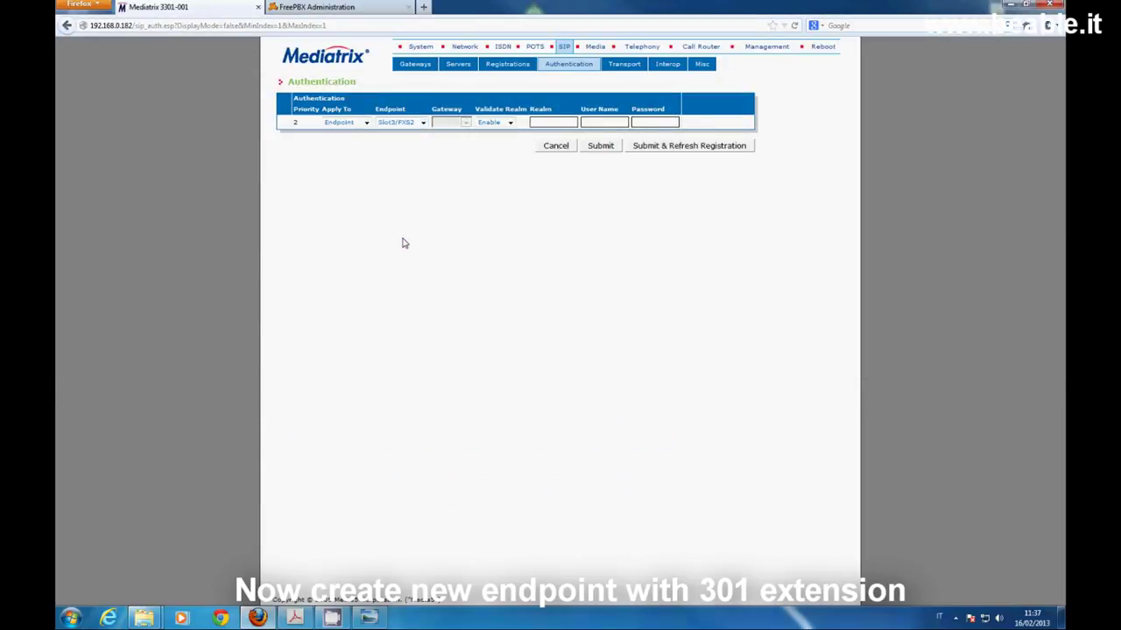
click(510, 122)
click(504, 141)
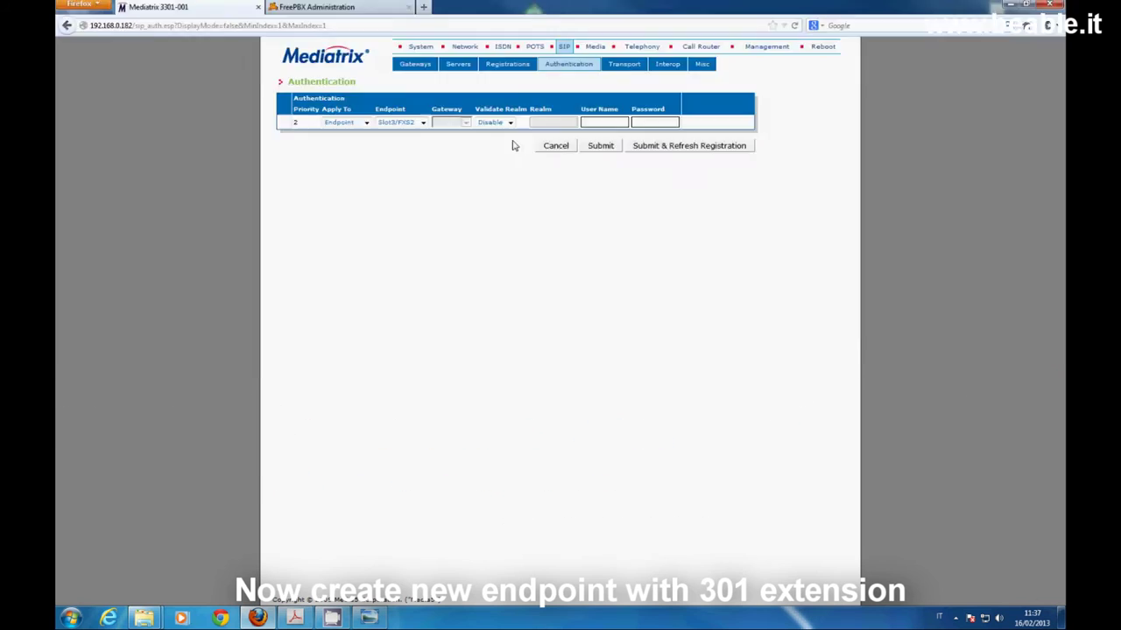
click(606, 120)
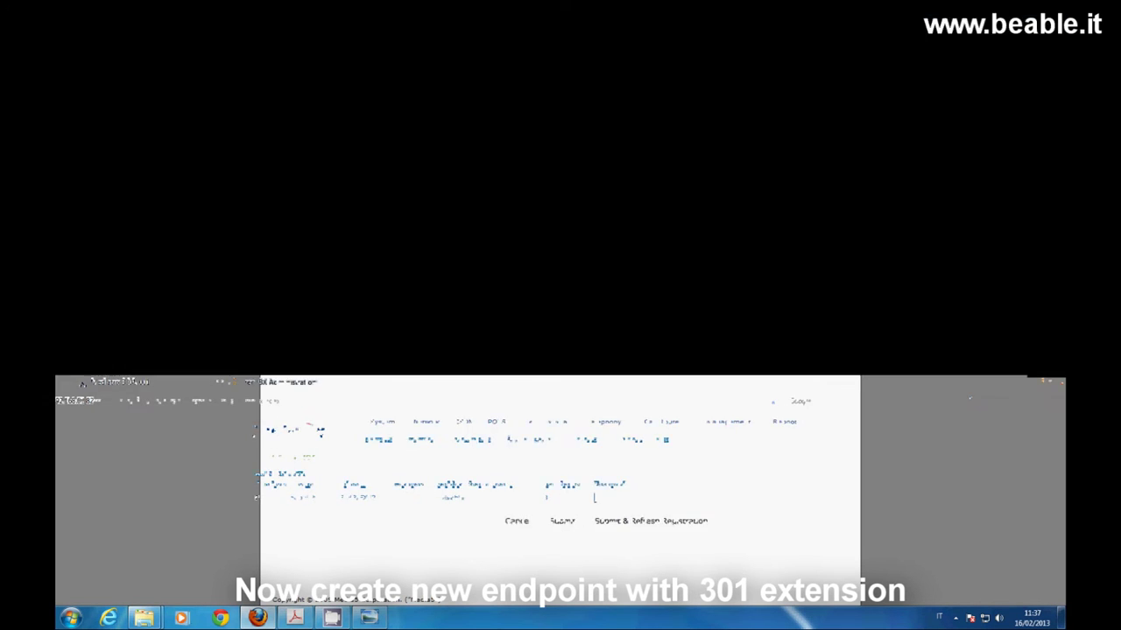
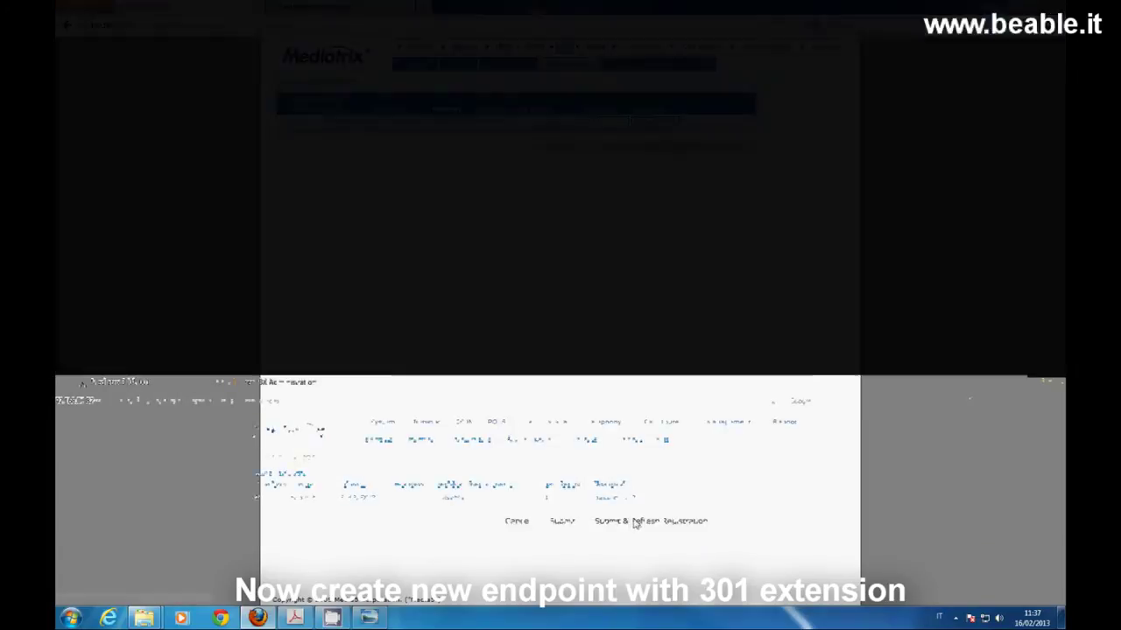
click(669, 149)
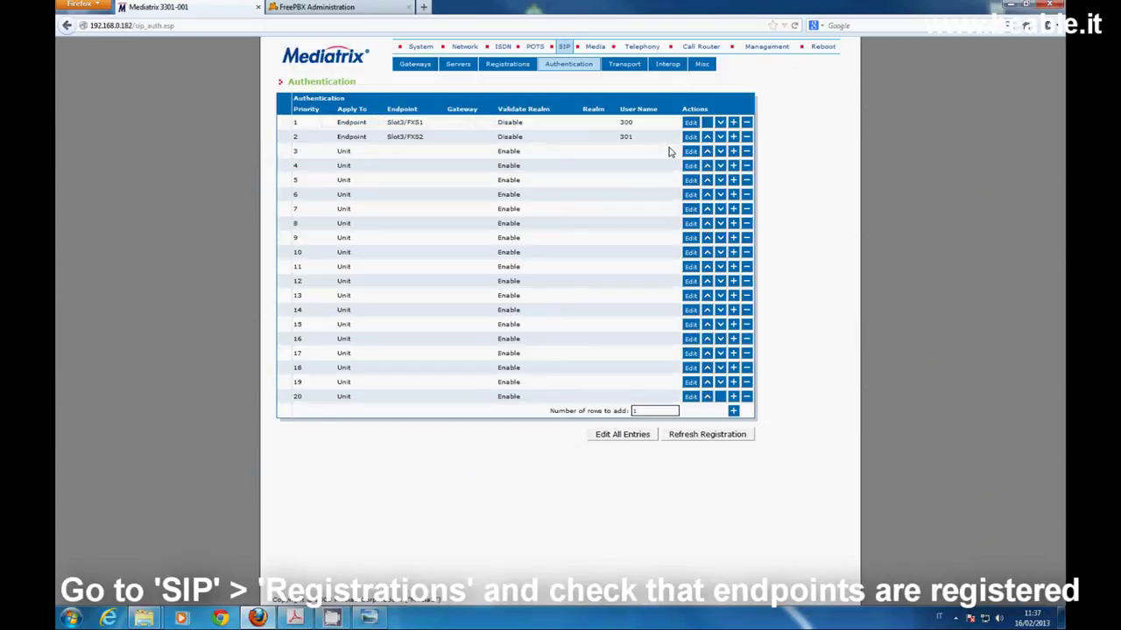
Verify in FreePBX Sip Info that peers 300 and 301 are OK, then return to Mediatrix
click(506, 66)
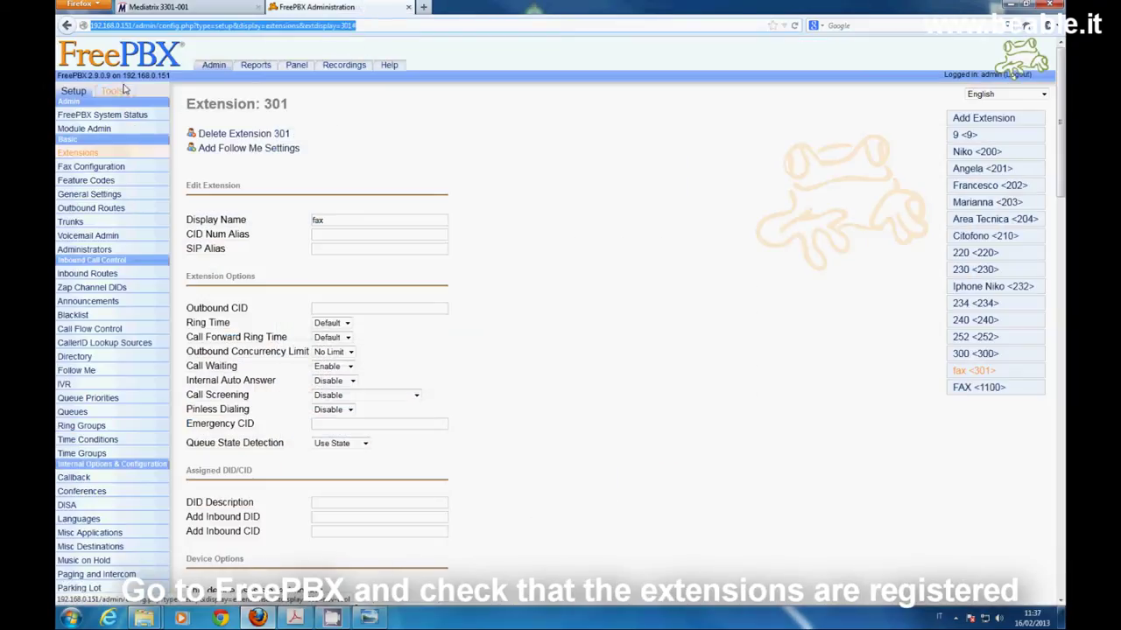
click(111, 91)
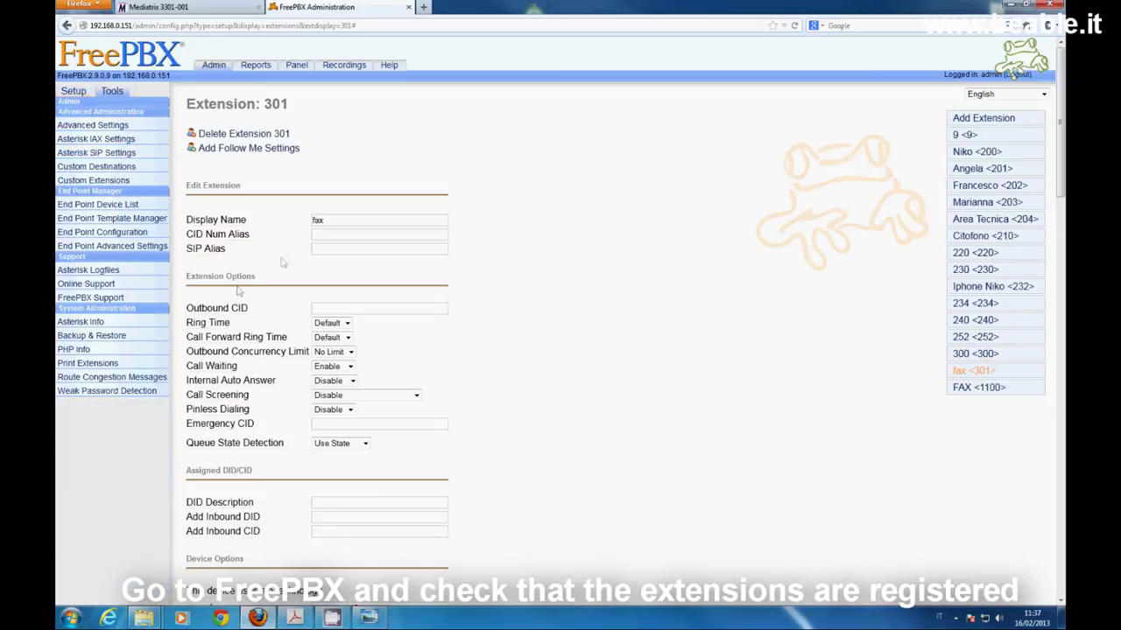
click(86, 322)
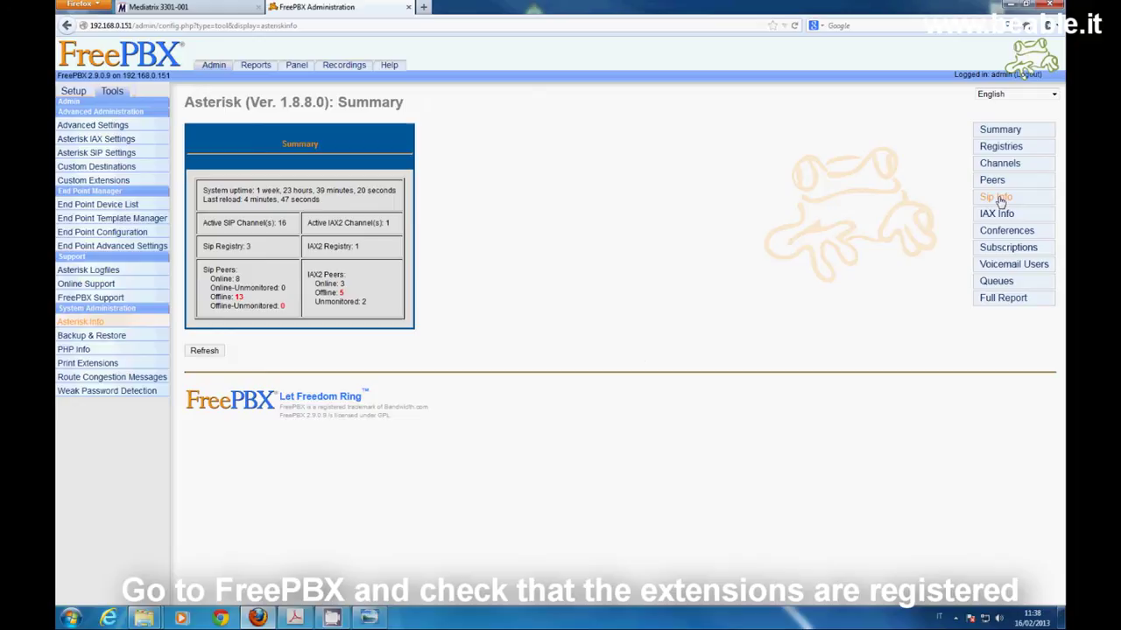
click(996, 198)
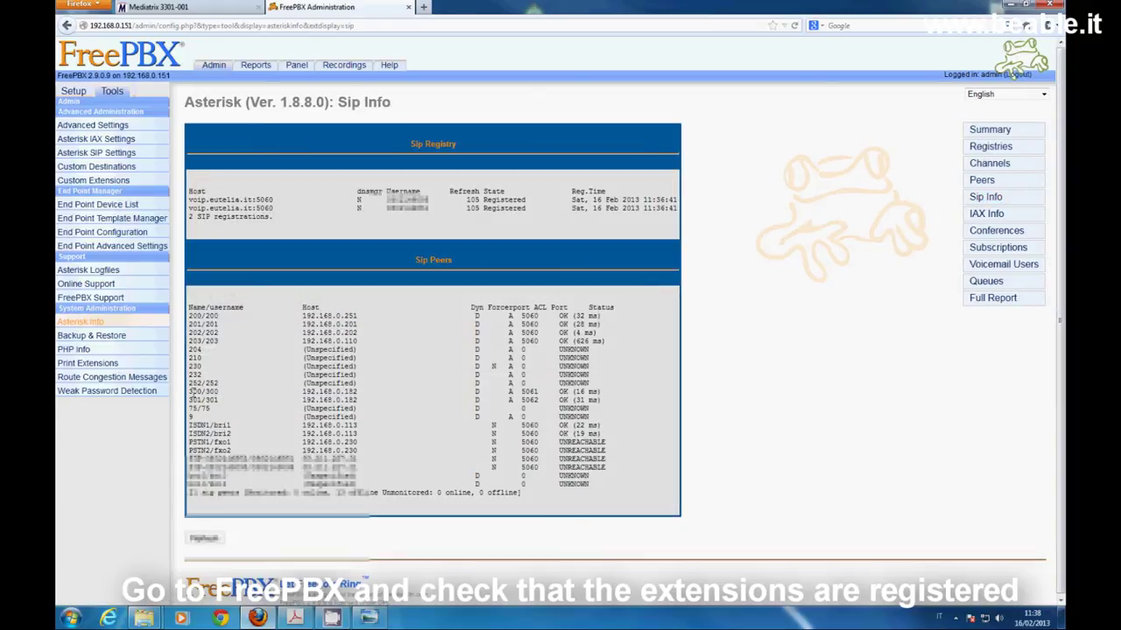
drag(188, 391, 609, 407)
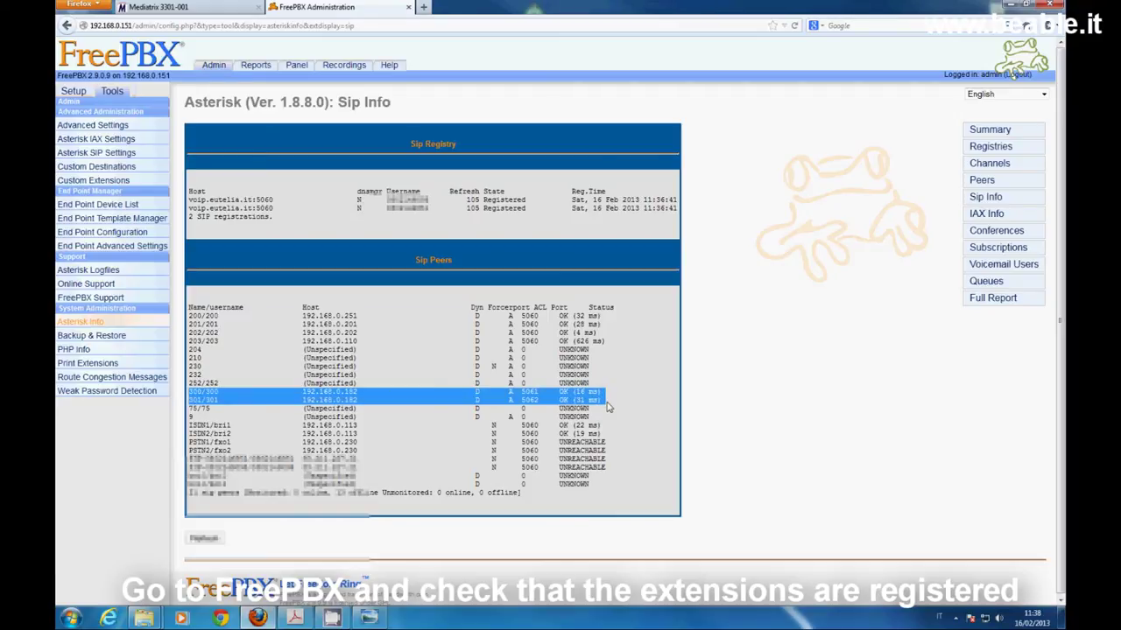
click(193, 7)
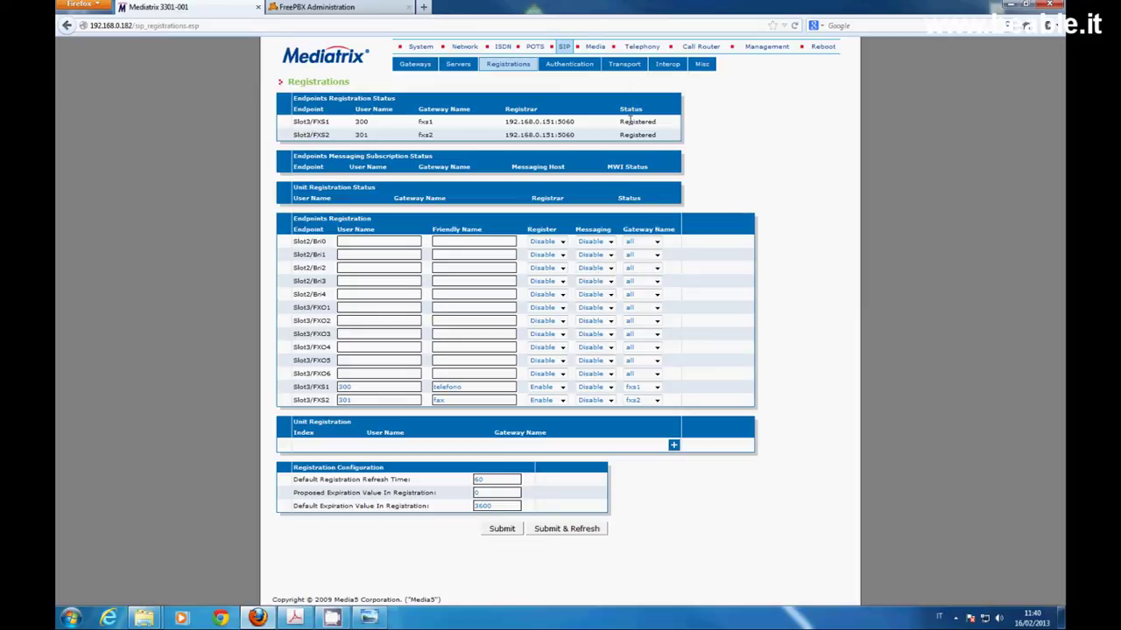
Enable 'Add SIP Transport in Registration' on SIP Transport and submit
click(624, 66)
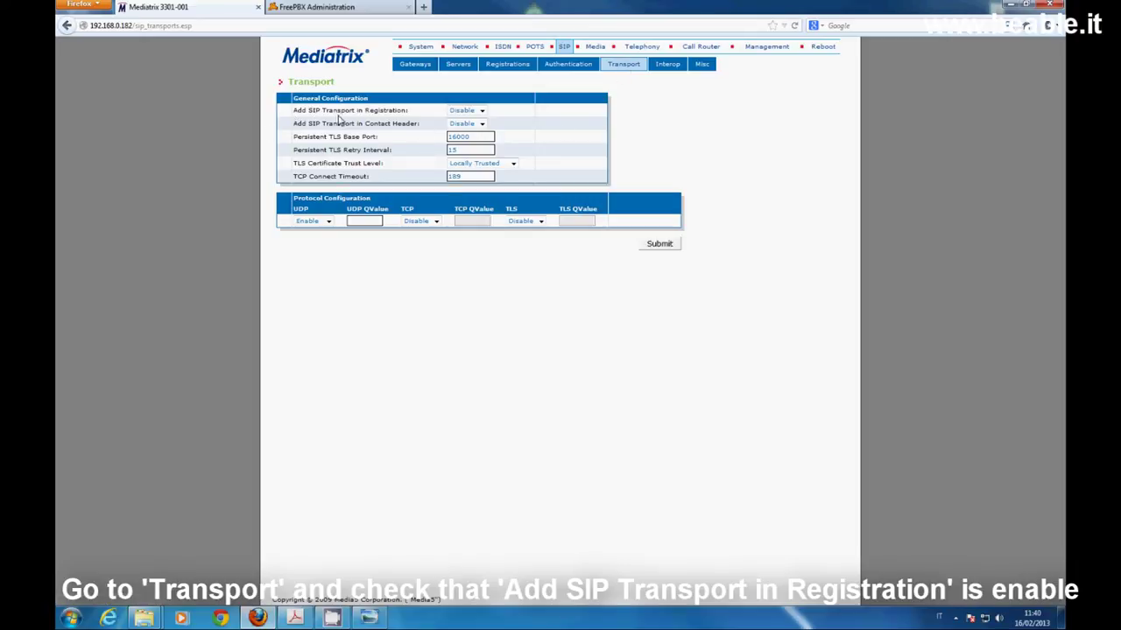
click(484, 113)
click(464, 129)
click(671, 246)
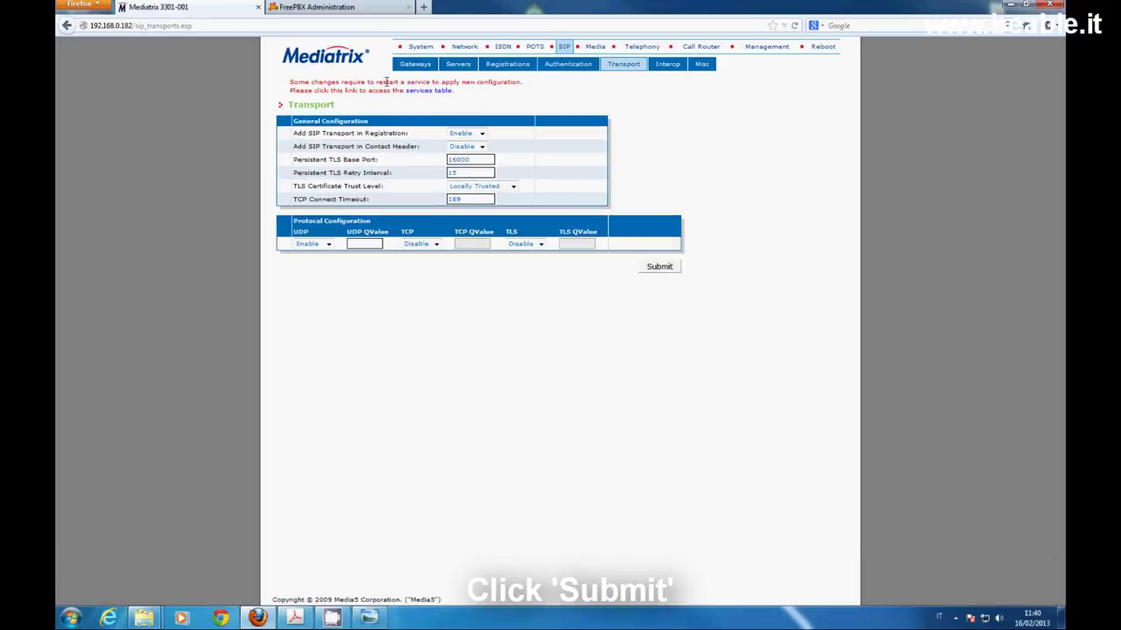
Restart the required services so SIP Endpoint is Started again
click(422, 92)
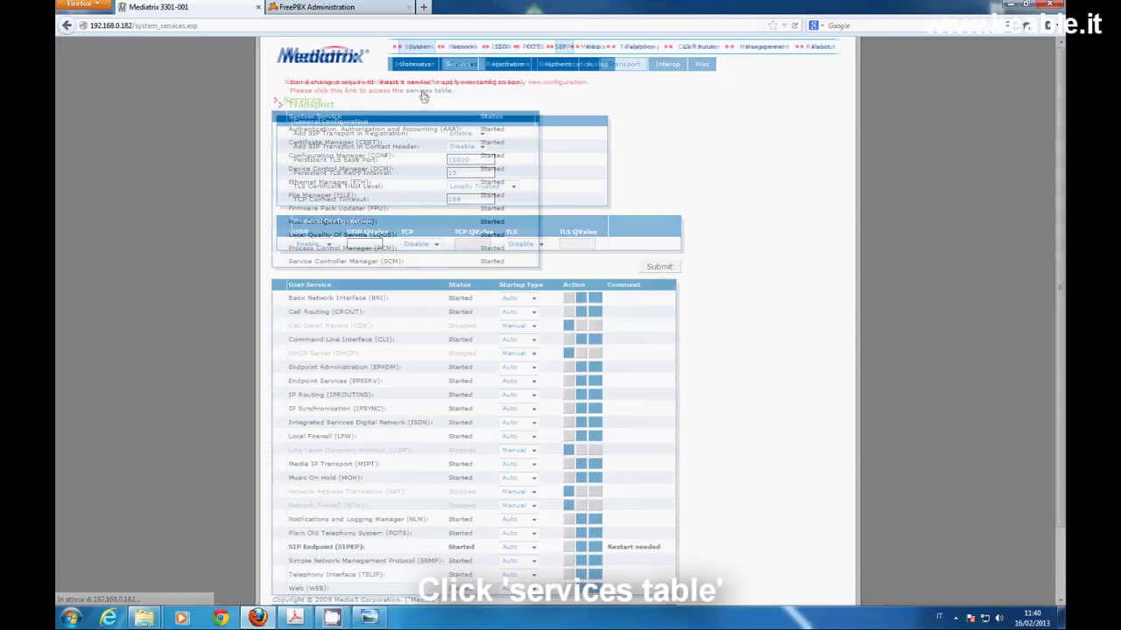
scroll(631, 126, down, 2)
click(538, 548)
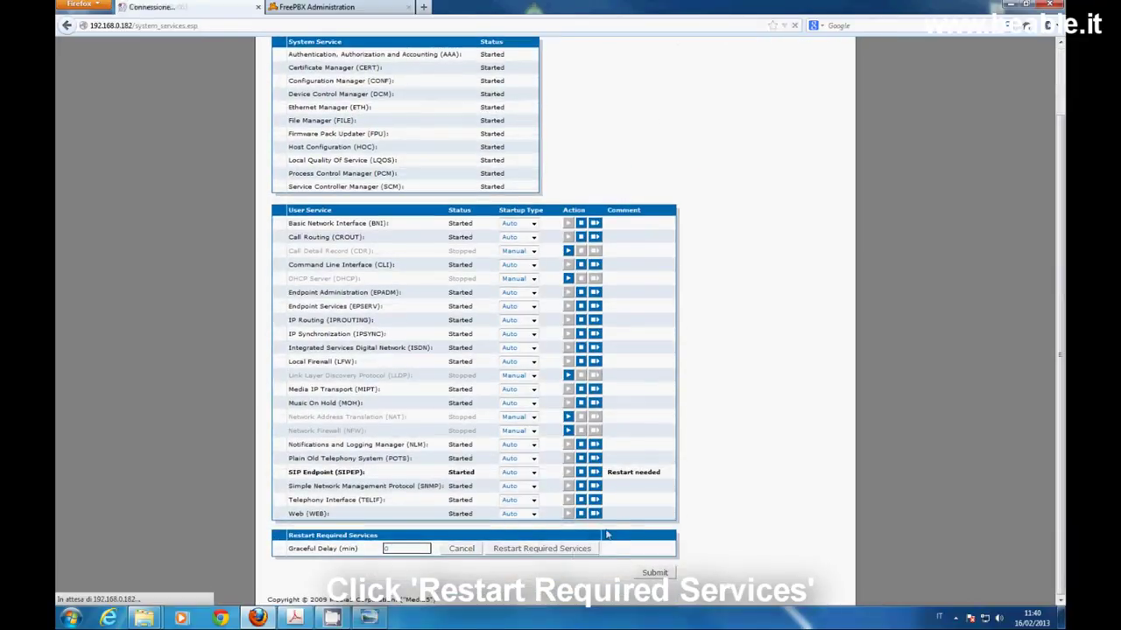
click(461, 121)
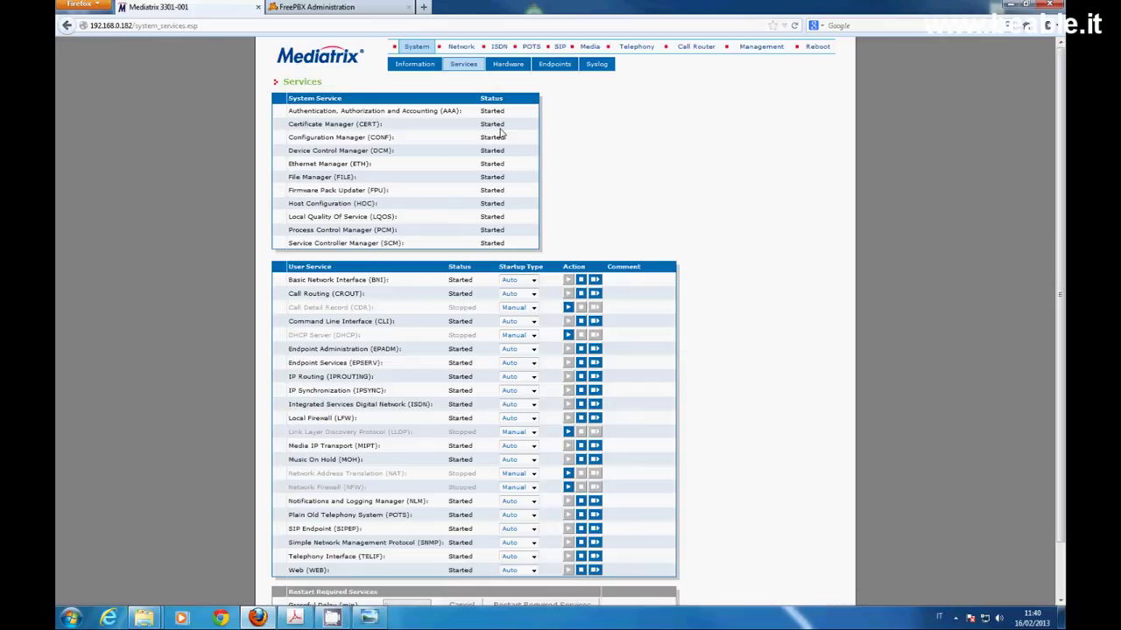
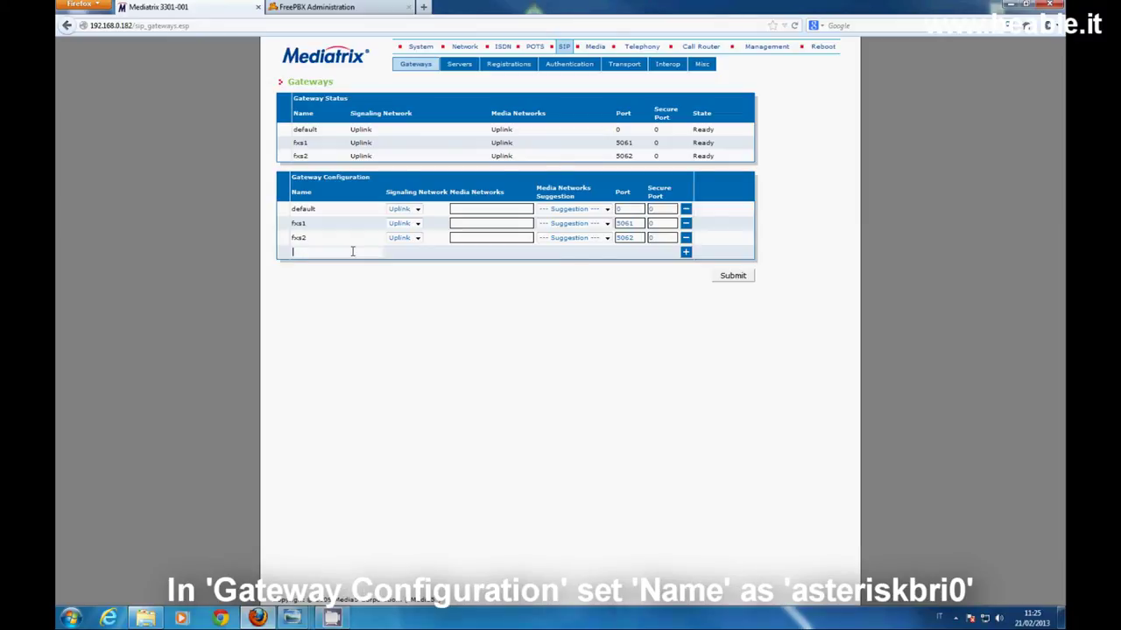
Add SIP gateway asteriskbri0 with port 5070 and submit it
text(asterisk)
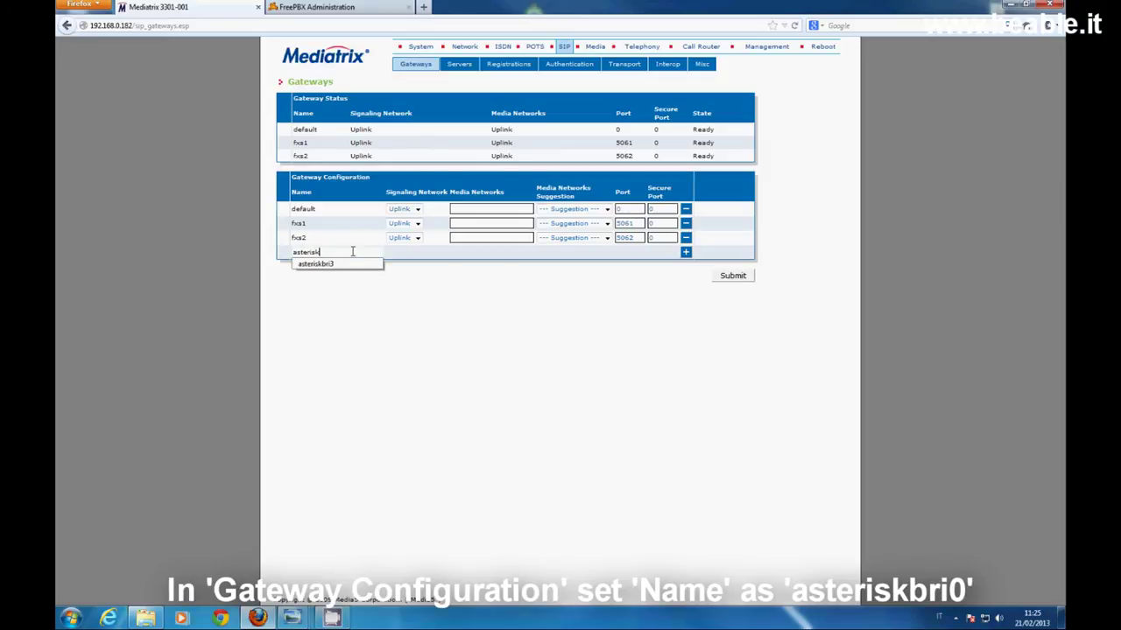
text(bri0)
key(BackSpace)
text(kbri1)
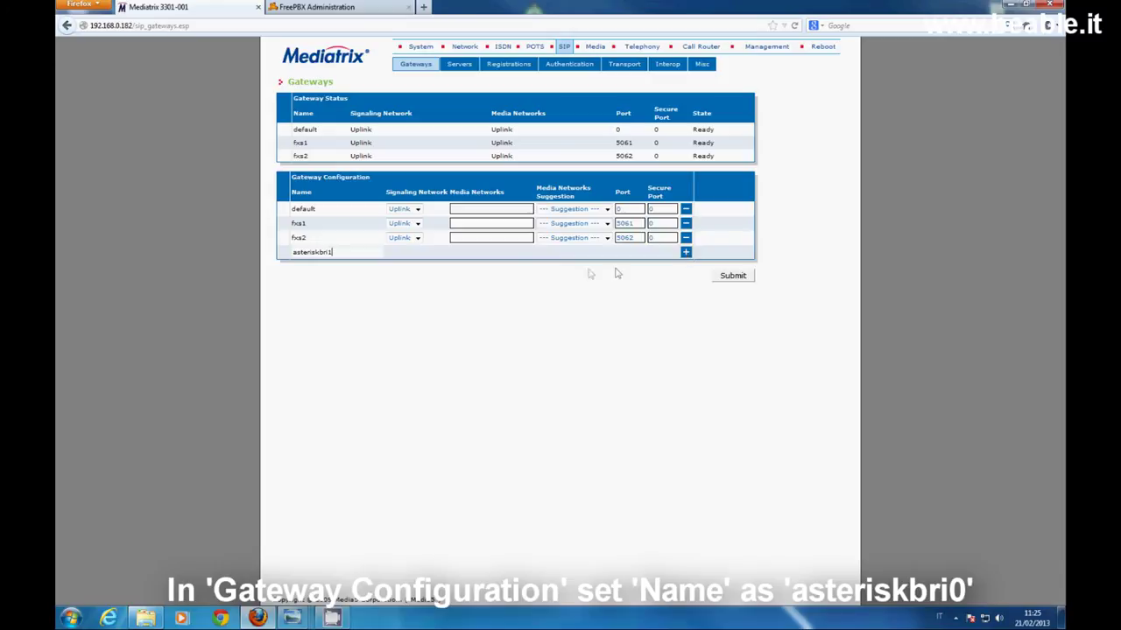
drag(329, 252, 338, 252)
text(0)
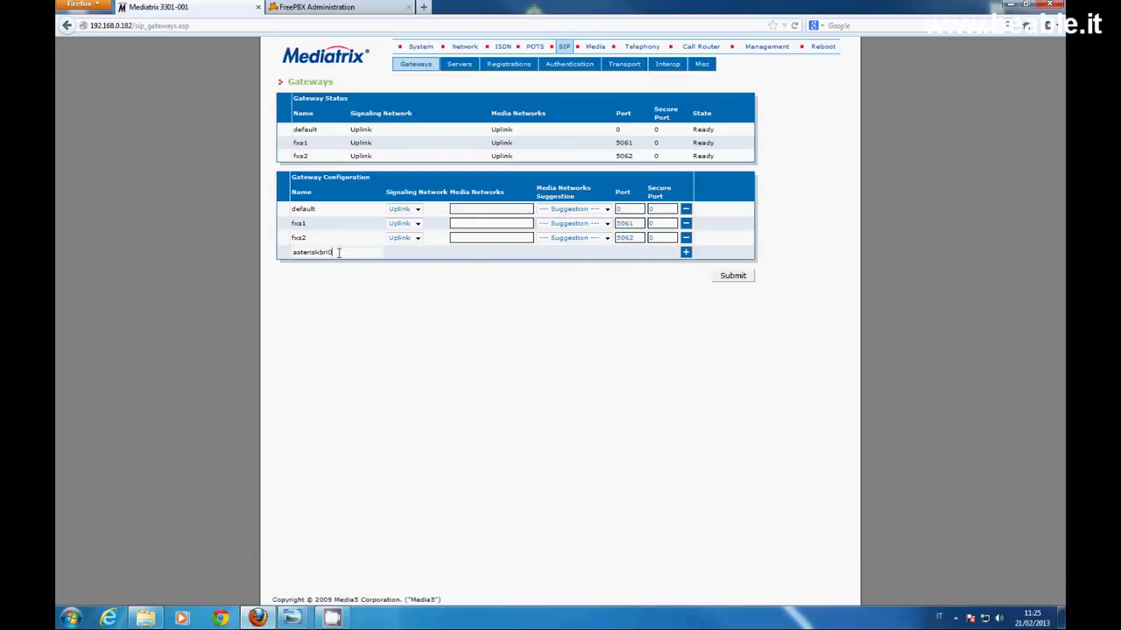
click(686, 252)
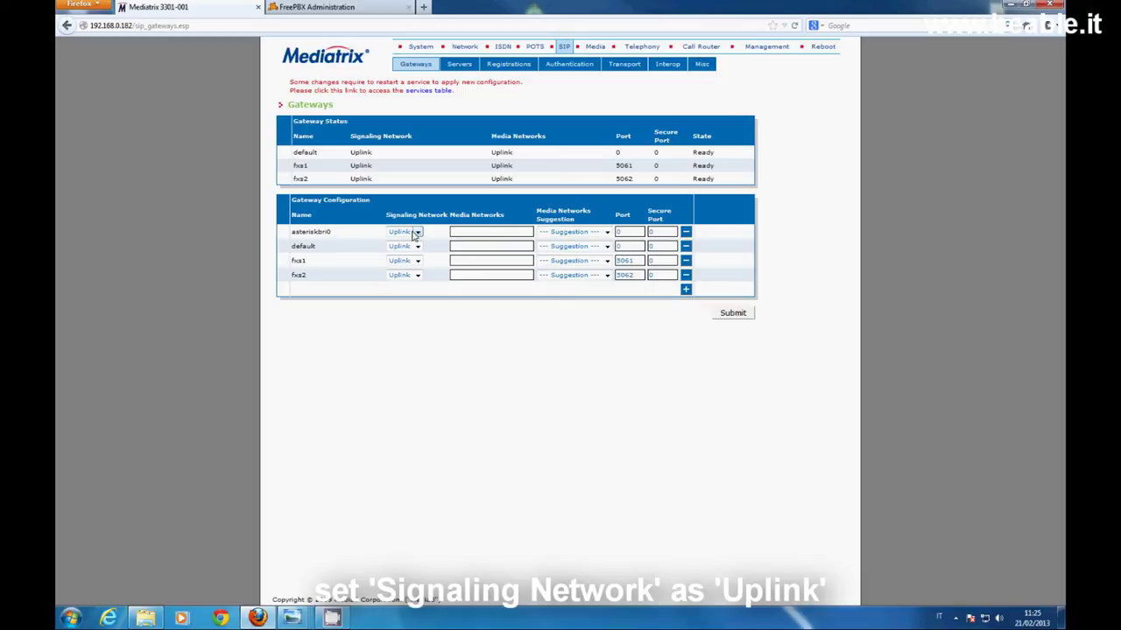
double_click(630, 231)
text(5070)
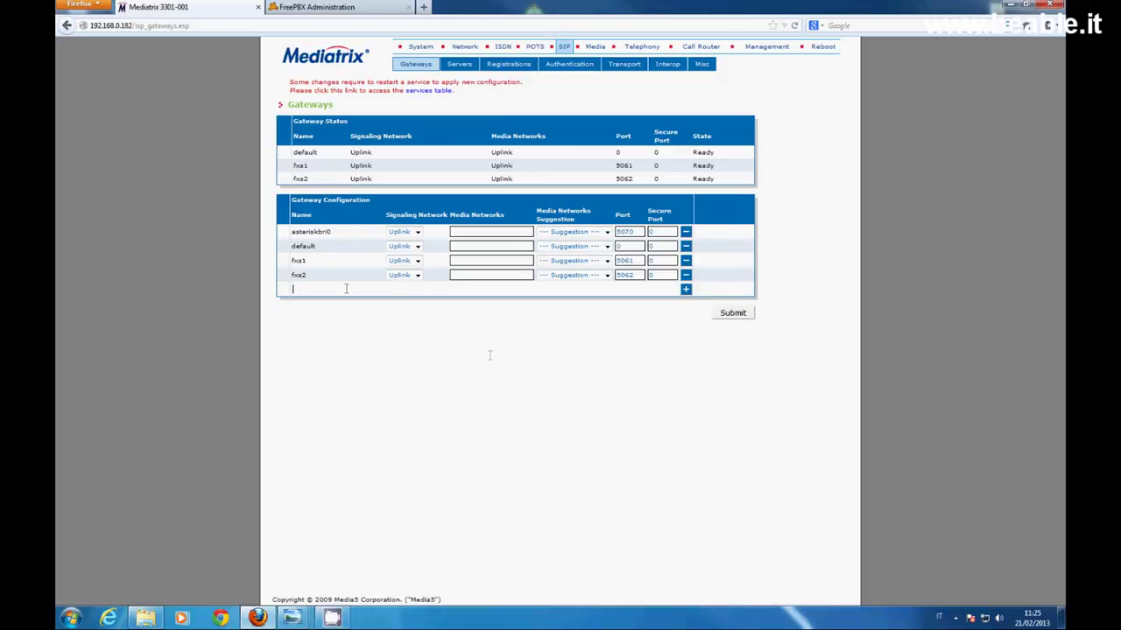
click(736, 318)
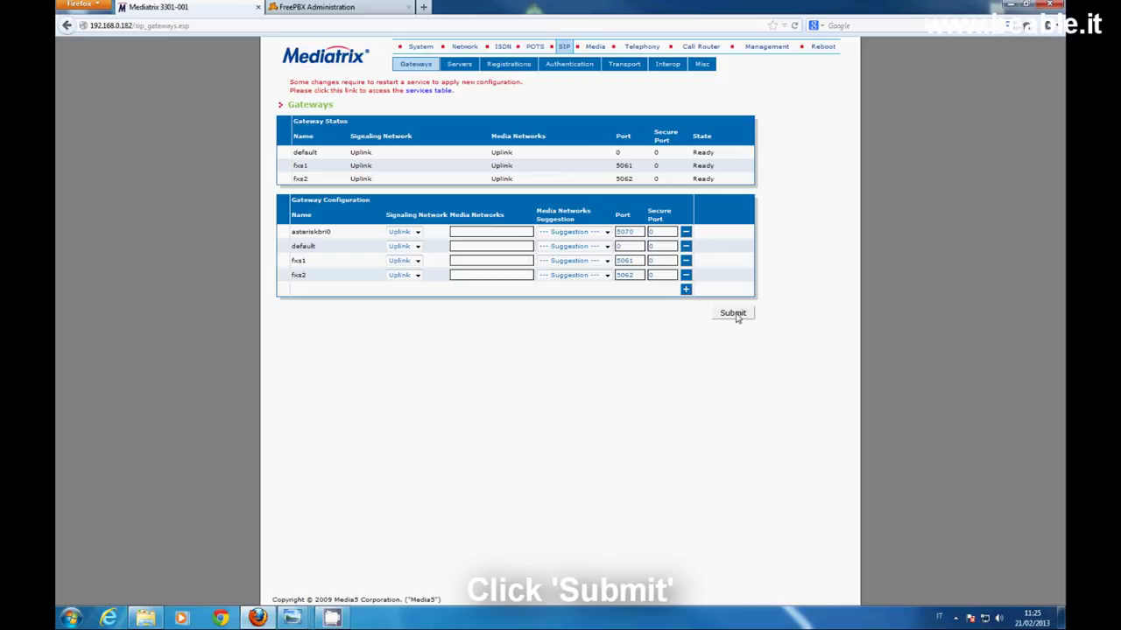
Restart the required services, refresh their status, and return to the SIP pages
click(430, 90)
scroll(554, 313, down, 2)
click(543, 552)
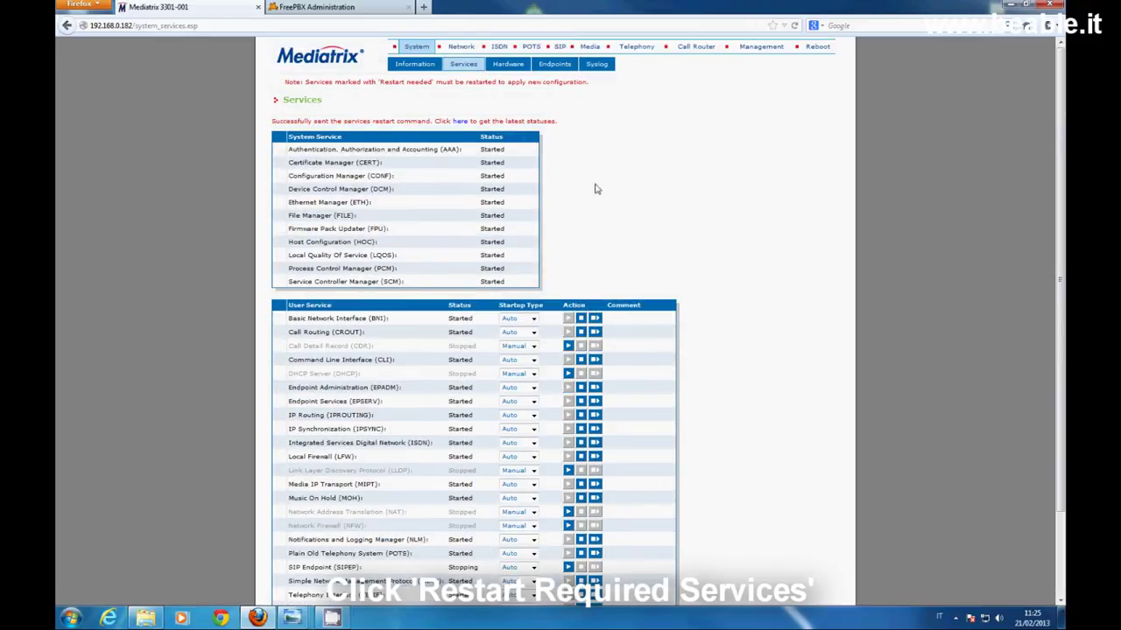
click(459, 121)
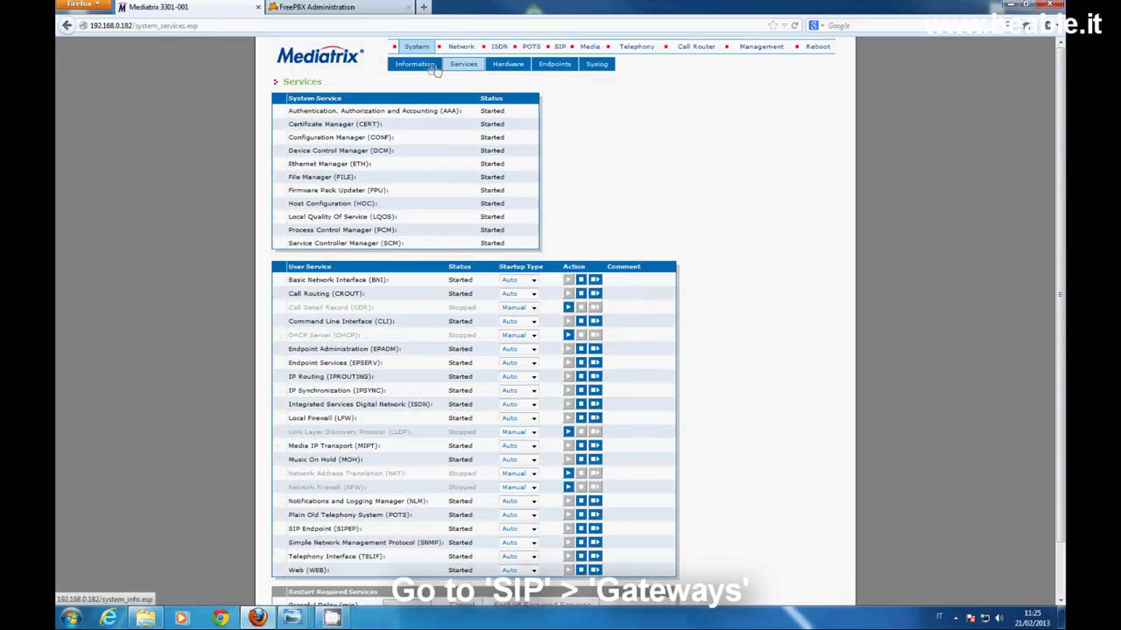
click(559, 46)
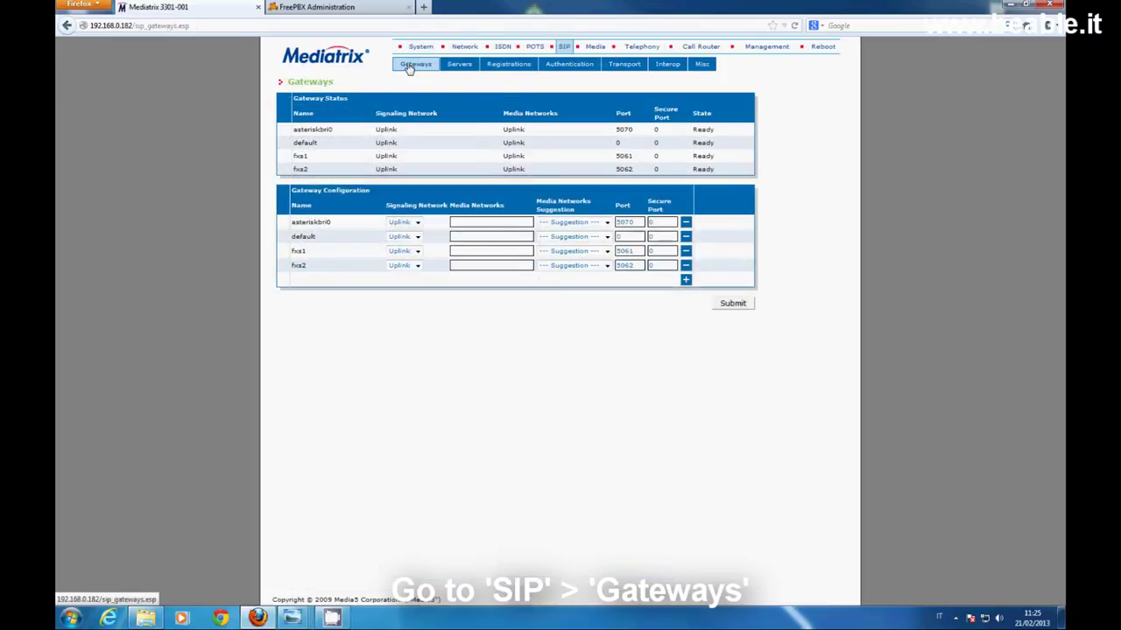
Add SIP gateway asteriskbri1 with port 5071 and submit it
click(324, 278)
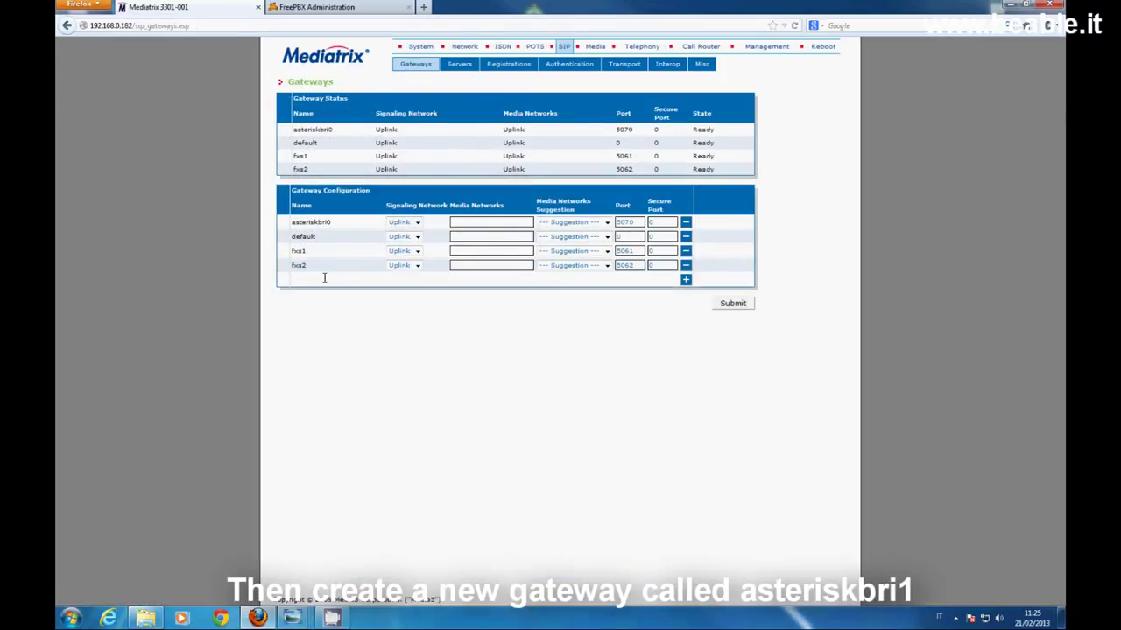
text(asteriskbri1)
click(686, 281)
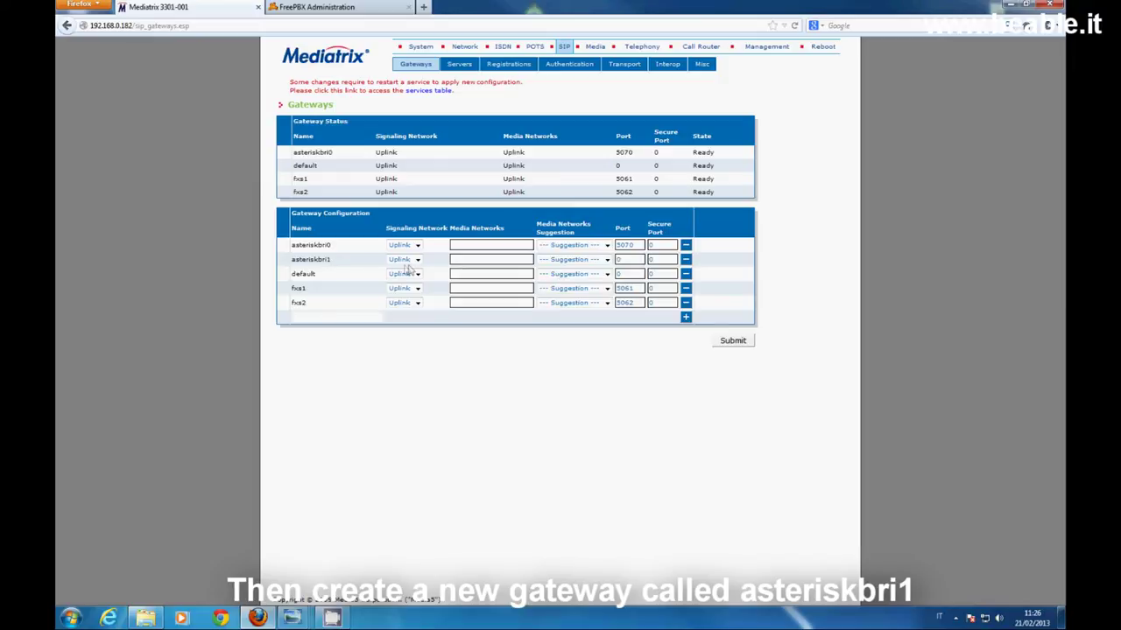
double_click(632, 259)
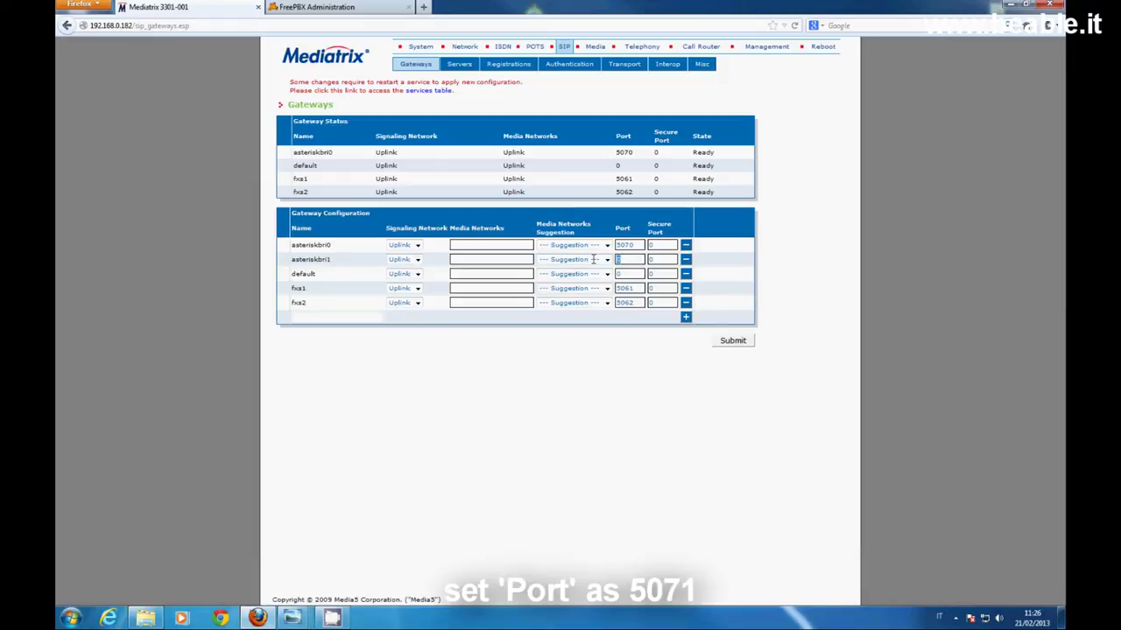
text(5071)
click(724, 343)
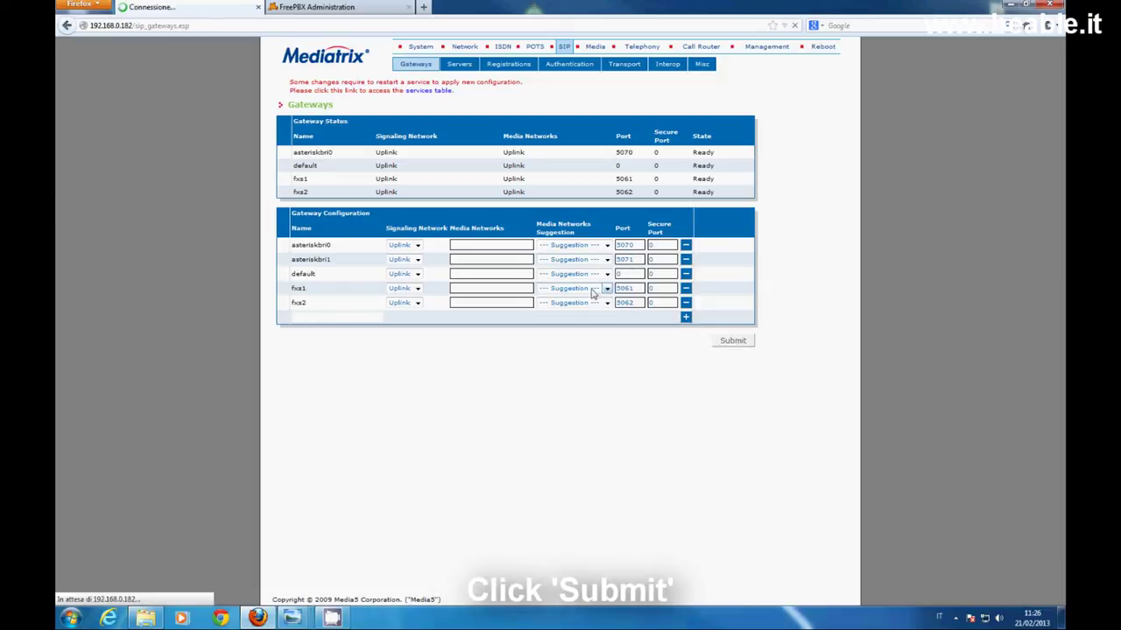
Refresh the services table status, then switch over to FreePBX
click(429, 91)
scroll(604, 372, down, 2)
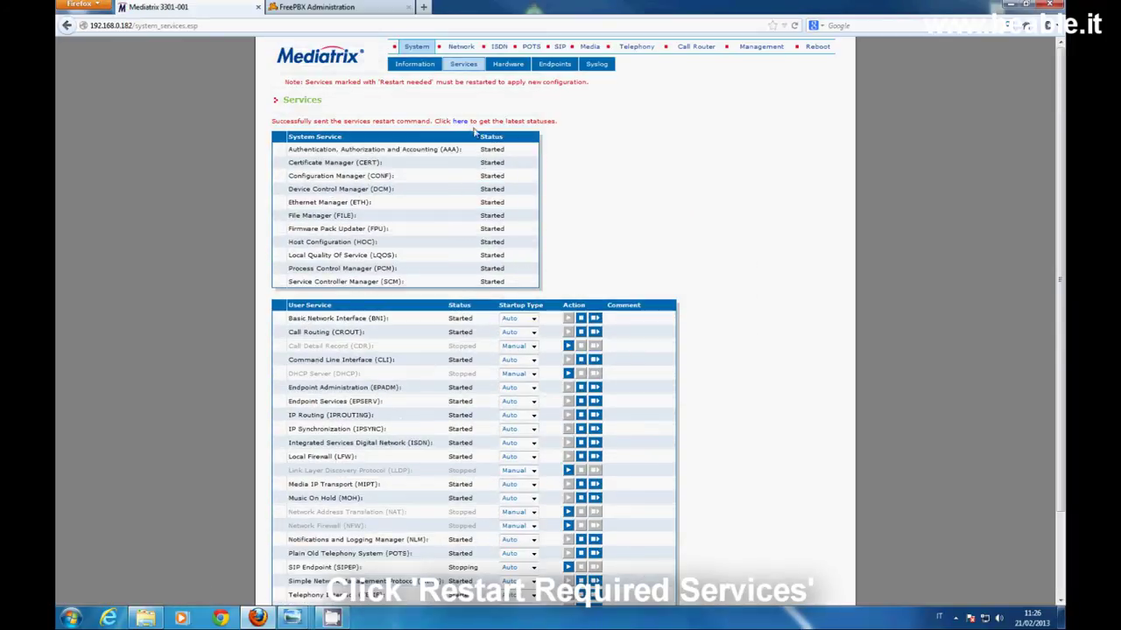
click(462, 121)
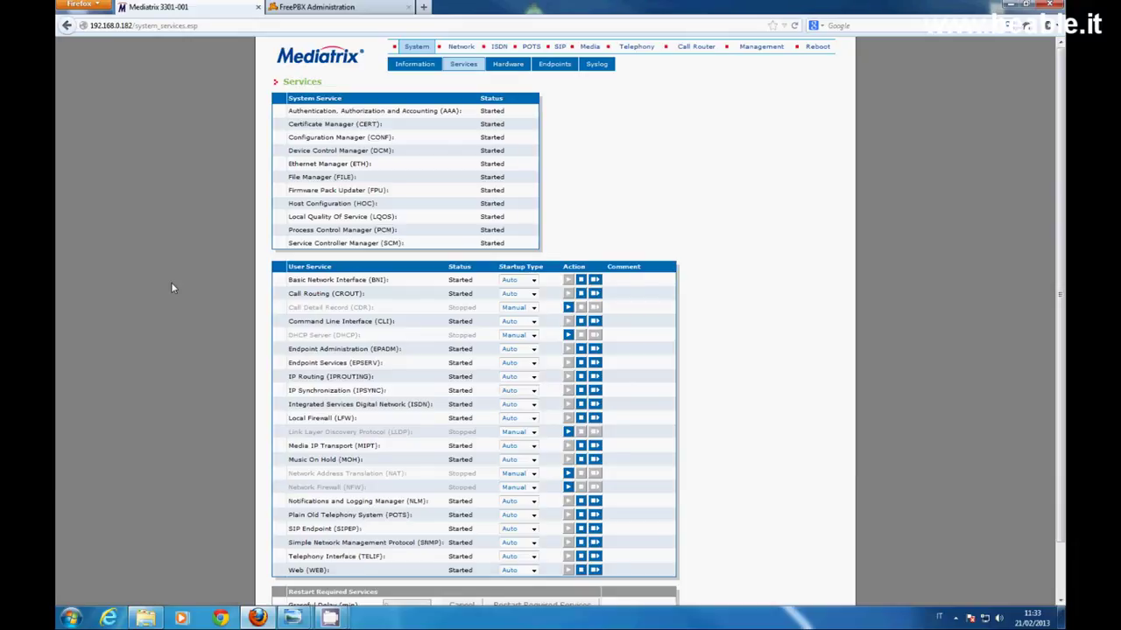
click(305, 7)
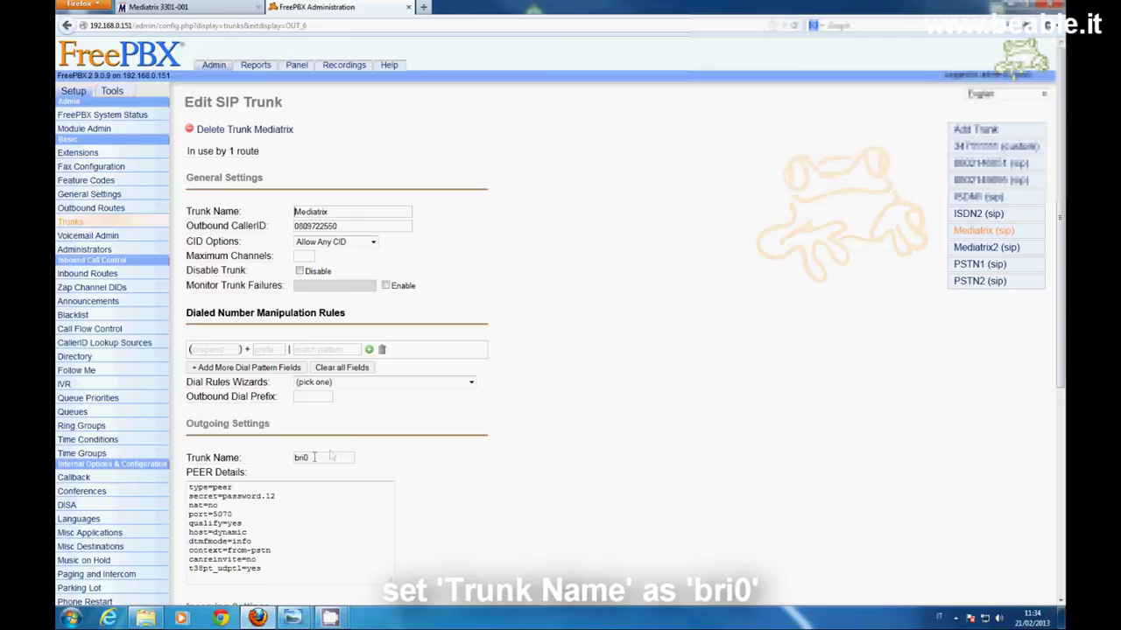
scroll(359, 428, down, 5)
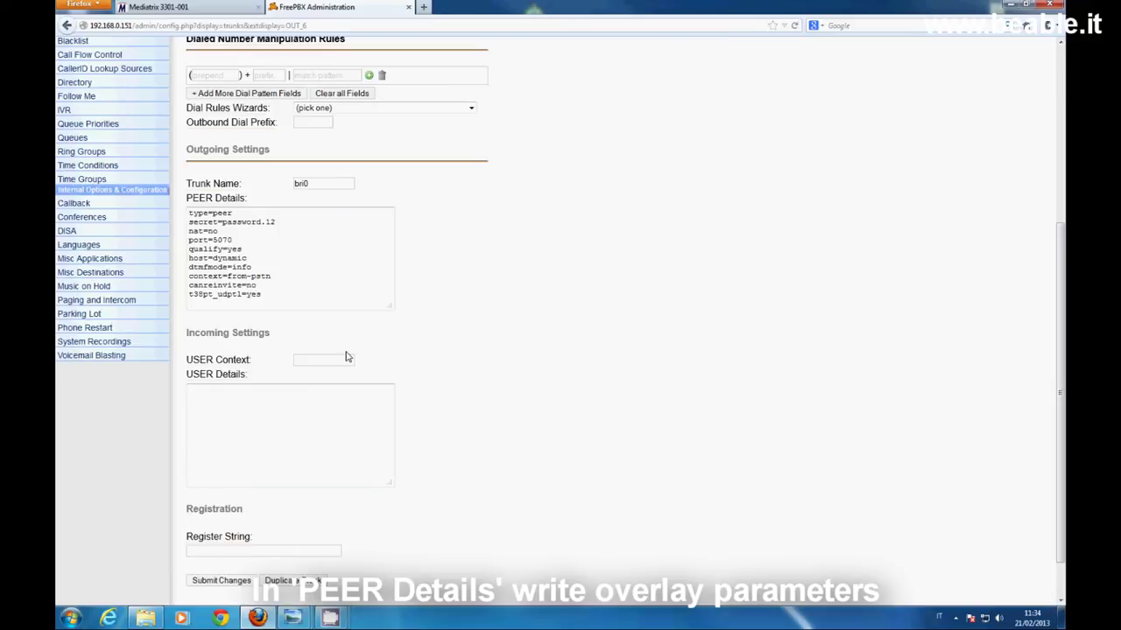
drag(194, 213, 267, 296)
click(205, 222)
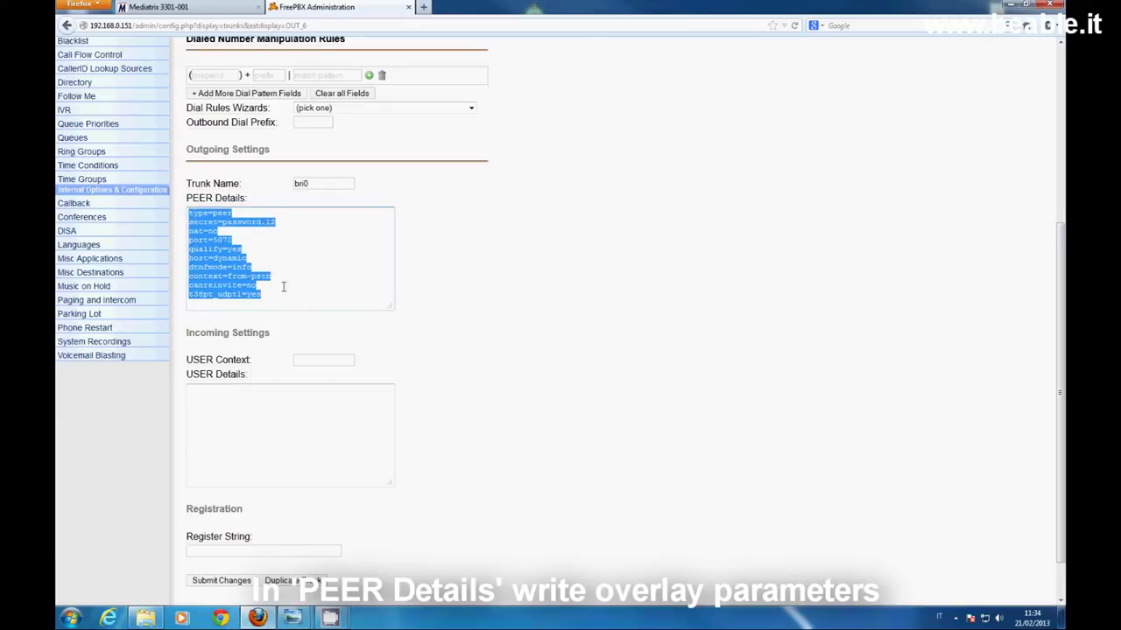
click(293, 286)
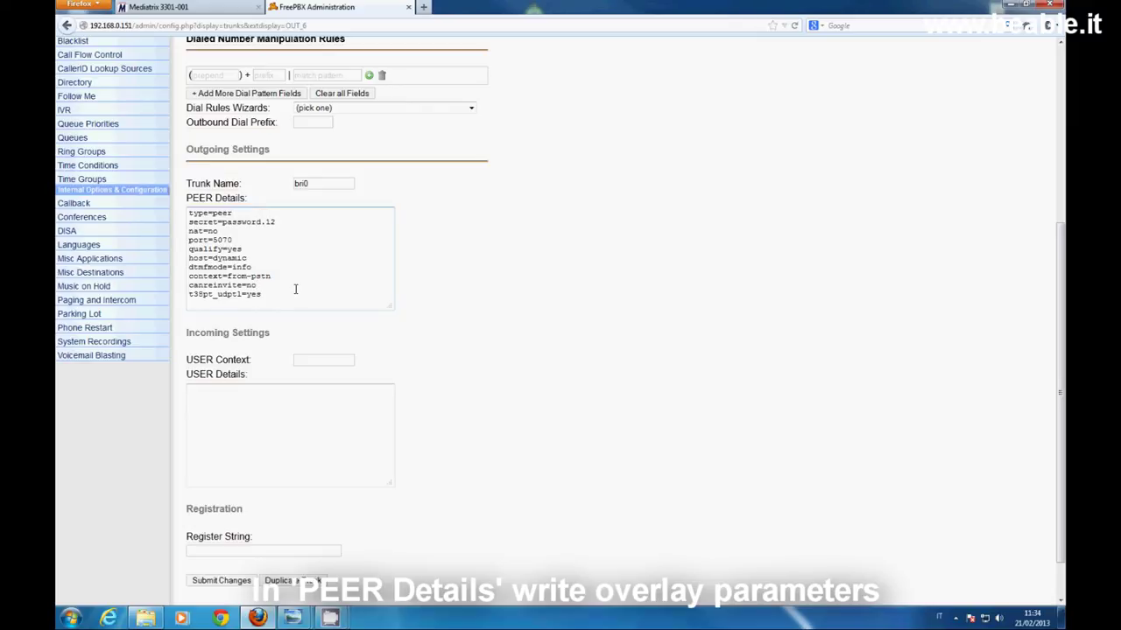
drag(188, 296, 203, 295)
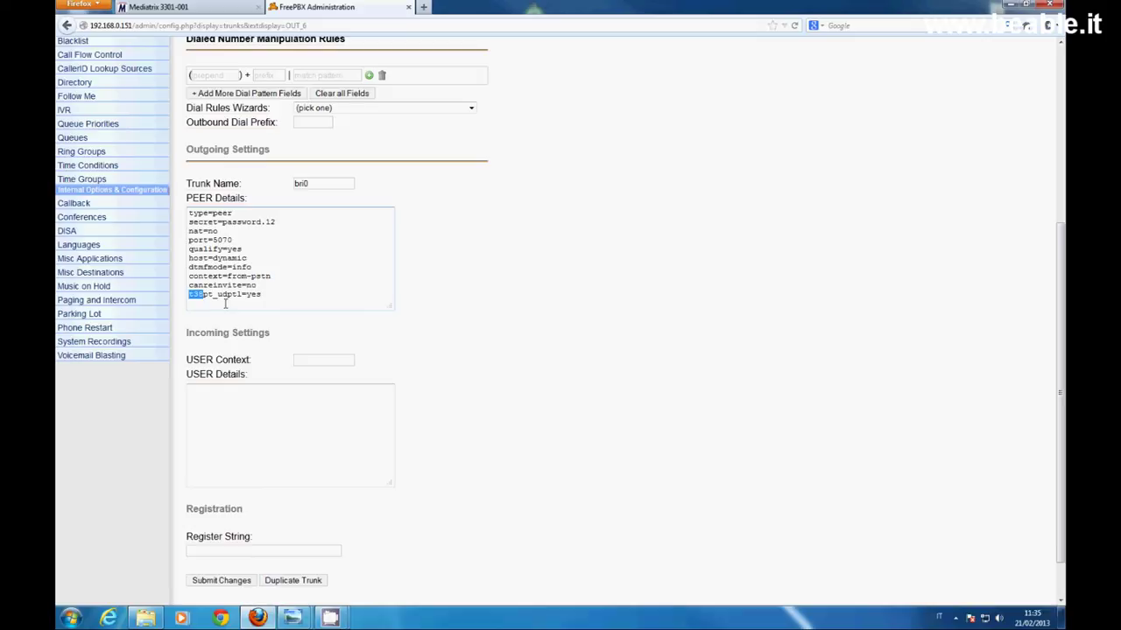
double_click(192, 240)
drag(196, 240, 232, 239)
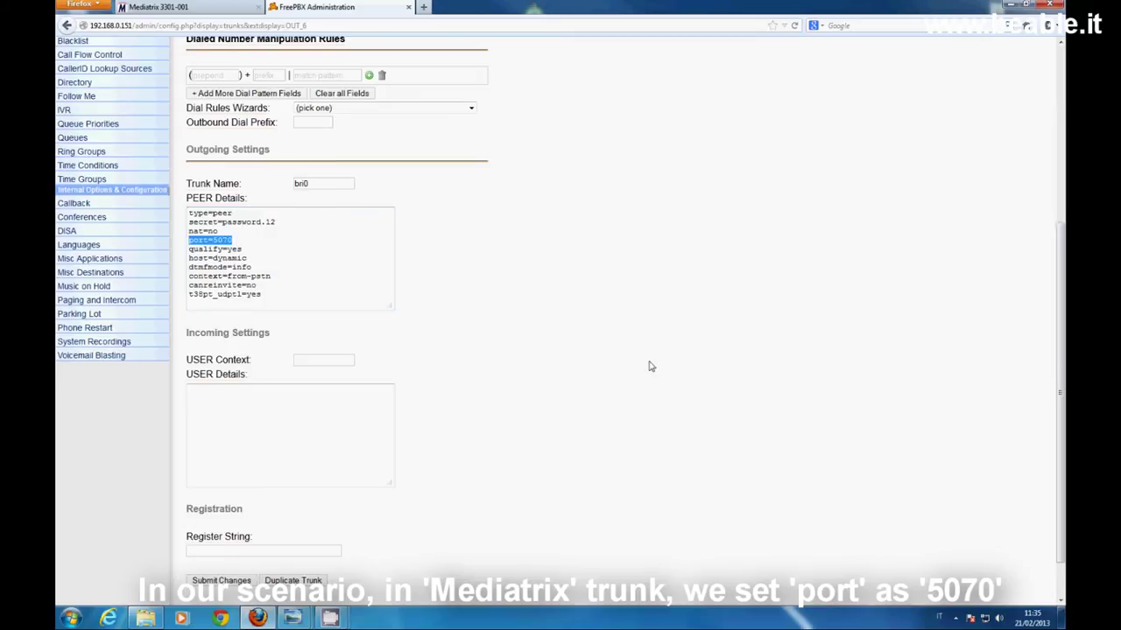
scroll(650, 365, up, 5)
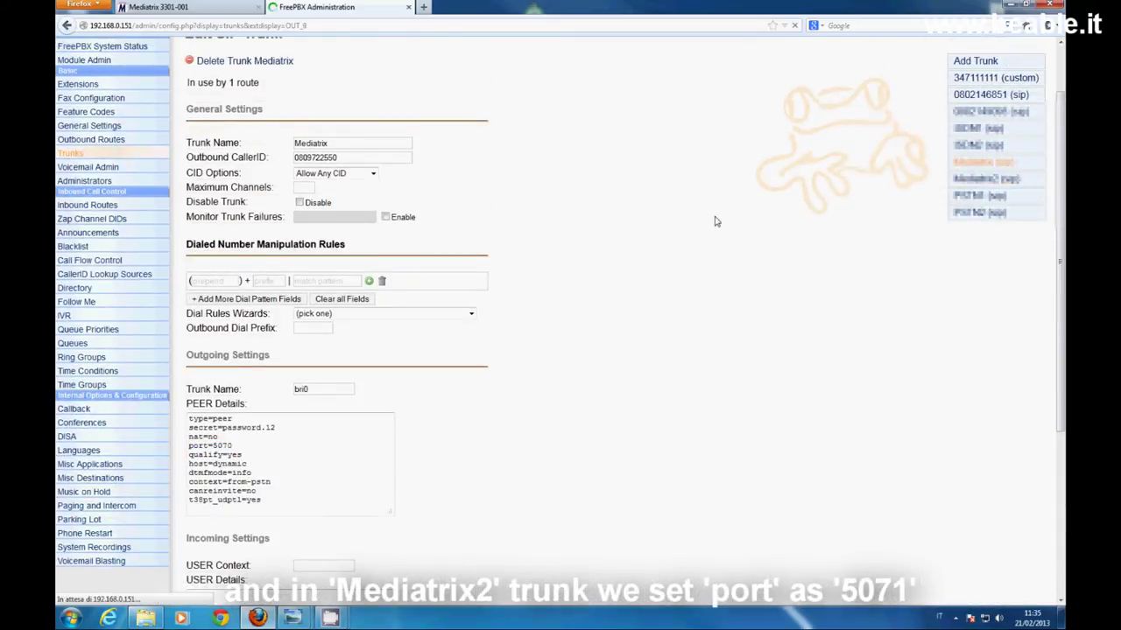
Inspect the Mediatrix2 trunk's PEER Details line port=5071, then return to the Mediatrix tab
click(974, 181)
click(293, 512)
drag(233, 515, 187, 515)
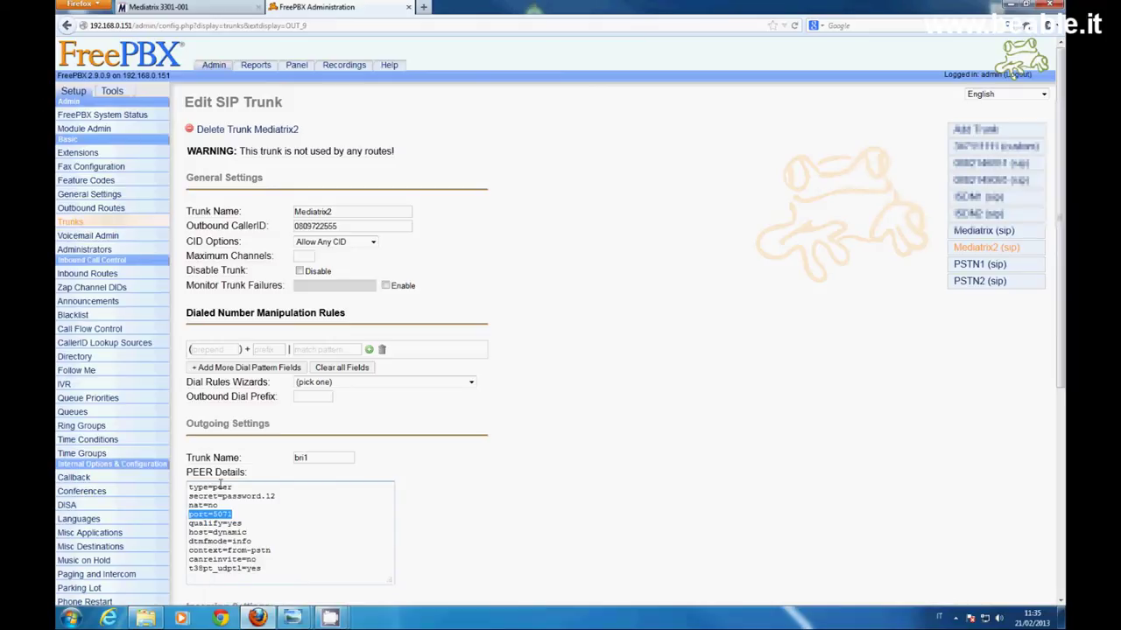
click(188, 7)
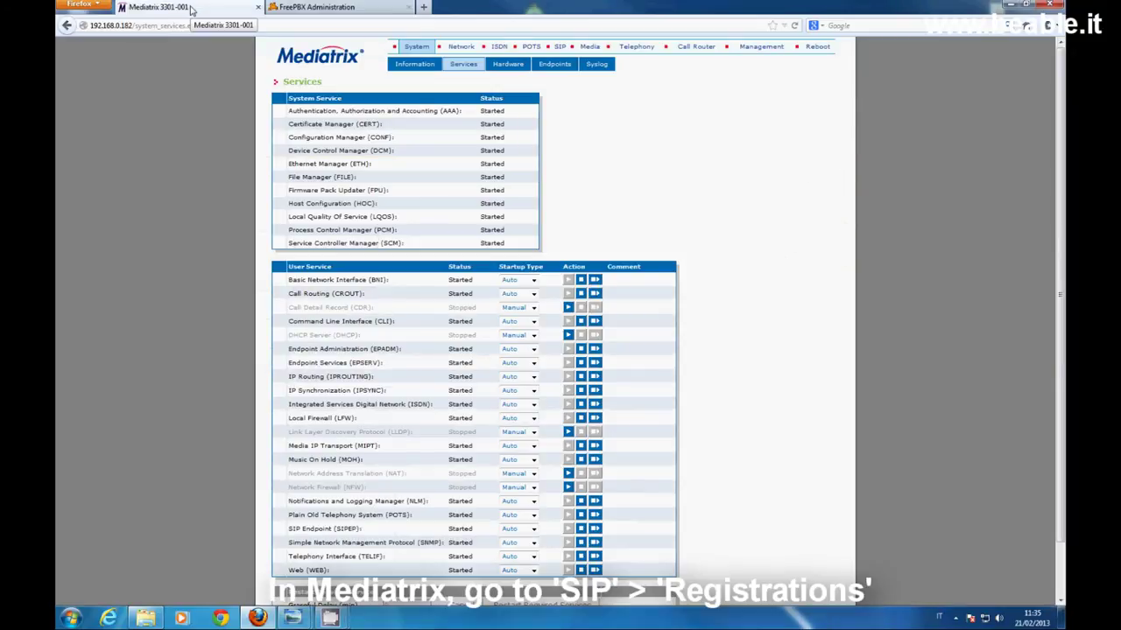
In SIP Registrations, add unit user bri0 on gateway asteriskbri0
click(558, 47)
click(510, 68)
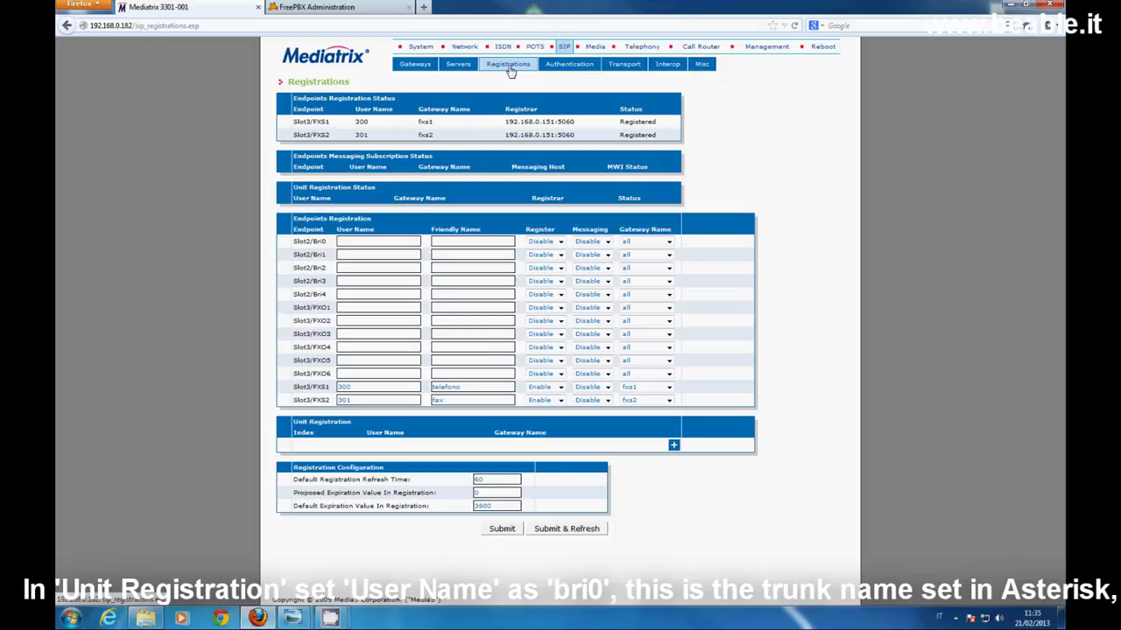
click(673, 447)
click(392, 445)
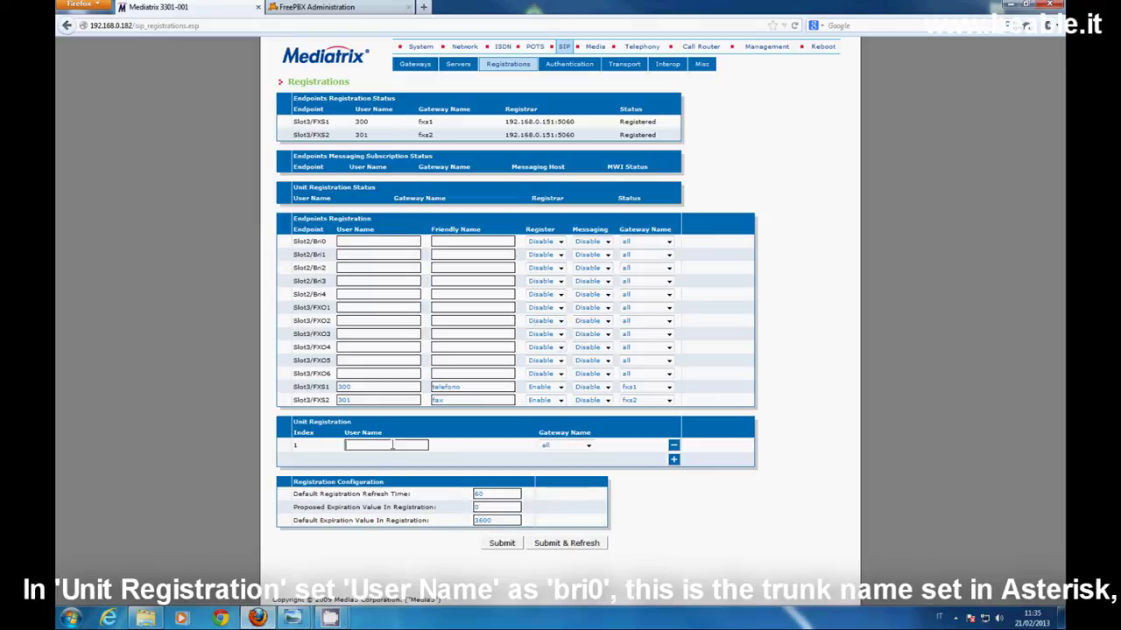
text(bri0)
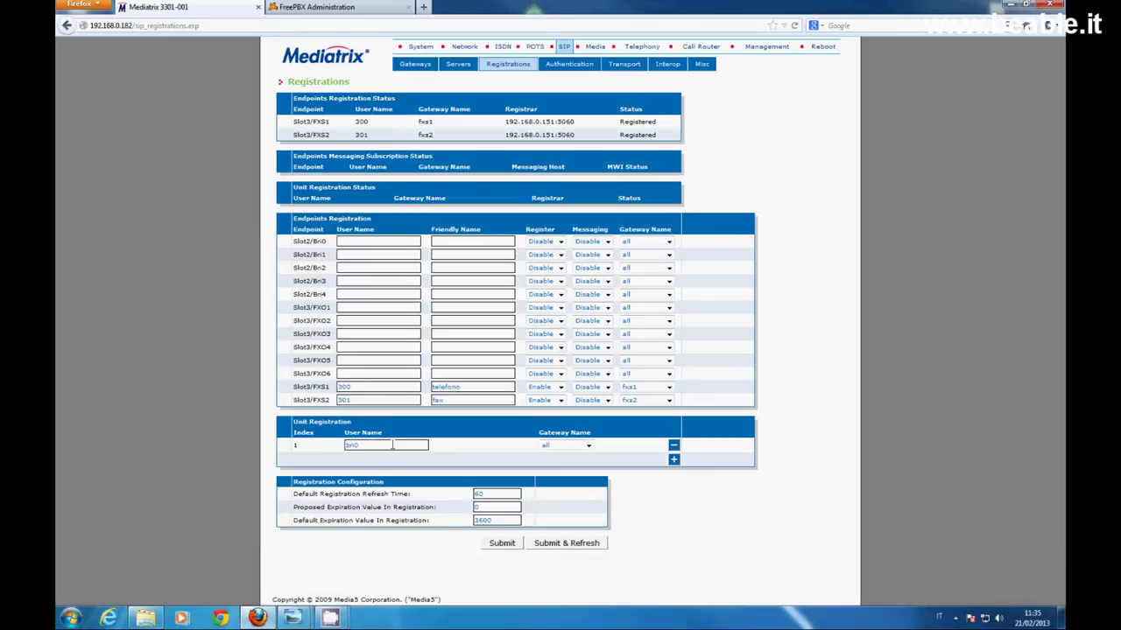
click(589, 446)
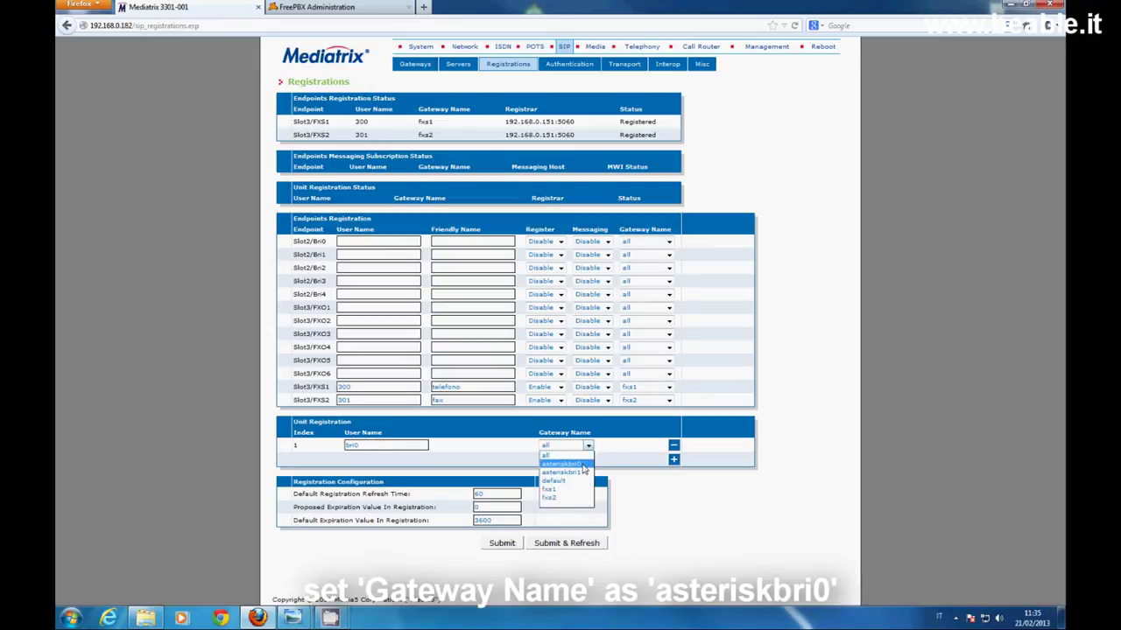
click(582, 464)
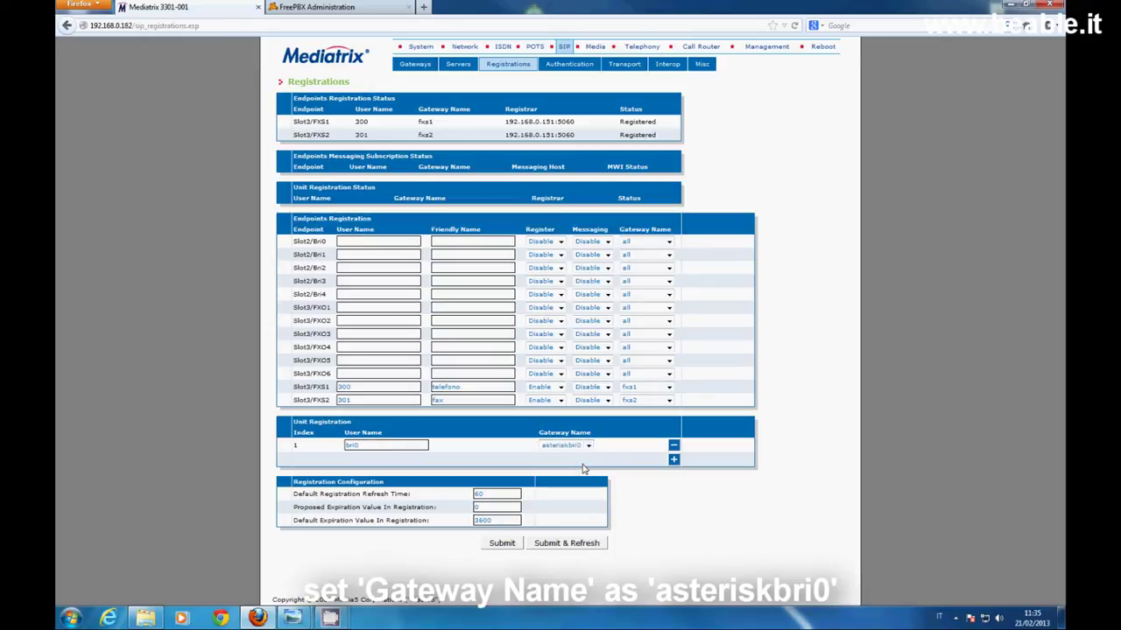
Add unit user bri1 on gateway asteriskbri1 and apply with Submit & Refresh
click(674, 460)
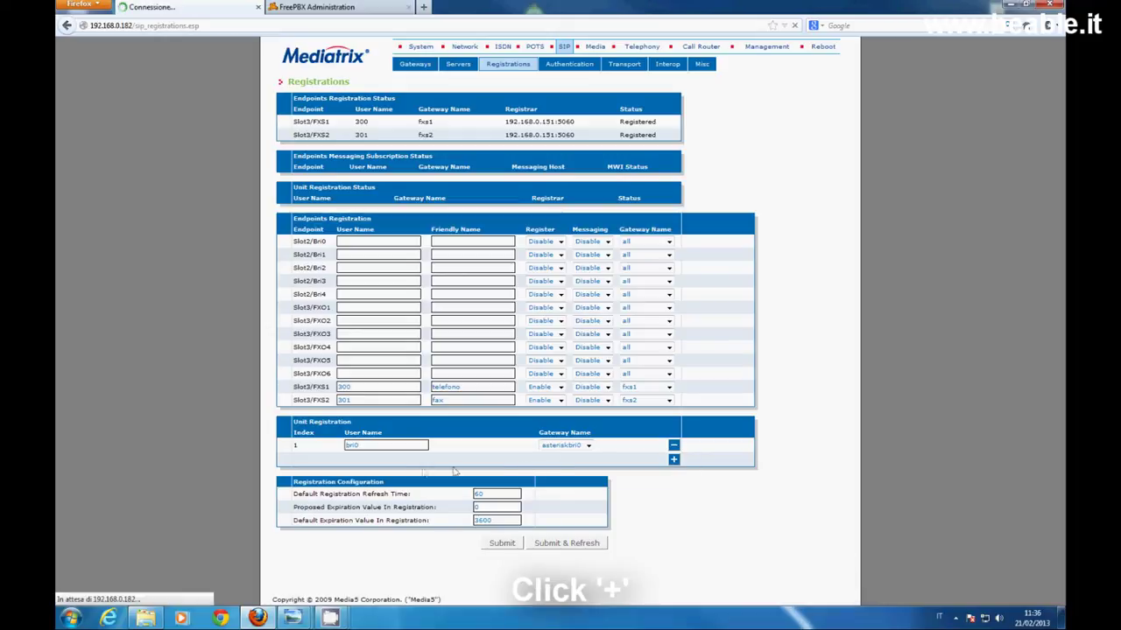
click(377, 460)
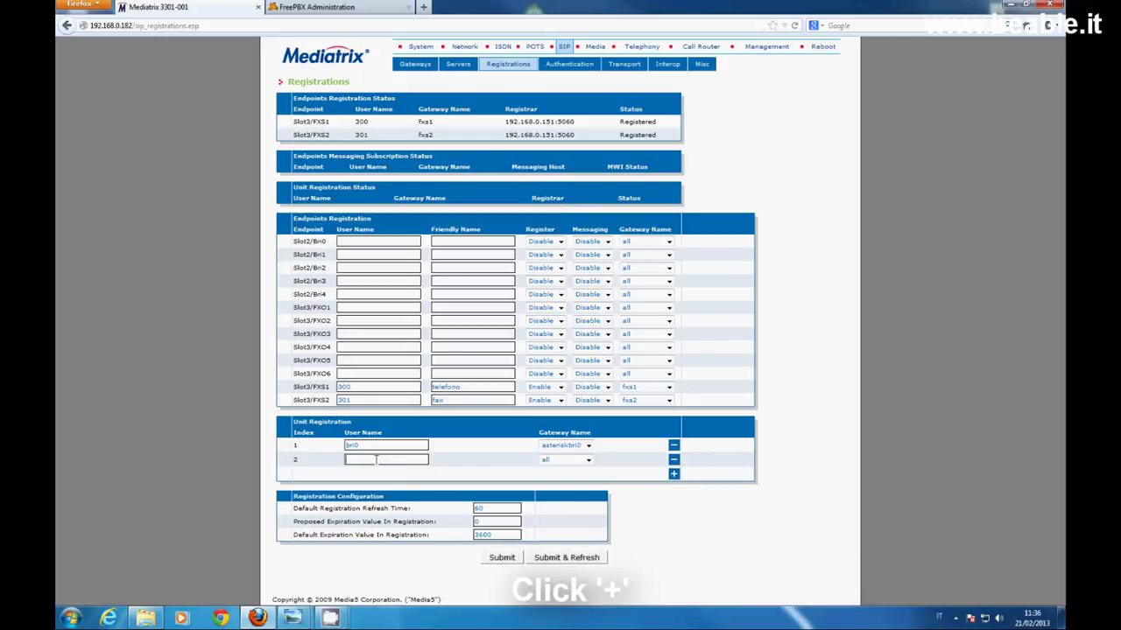
text(bri1)
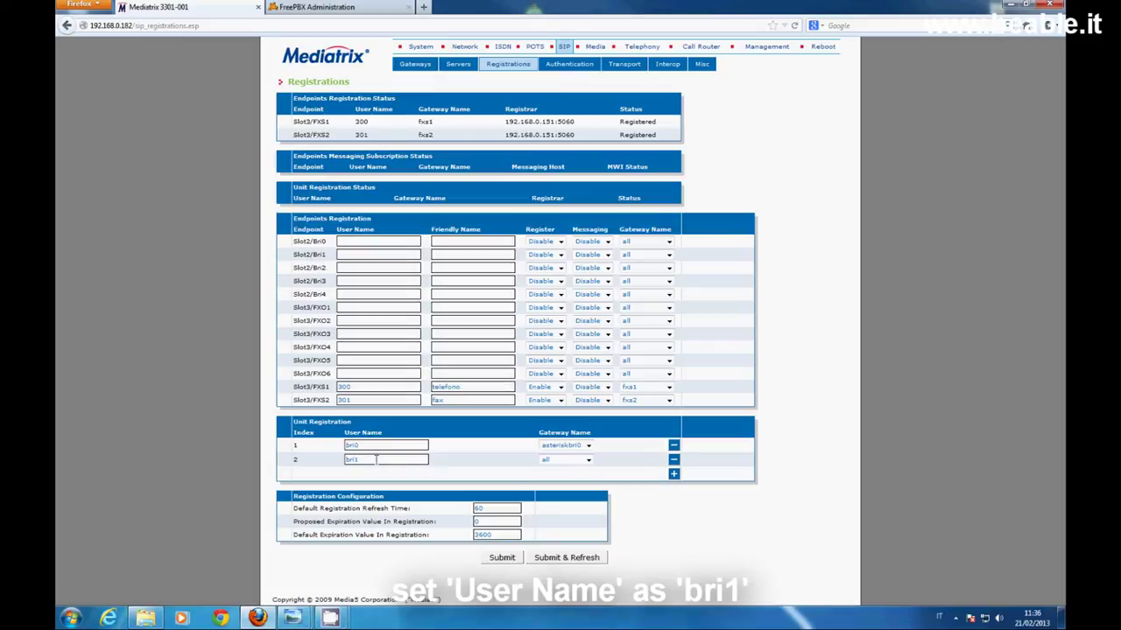
click(589, 464)
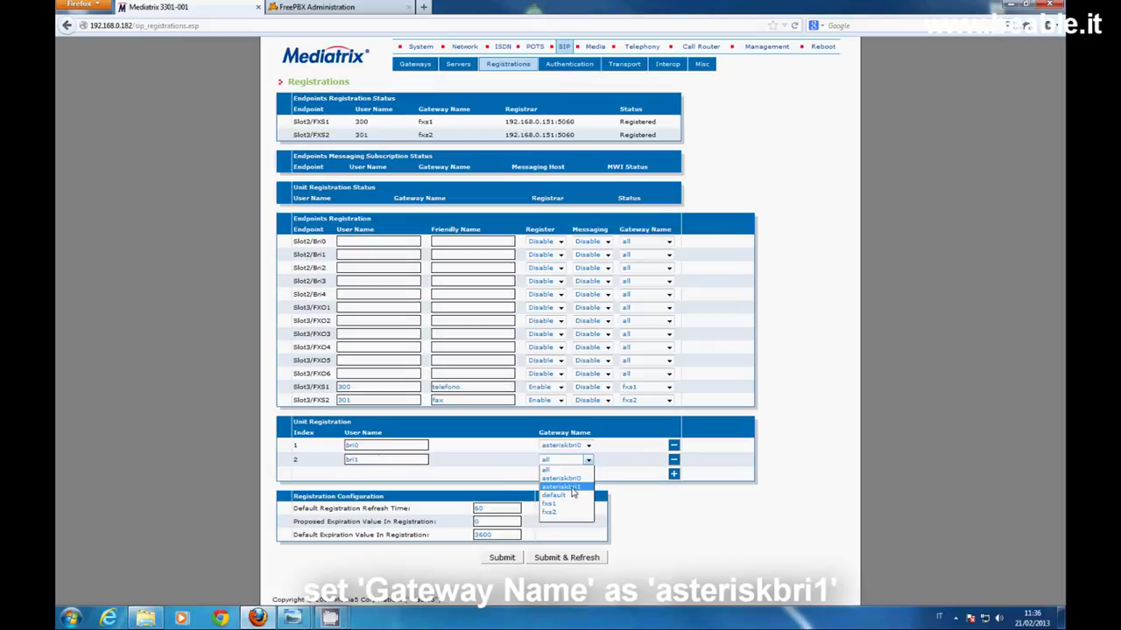
click(573, 491)
click(578, 561)
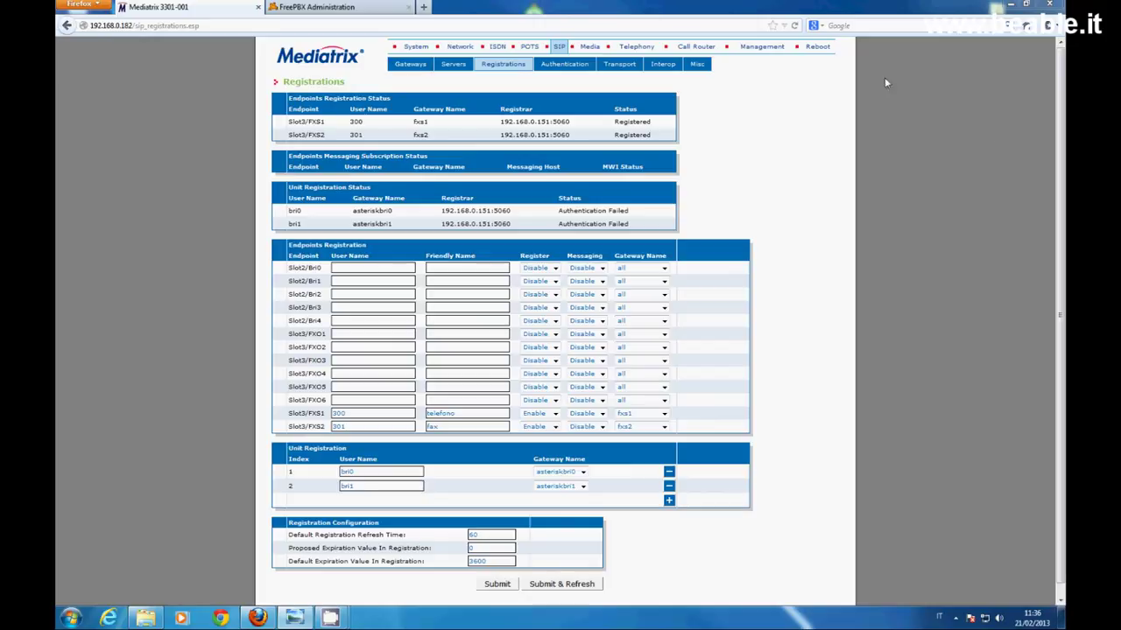
Create authentication entry 3 for gateway asteriskbri0, user bri0, realm validation disabled, and submit
click(568, 66)
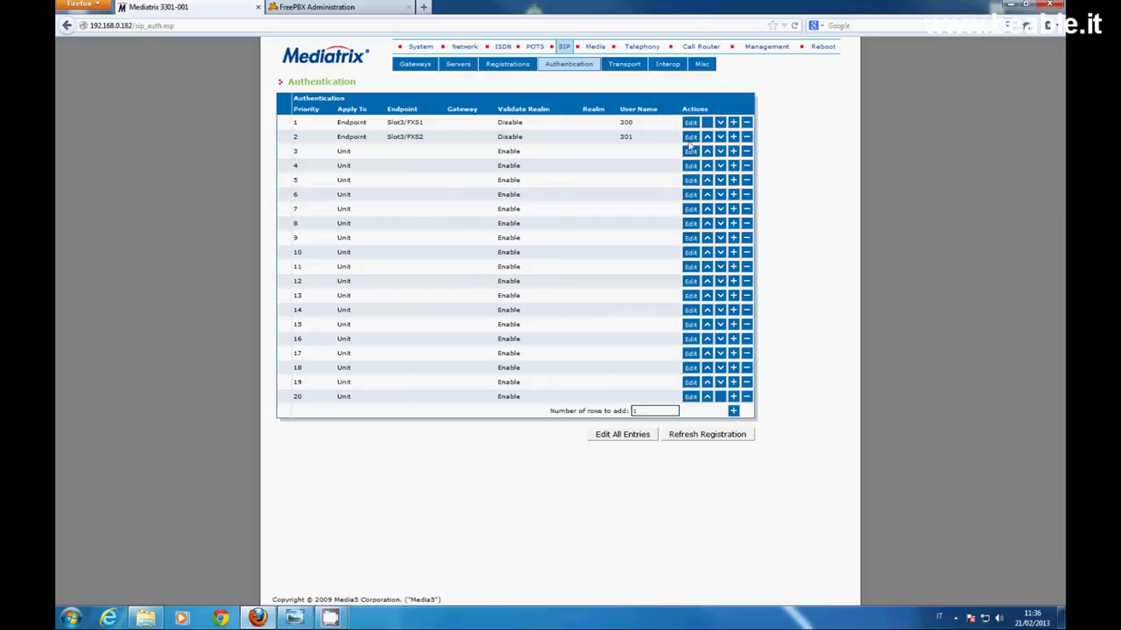
click(733, 151)
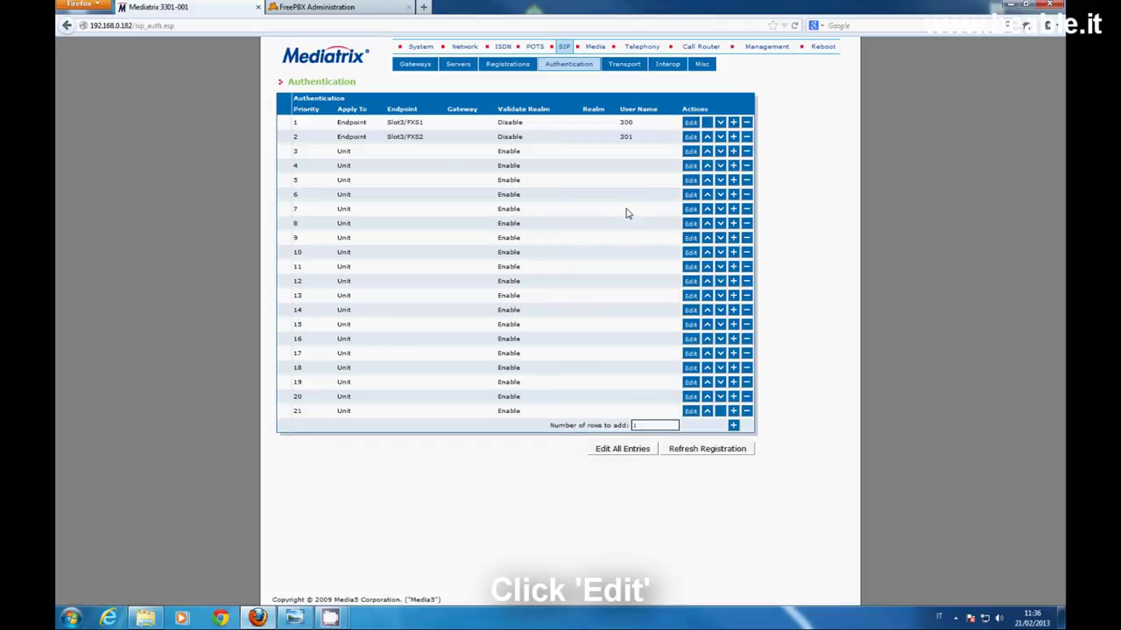
click(692, 152)
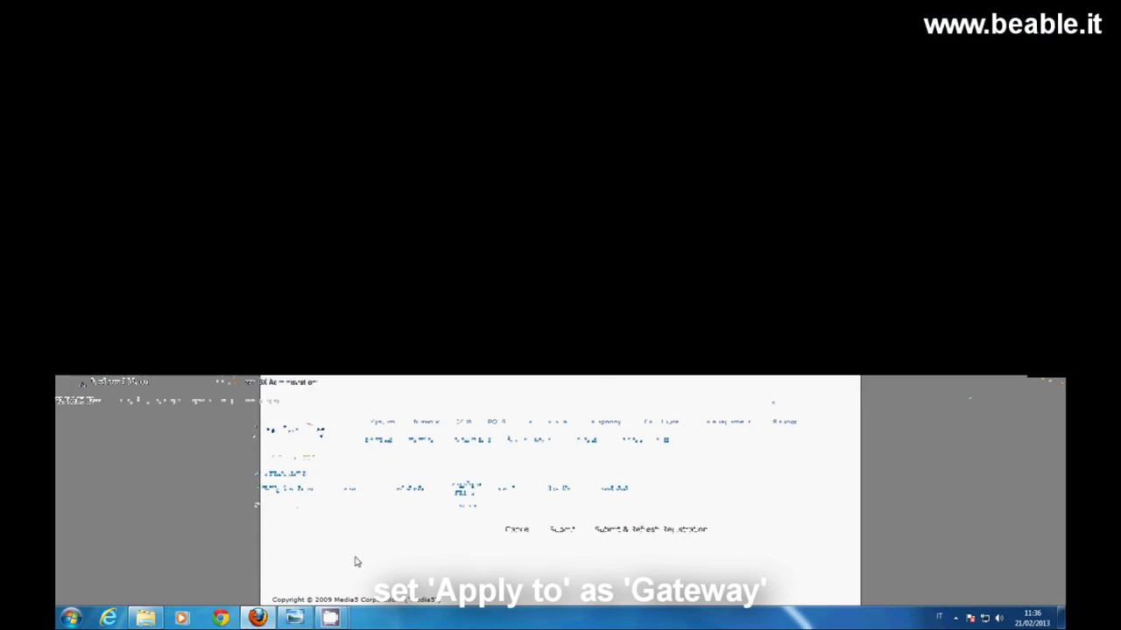
click(366, 131)
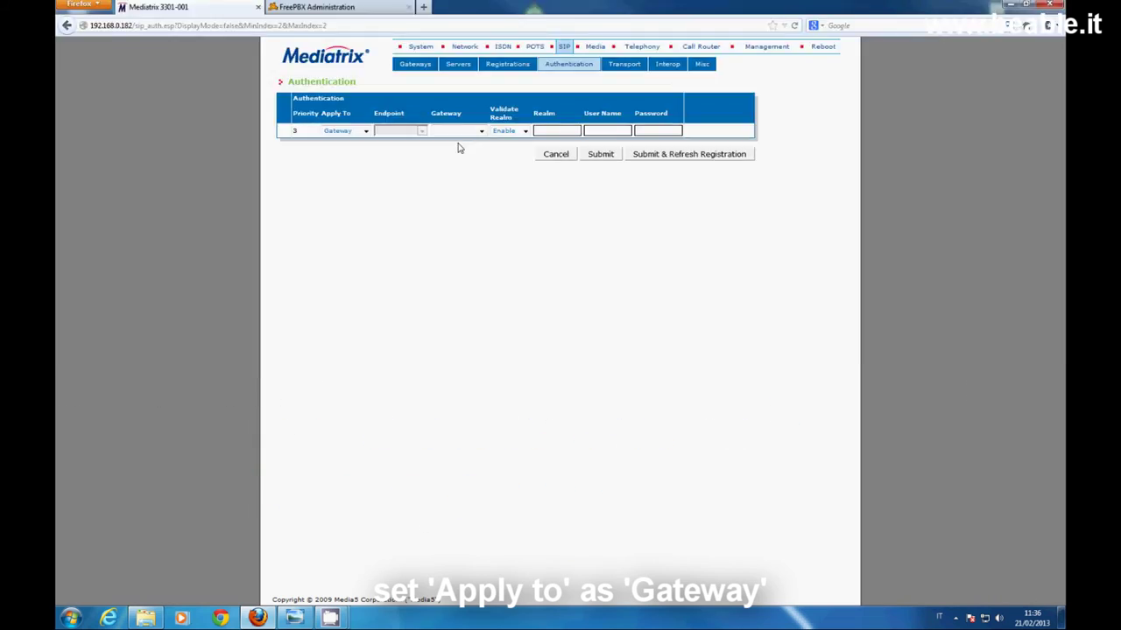
click(481, 132)
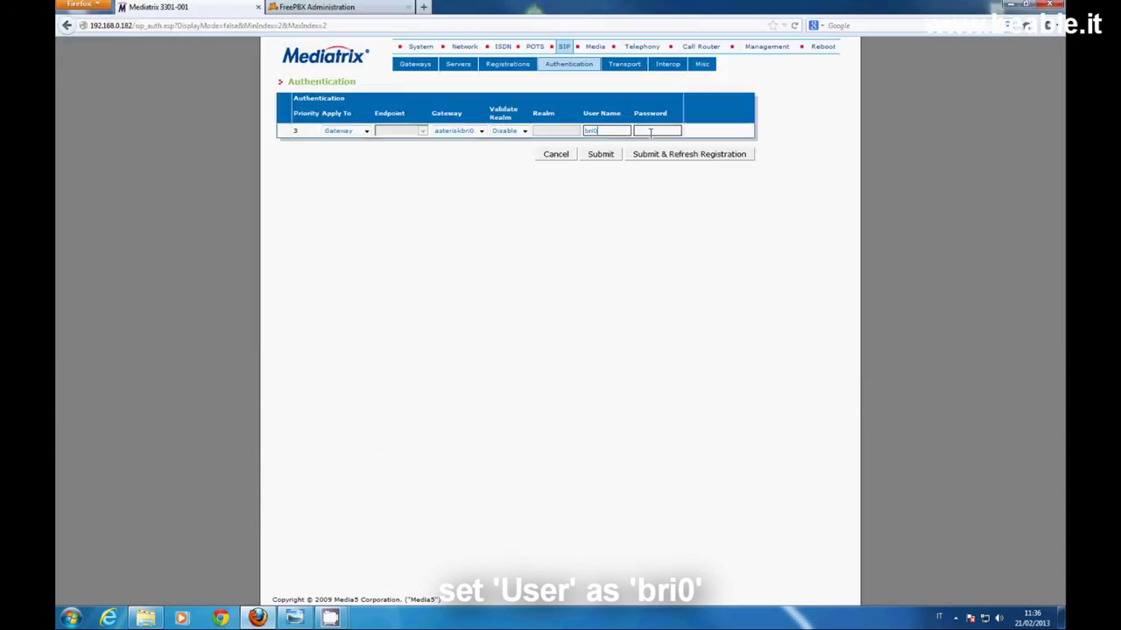
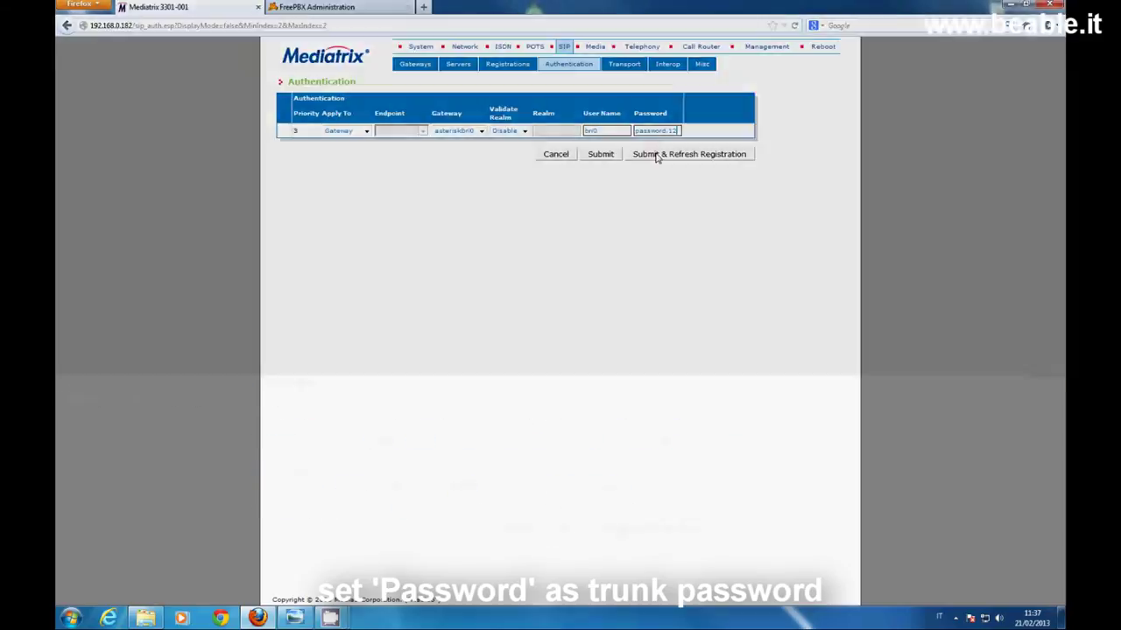
click(657, 155)
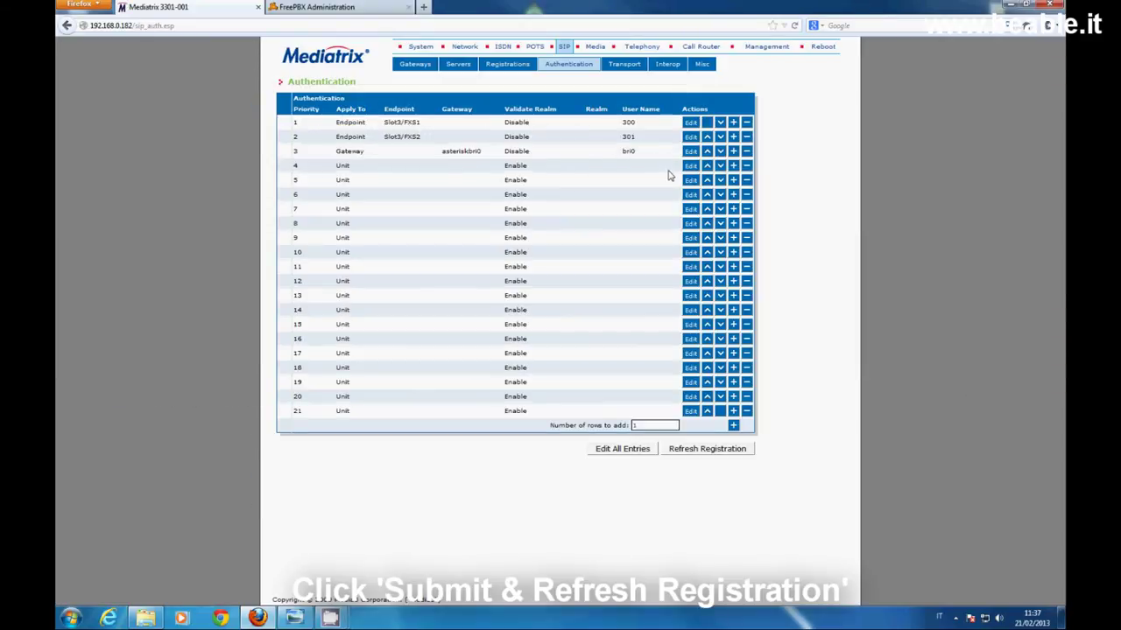
Fill authentication entry 4 for gateway asteriskbri1, user bri1, realm validation disabled, and submit
click(690, 166)
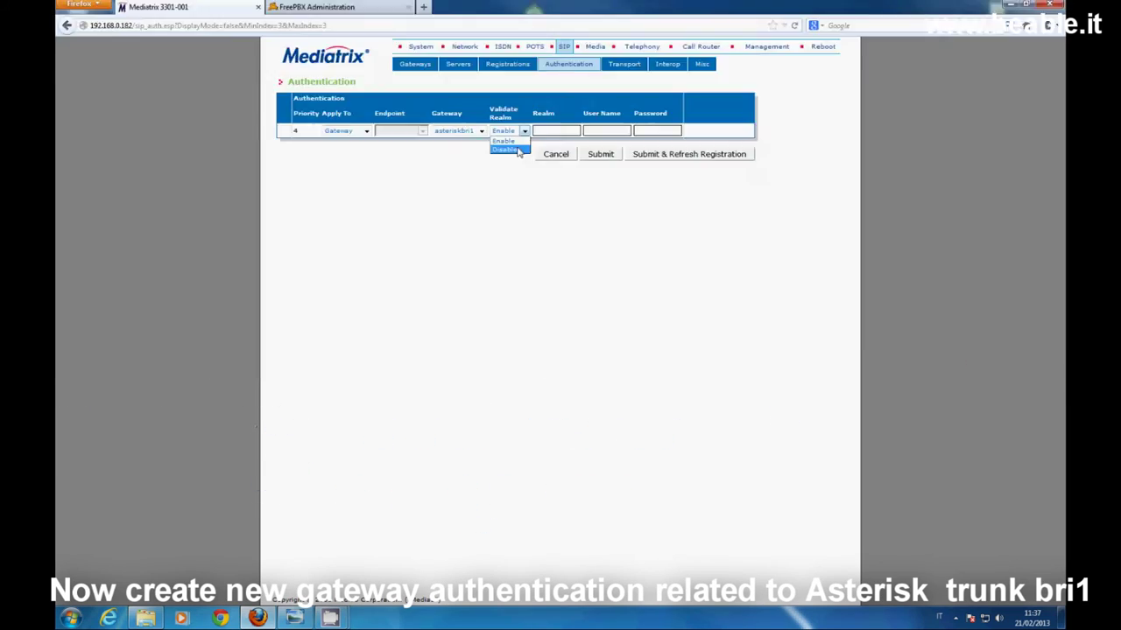
click(517, 149)
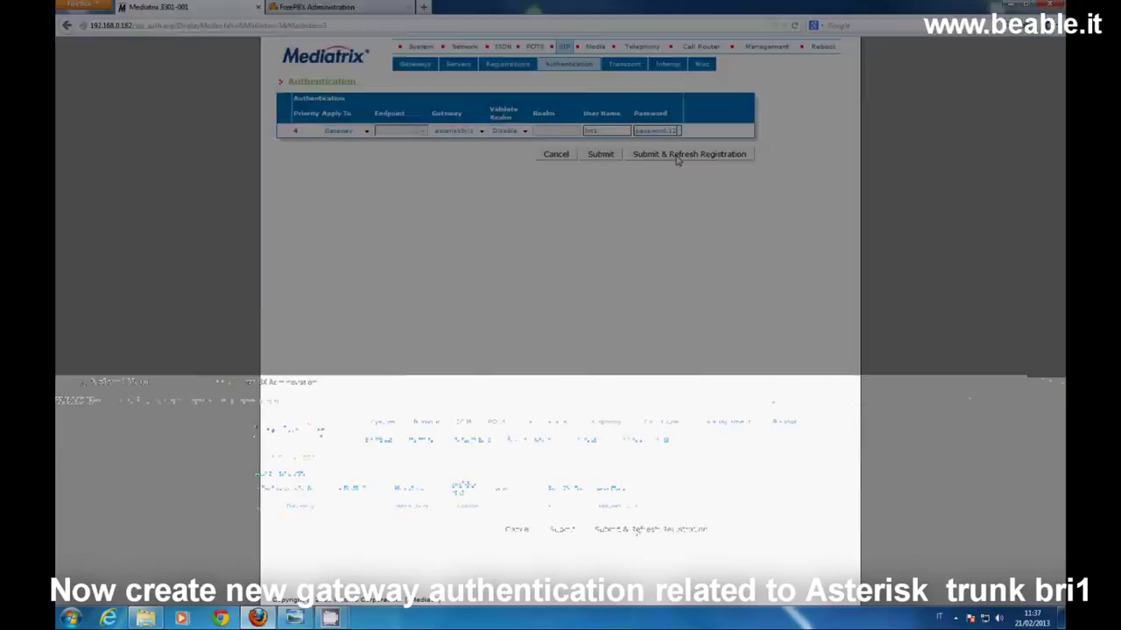
click(676, 156)
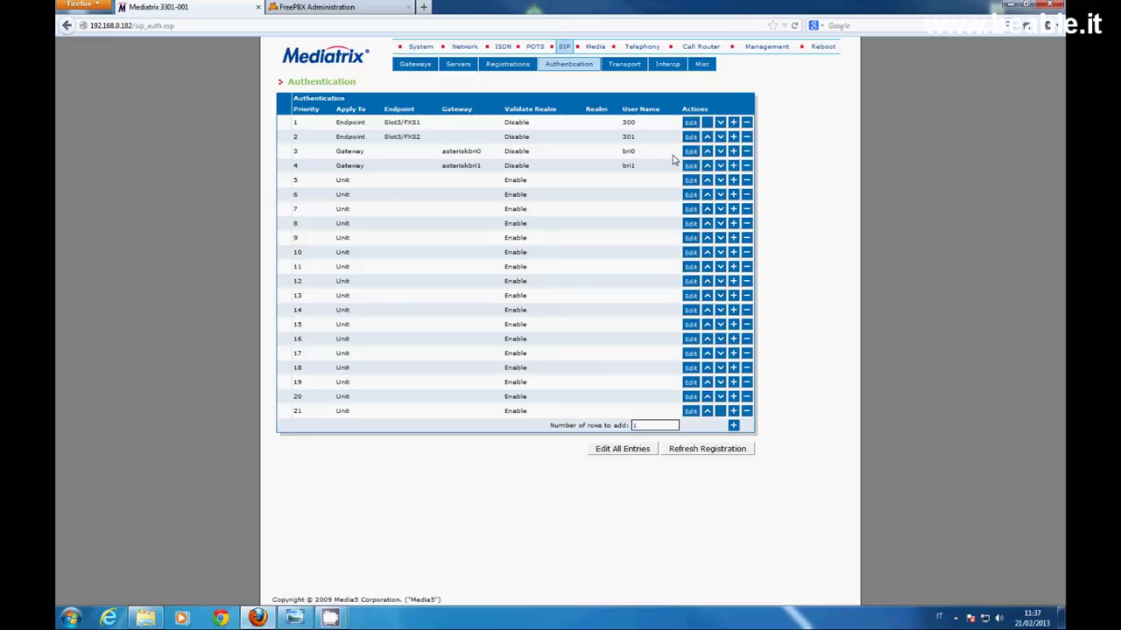
click(492, 67)
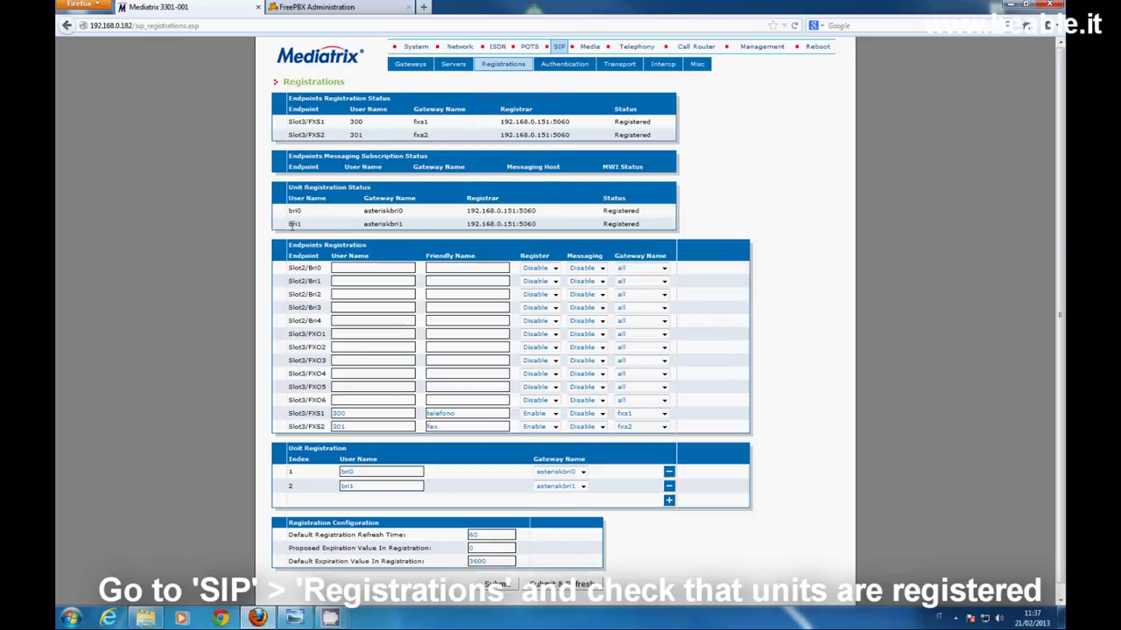
Verify bri0 and bri1 show Registered, then switch to the FreePBX tab
drag(466, 211, 553, 211)
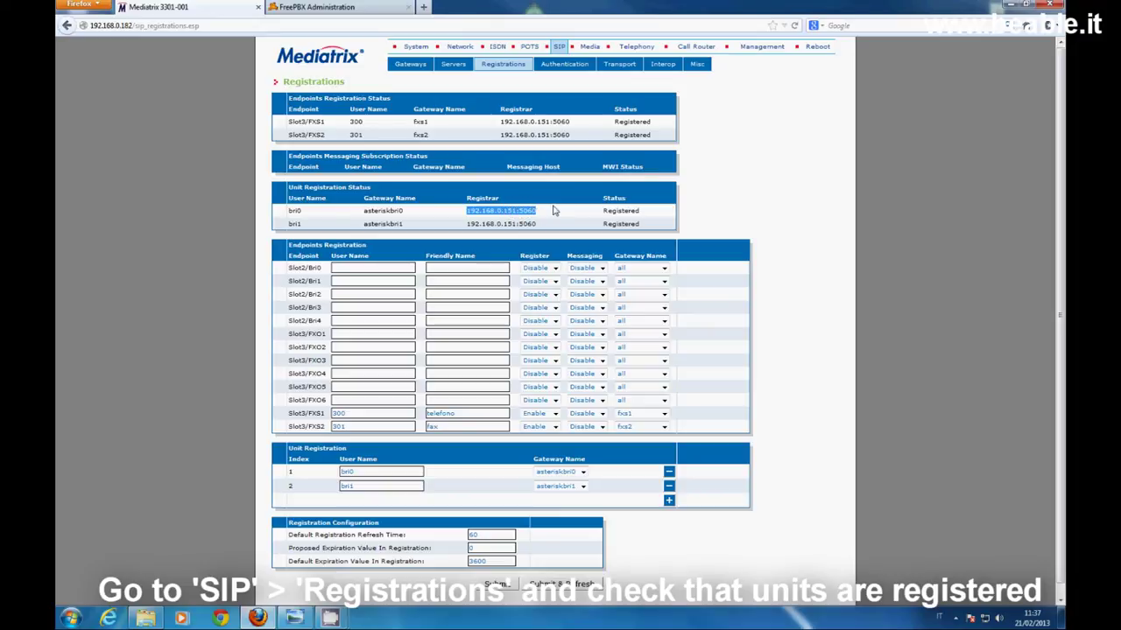
click(383, 7)
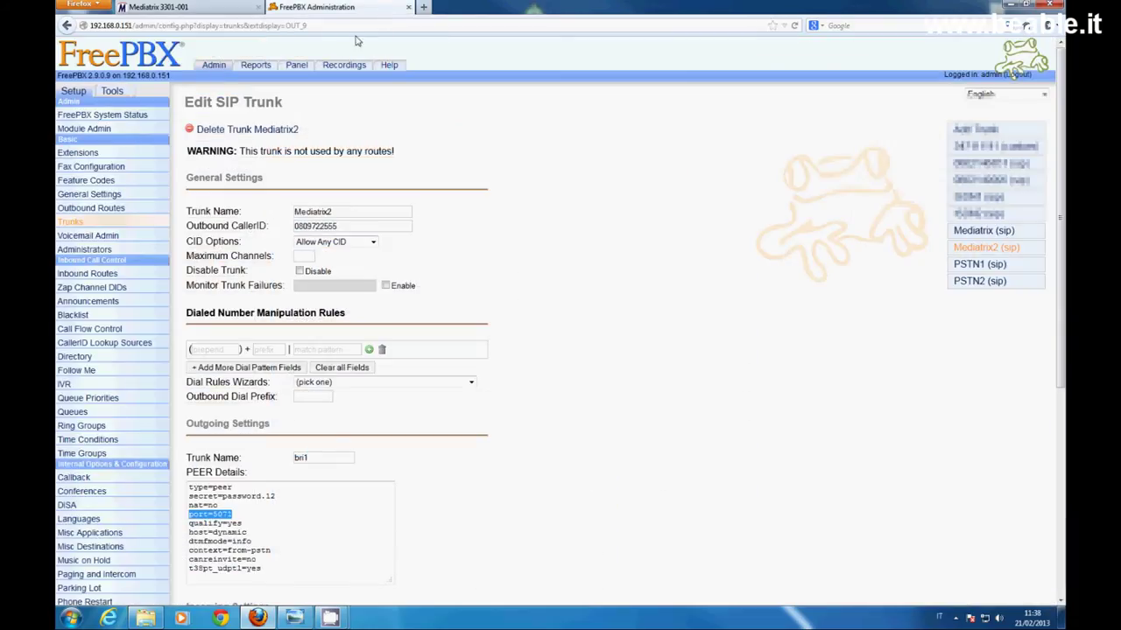
Open Asterisk Info's SIP peers view and check that bri0 and bri1 are online
click(112, 91)
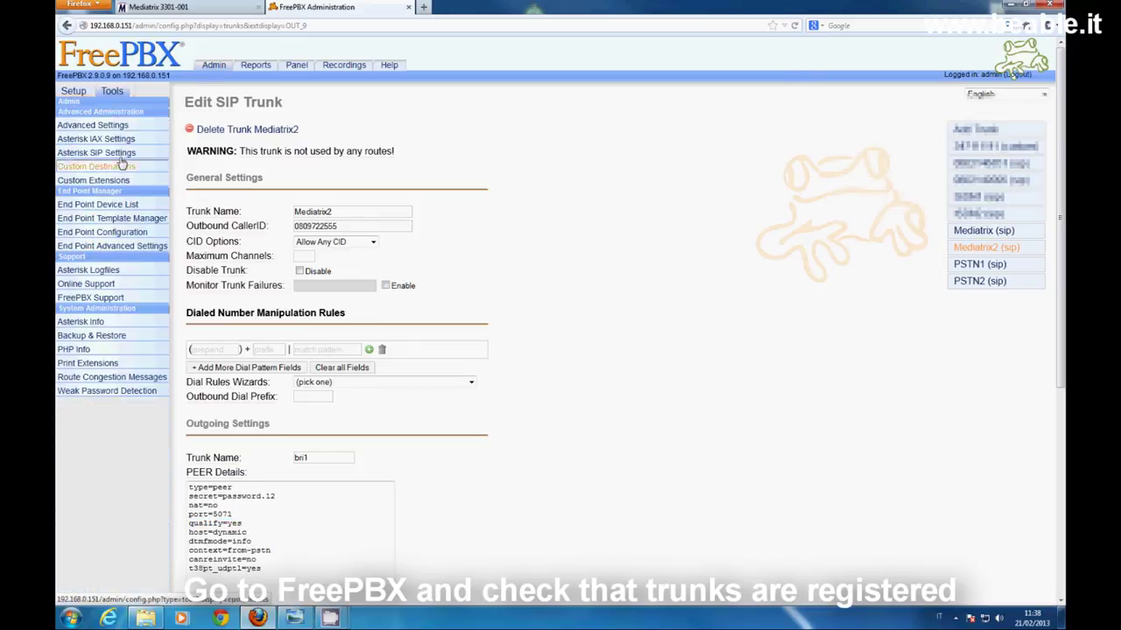
click(81, 322)
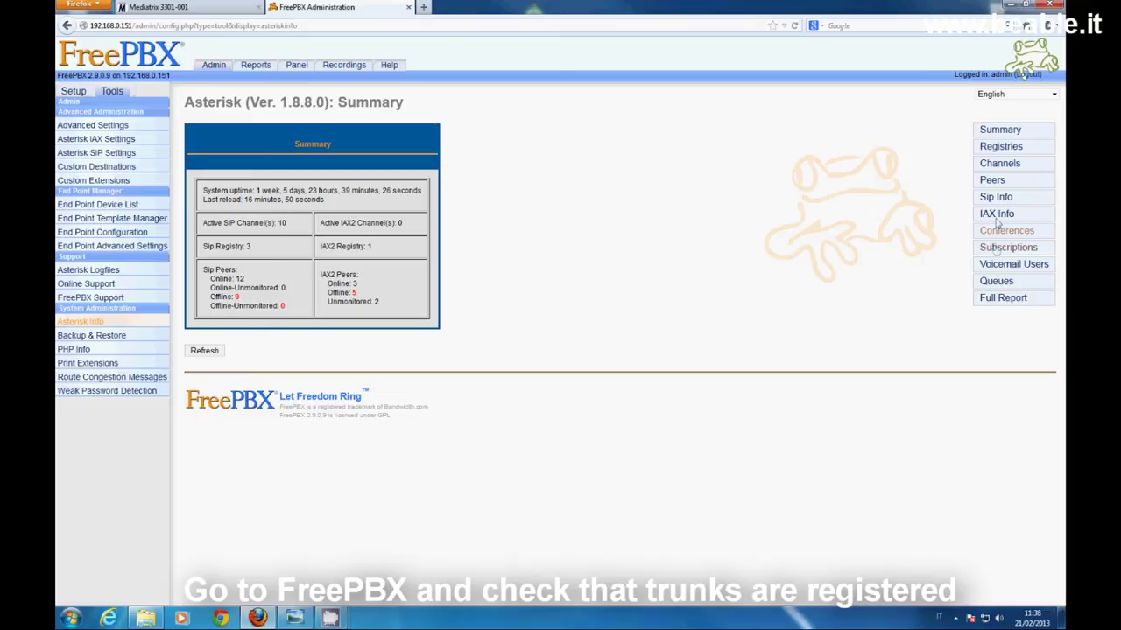
click(995, 197)
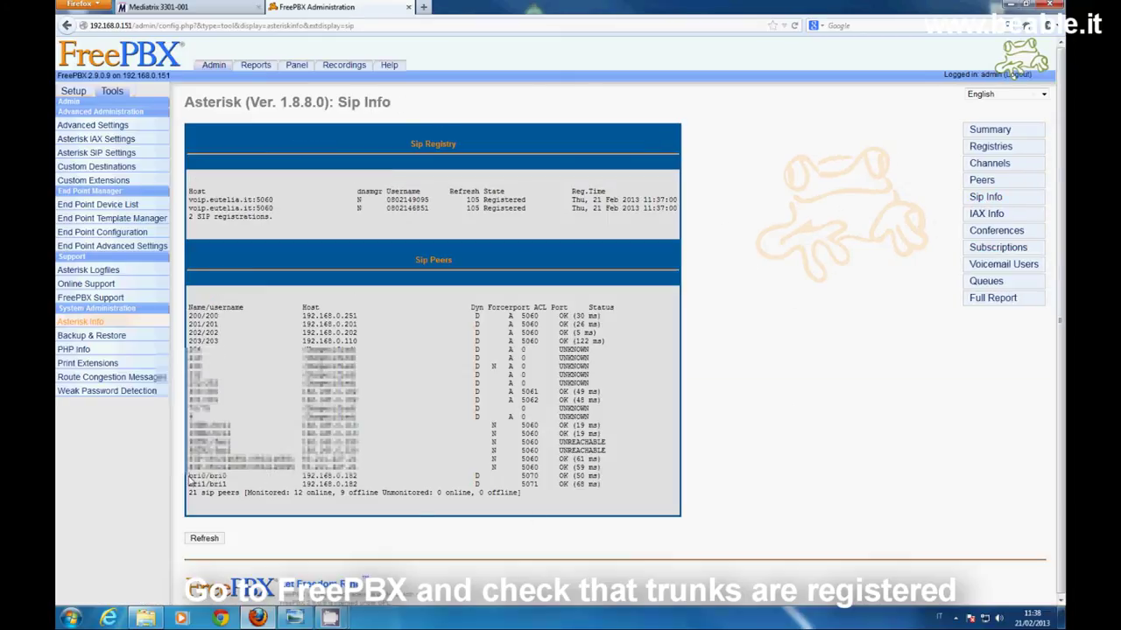
drag(189, 475, 606, 482)
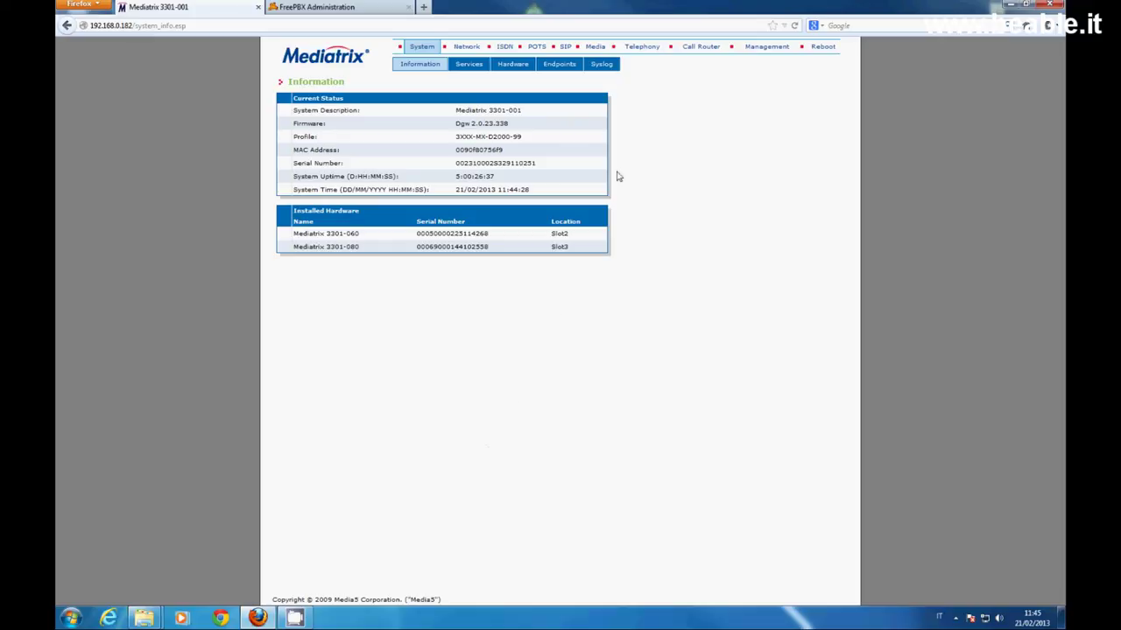
Check Automatic Call endpoint-specific is No for Slot2/Bri0 and Slot2/Bri1 in Telephony Services
click(640, 47)
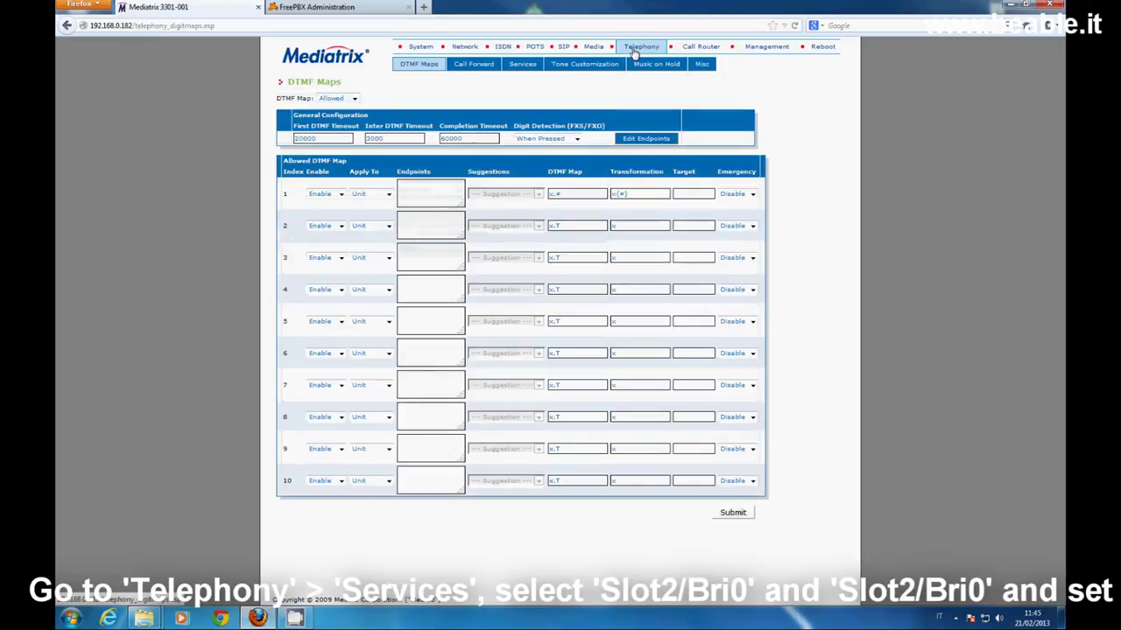
click(512, 64)
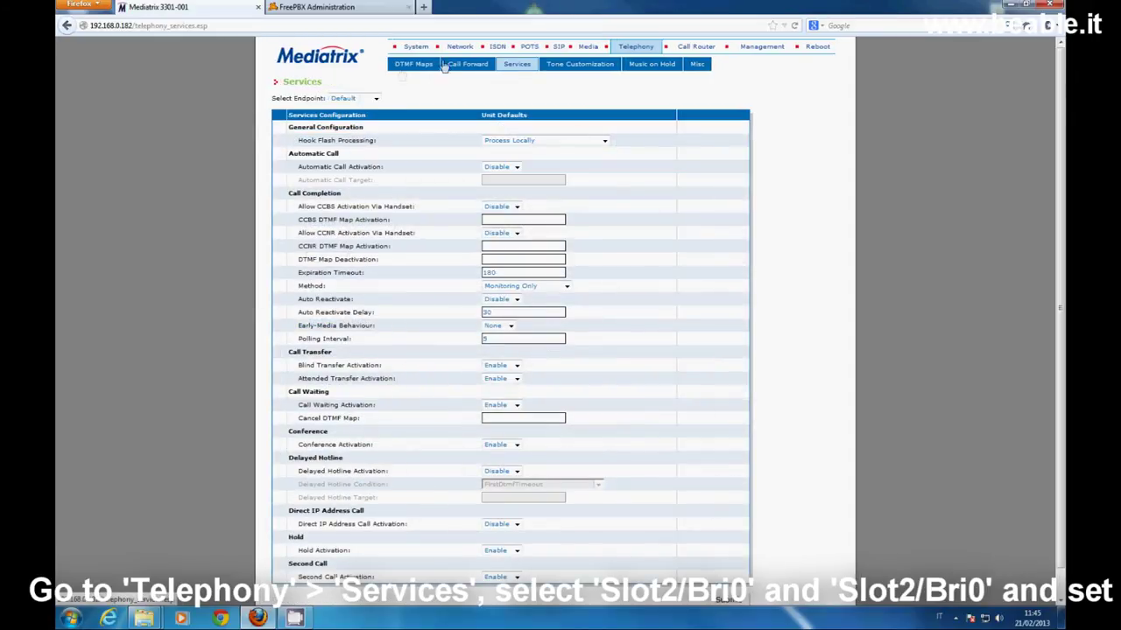
click(375, 98)
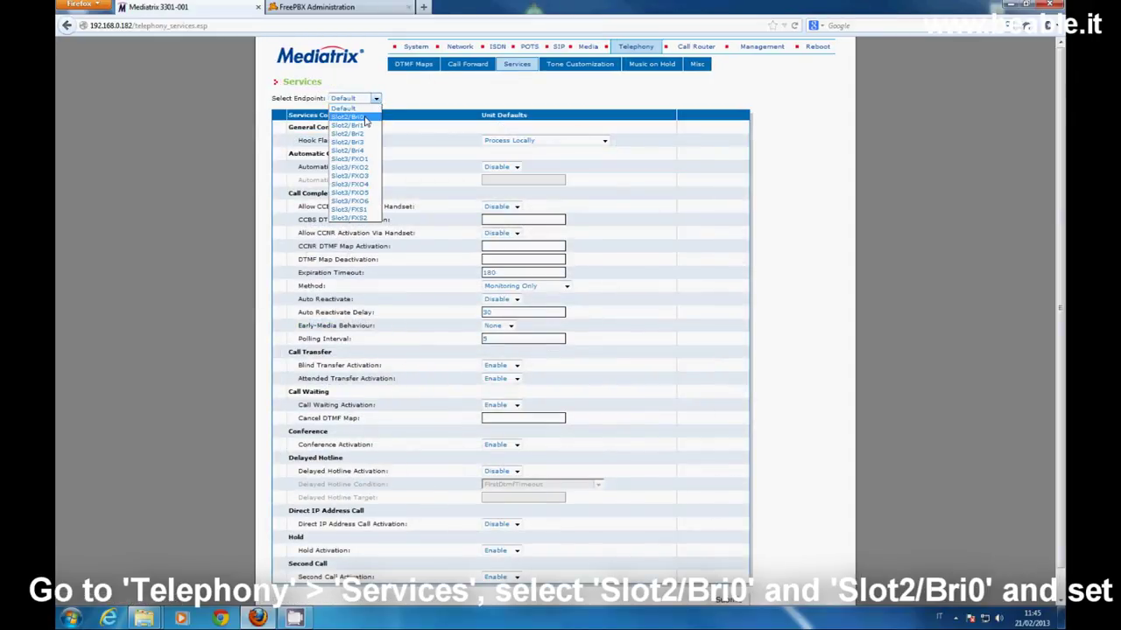
click(366, 117)
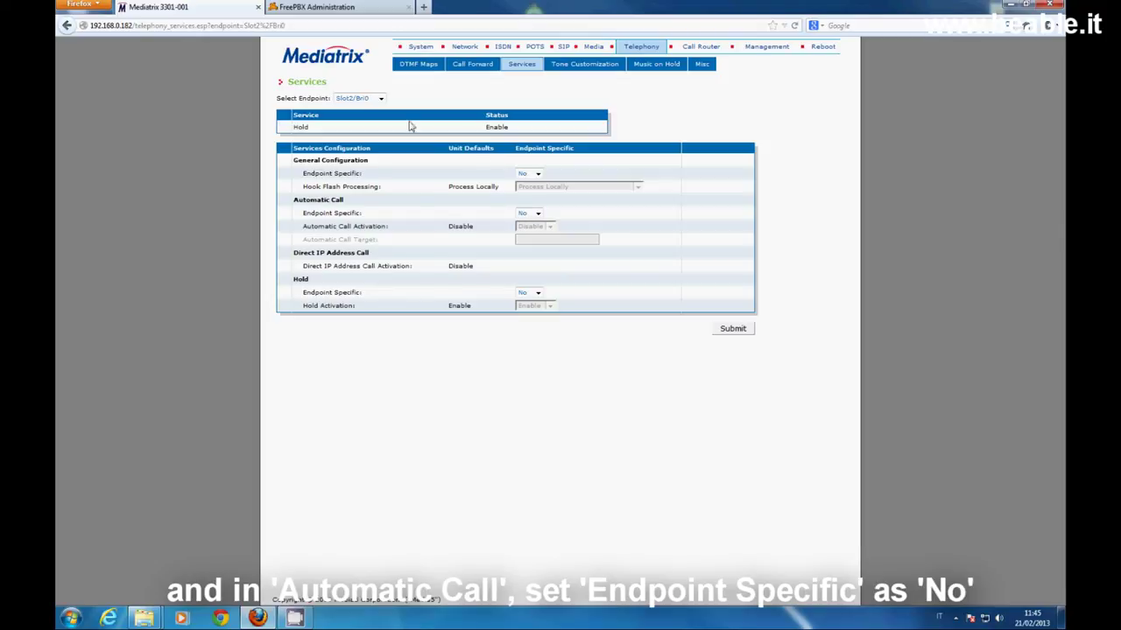
click(379, 98)
click(367, 126)
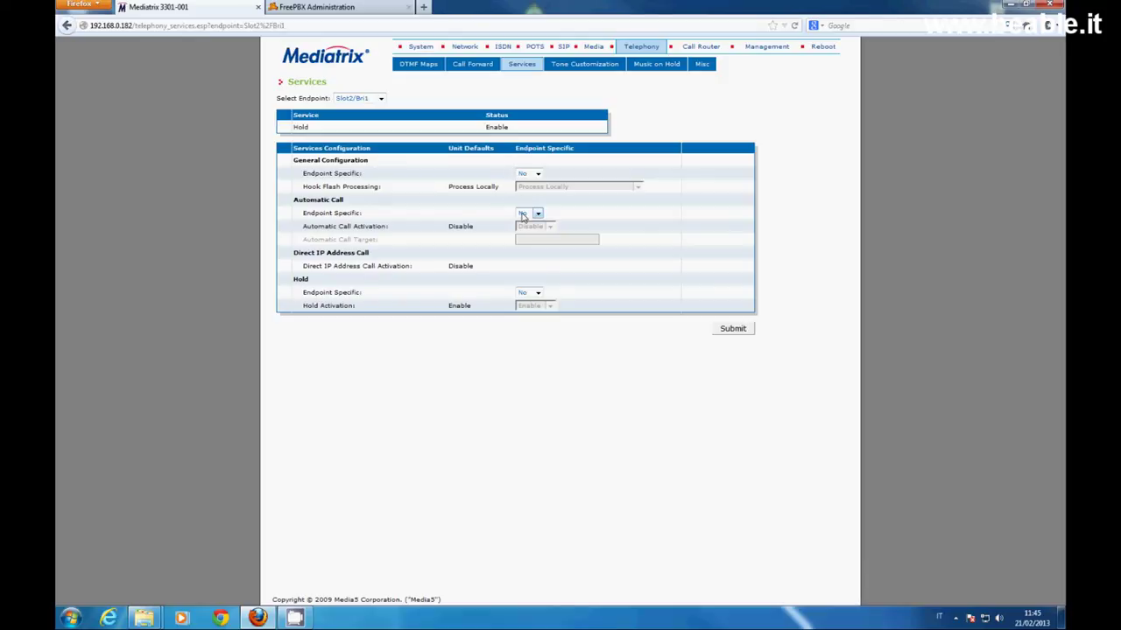
click(502, 48)
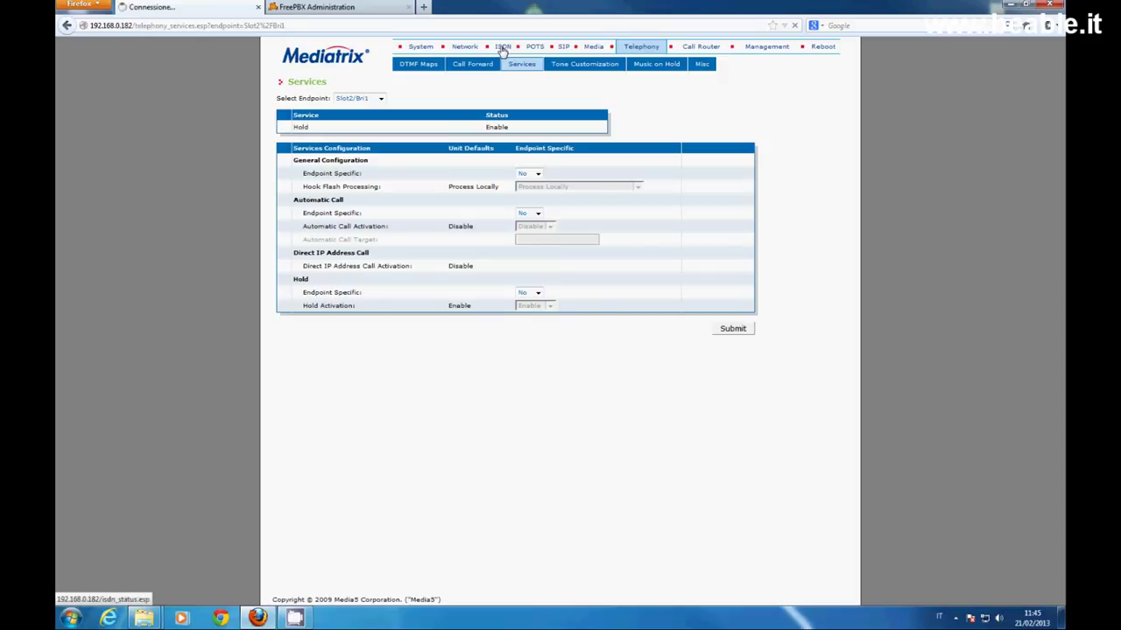
Set Maximum Active Calls to 2 on Basic Rate Interface Slot2/Bri0 and submit
click(469, 68)
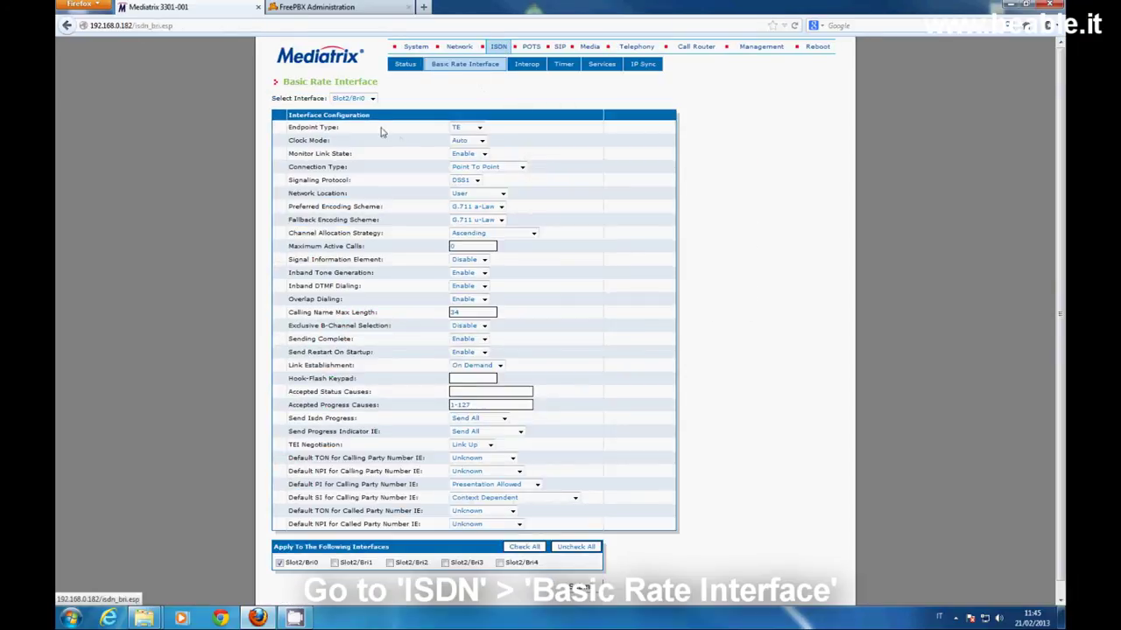
click(373, 99)
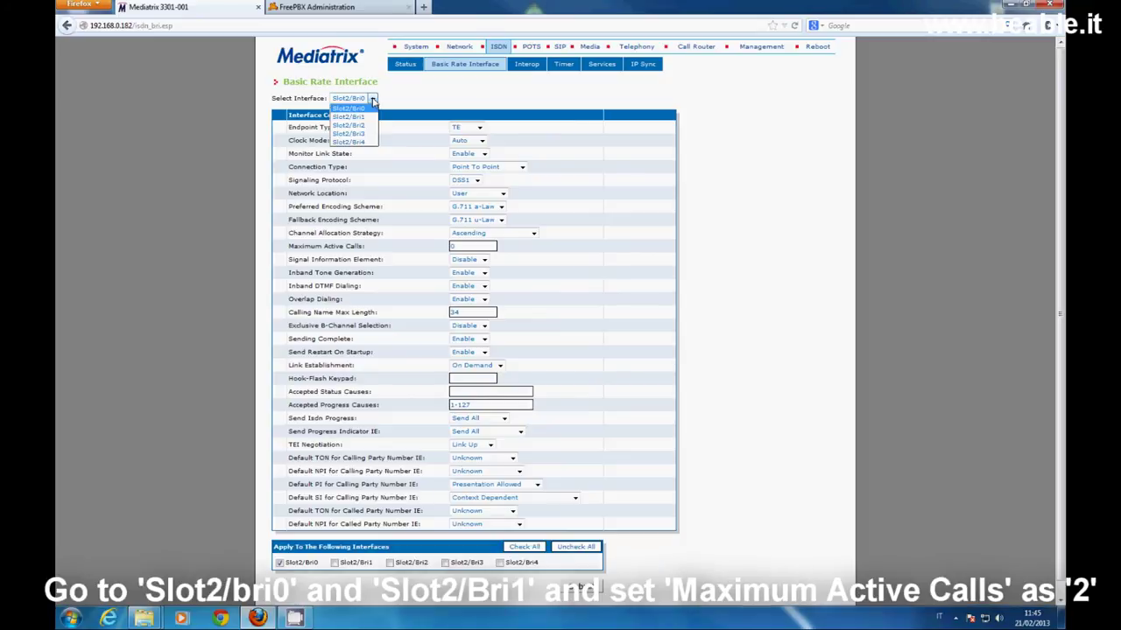
click(406, 91)
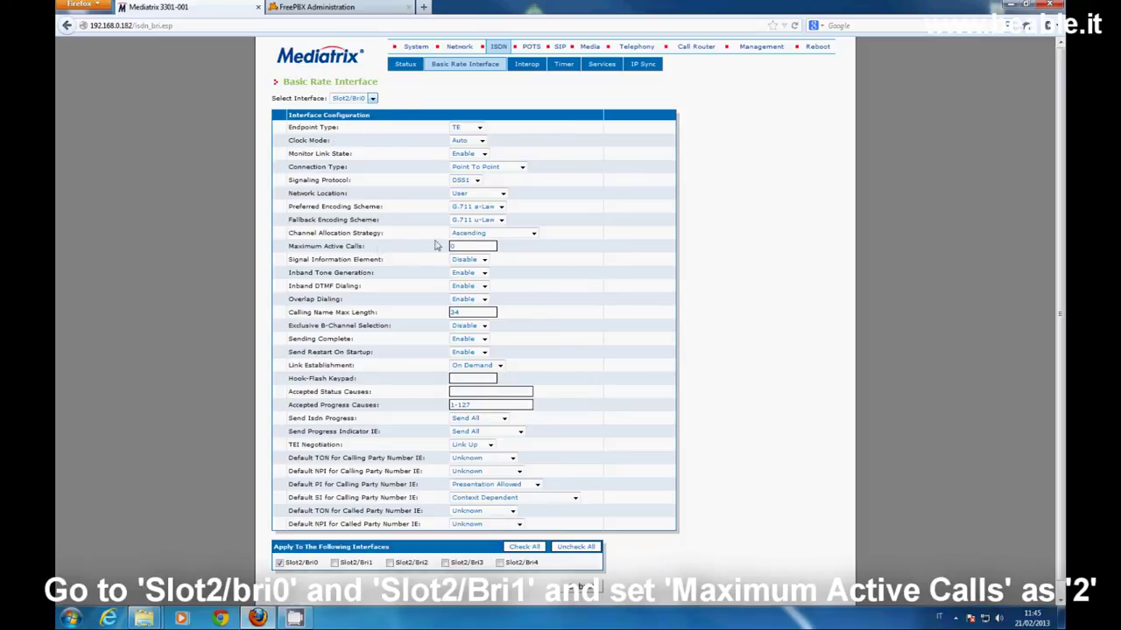
drag(462, 246, 439, 249)
text(2)
click(580, 588)
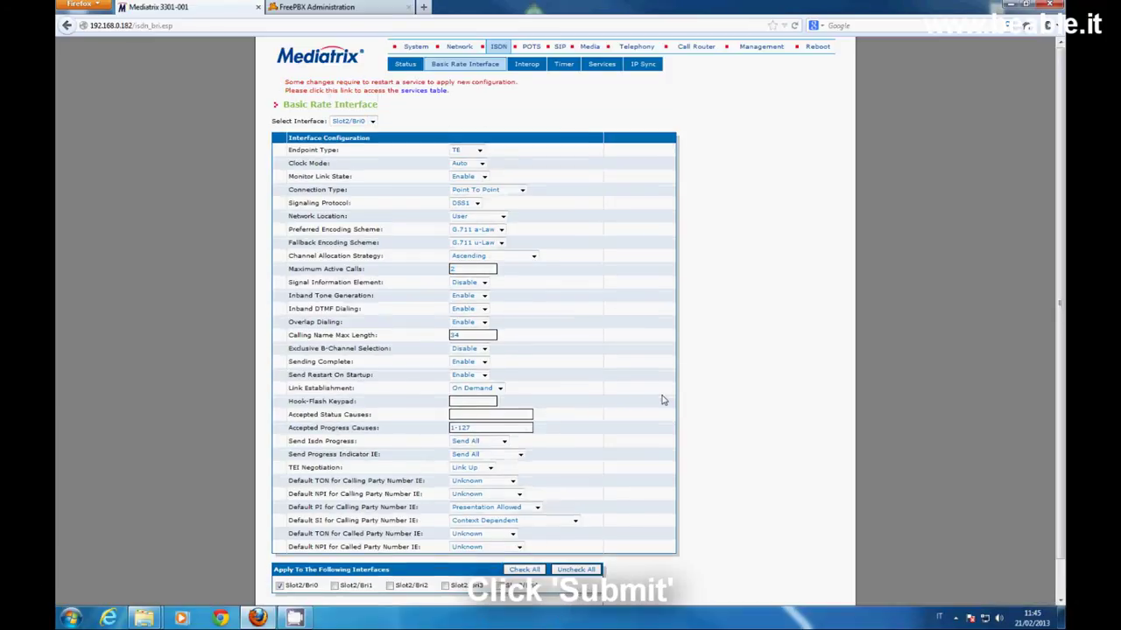
Restart the required services, refresh statuses, and reopen the Basic Rate Interface page
click(426, 90)
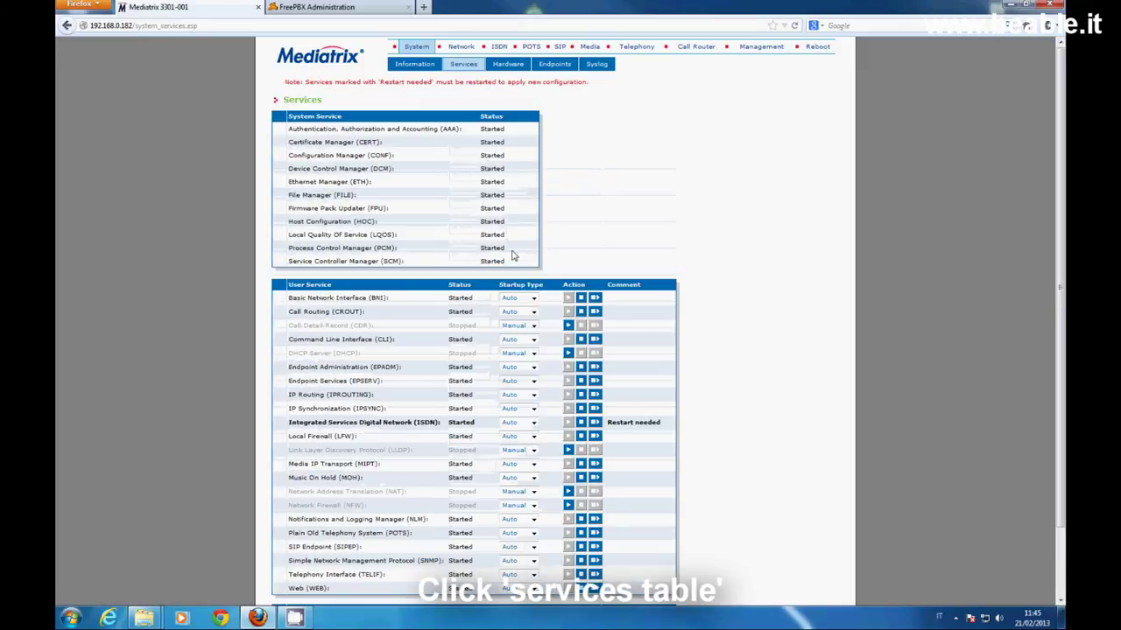
scroll(557, 350, down, 2)
click(554, 552)
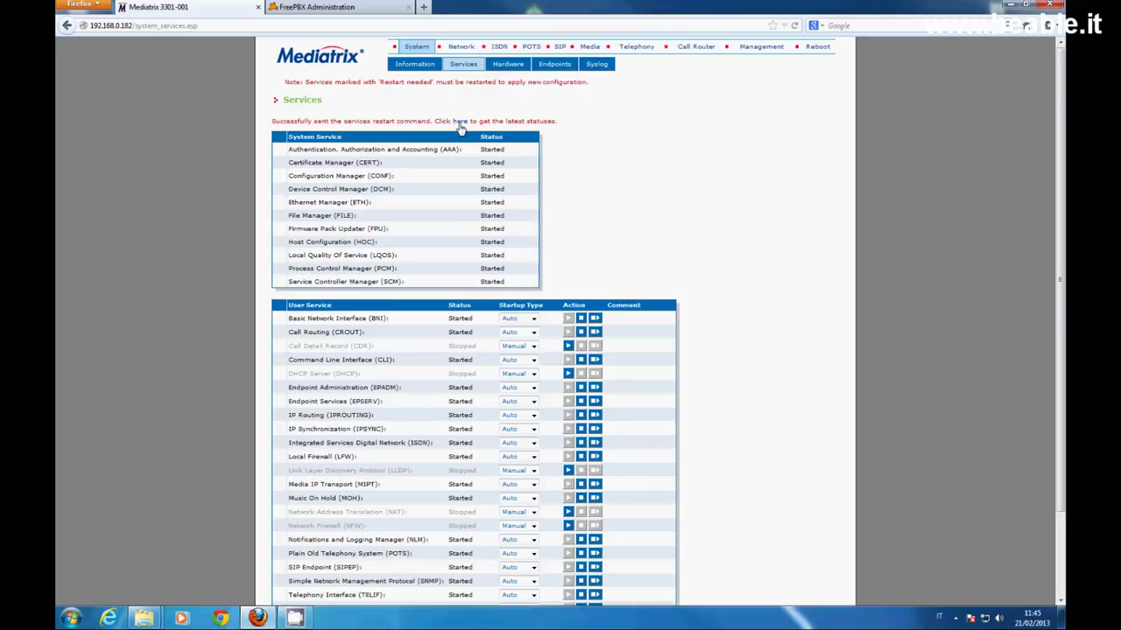
click(460, 123)
click(499, 47)
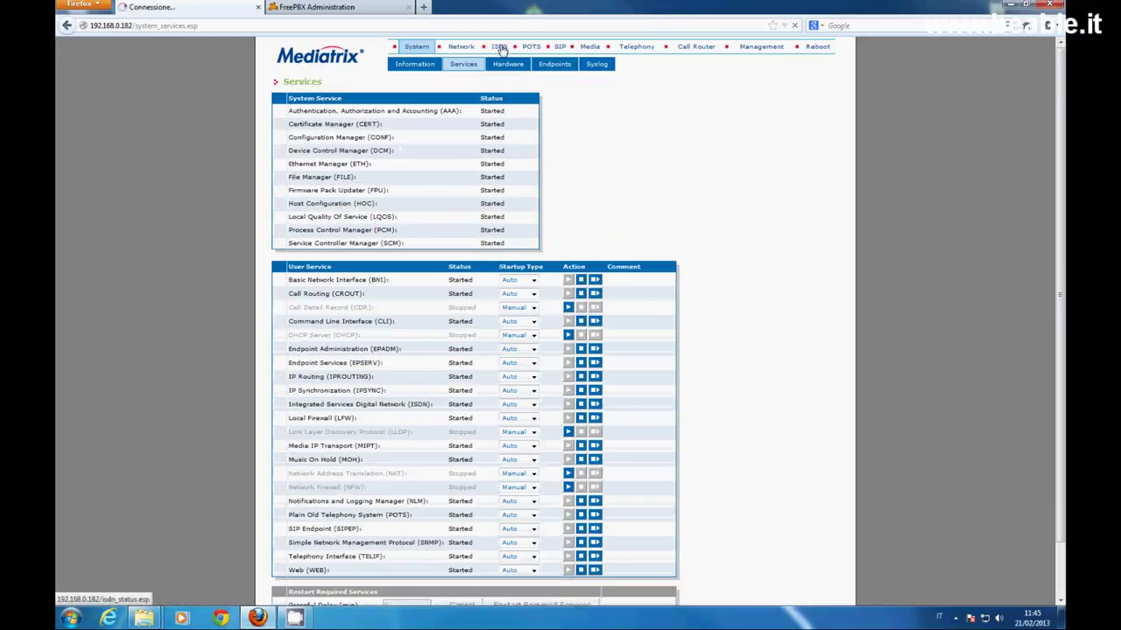
click(480, 67)
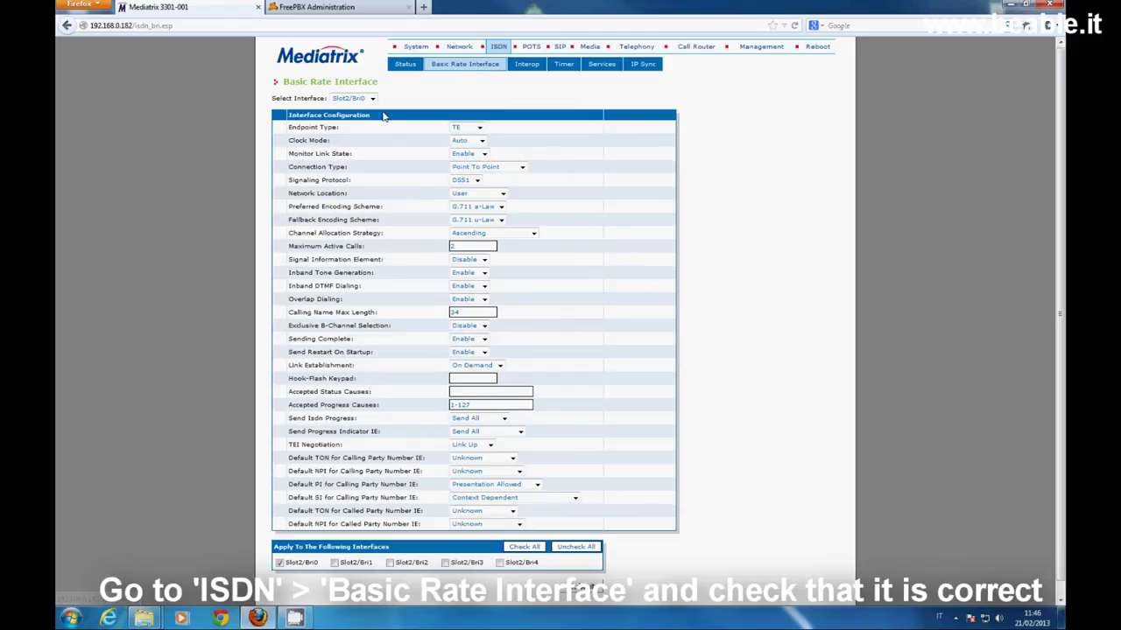
Set Maximum Active Calls to 2 on ISDN interface Slot2/Bri1 and submit
click(373, 99)
click(363, 115)
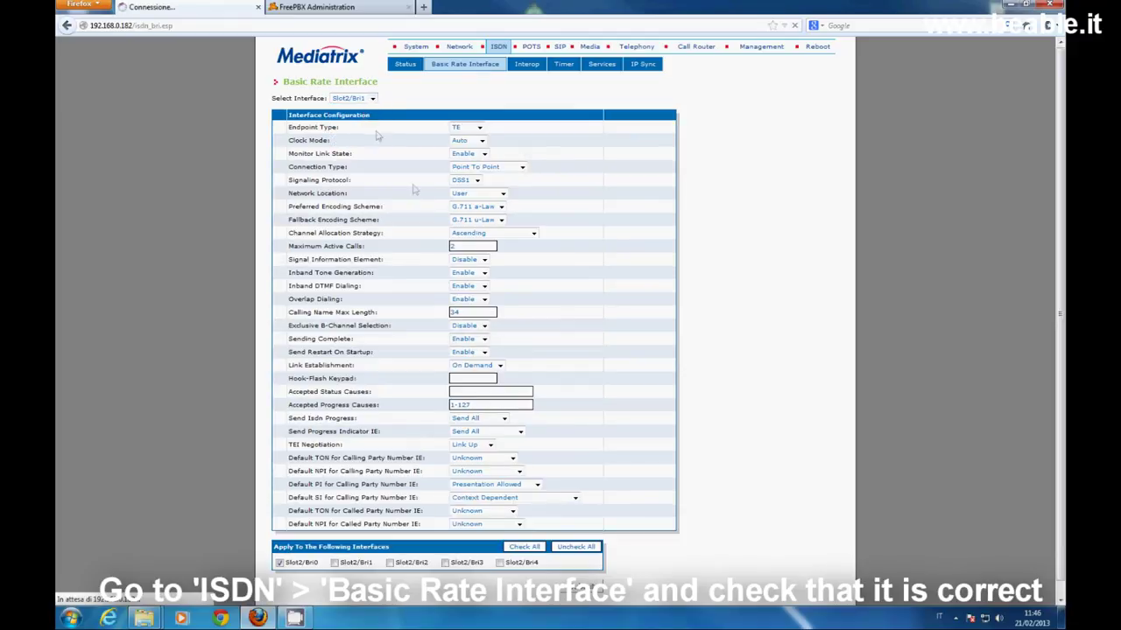
double_click(455, 246)
text(2)
click(501, 265)
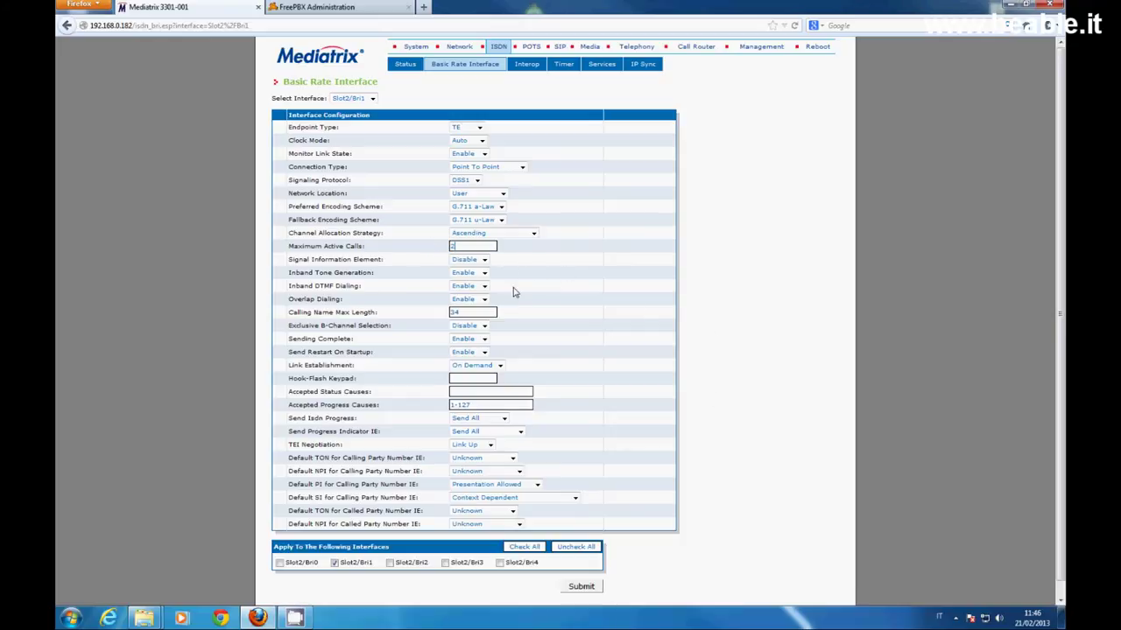
click(592, 588)
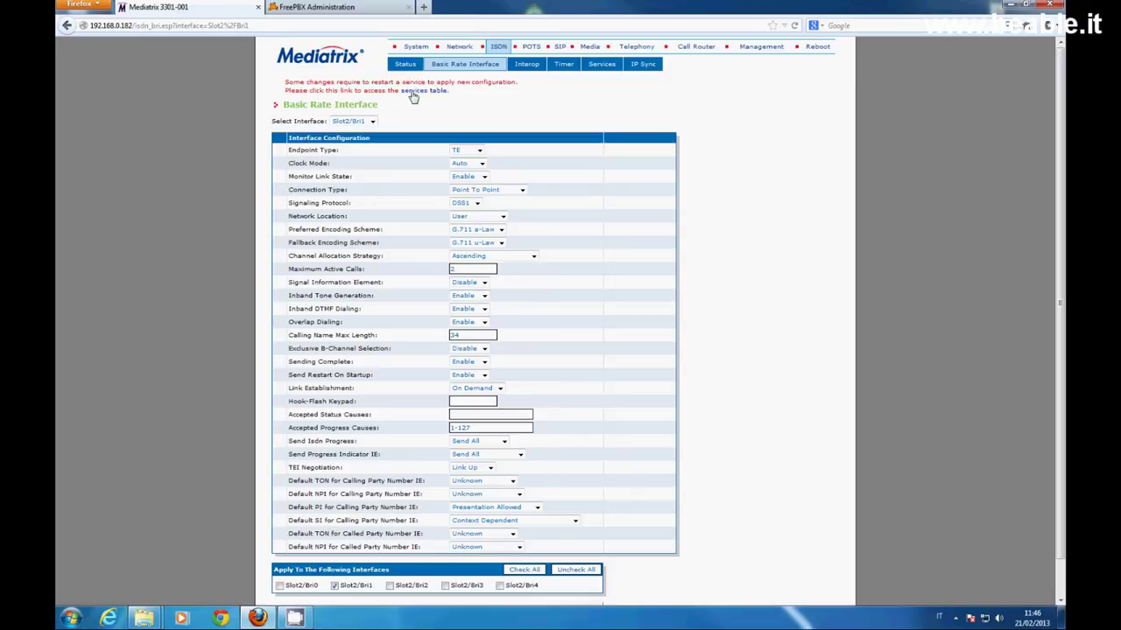
Restart the services that require it, refresh their status, then go to System Information
click(413, 95)
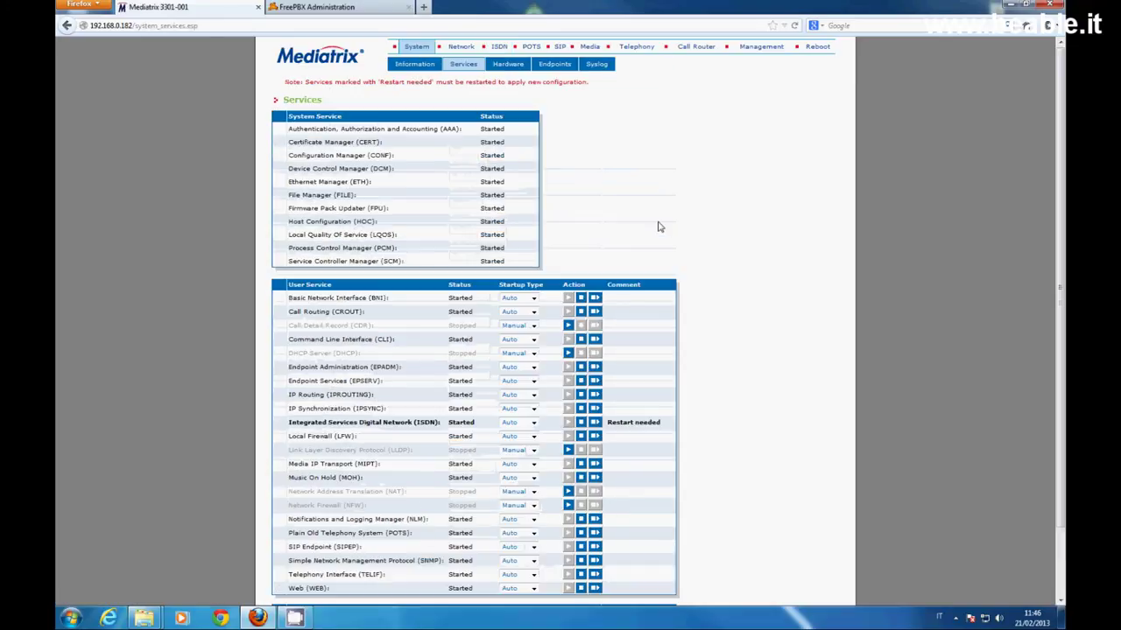
scroll(659, 227, down, 3)
click(573, 553)
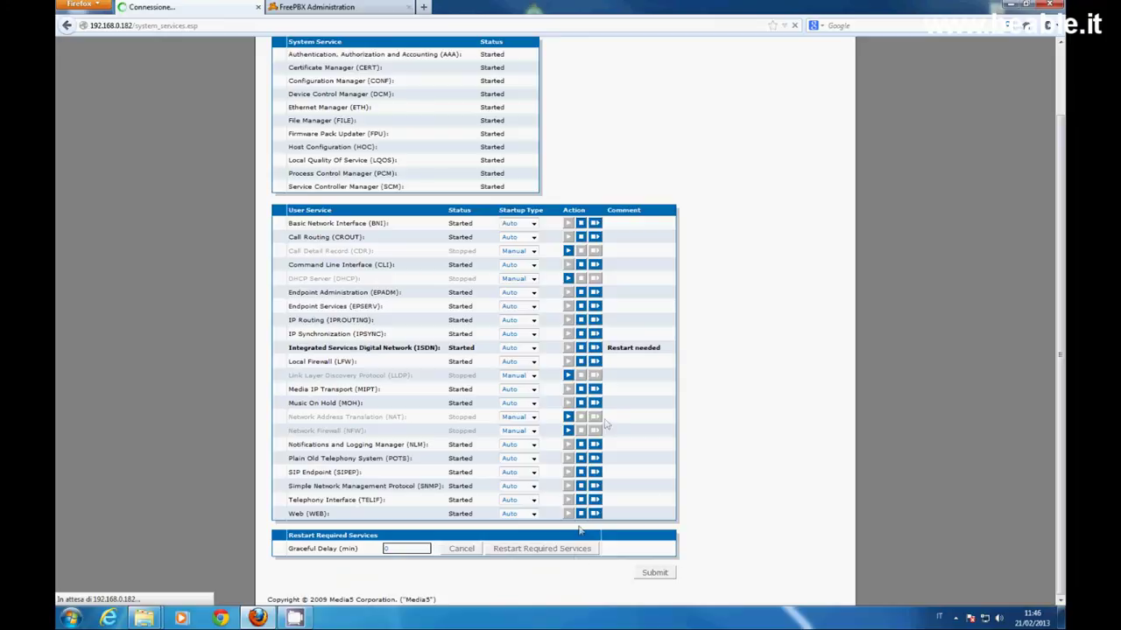
click(462, 123)
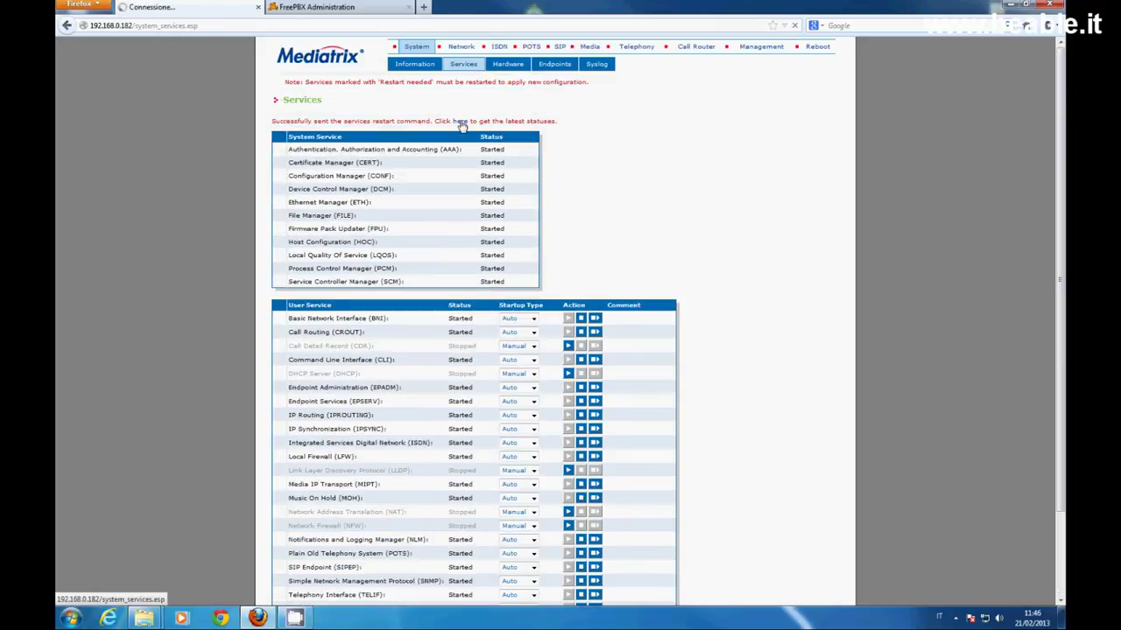
click(417, 49)
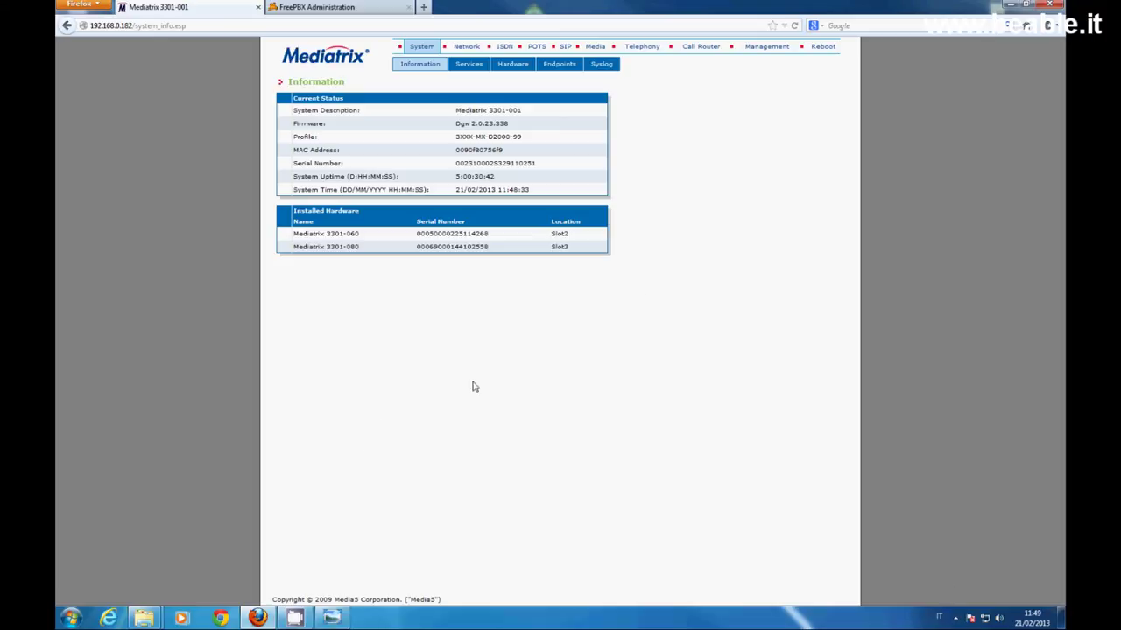
Open the Call Router's Route Config page with its empty Route table
click(698, 49)
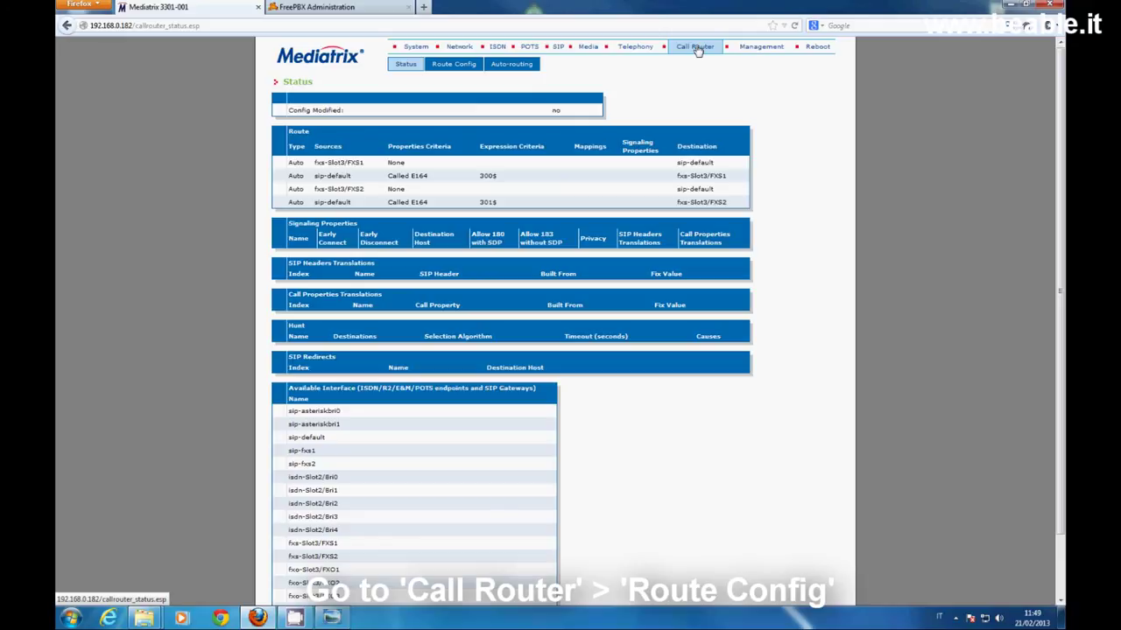
click(463, 69)
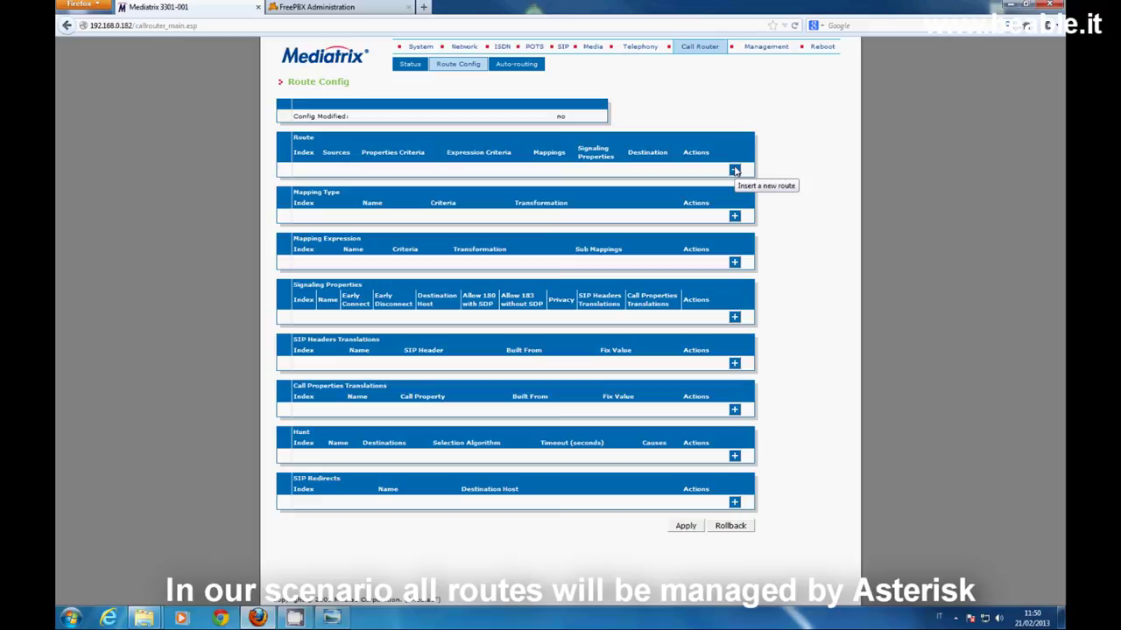
Insert route 1 from isdn-Slot2/Bri0 to sip-asteriskbri0 and apply the configuration
click(735, 171)
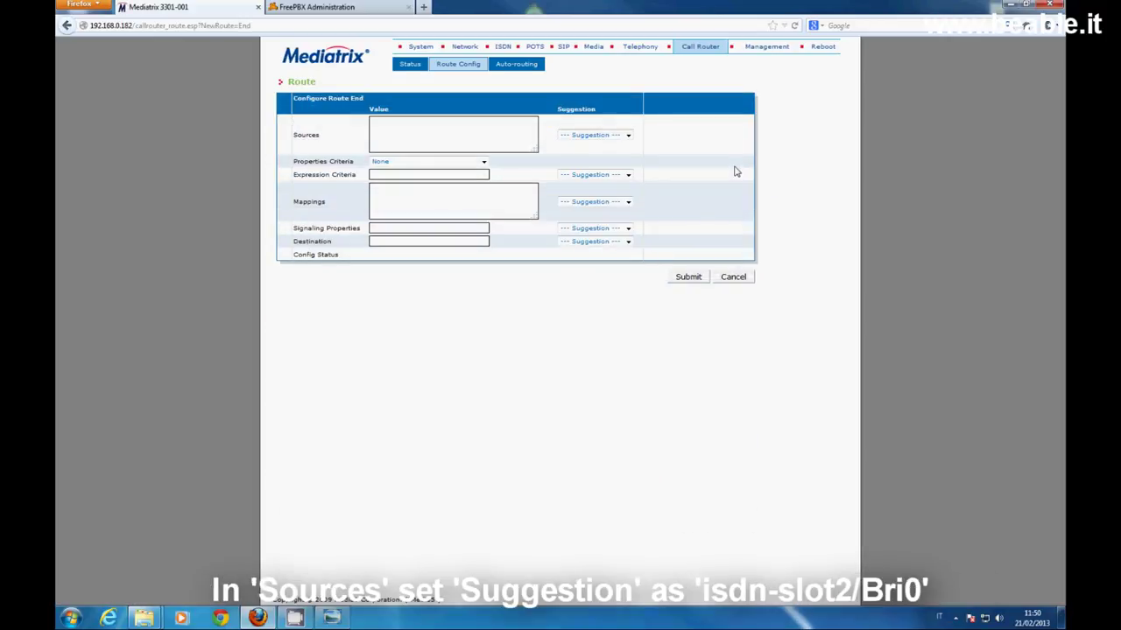
click(627, 136)
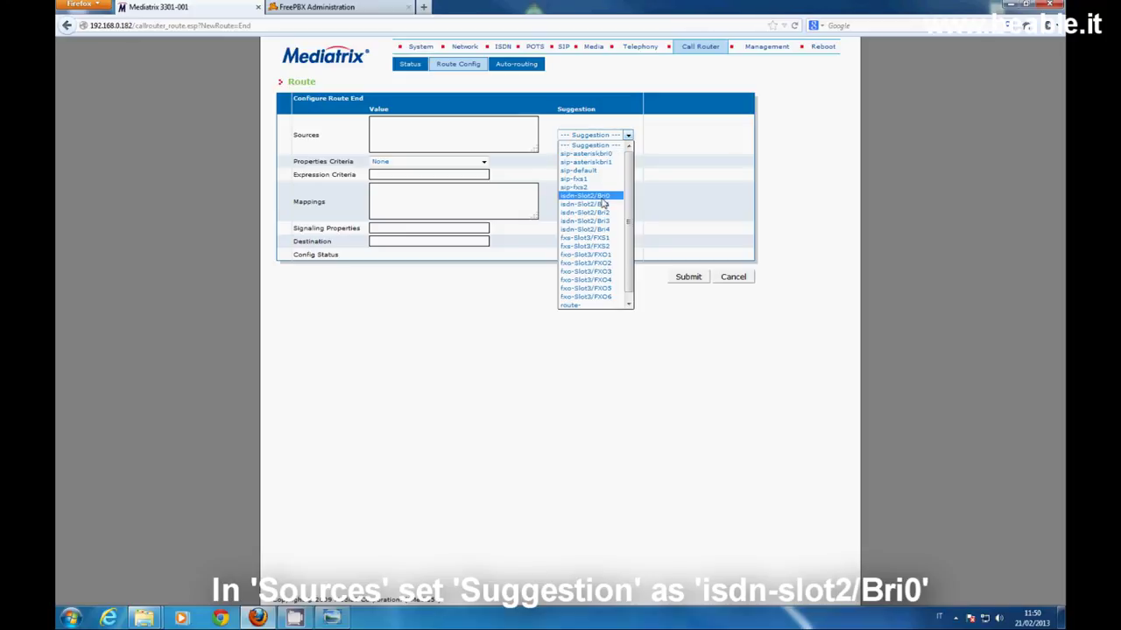
click(602, 196)
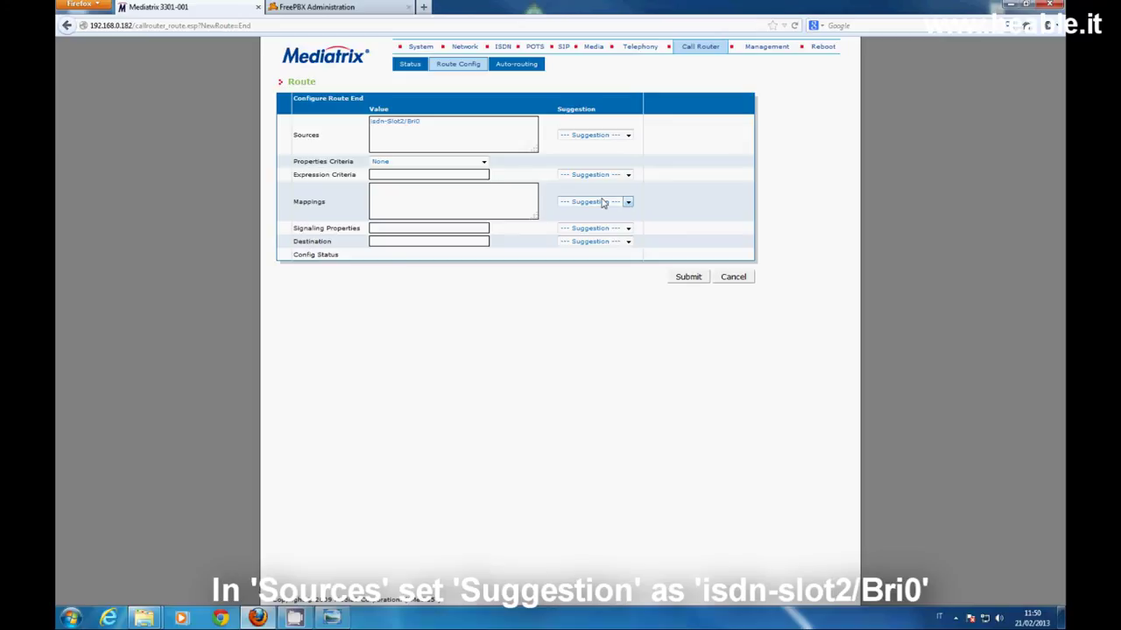
click(629, 243)
click(609, 260)
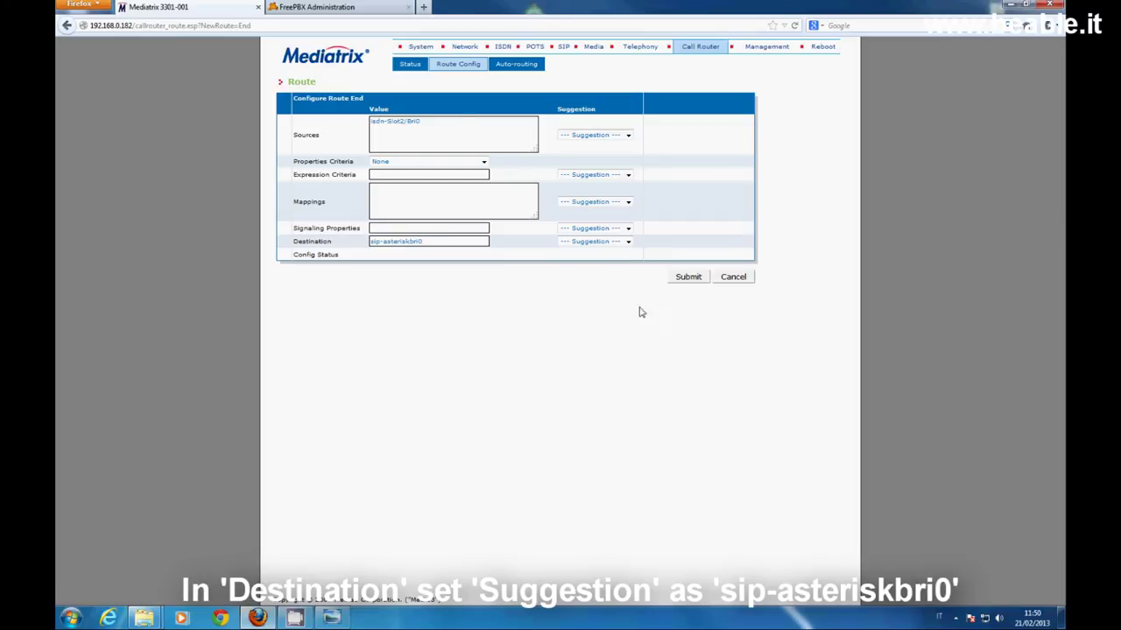
click(687, 278)
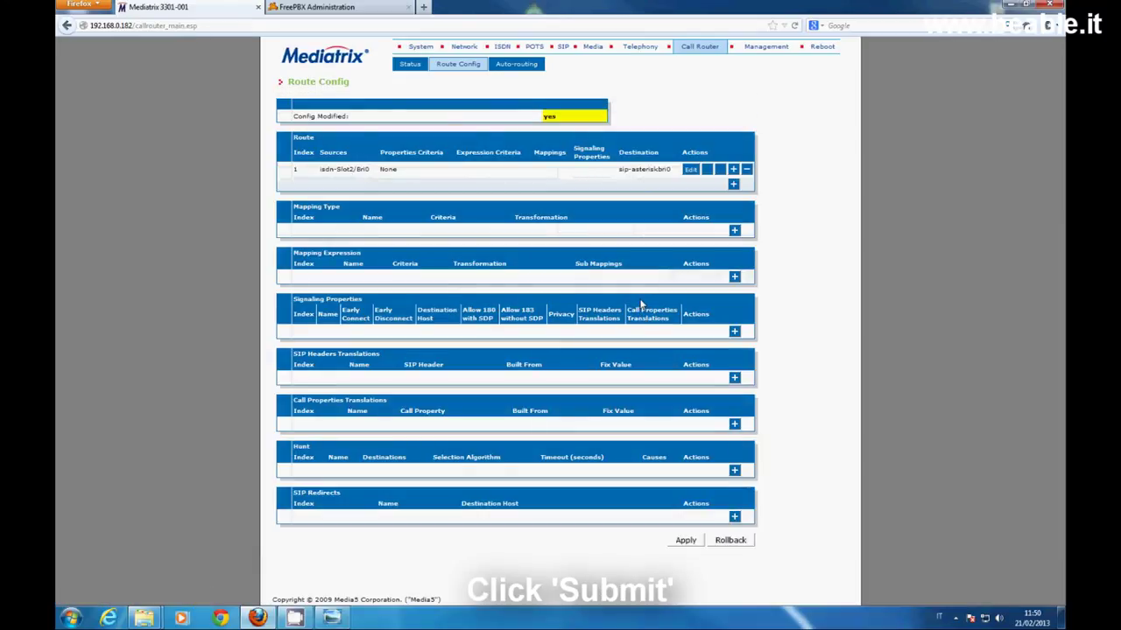
click(689, 542)
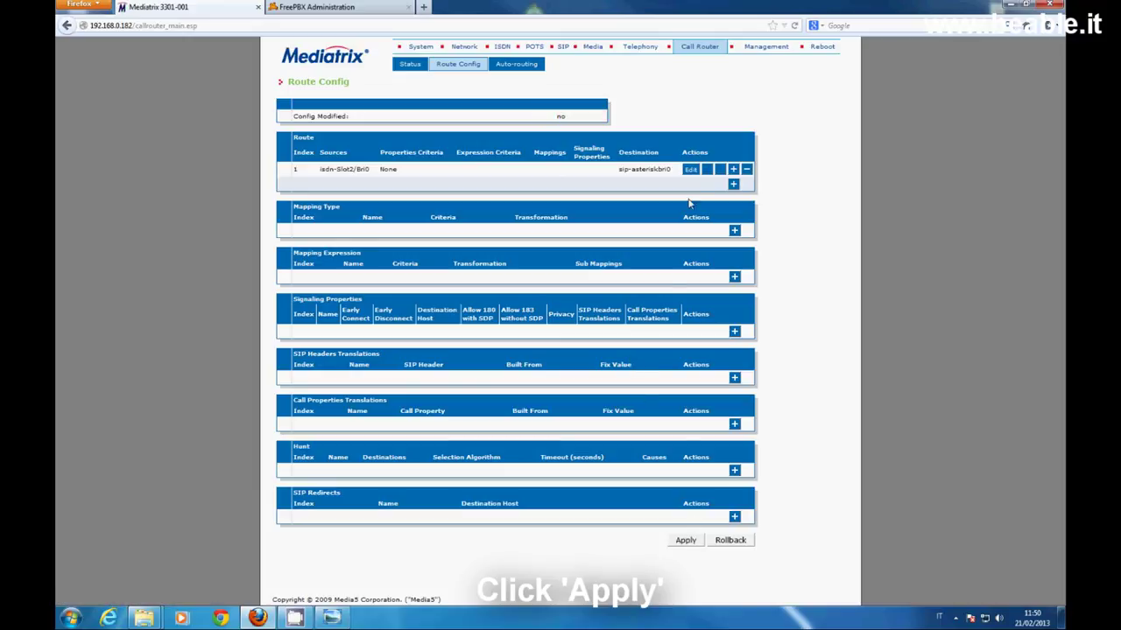
Add and apply a sip-asteriskbri1 to isdn-Slot2/Bri1 route, then delete it as route 2
click(733, 184)
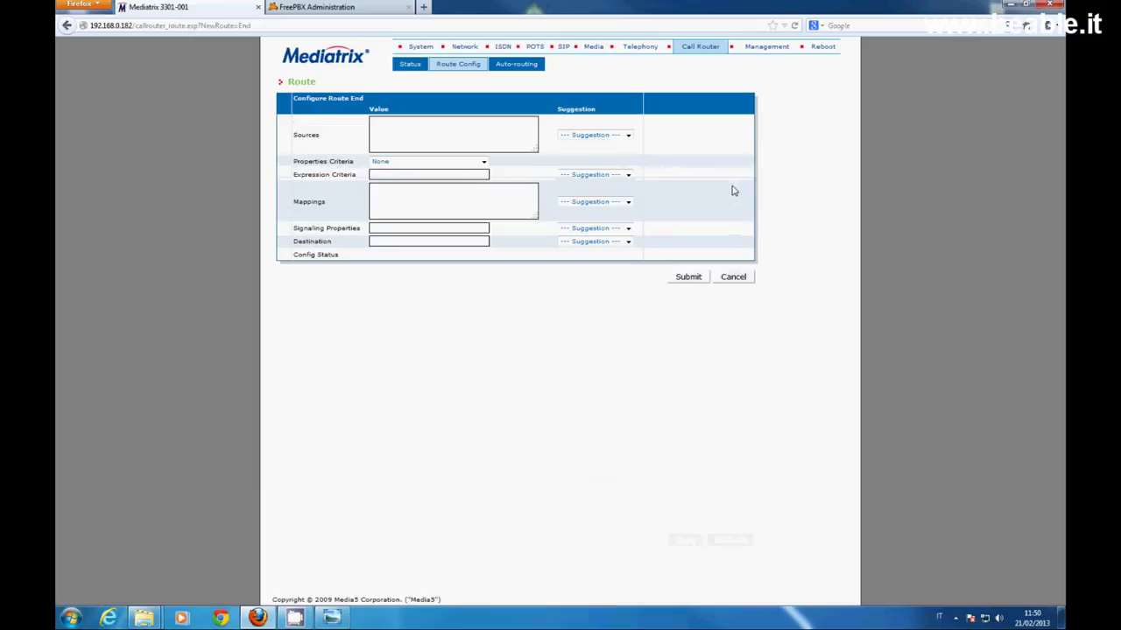
click(627, 136)
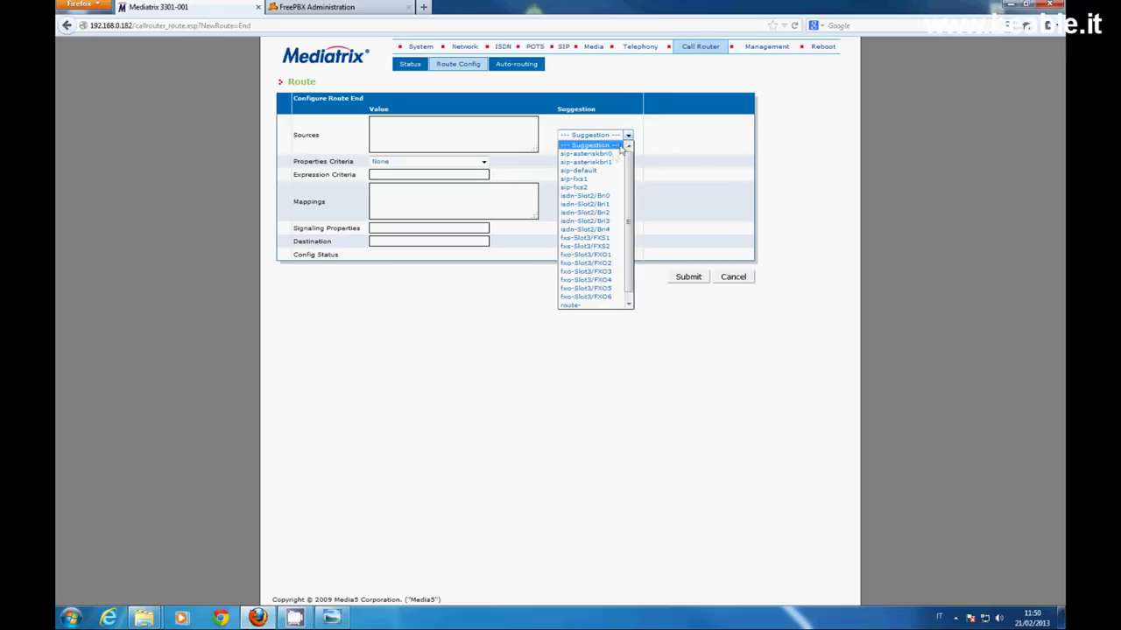
click(604, 162)
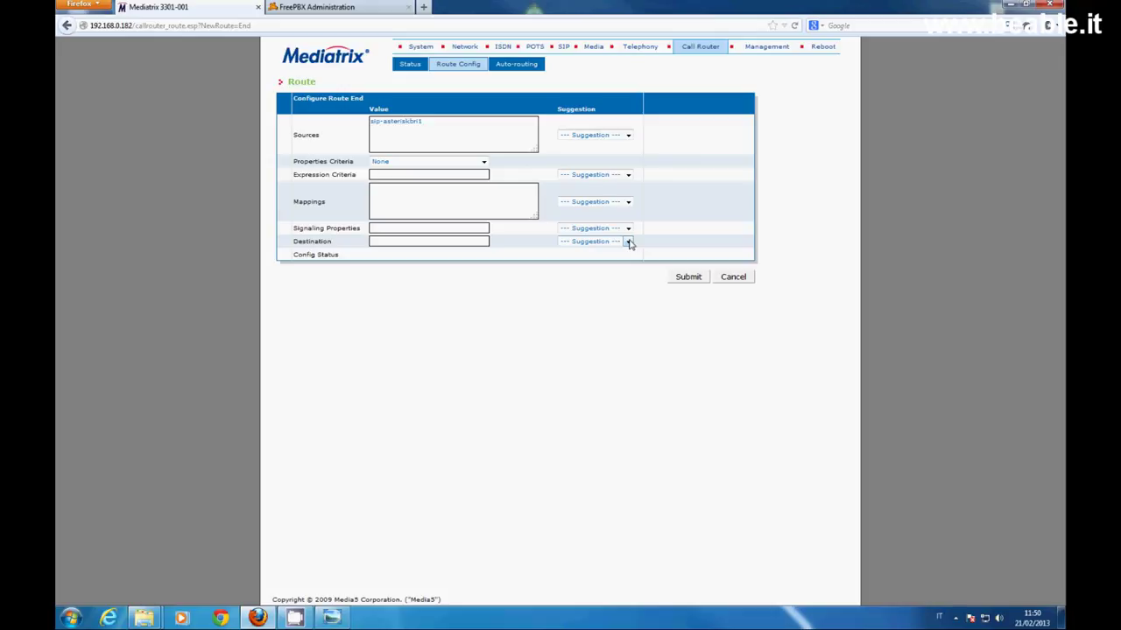
click(628, 242)
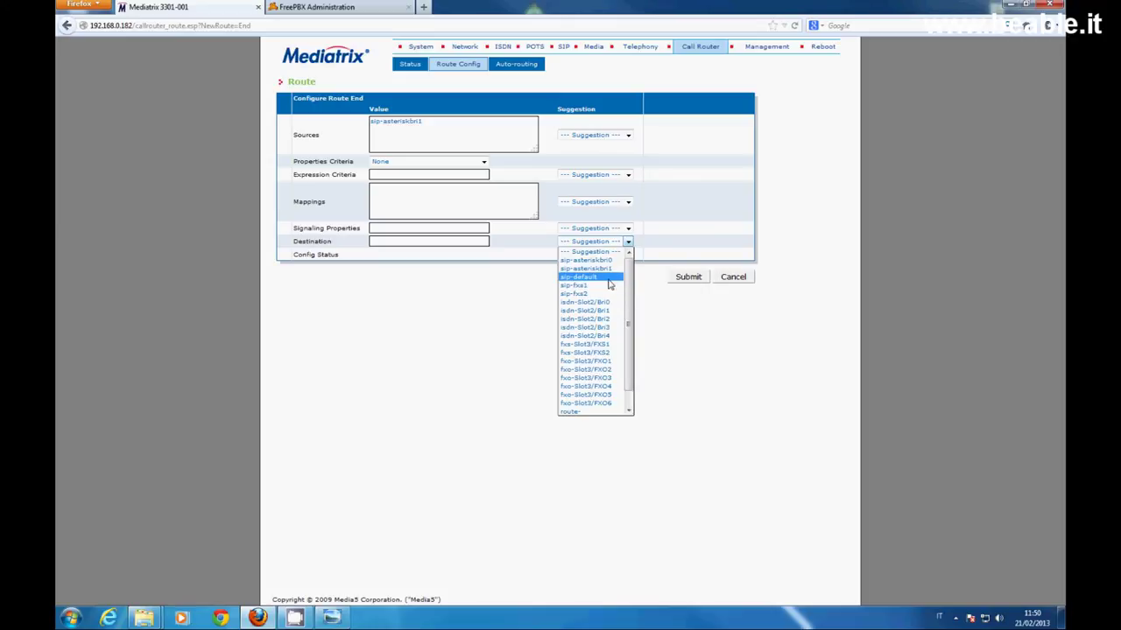
click(601, 311)
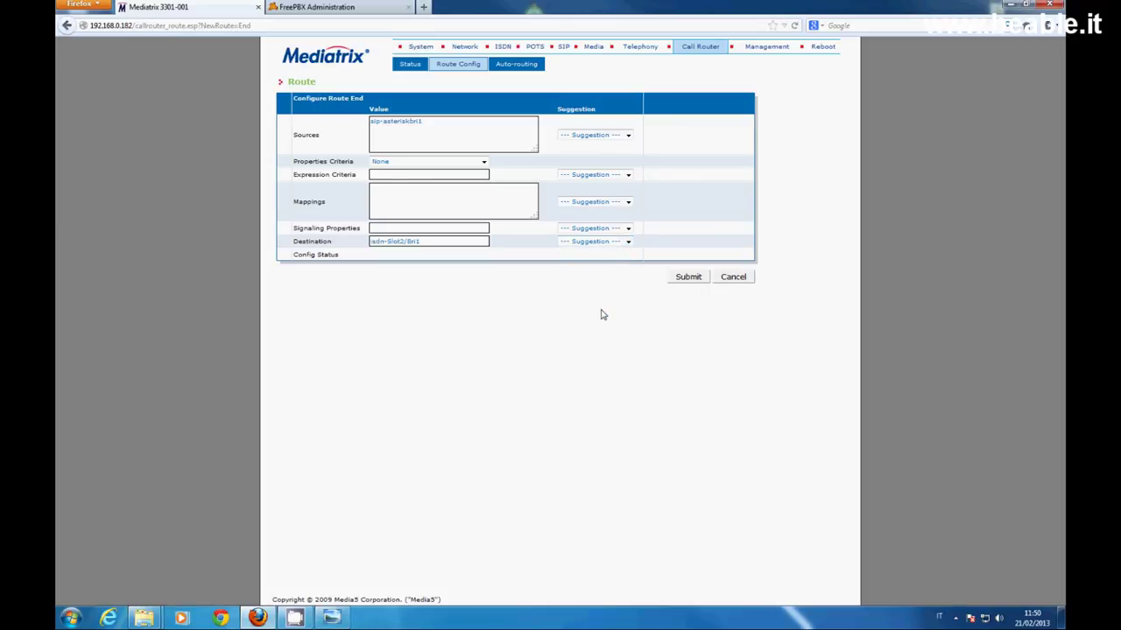
click(694, 281)
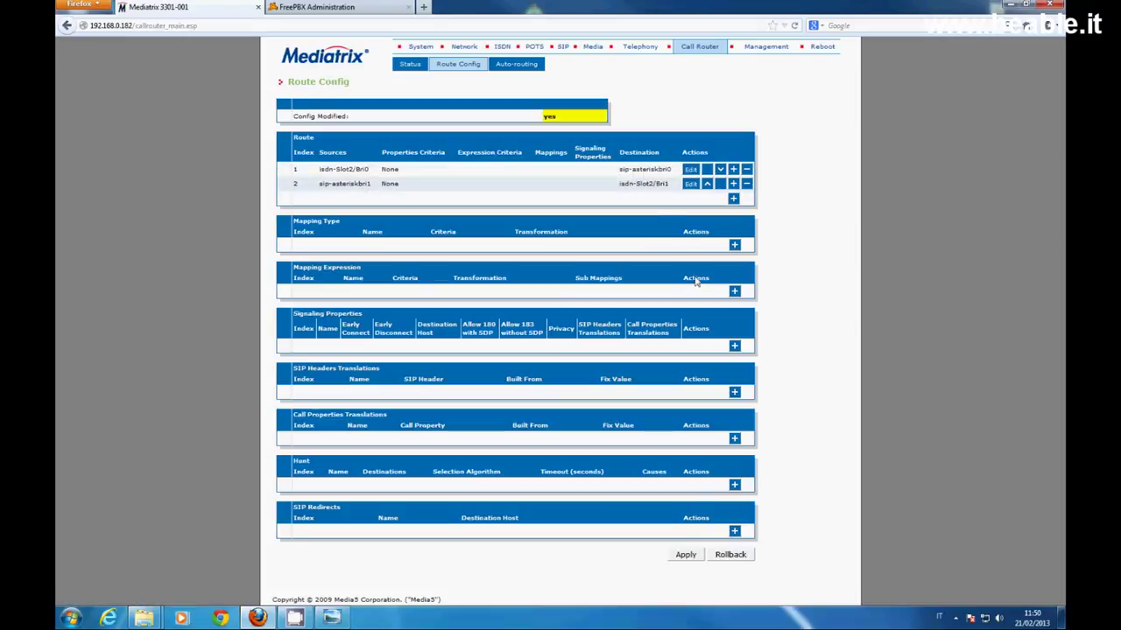
click(688, 560)
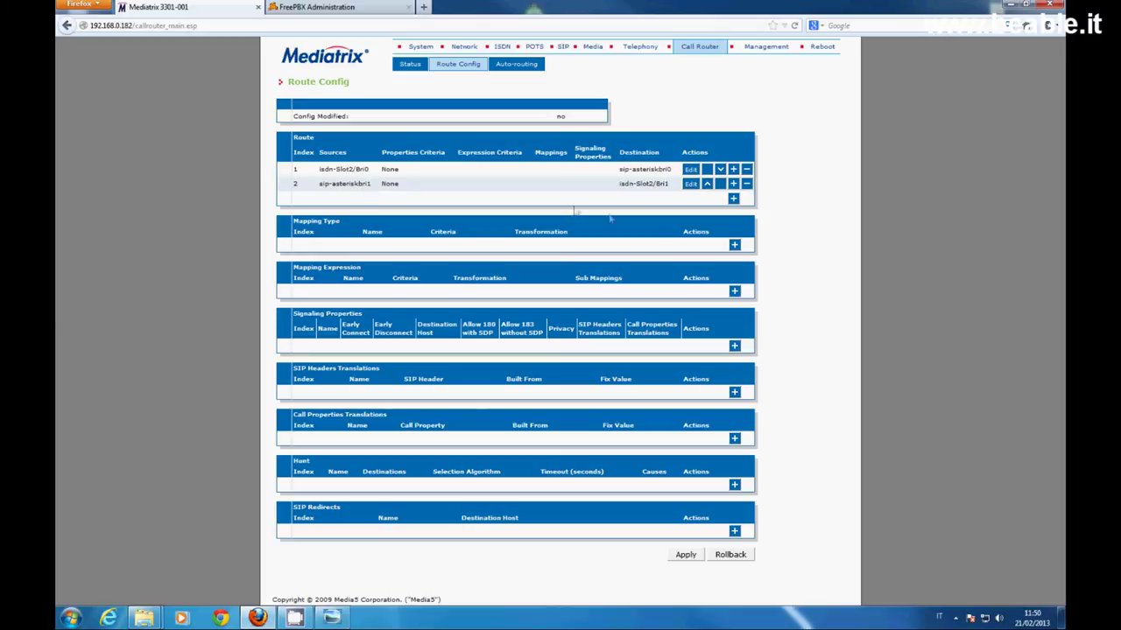
click(745, 184)
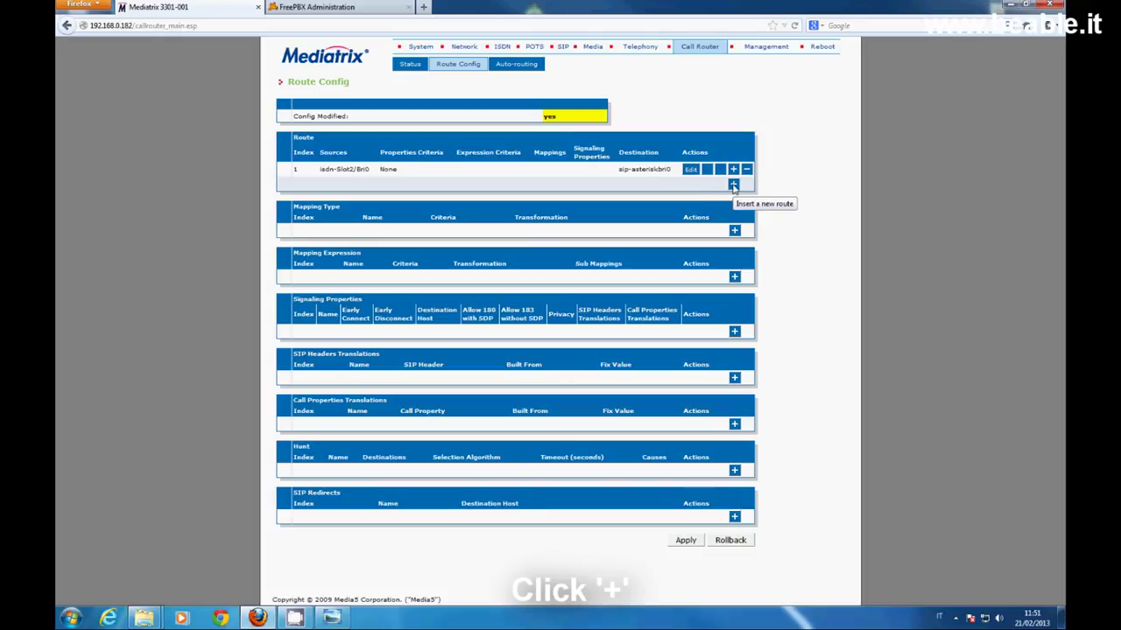
Insert route 2 from isdn-Slot2/Bri1 to sip-asteriskbri1 and apply the configuration
click(732, 186)
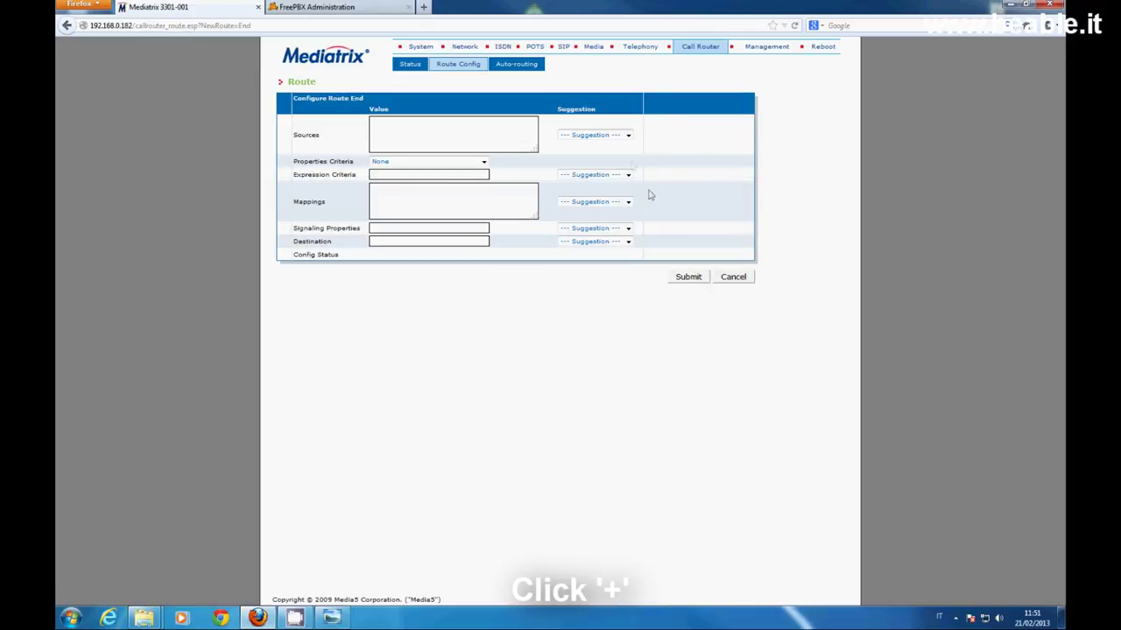
click(627, 134)
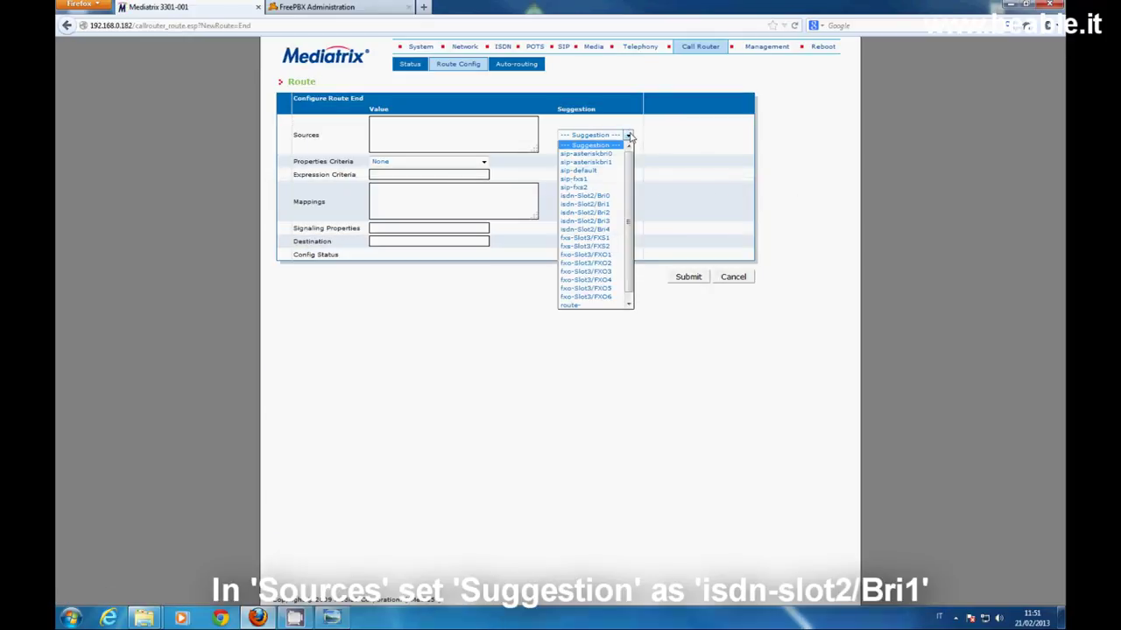
click(603, 204)
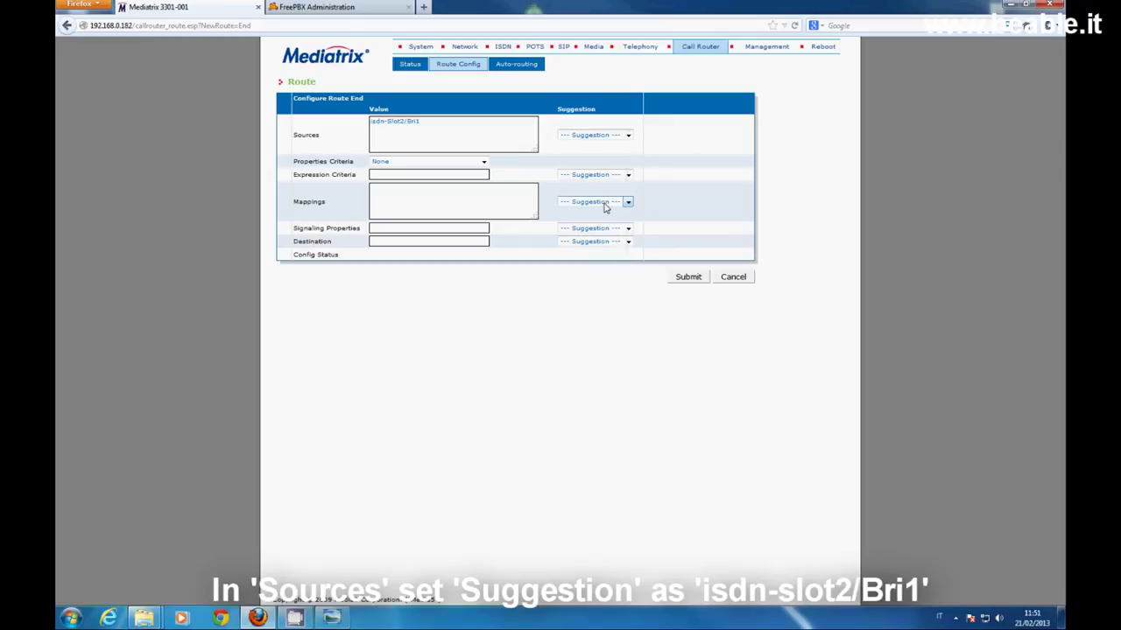
click(628, 243)
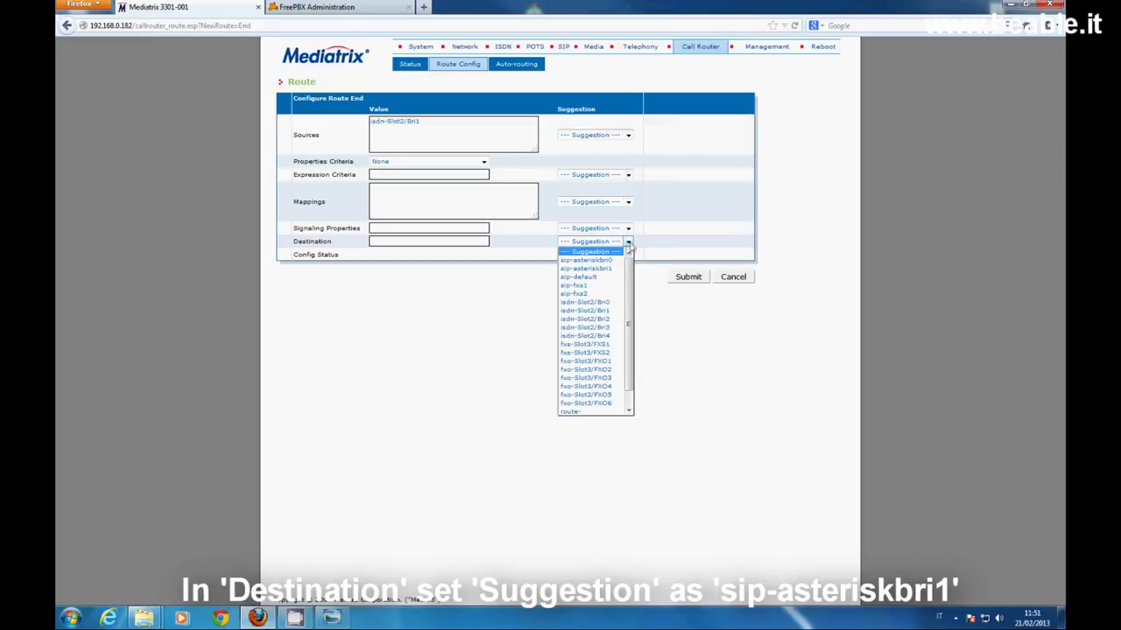
click(585, 268)
click(686, 280)
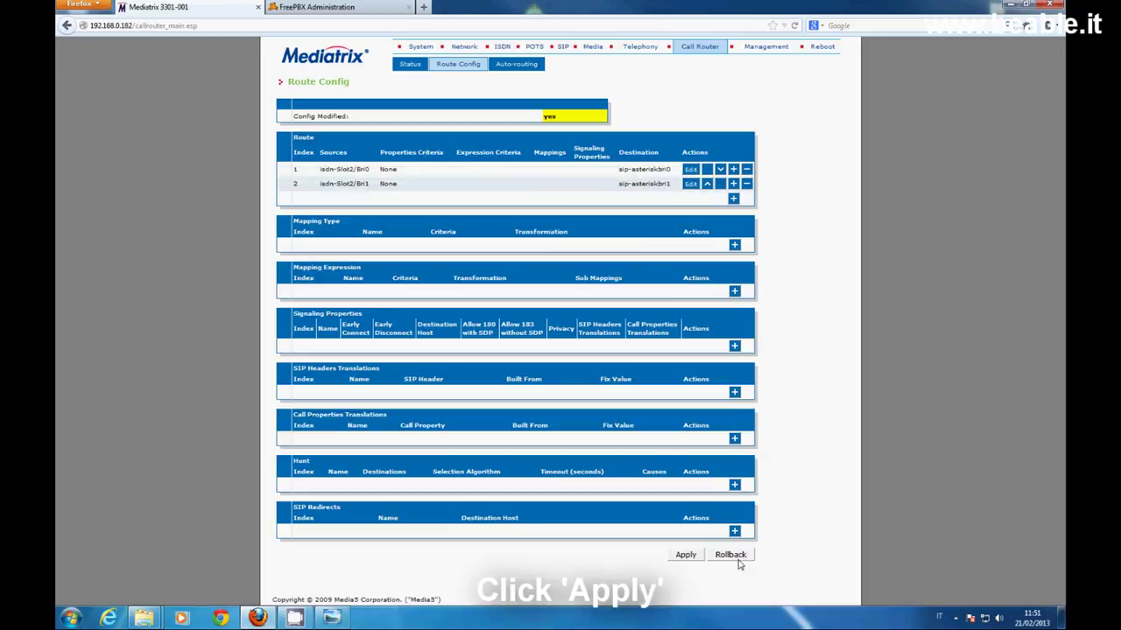
click(688, 558)
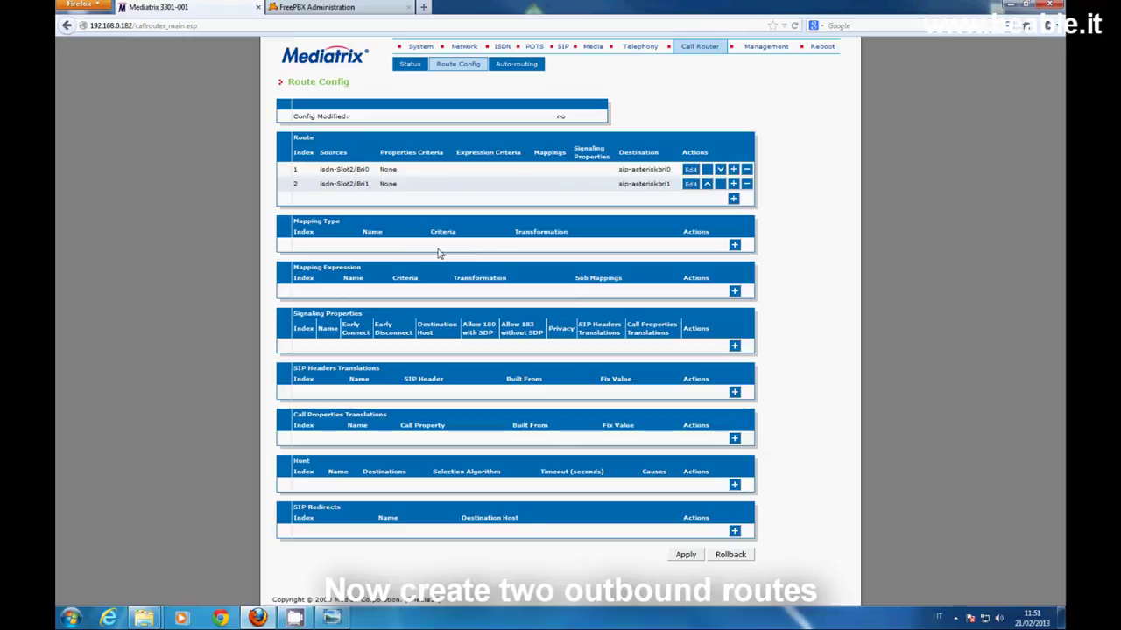
Insert route 3 from sip-asteriskbri0 to isdn-Slot2/Bri0 and apply it
click(733, 199)
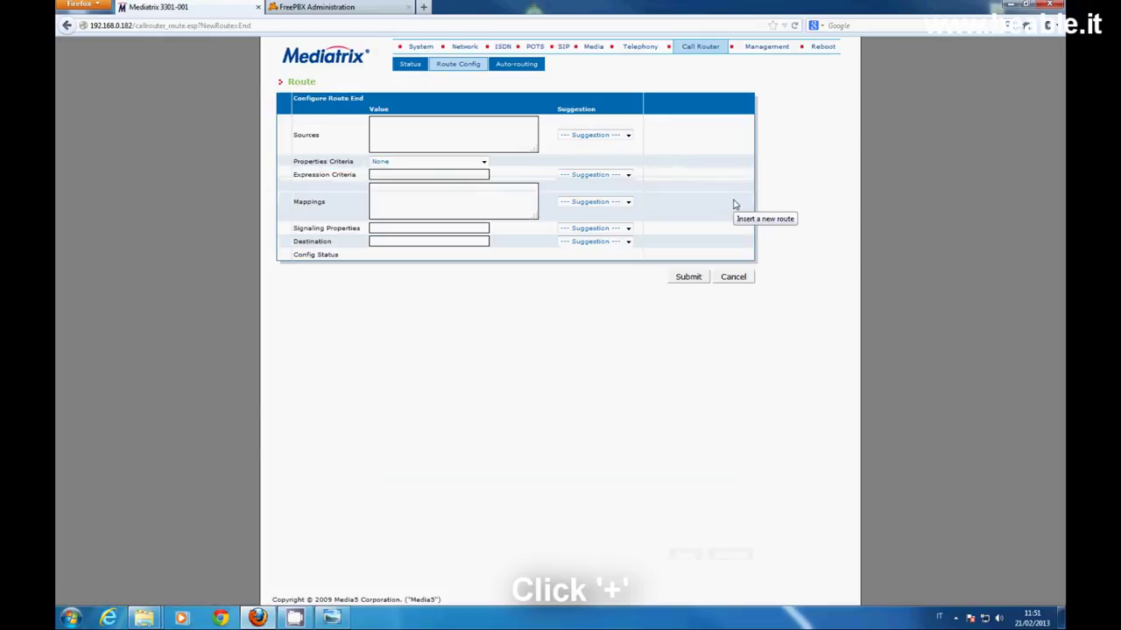
click(628, 135)
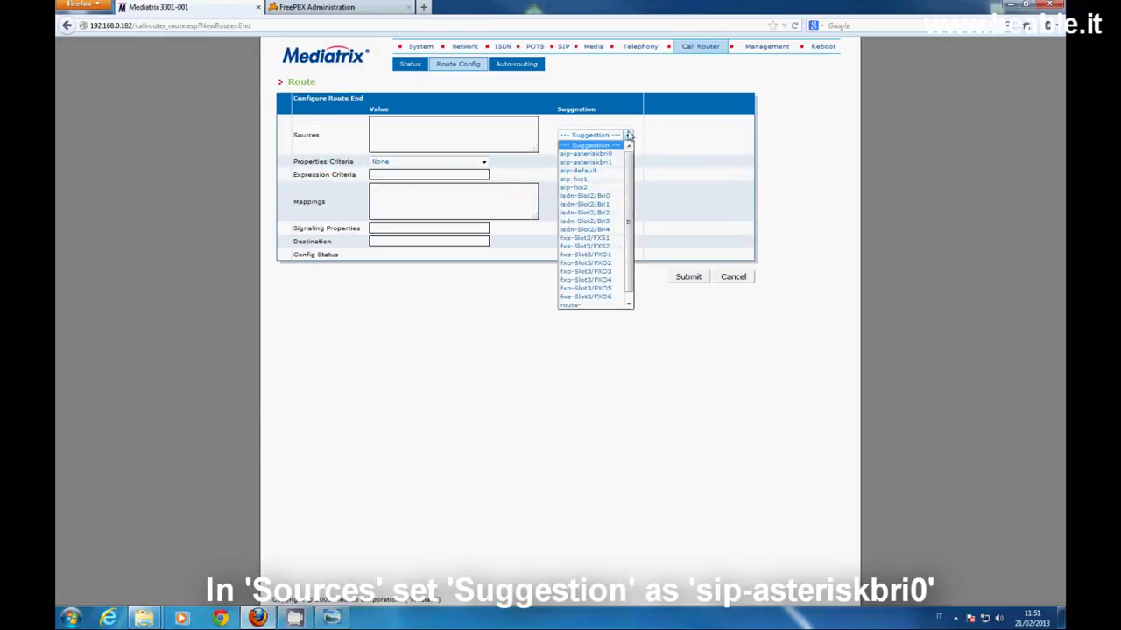
click(604, 155)
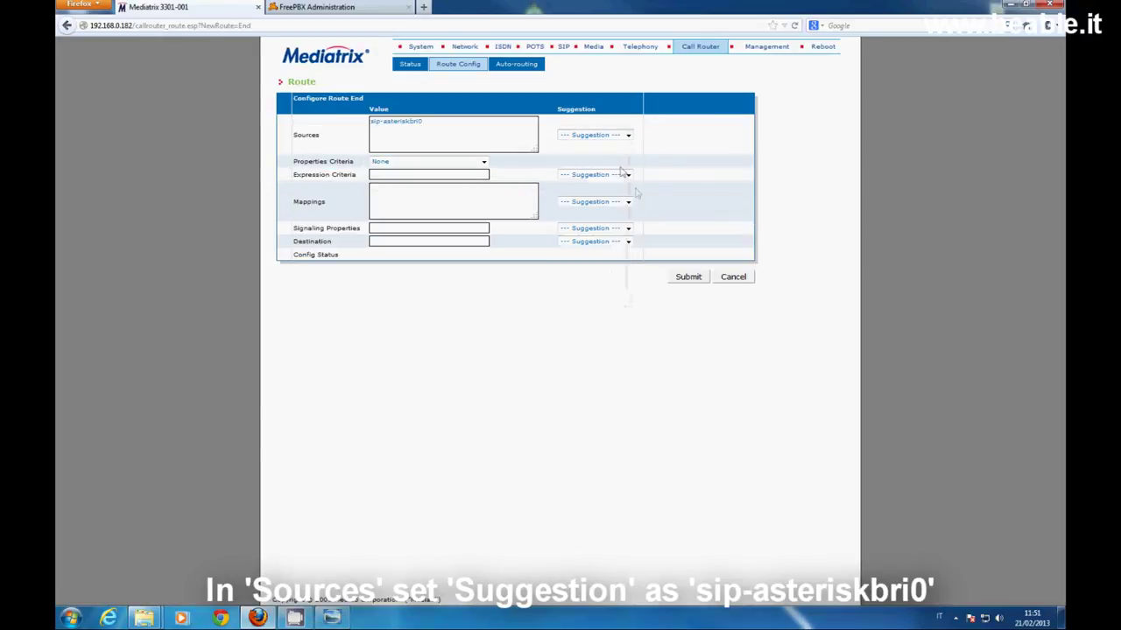
click(627, 241)
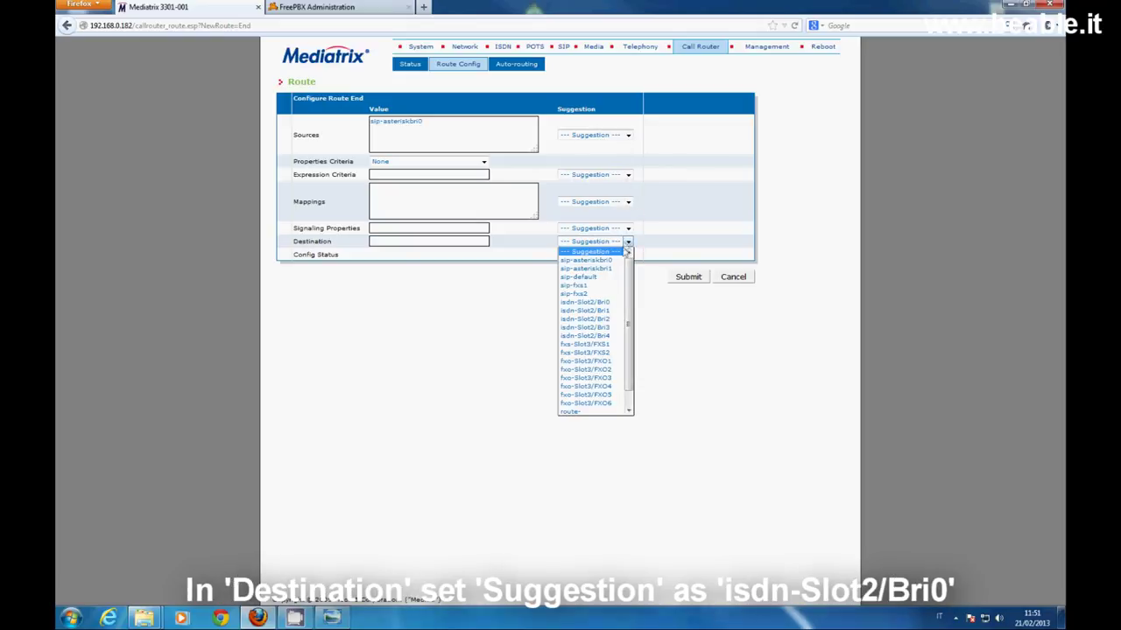
click(611, 302)
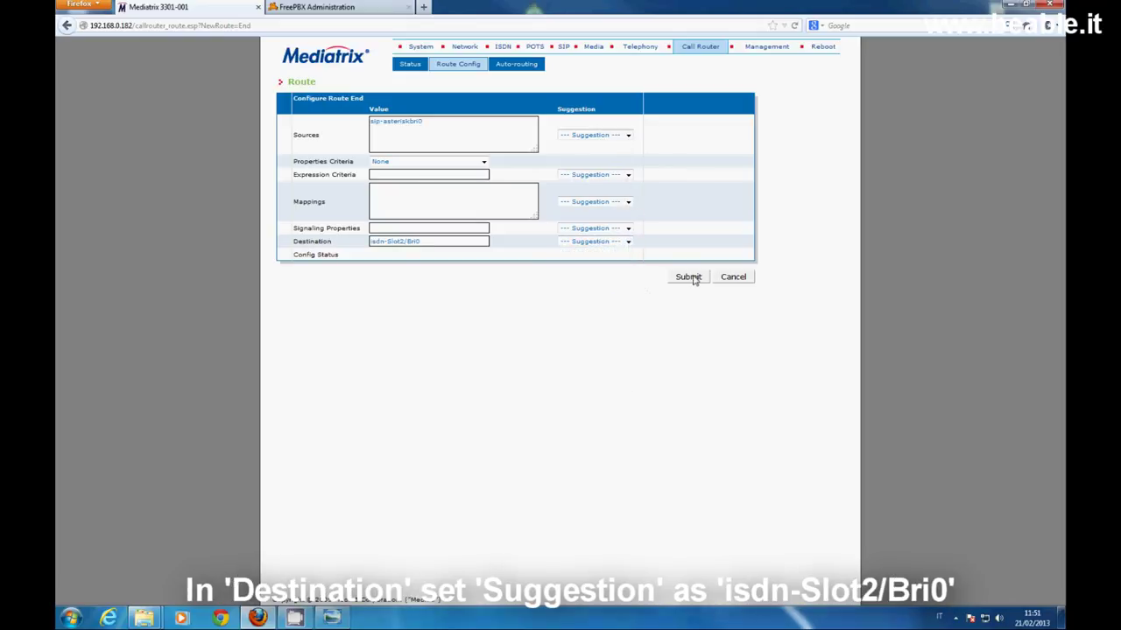
click(692, 277)
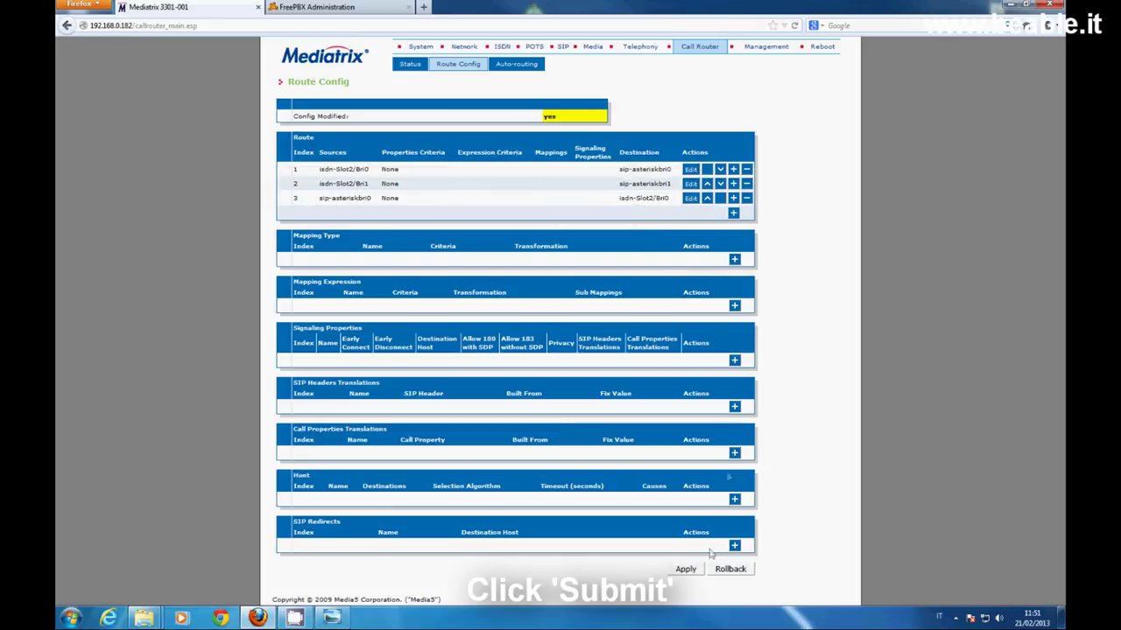
click(691, 570)
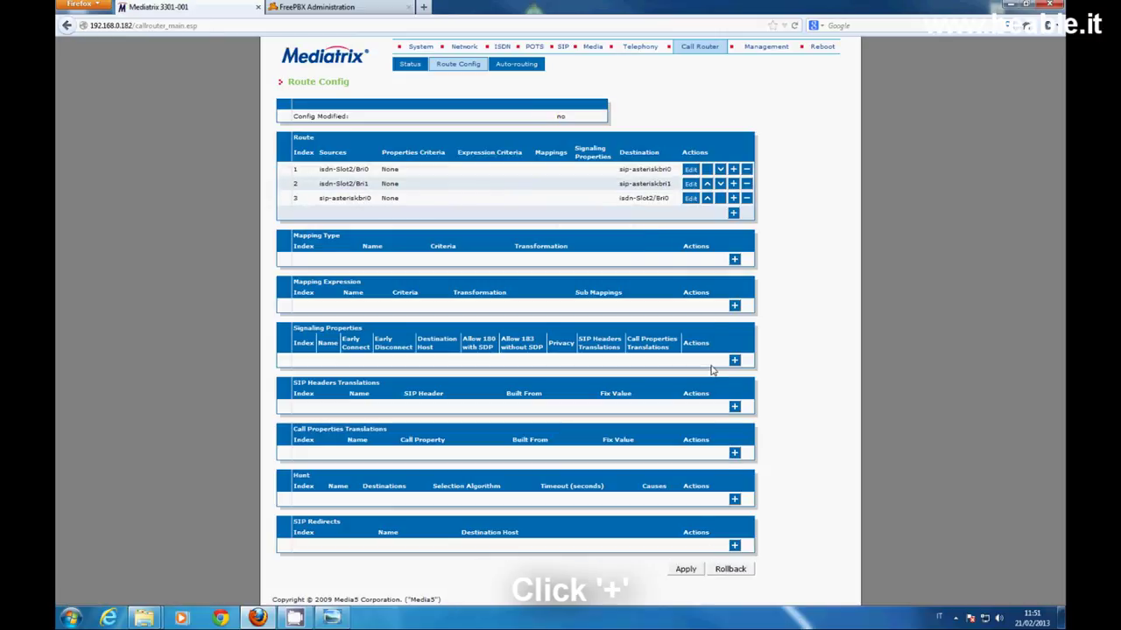
Insert route 4 from sip-asteriskbri1 to isdn-Slot2/Bri1 and apply it
click(734, 212)
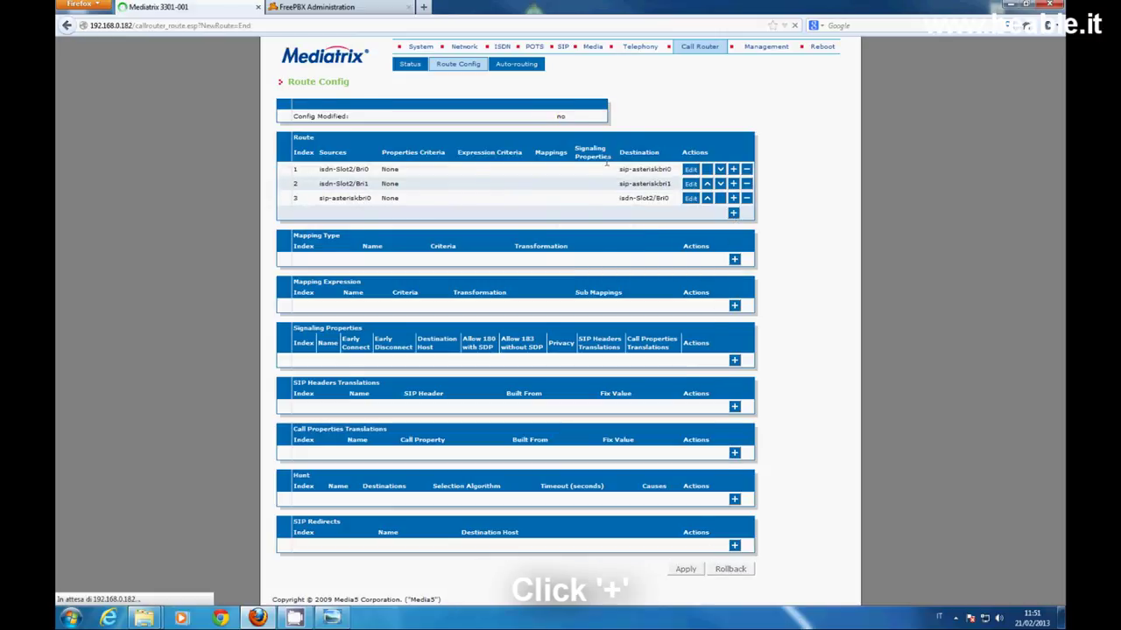
click(627, 134)
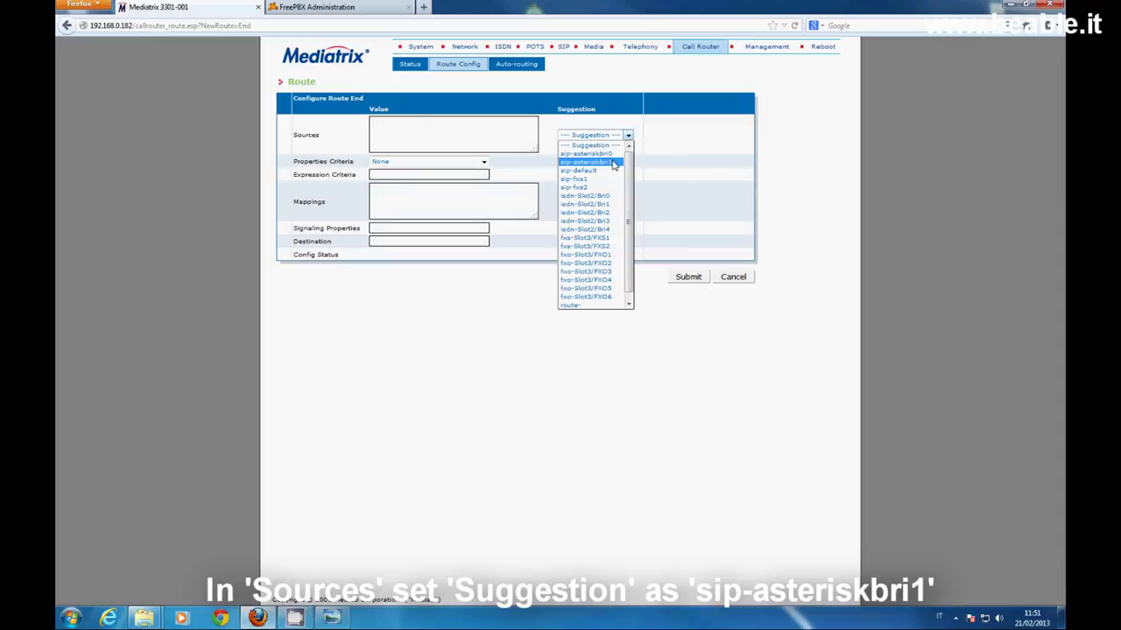
click(617, 164)
click(628, 241)
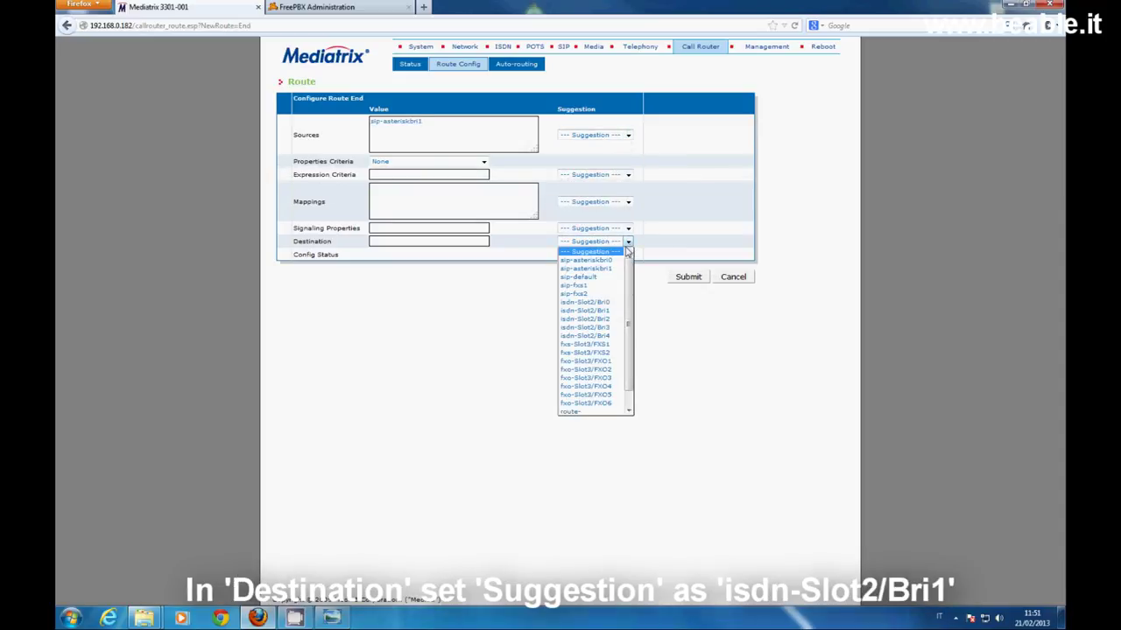
click(584, 310)
click(688, 277)
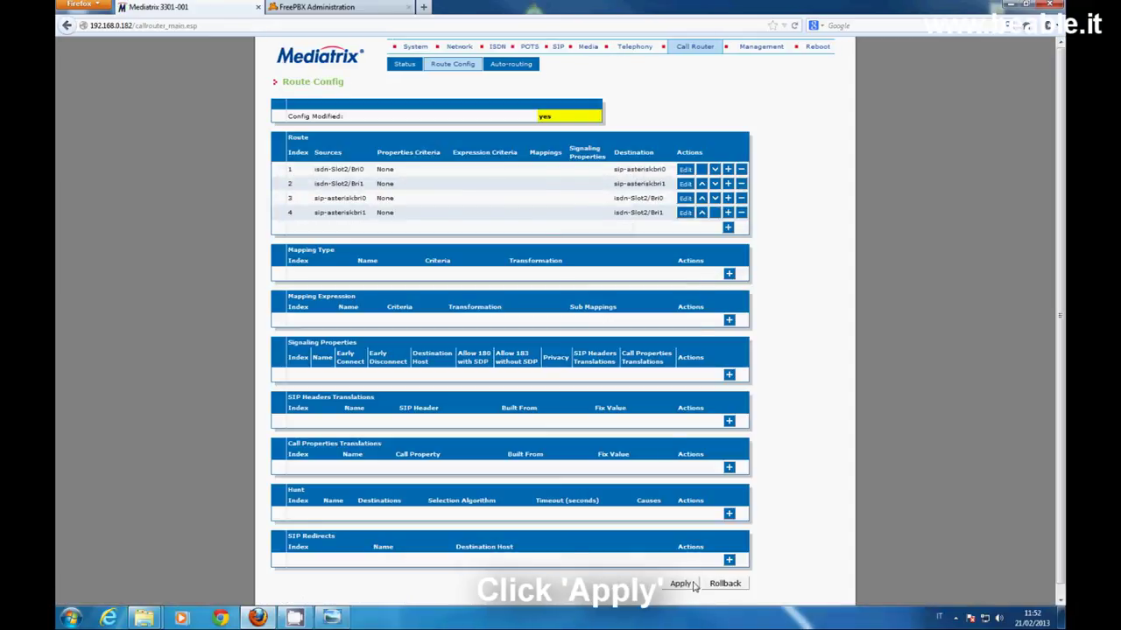
click(691, 585)
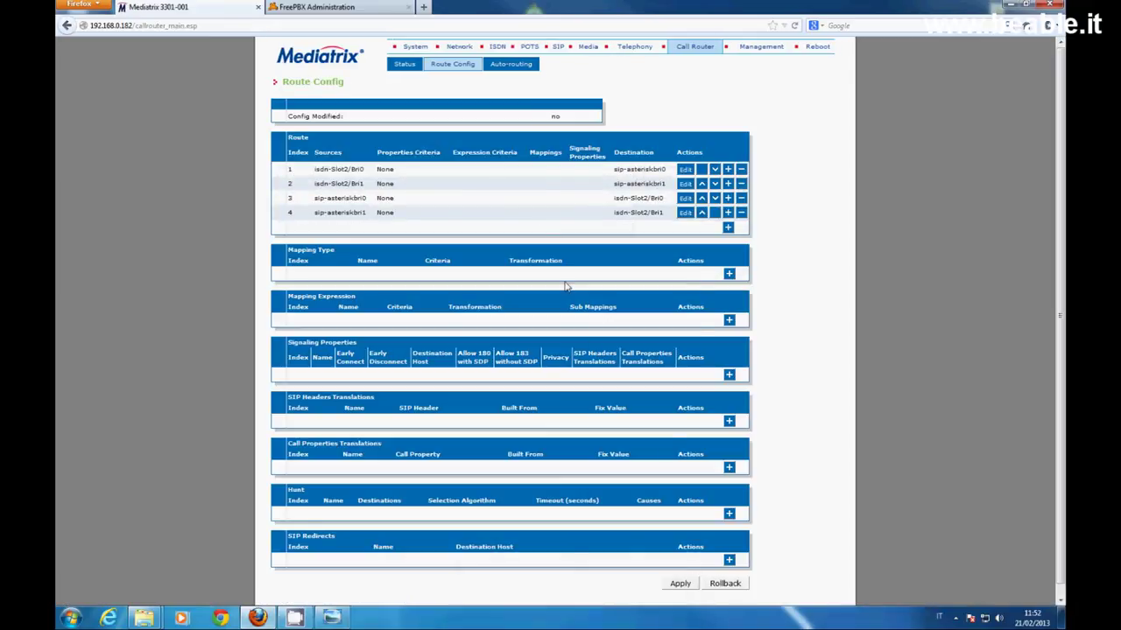